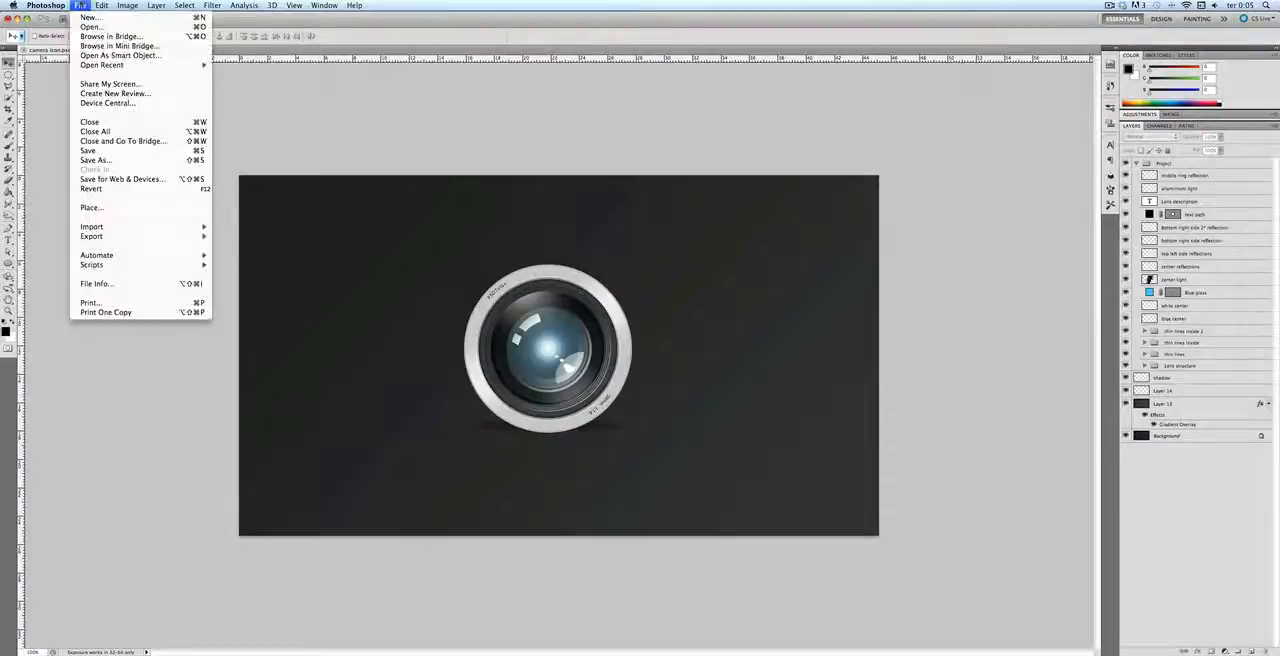
Step: Create a new 1280 x 720 pixel RGB document at 72 pixels/inch with a white background
click(95, 14)
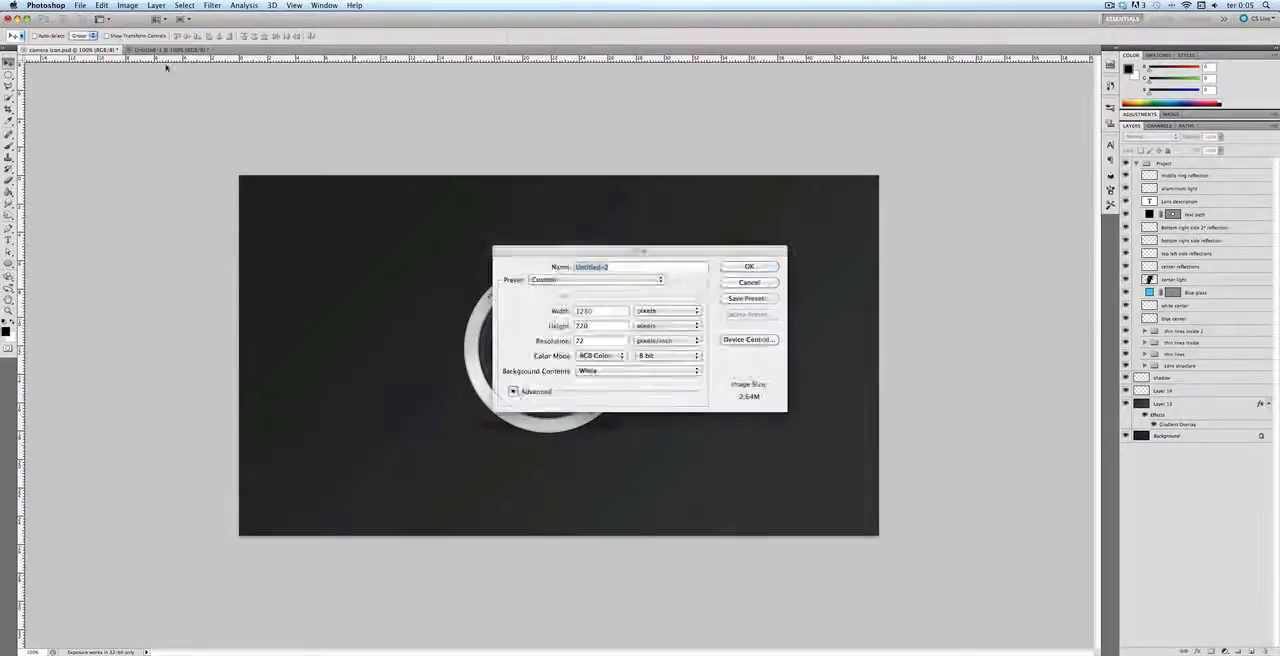
click(607, 310)
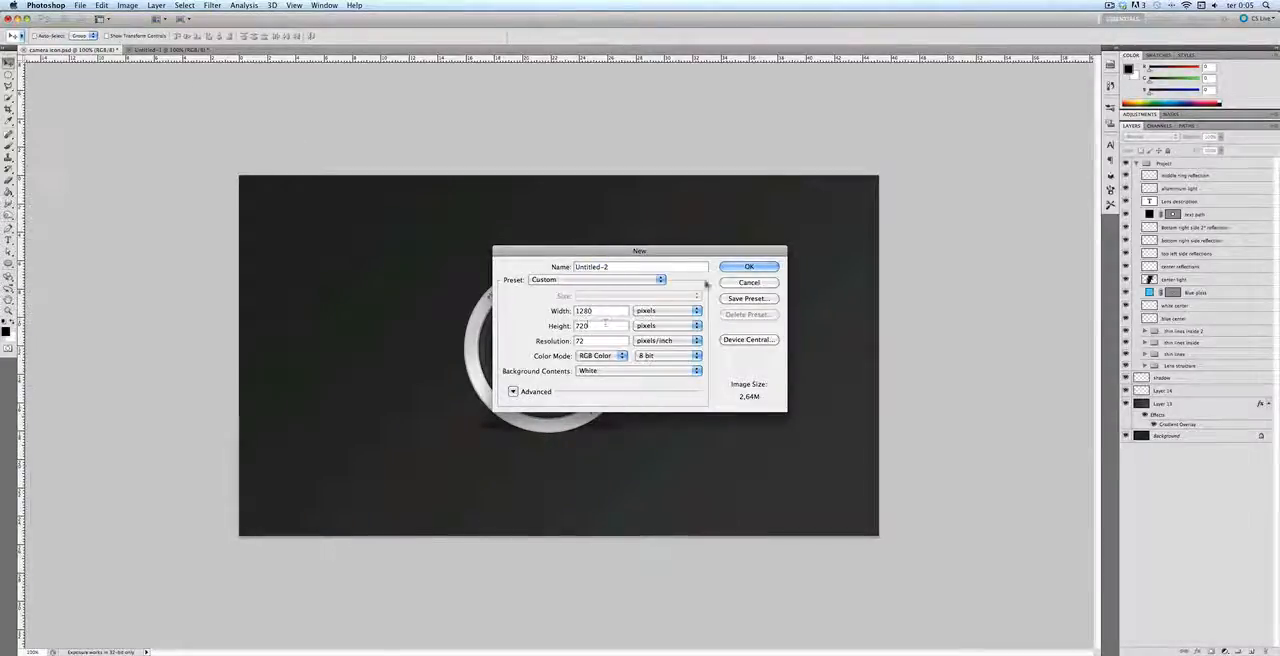
click(755, 267)
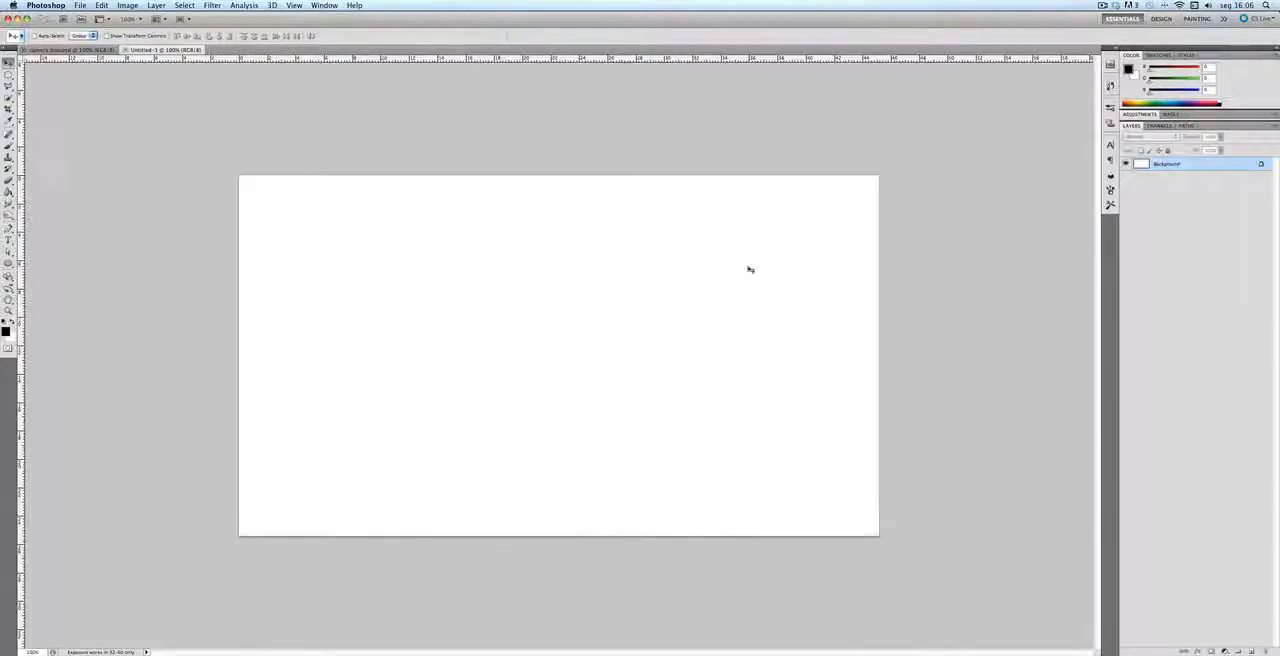
Step: Add a new layer above the background and fill it with the black foreground color at 100% opacity
click(1251, 650)
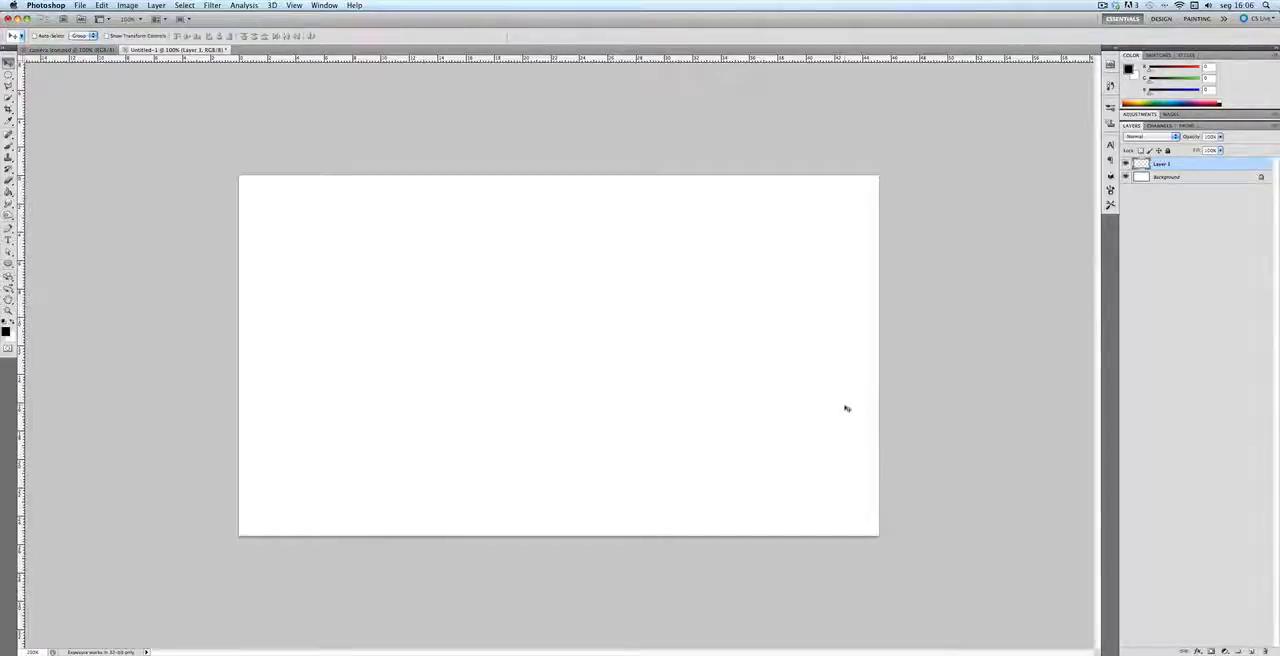
key(i)
key(shift+BackSpace)
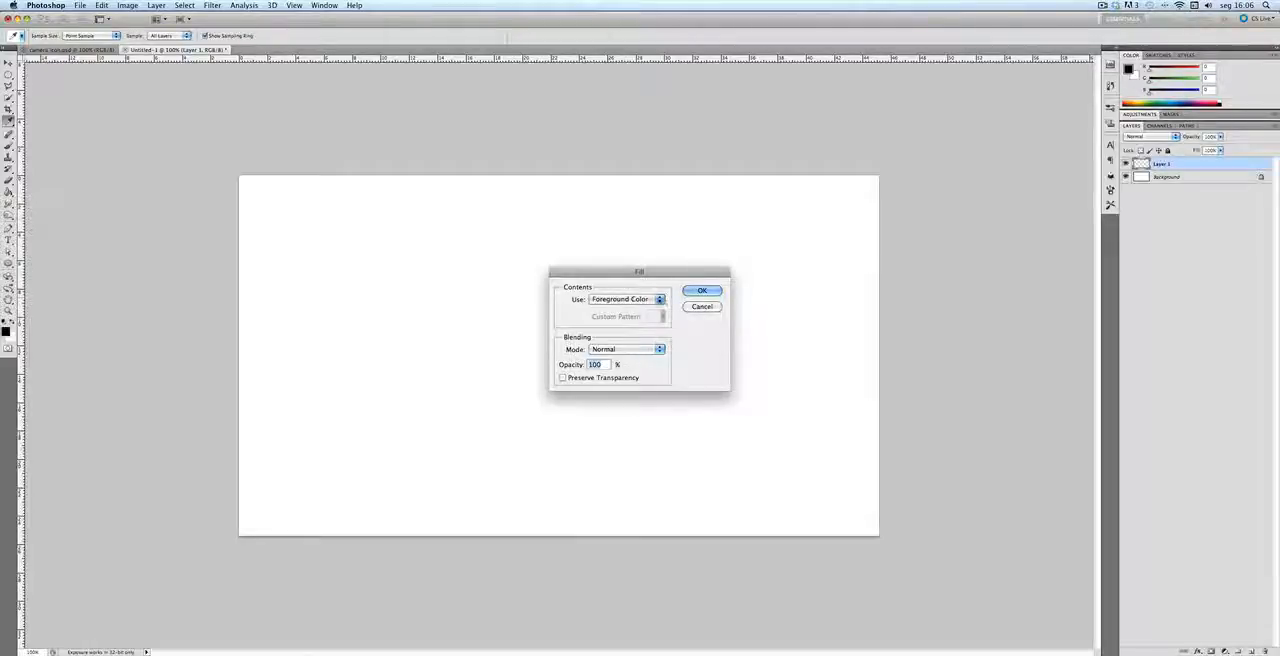
click(701, 291)
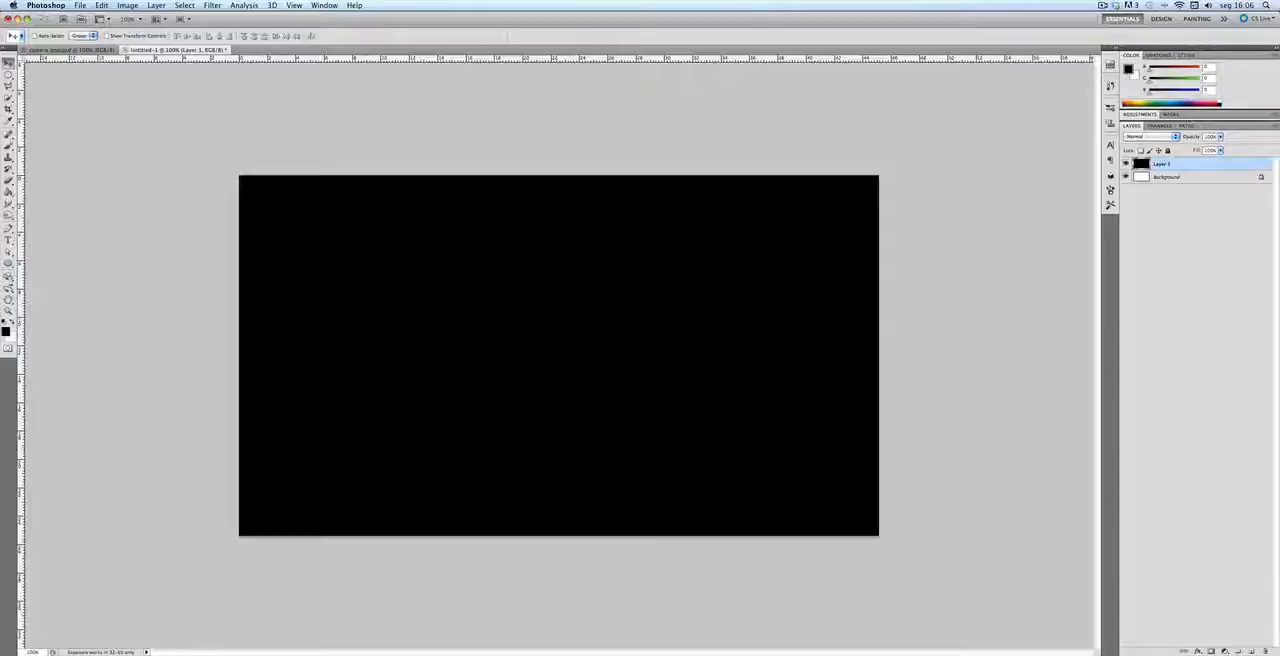
Step: Apply a linear Gradient Overlay to the black layer with its angle set to -45°
click(1198, 651)
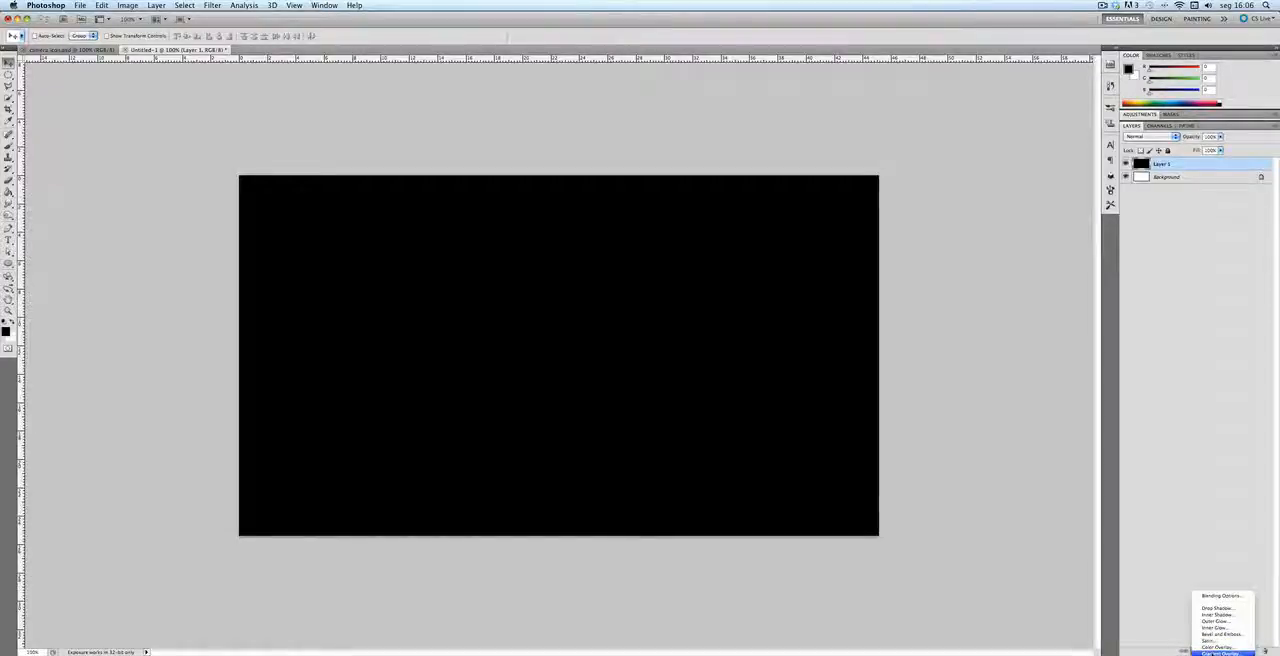
click(1222, 652)
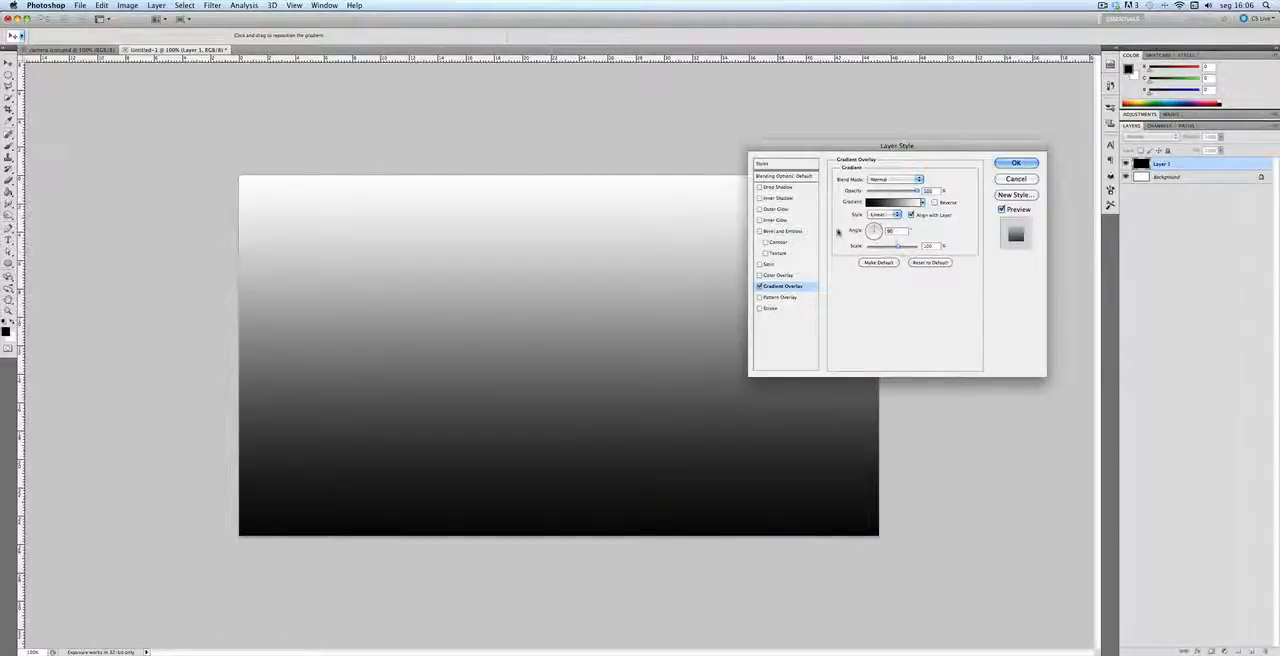
click(880, 231)
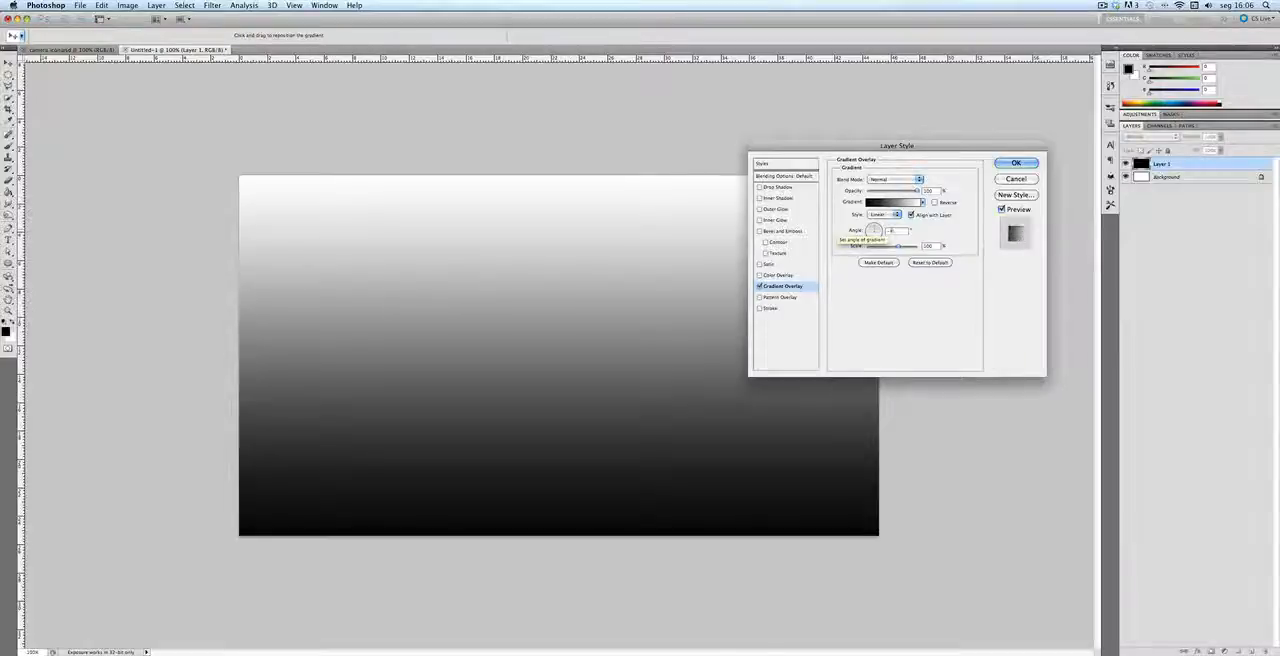
Step: Edit the overlay's gradient and set its black starting color stop to #202020
click(878, 206)
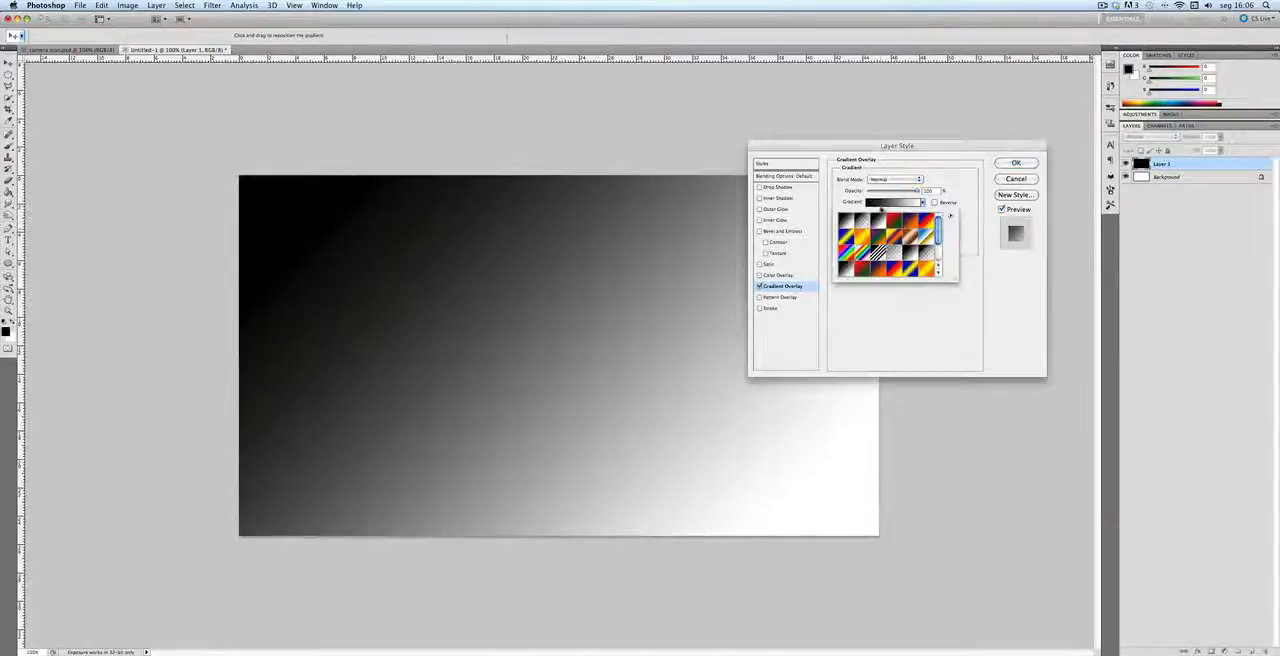
click(886, 202)
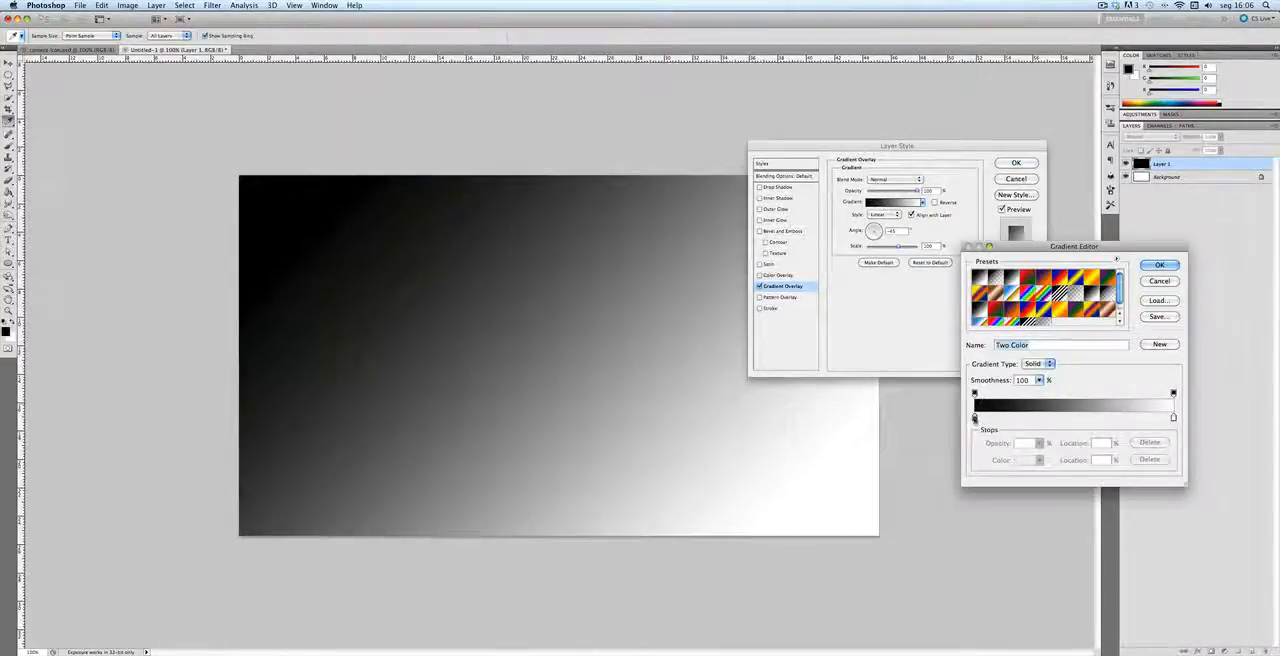
double_click(975, 419)
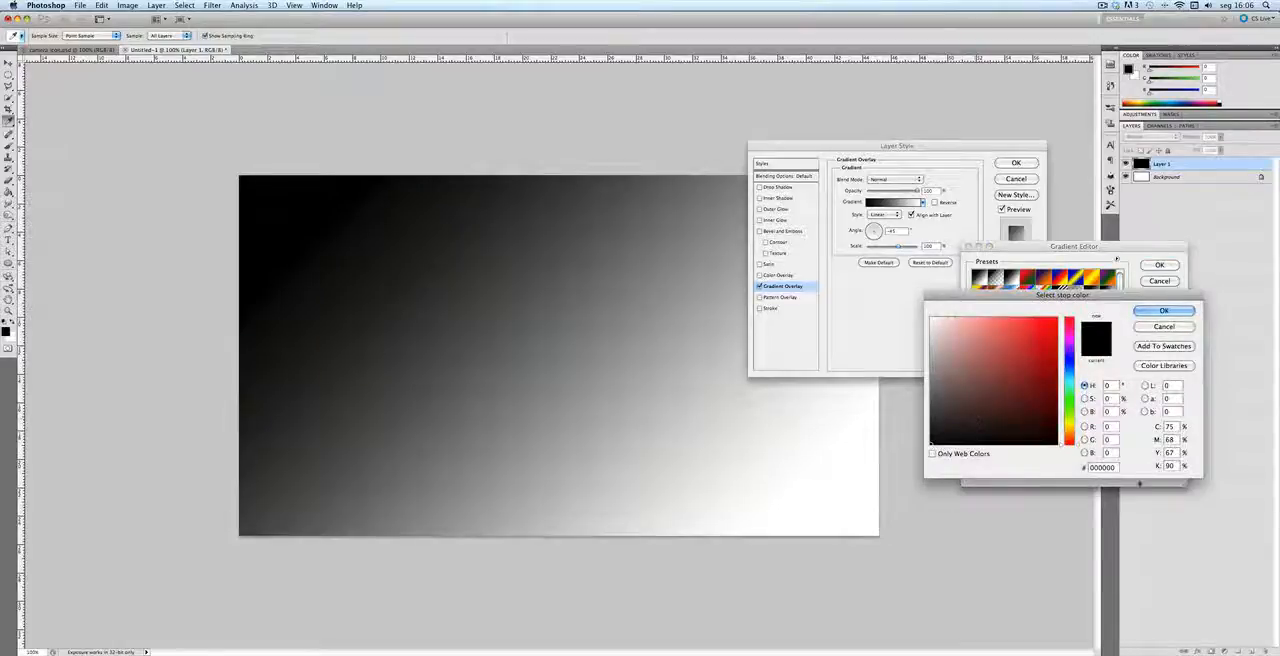
double_click(1104, 467)
text(222222)
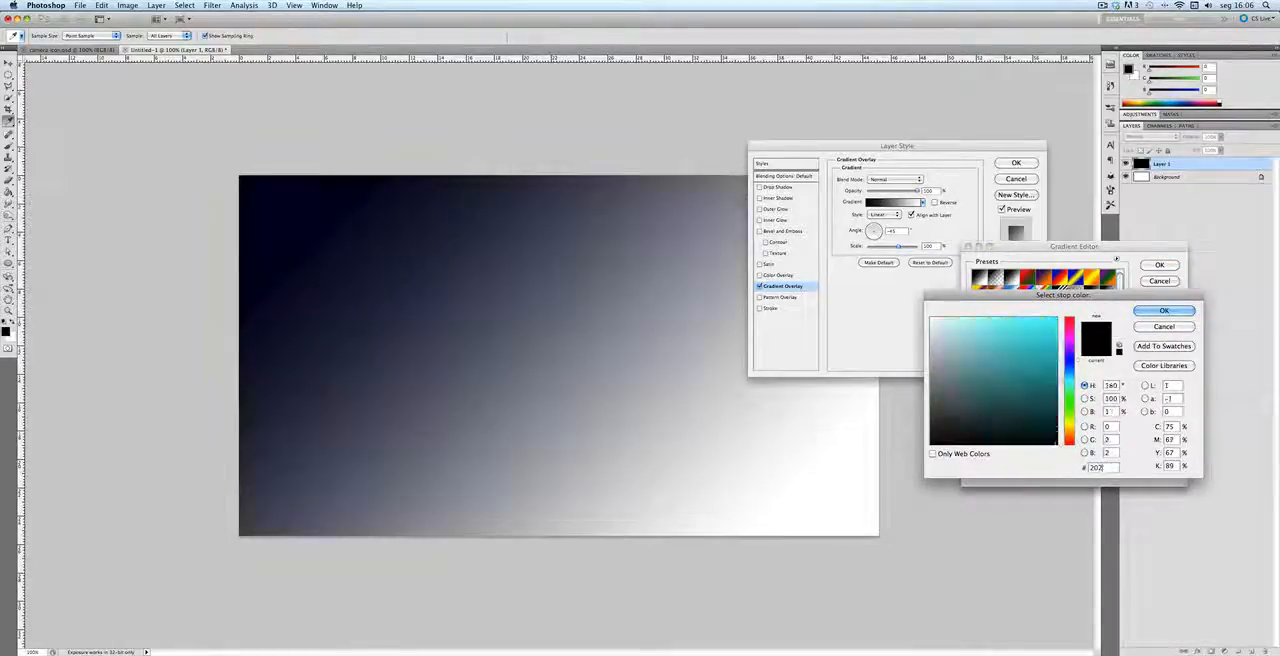
key(Return)
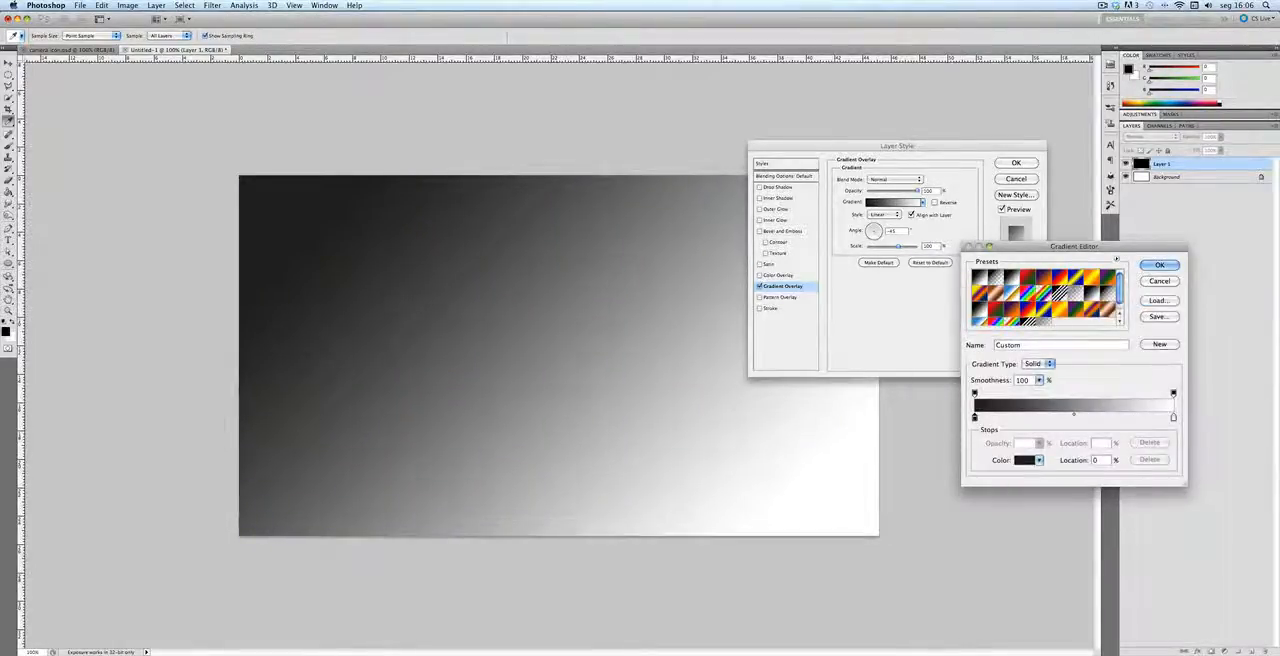
Step: Set the gradient's white end color stop to #333333 and apply the layer style
double_click(1173, 417)
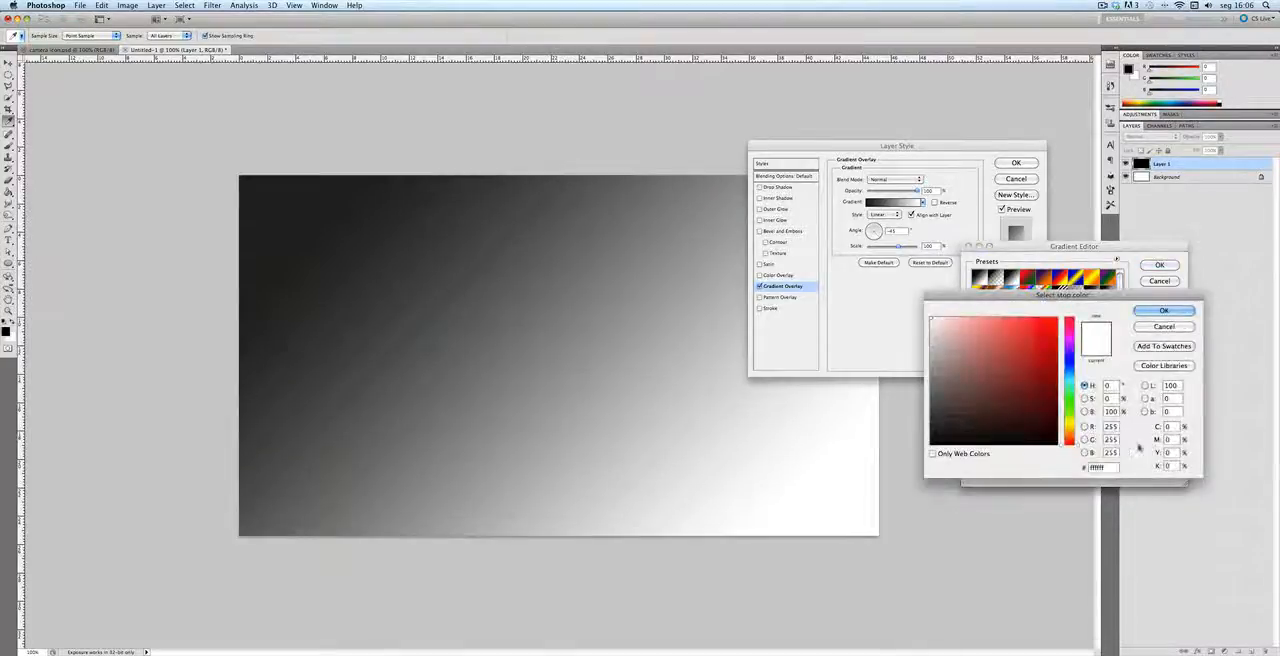
double_click(1110, 467)
text(3)
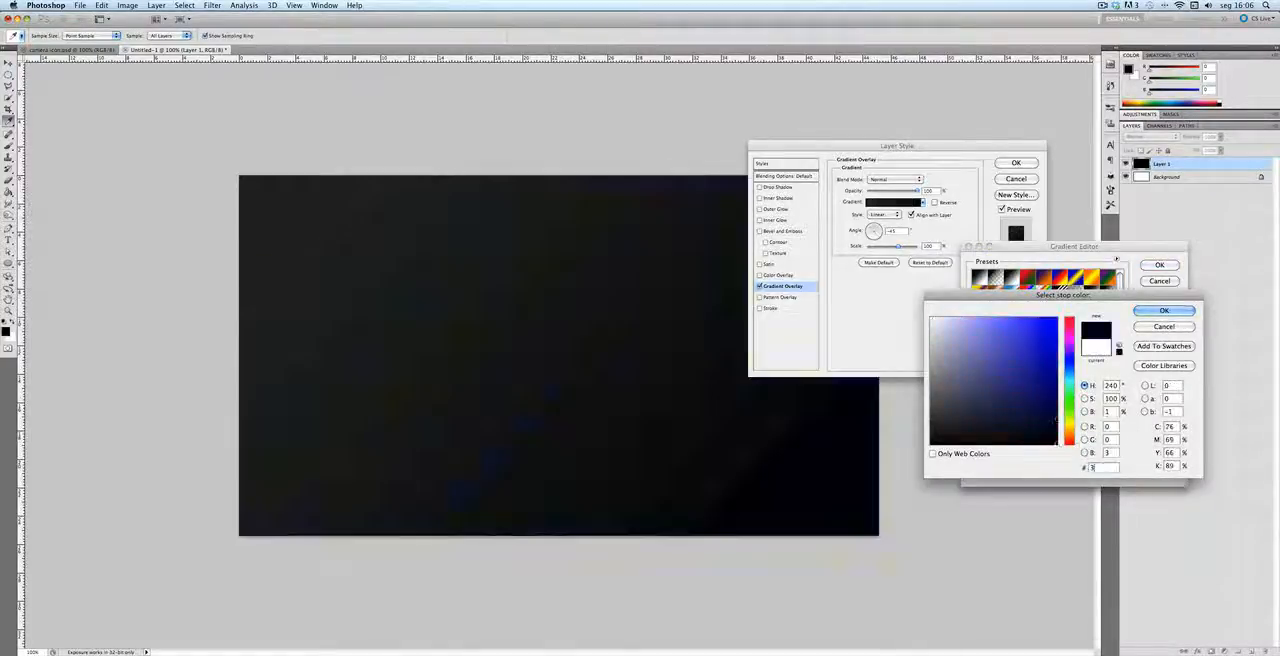
text(33333)
key(Return)
key(Return)
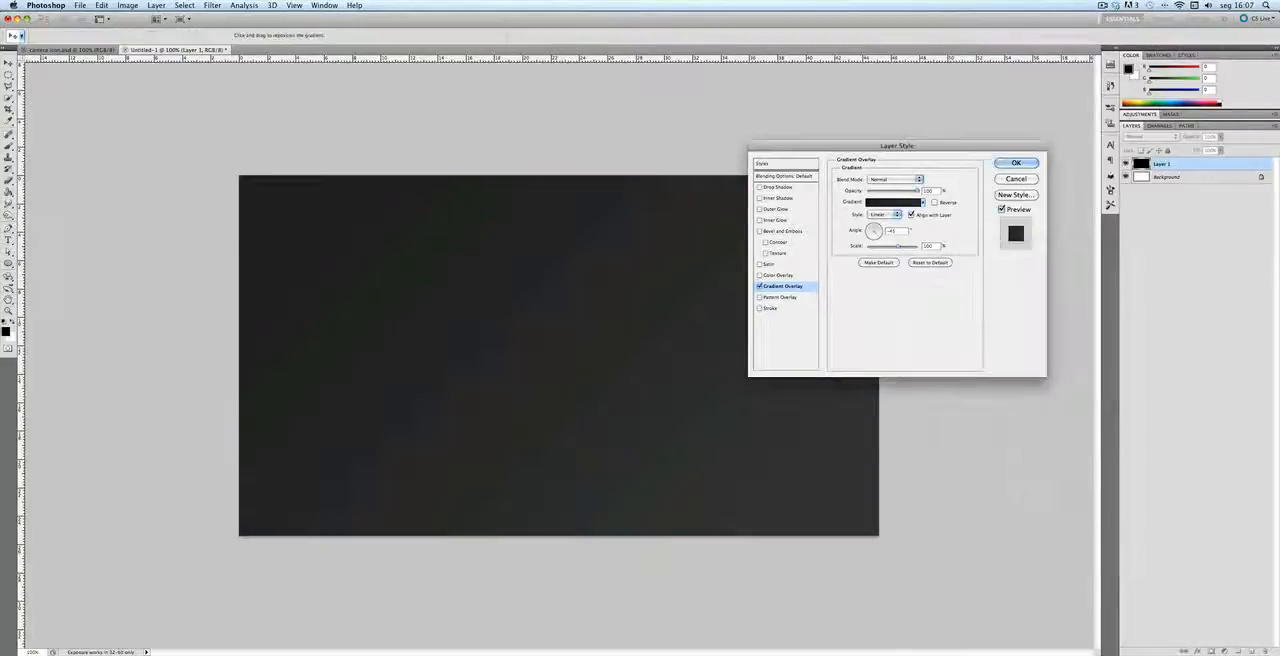
key(Return)
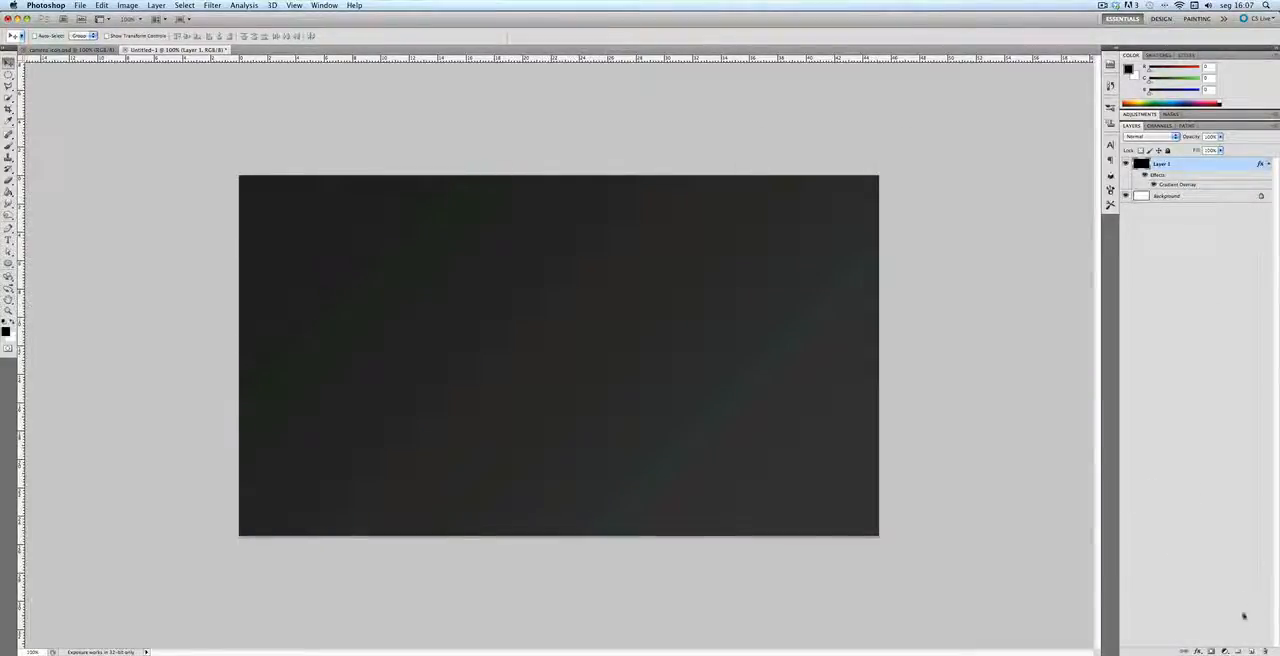
Step: Create a new layer group and name it "lens structure"
click(1238, 651)
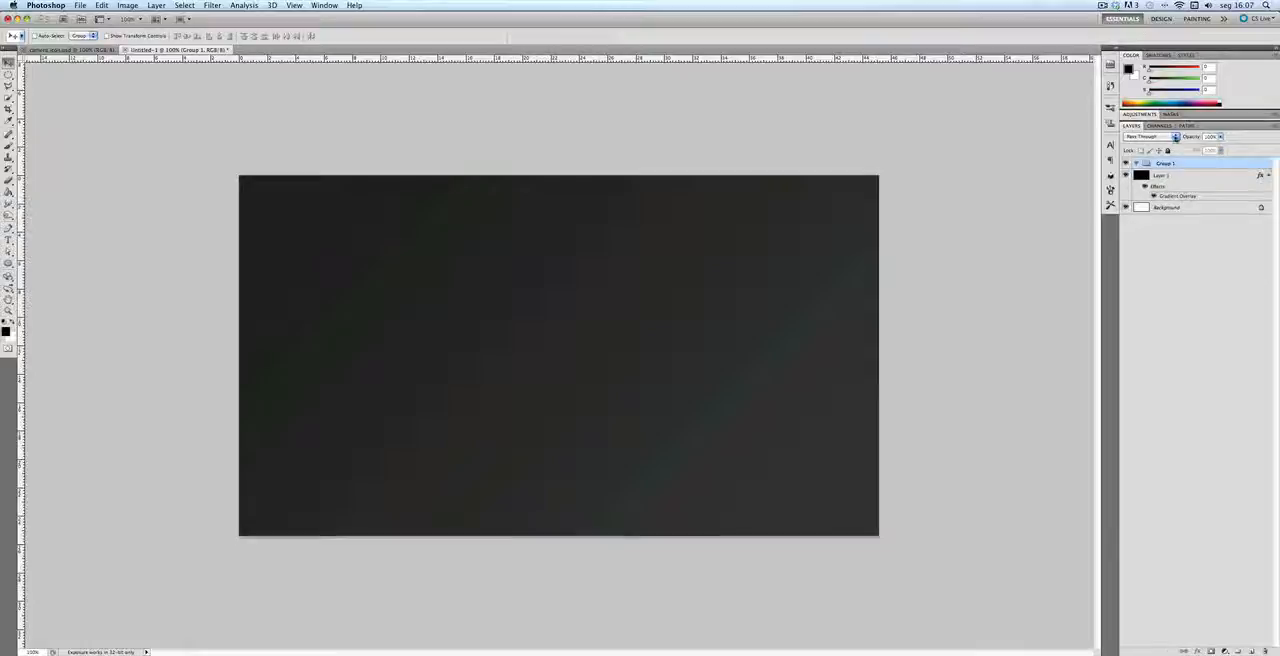
double_click(1167, 165)
text(W)
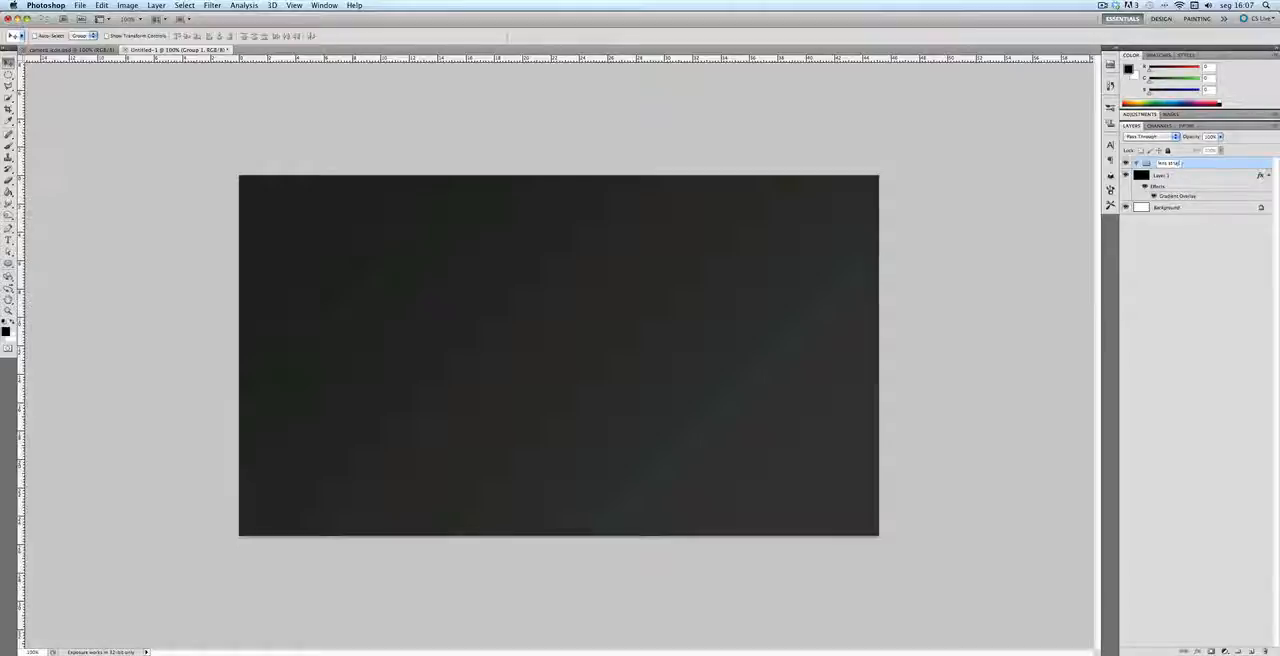
Step: Activate the Ellipse Tool and set its shape color to #cccaca
click(9, 263)
click(9, 263)
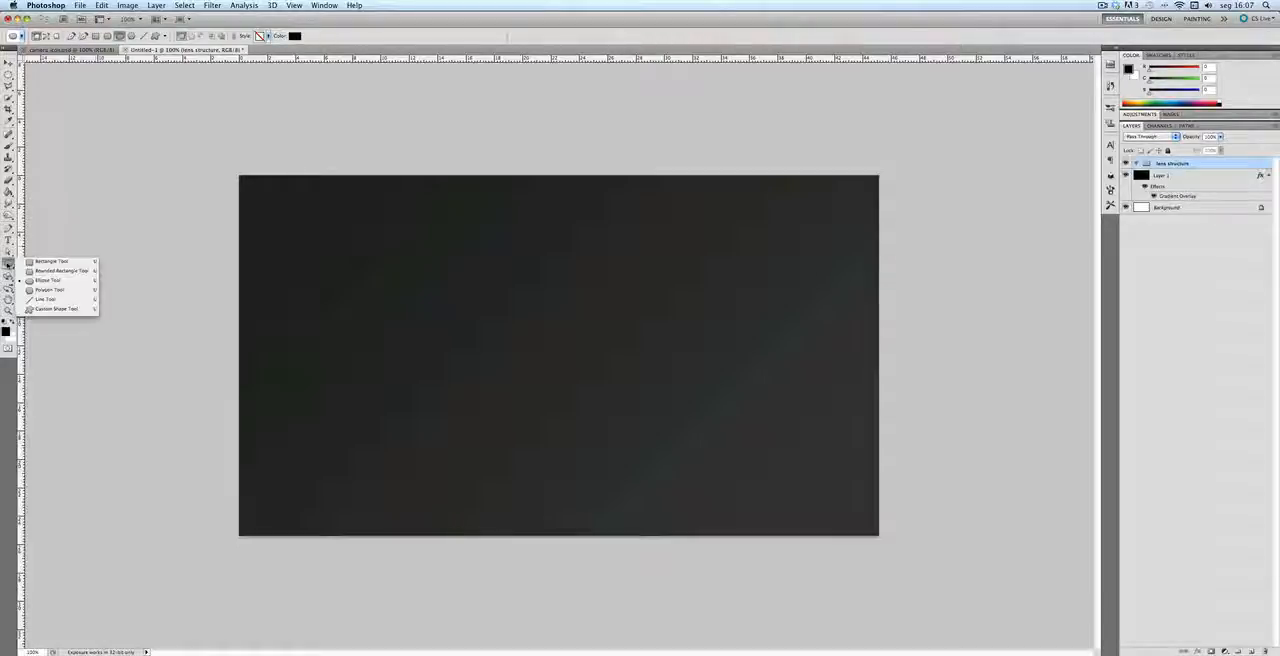
click(44, 281)
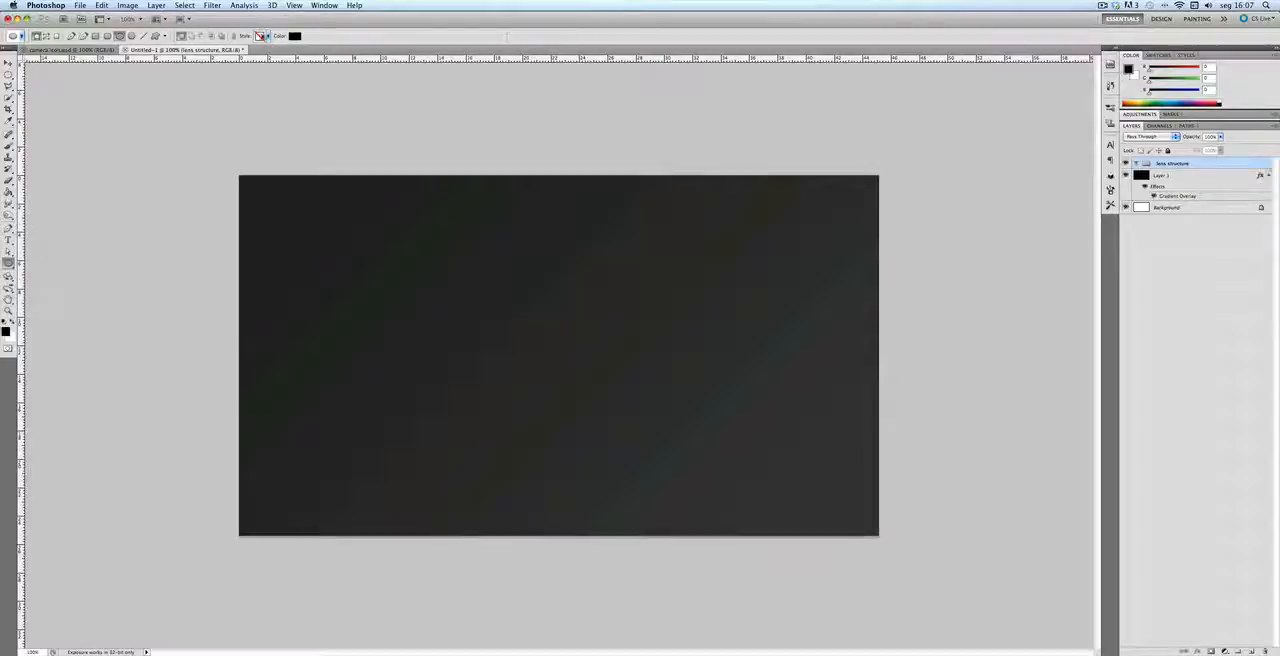
click(294, 36)
drag(907, 367, 895, 366)
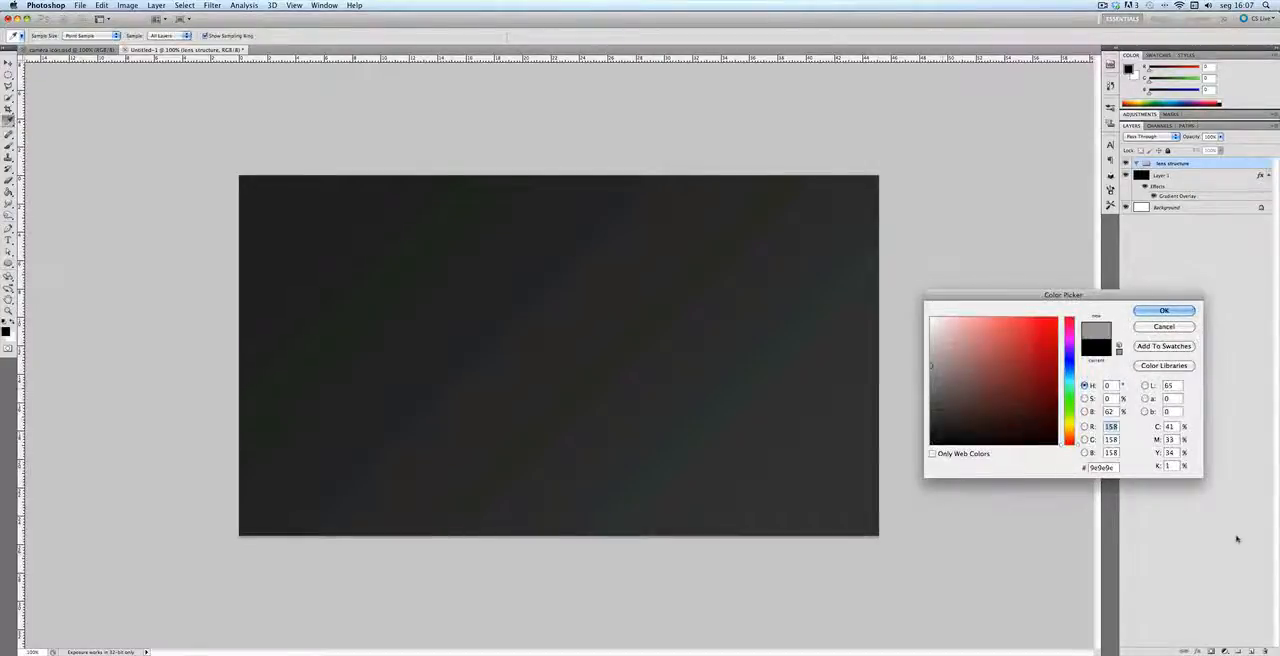
double_click(1113, 469)
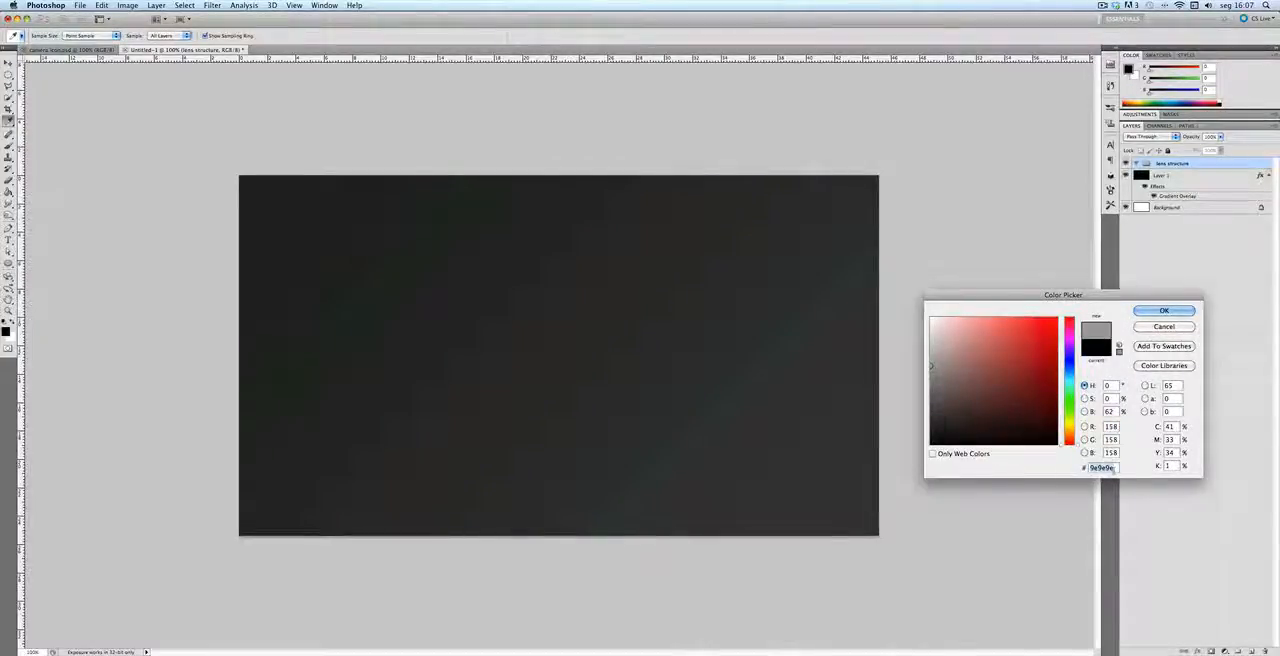
text(00ccca)
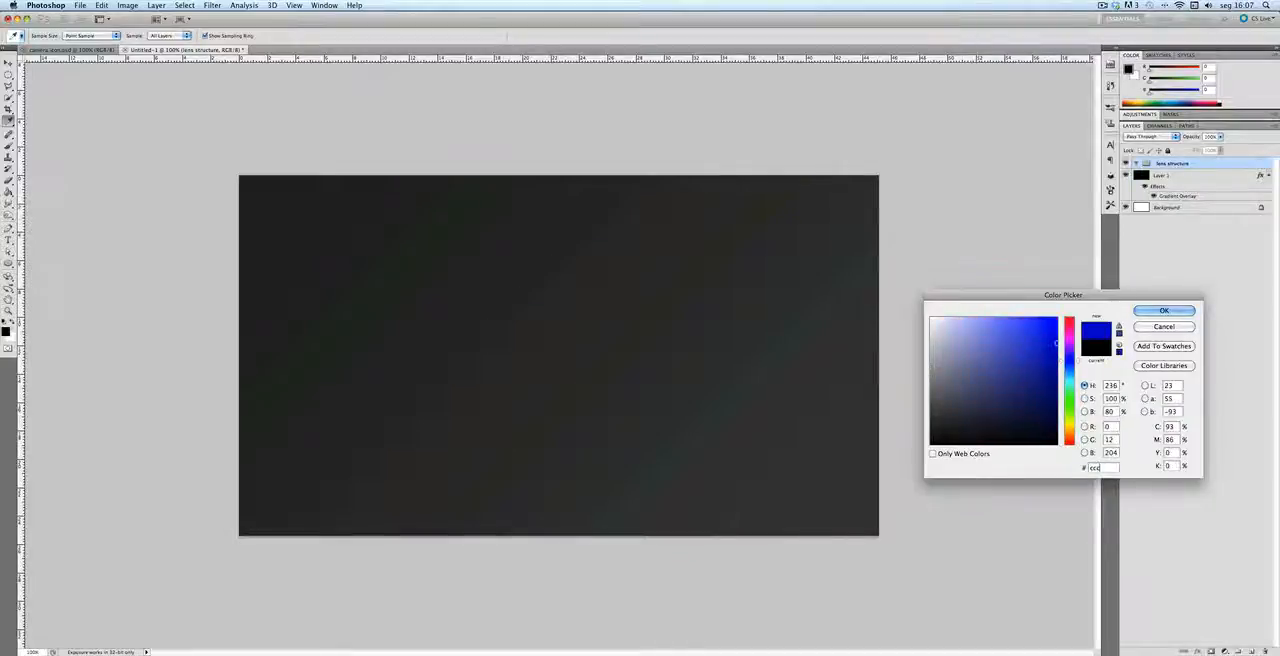
text(ca)
key(Return)
key(u)
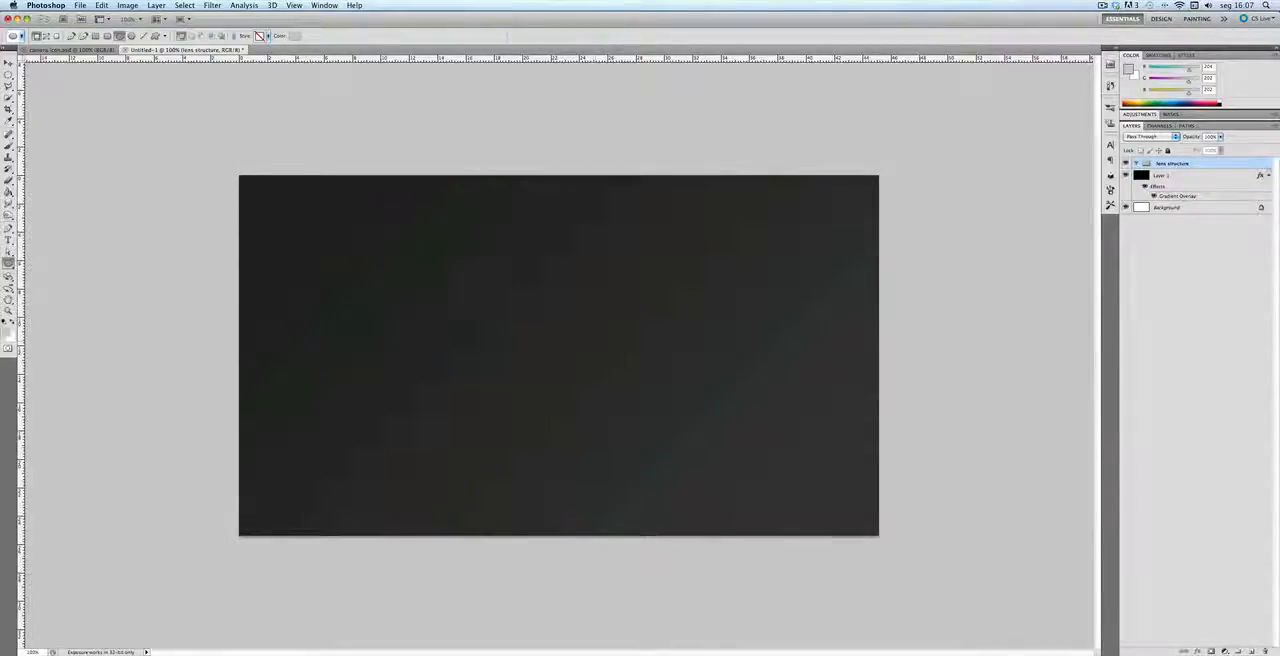
Step: Draw a large light gray circle inside the lens structure group and move it to the middle of the canvas
drag(454, 257, 704, 430)
key(v)
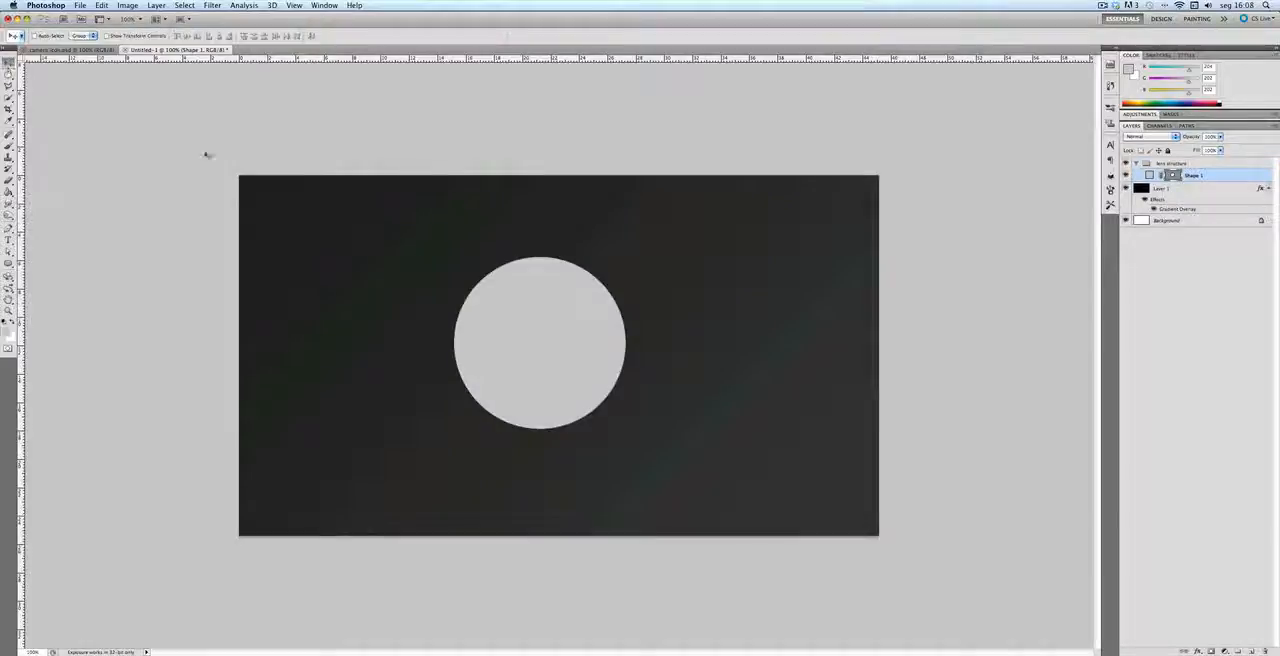
drag(560, 331, 586, 341)
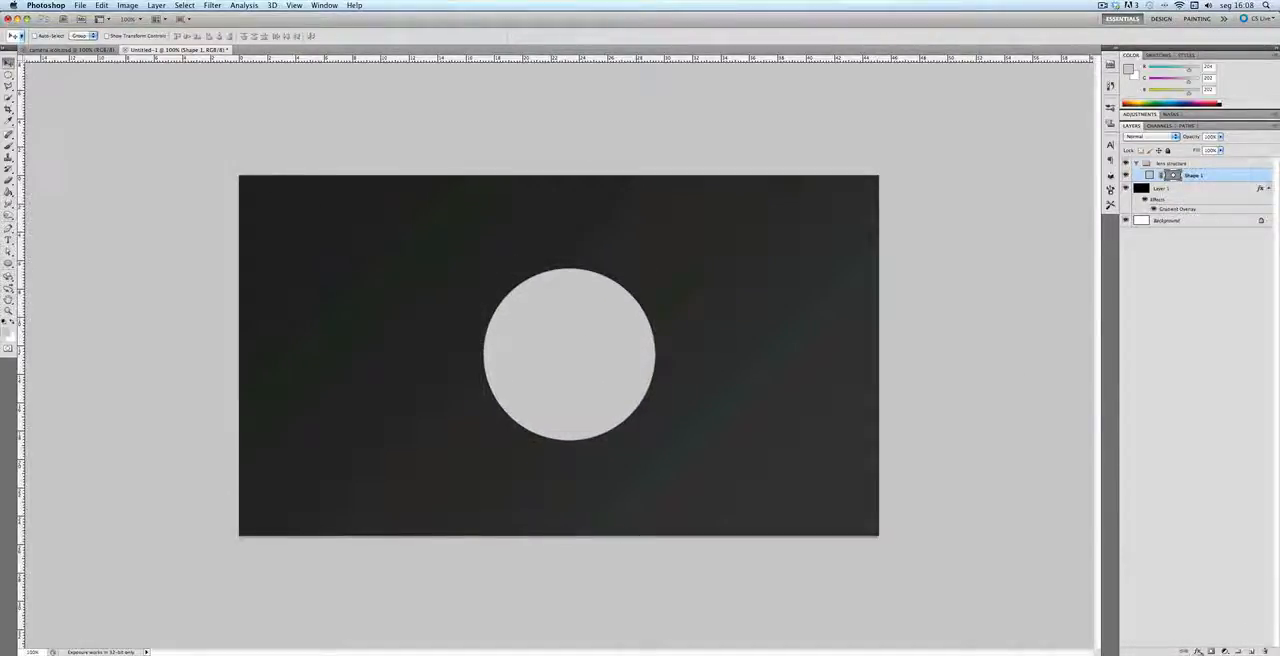
Step: Add an outside Stroke layer style in #b8b8b8 to the circle, then deselect its layer
click(1198, 651)
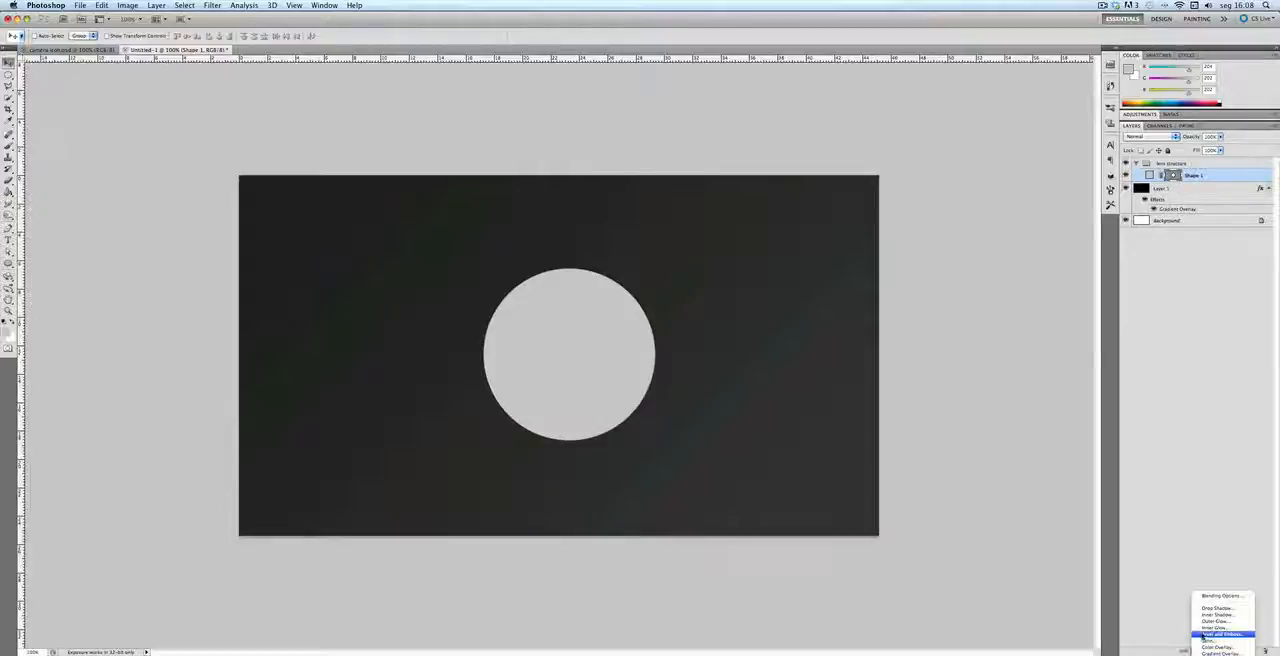
click(1218, 615)
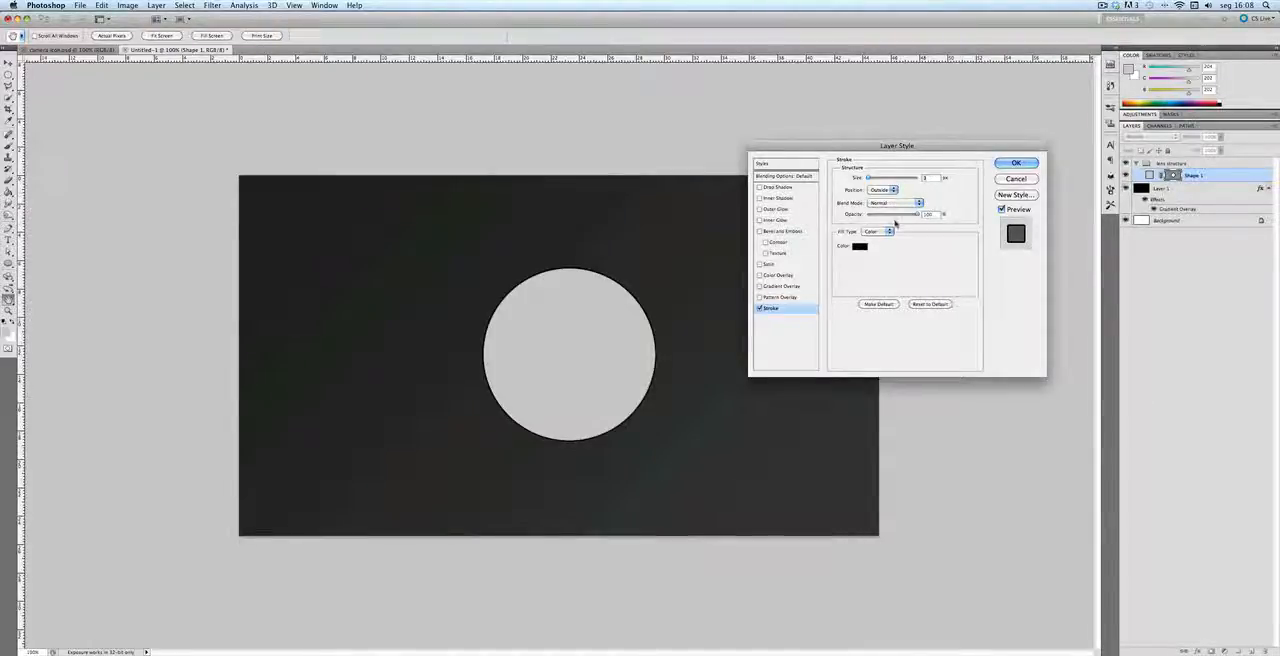
click(859, 246)
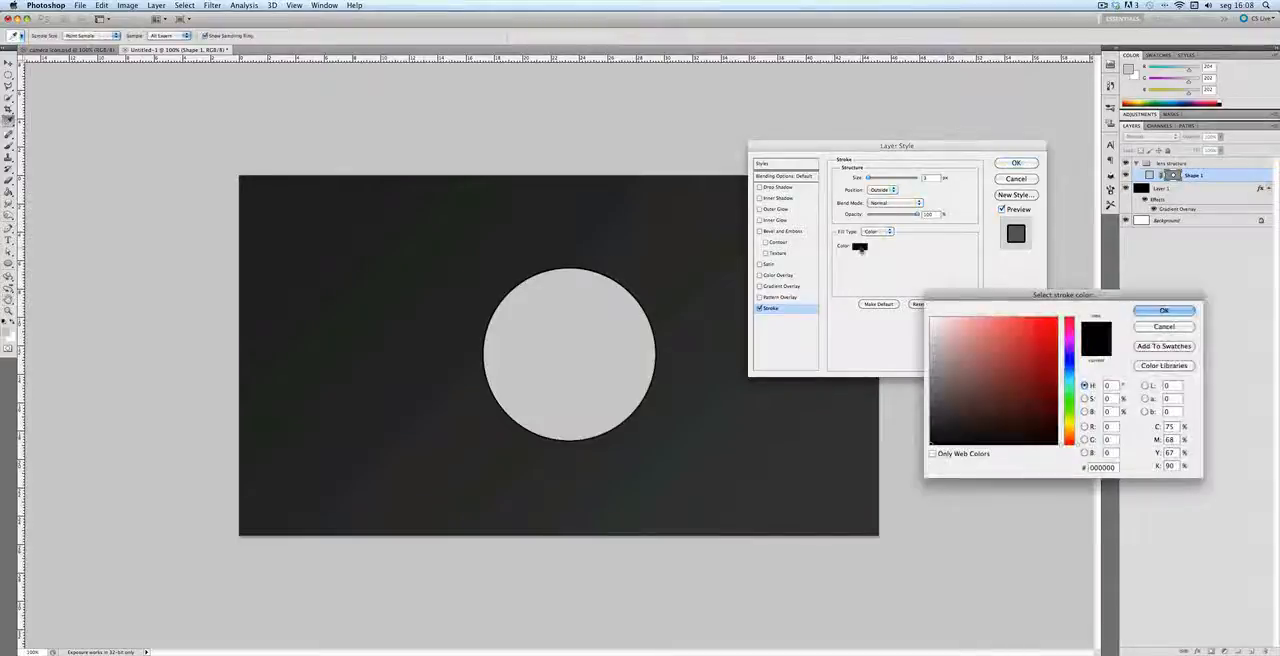
double_click(1105, 467)
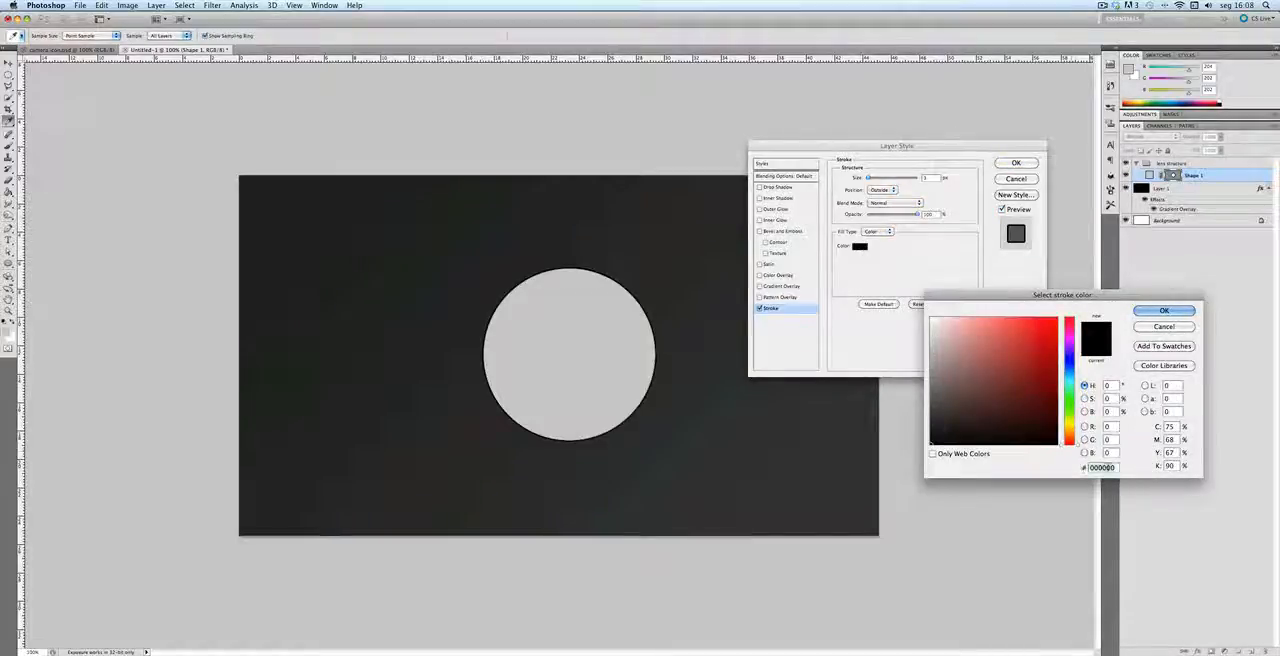
text(b8b8b8)
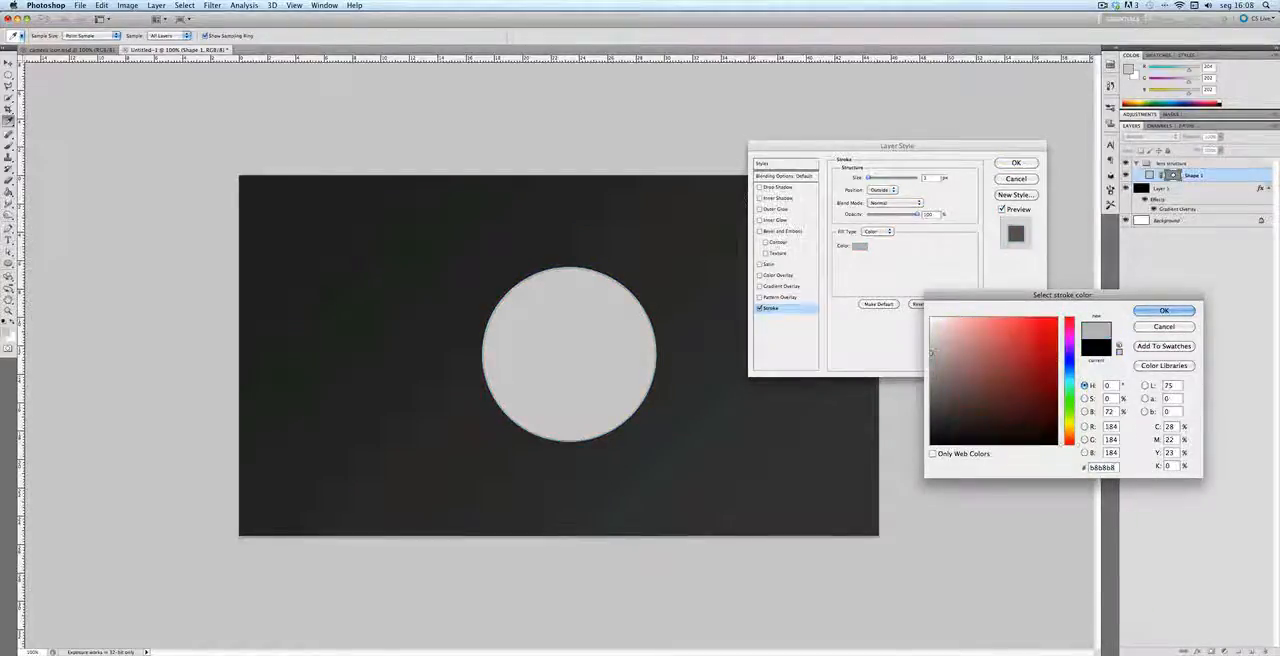
key(Return)
key(Return)
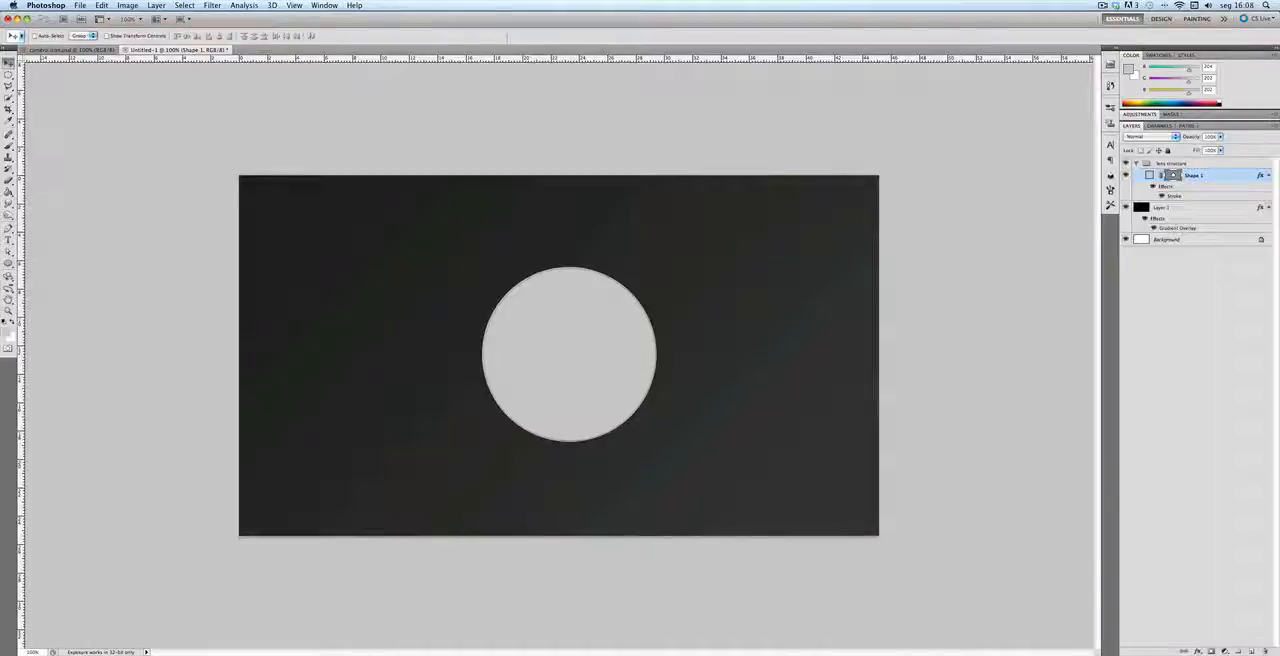
click(1189, 278)
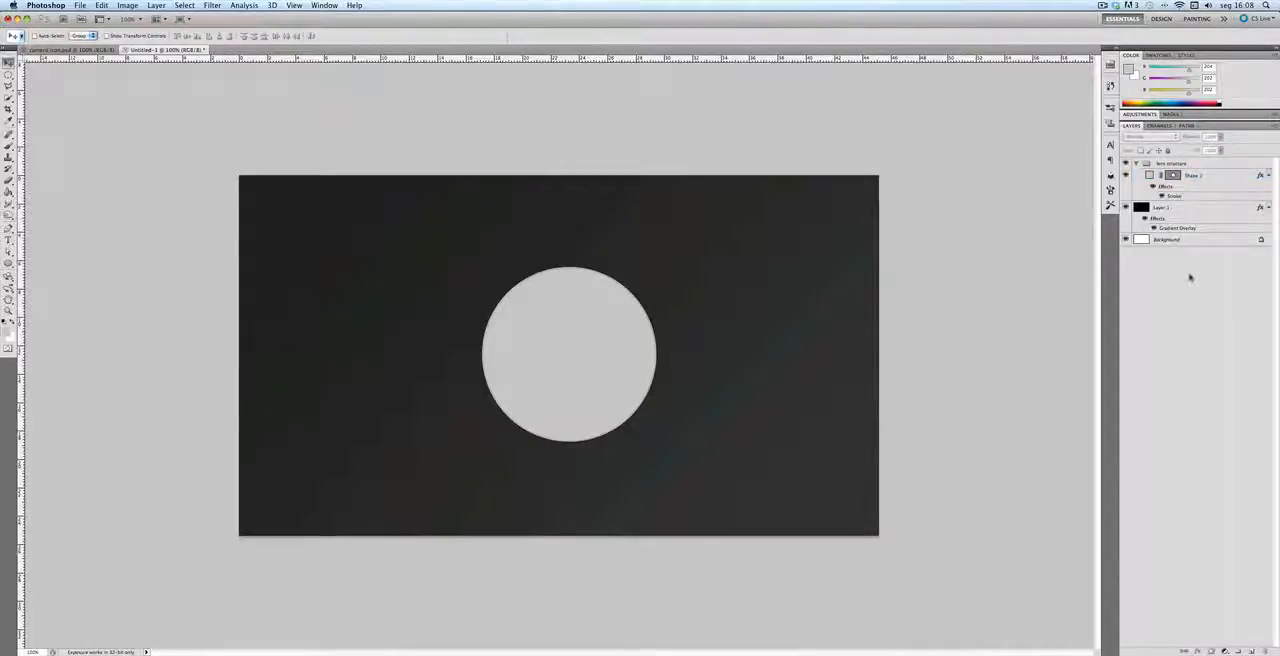
Step: Select the light gray circle's layer and nudge the circle slightly up and to the left
click(580, 382)
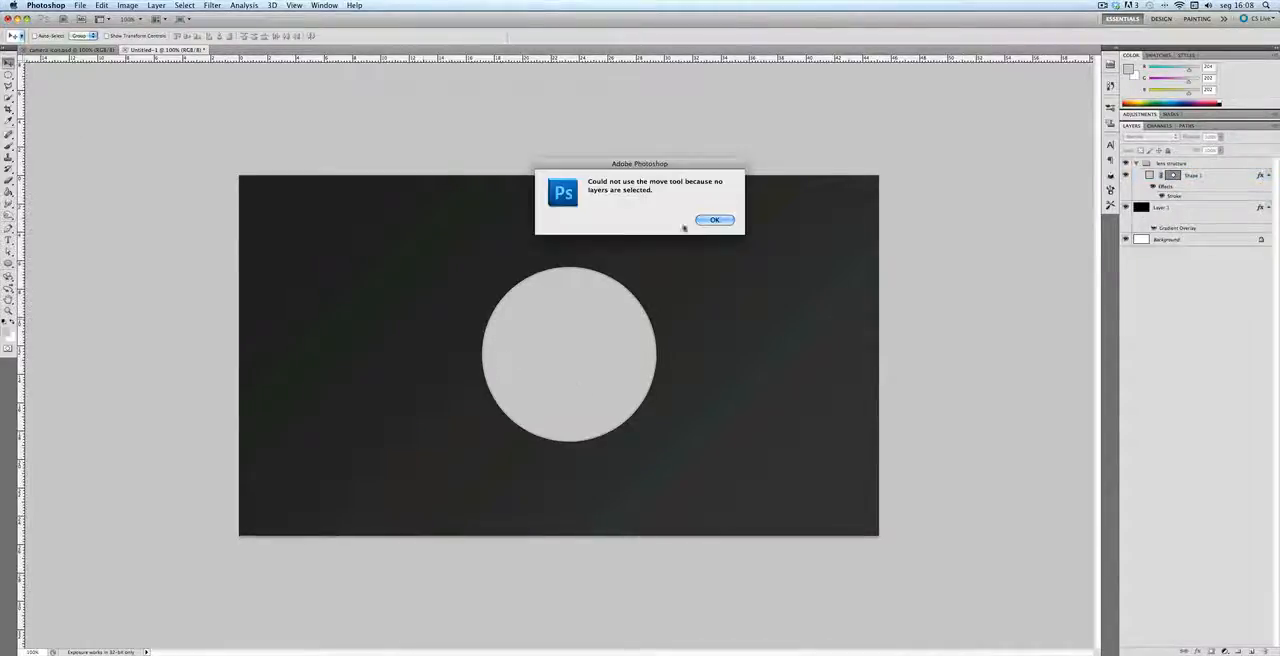
click(716, 219)
click(1148, 176)
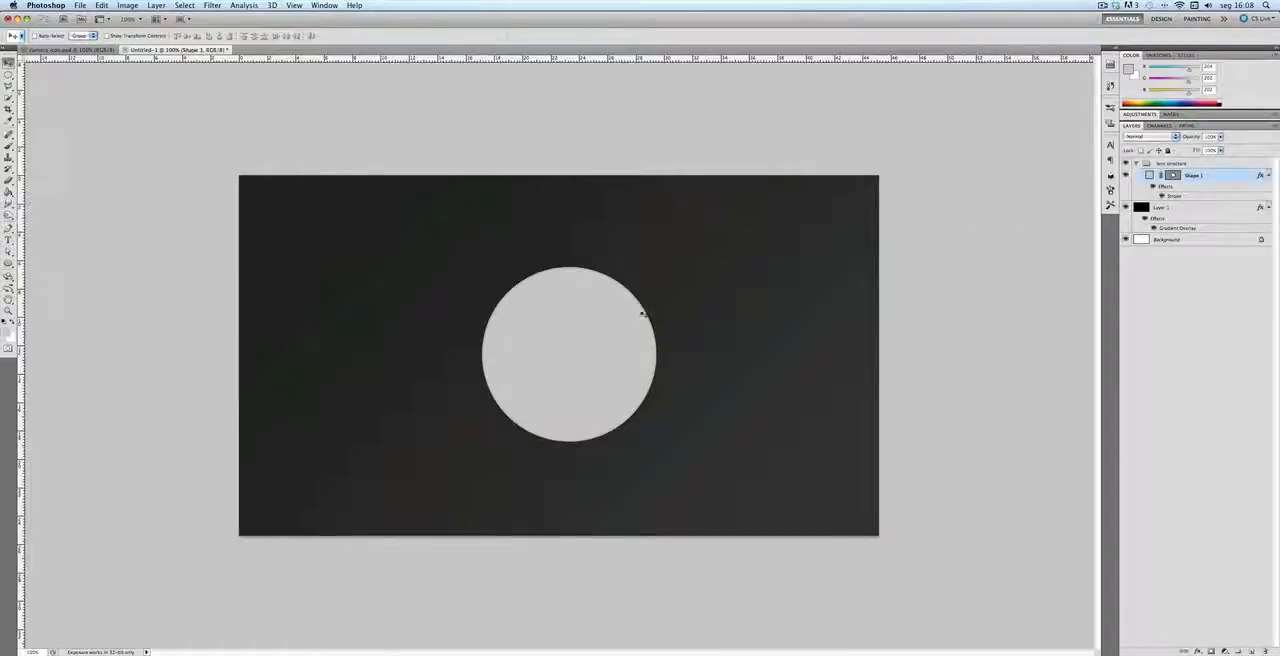
drag(594, 372, 590, 370)
Step: Duplicate the circle and scale the copy down around its center to about 88%
key(super+j)
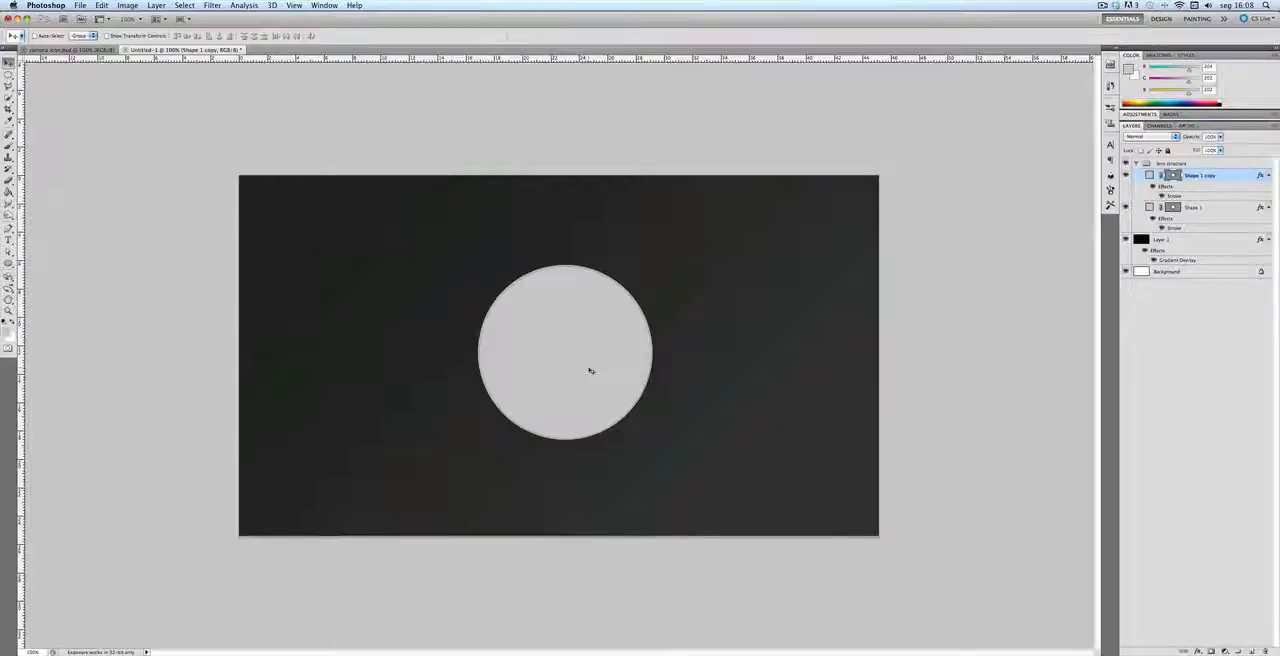
key(super+t)
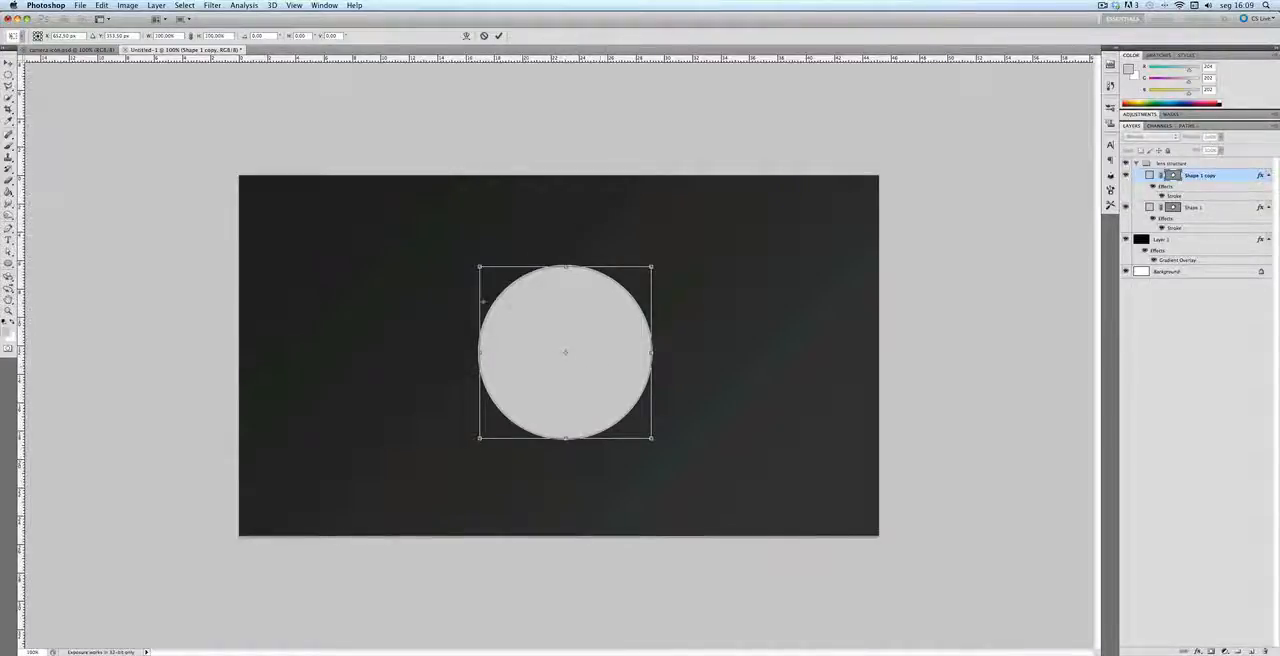
drag(481, 267, 490, 274)
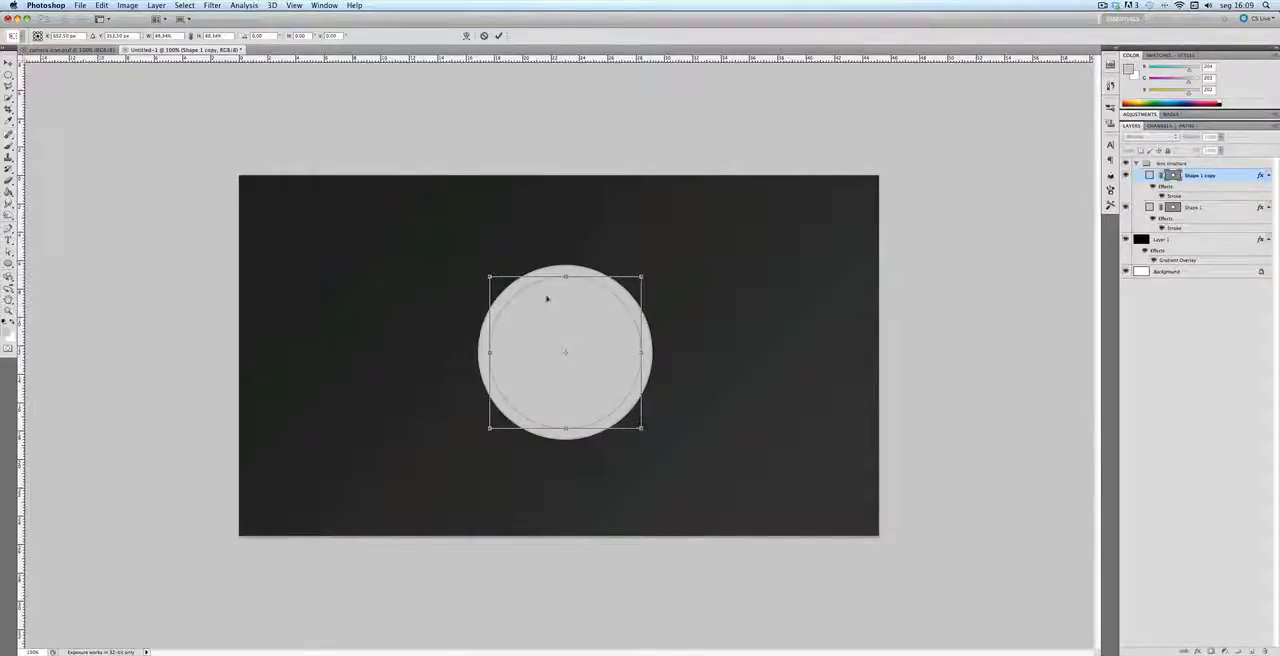
key(Return)
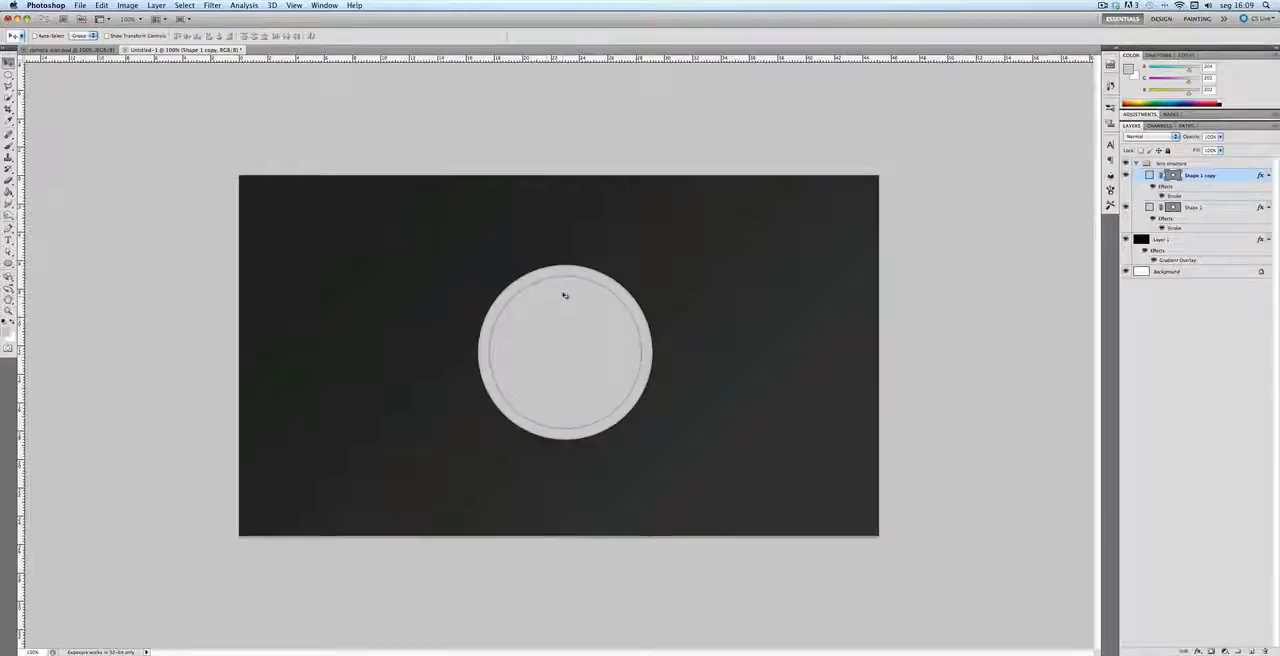
Step: Change the smaller circle's fill color to #9a9a9a
double_click(1150, 177)
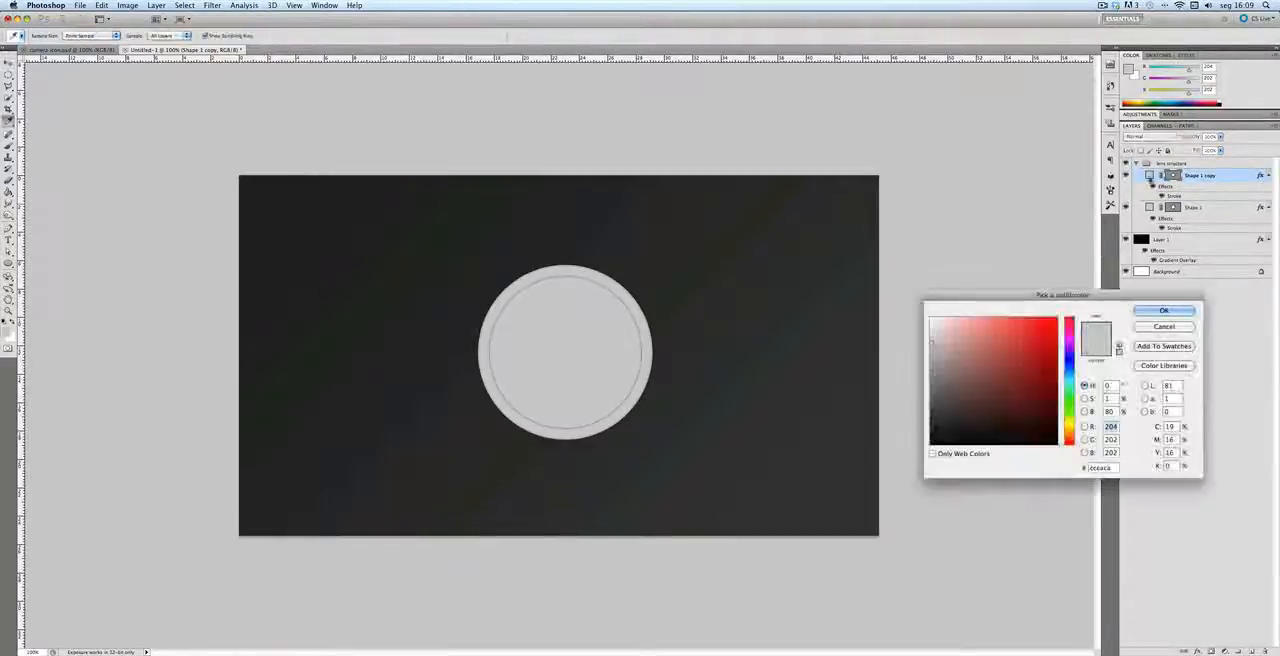
double_click(1099, 467)
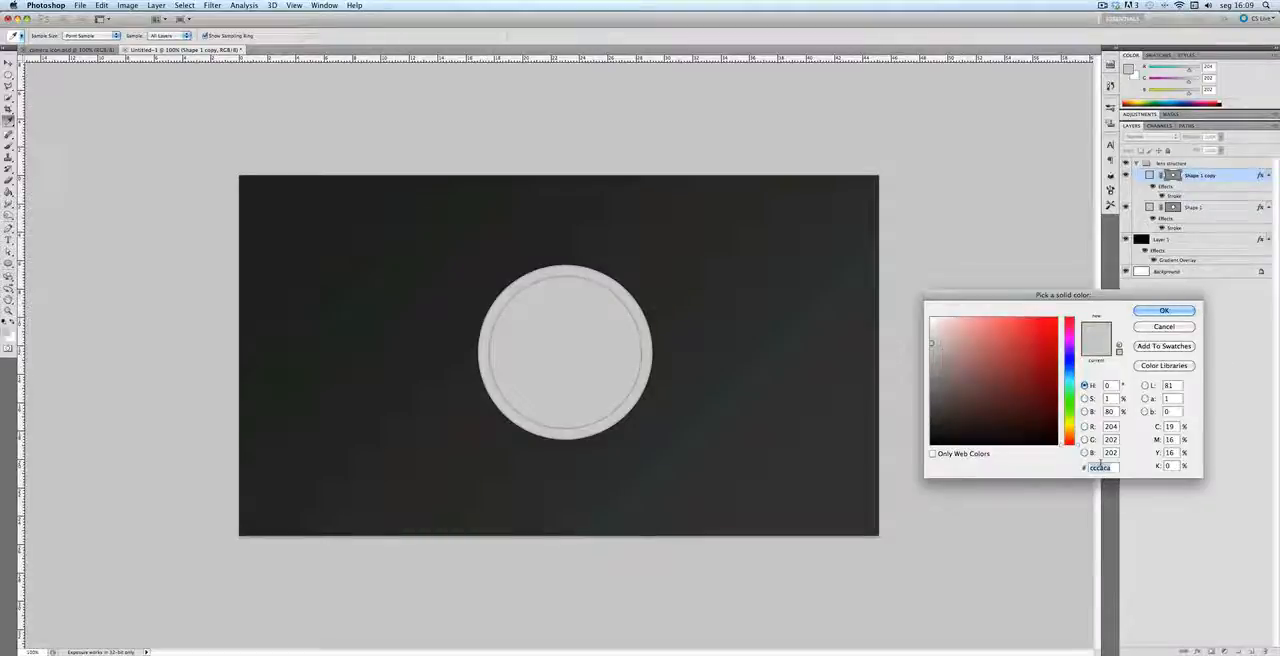
text(999999)
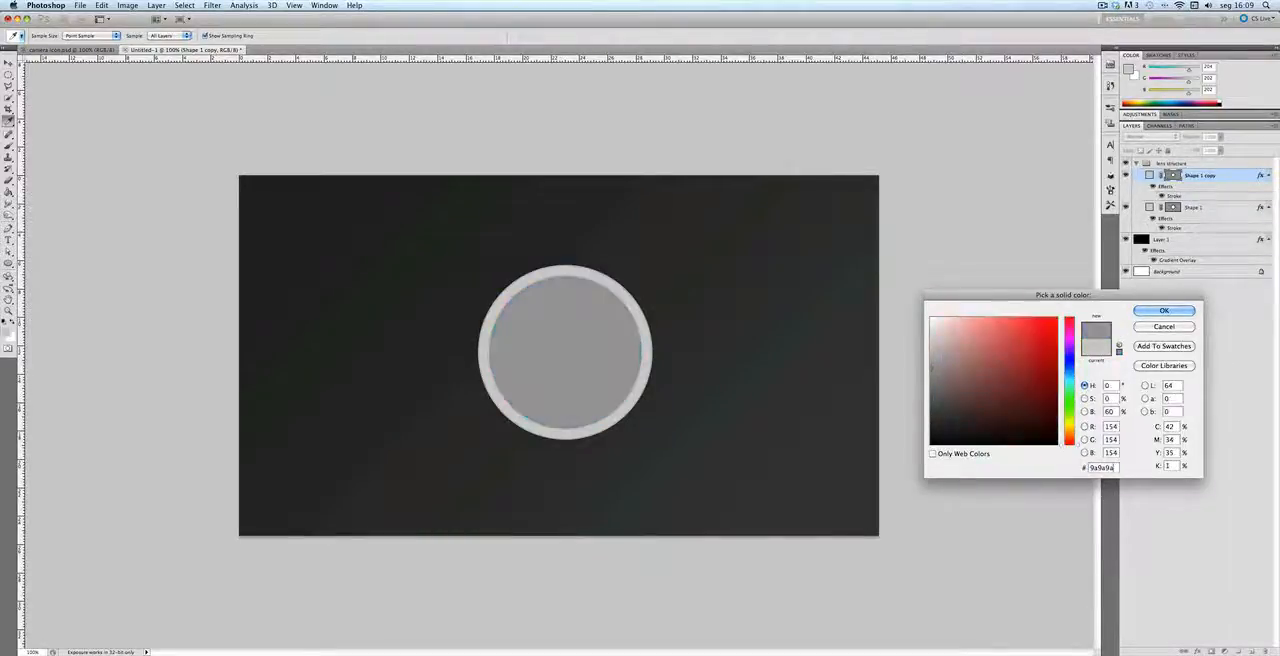
key(Return)
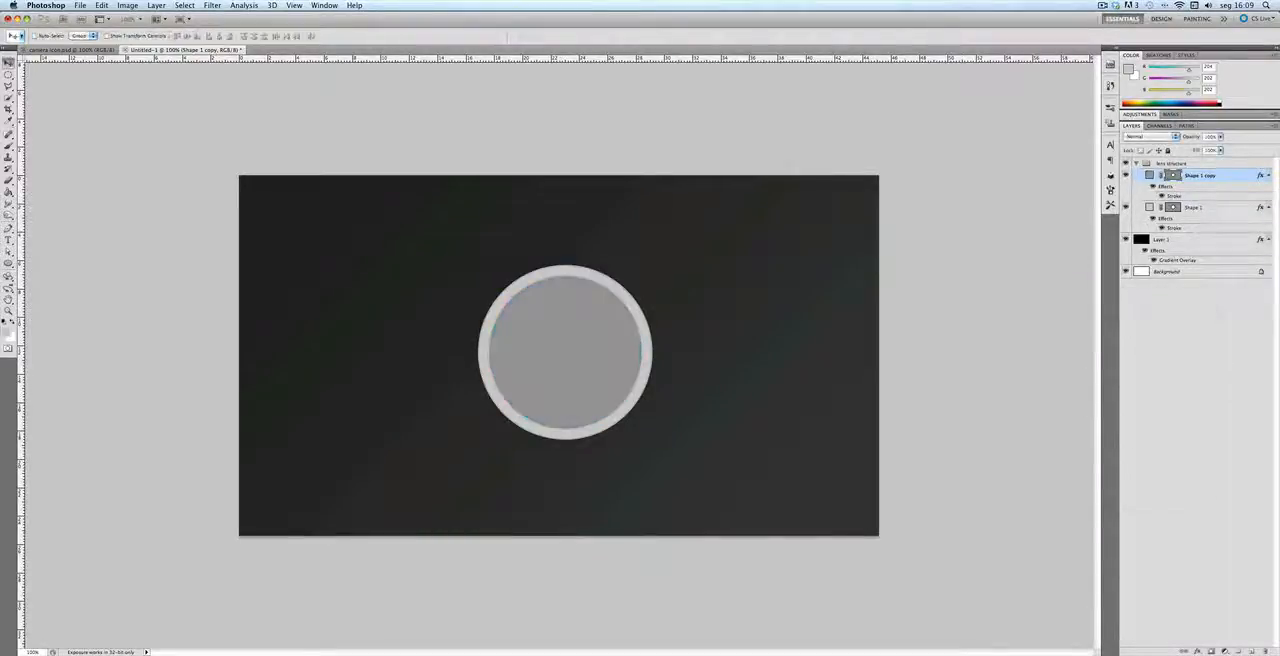
Step: Set the smaller circle's Stroke style to 2 px in #dfdfdf, and deselect its layer
double_click(1184, 197)
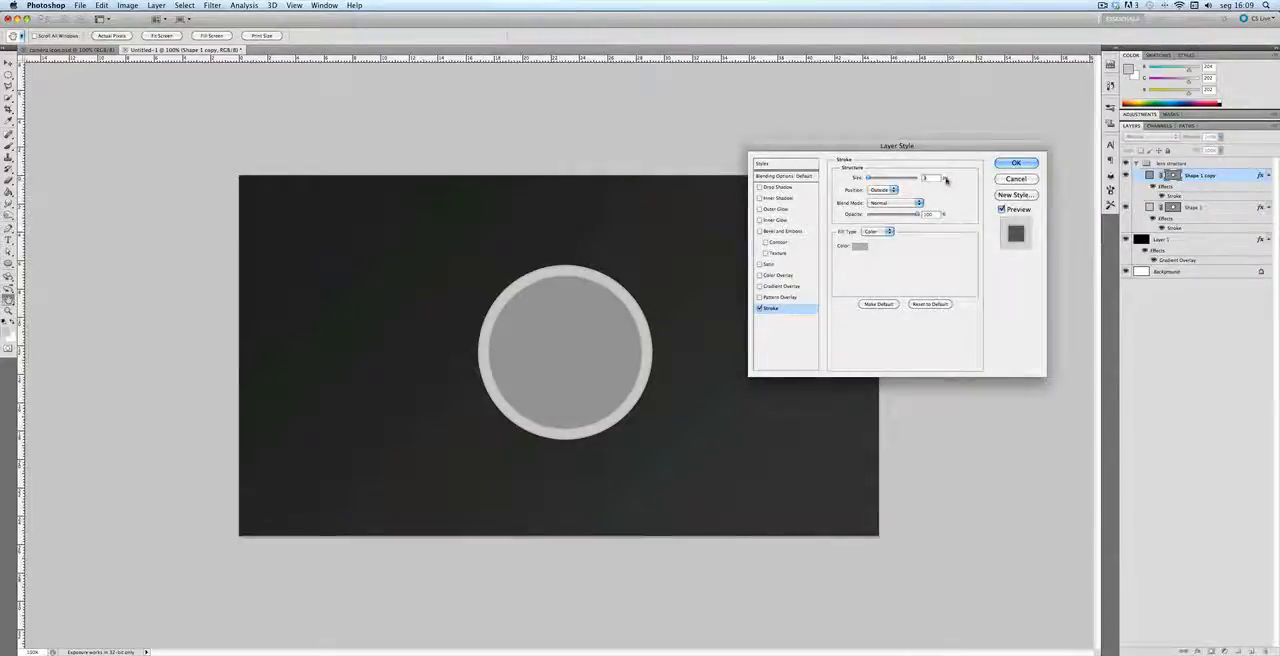
text(2)
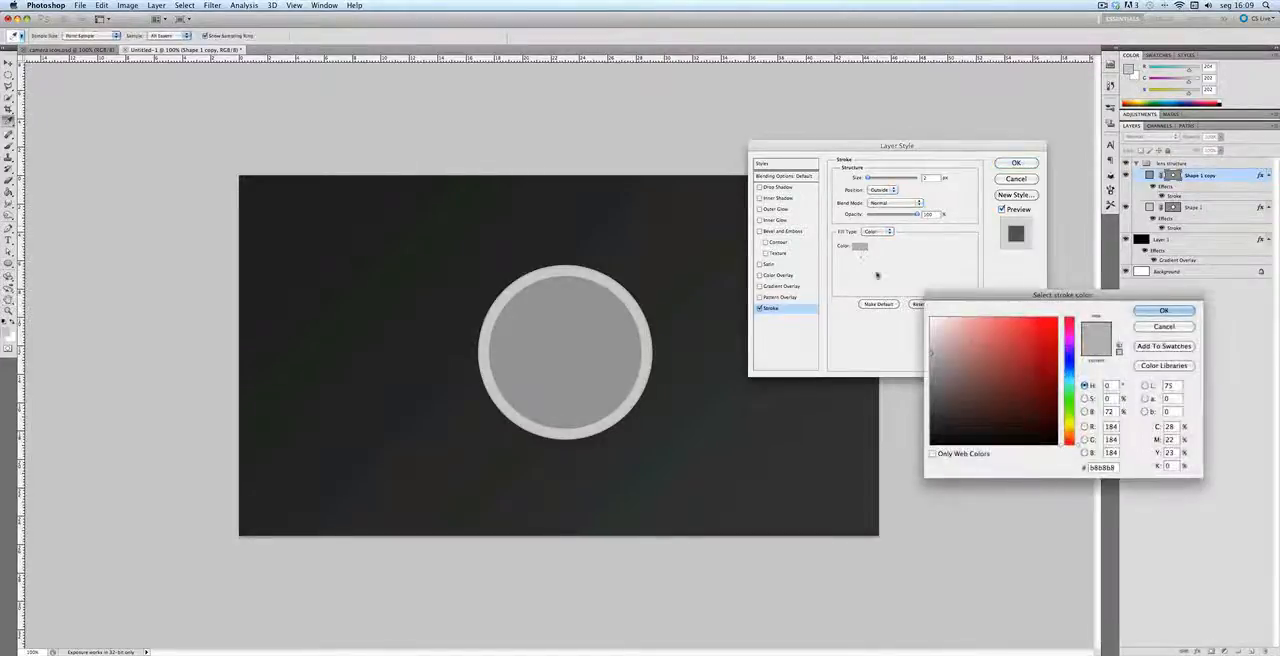
click(859, 246)
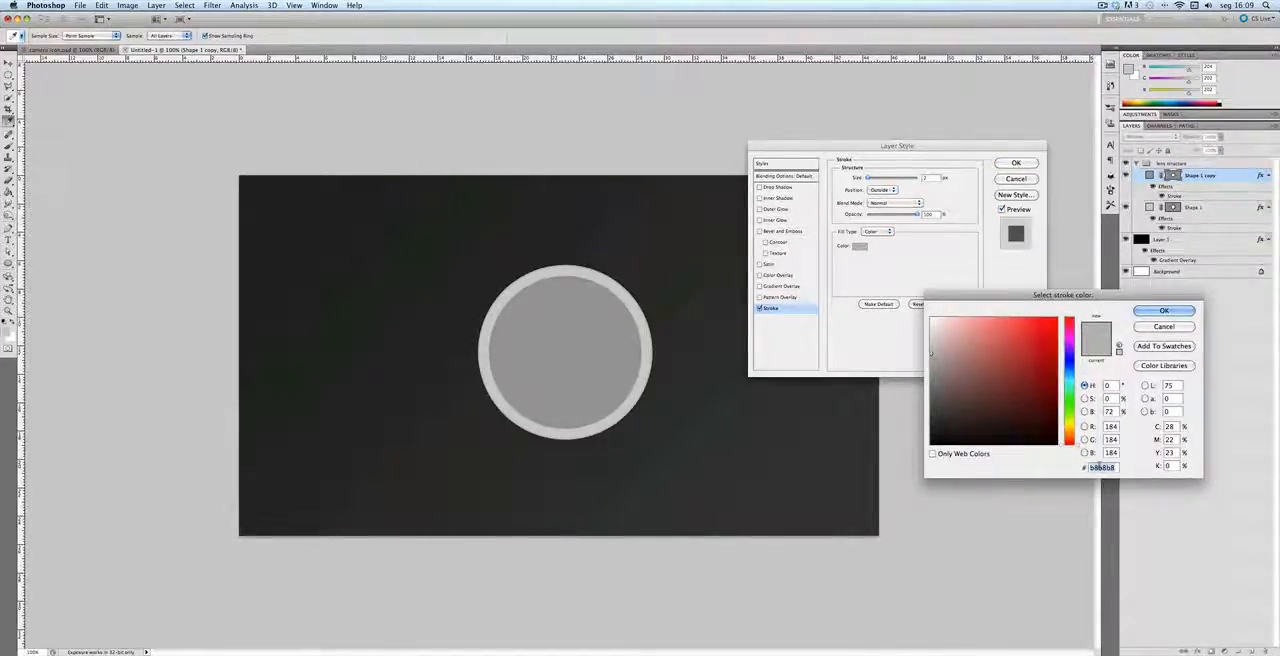
text(dfdfdf)
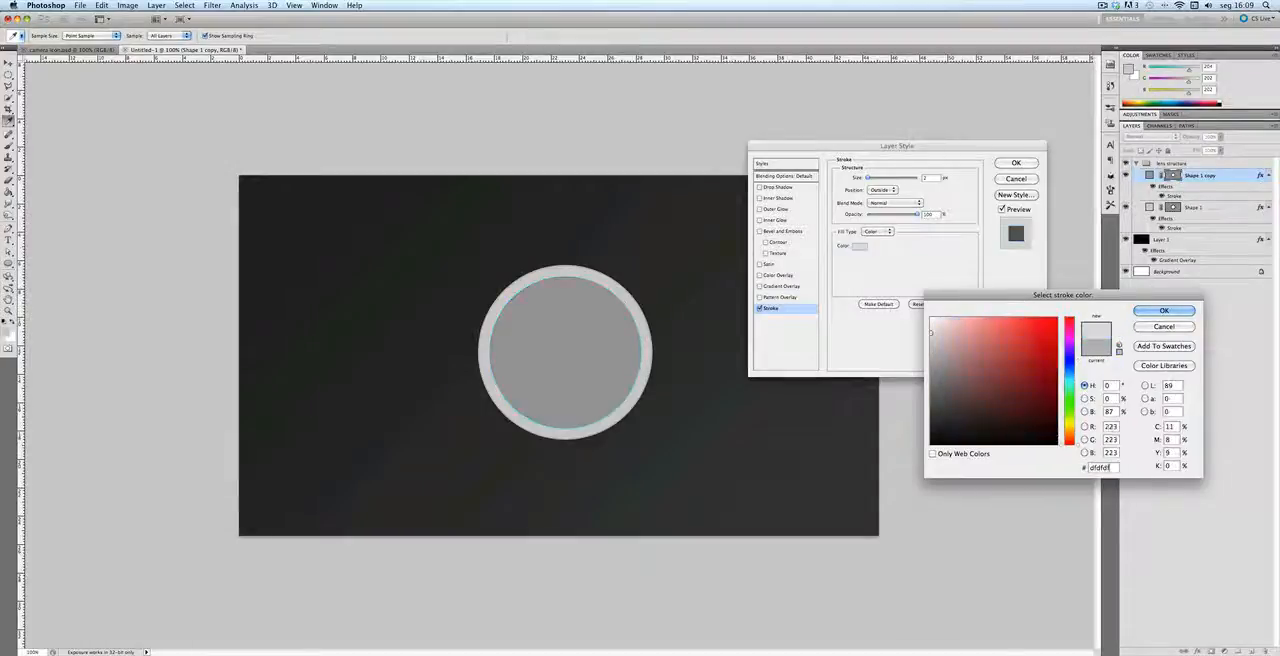
key(Return)
key(Return)
click(1204, 383)
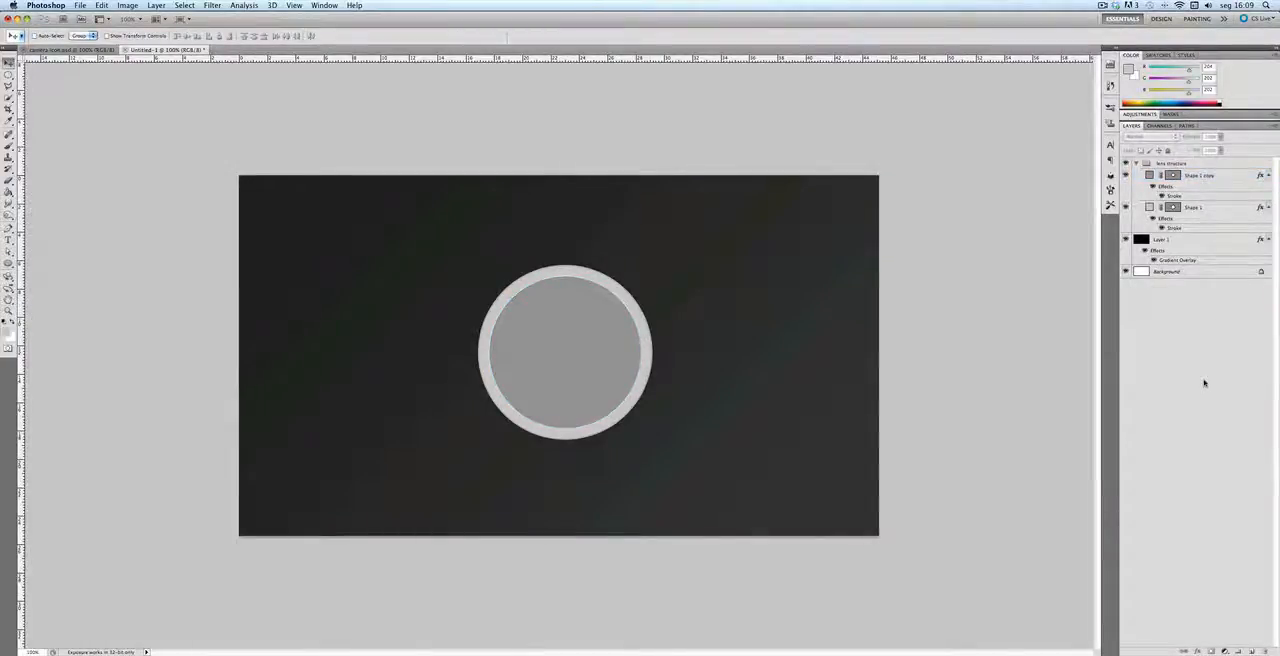
Step: Duplicate the inner gray circle and scale the new copy down around its center to about 97%
click(1215, 176)
key(super+j)
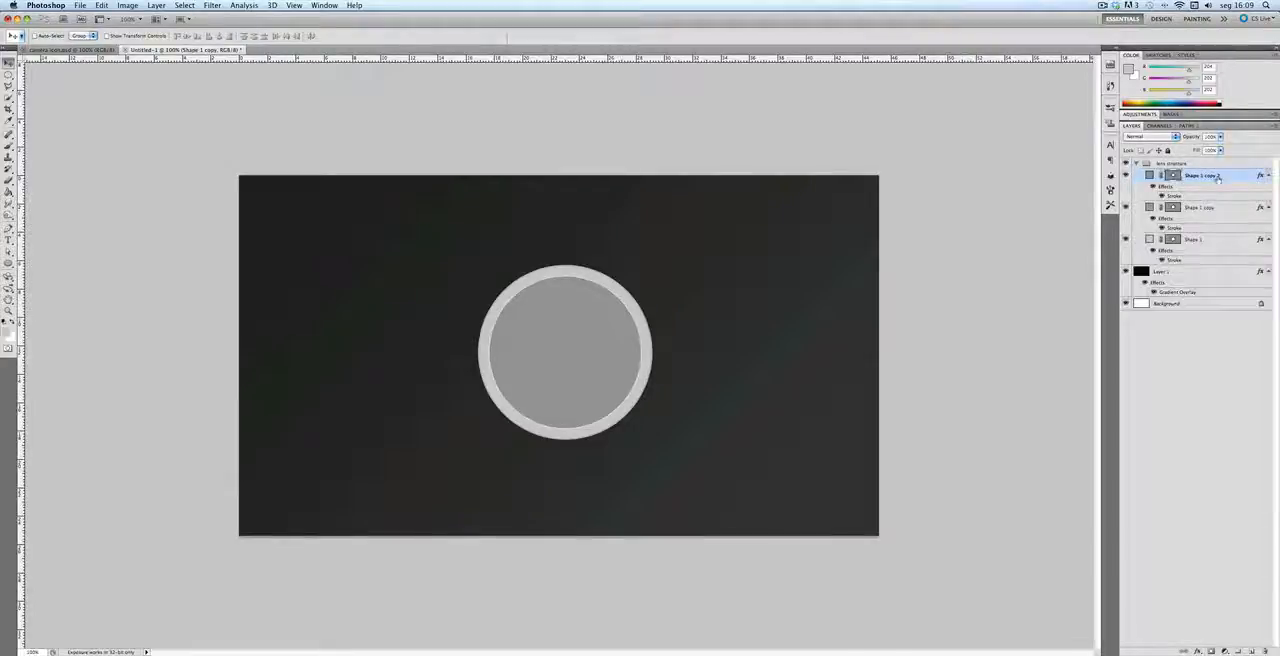
key(super+t)
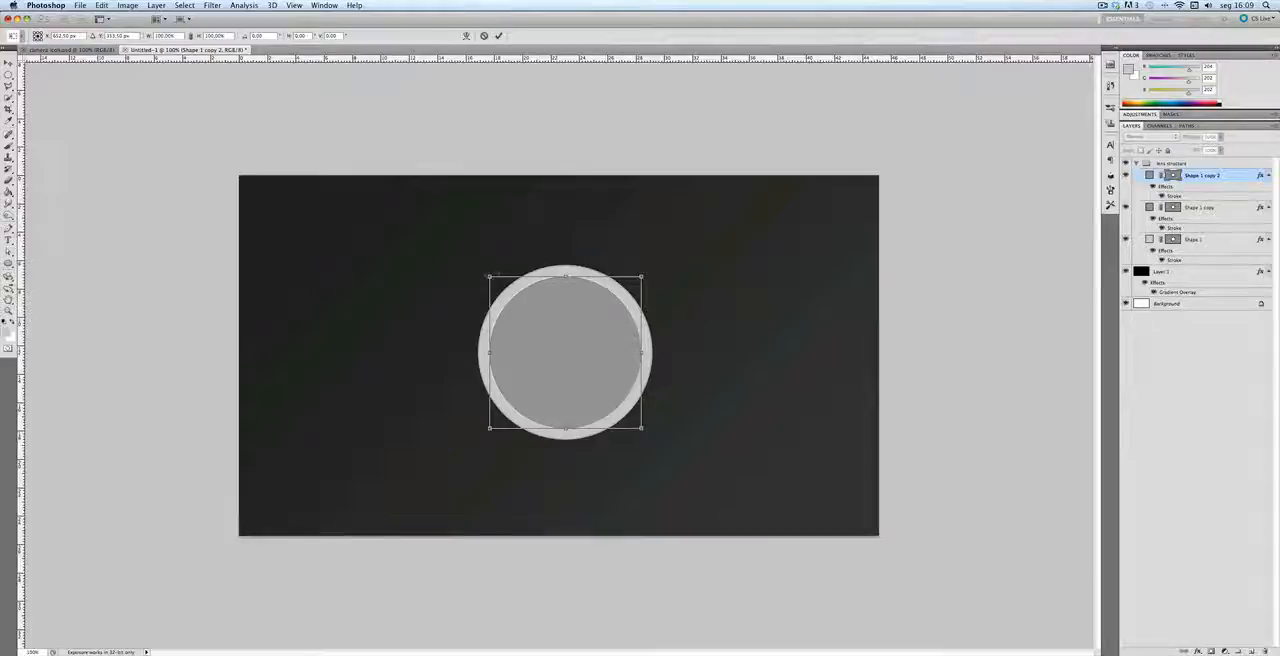
drag(488, 275, 491, 278)
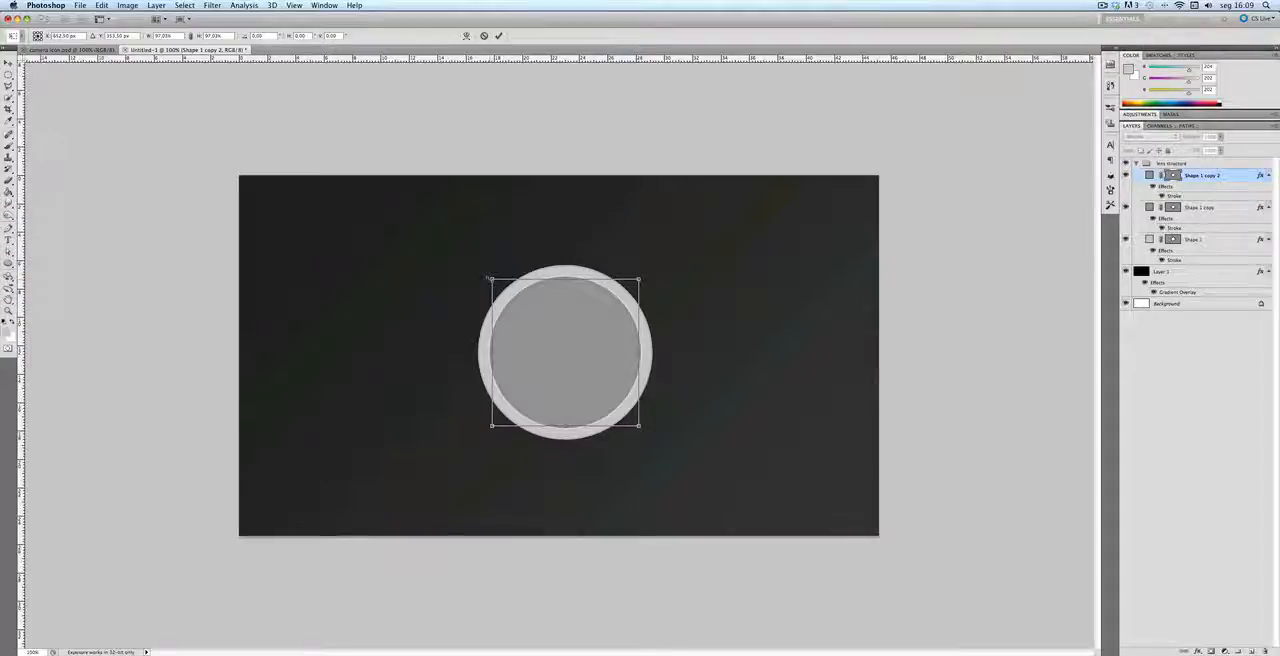
key(Return)
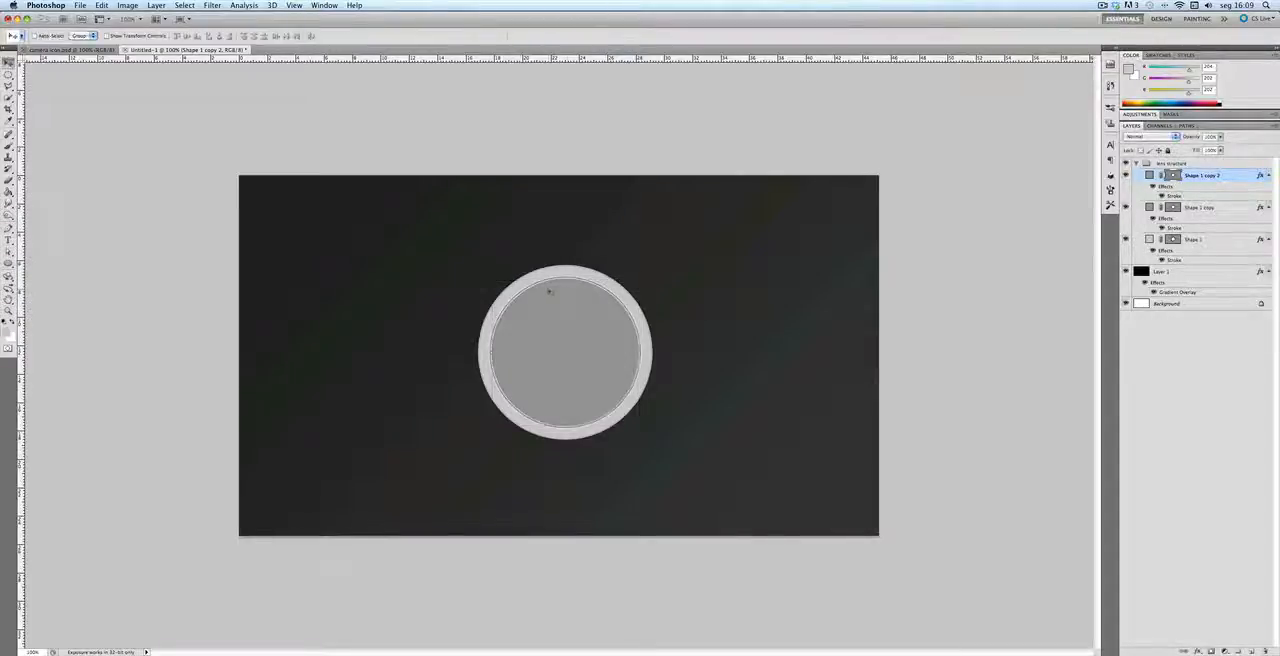
Step: Set the newest circle's Stroke style to 4 px, positioned inside, in dark gray
double_click(1207, 199)
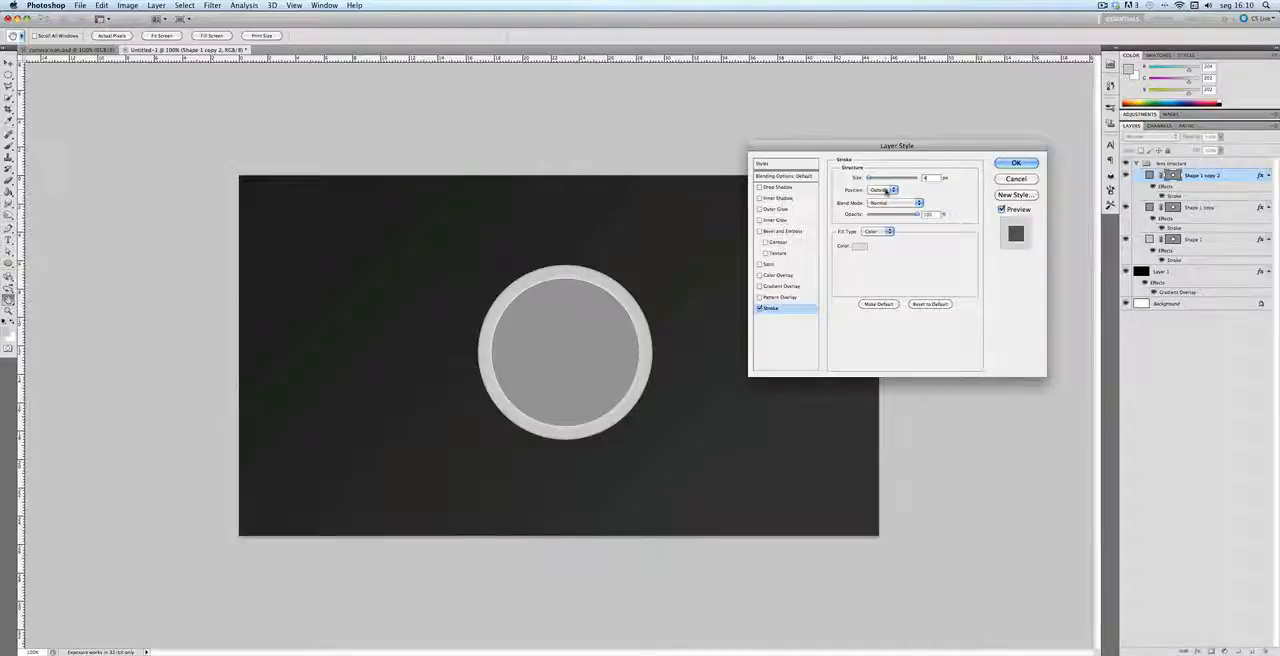
click(885, 190)
click(881, 208)
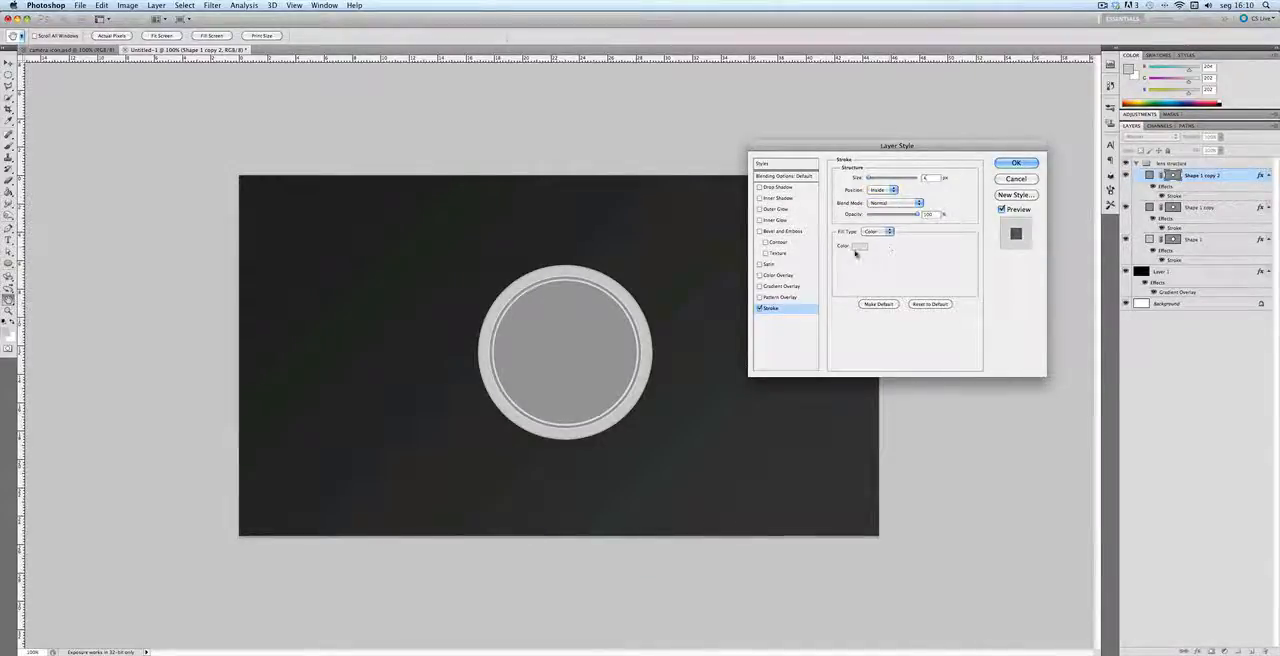
click(858, 247)
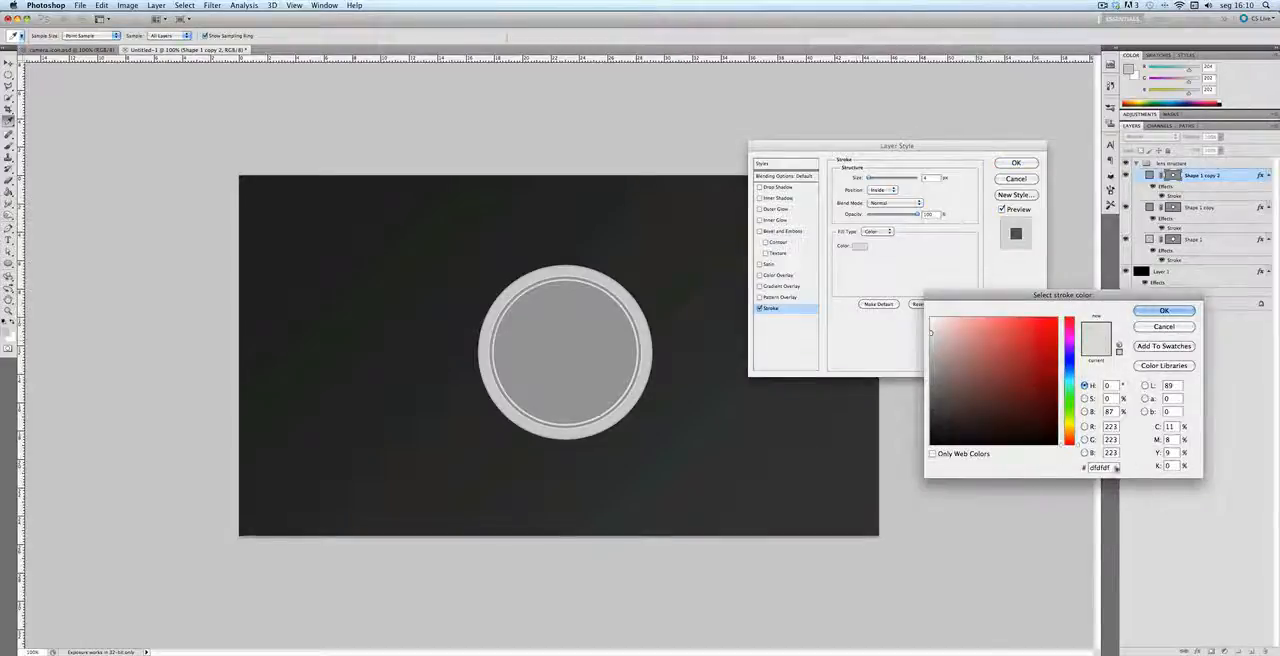
double_click(1099, 467)
text(333333)
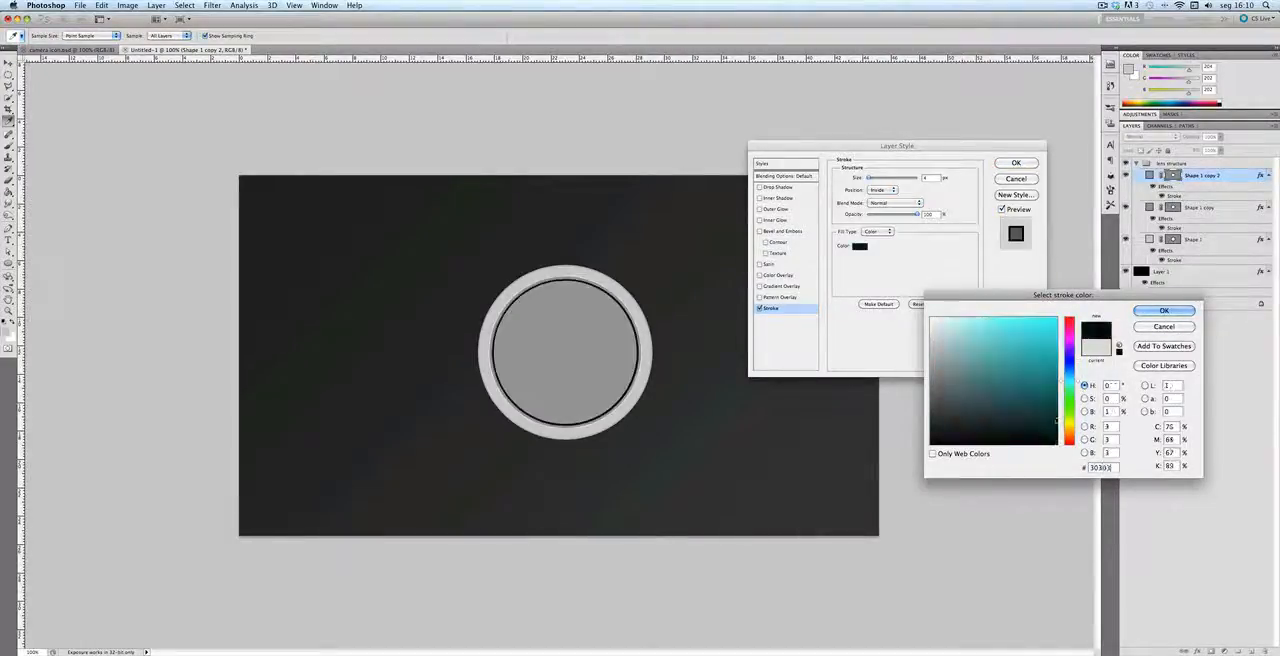
key(Return)
key(Return)
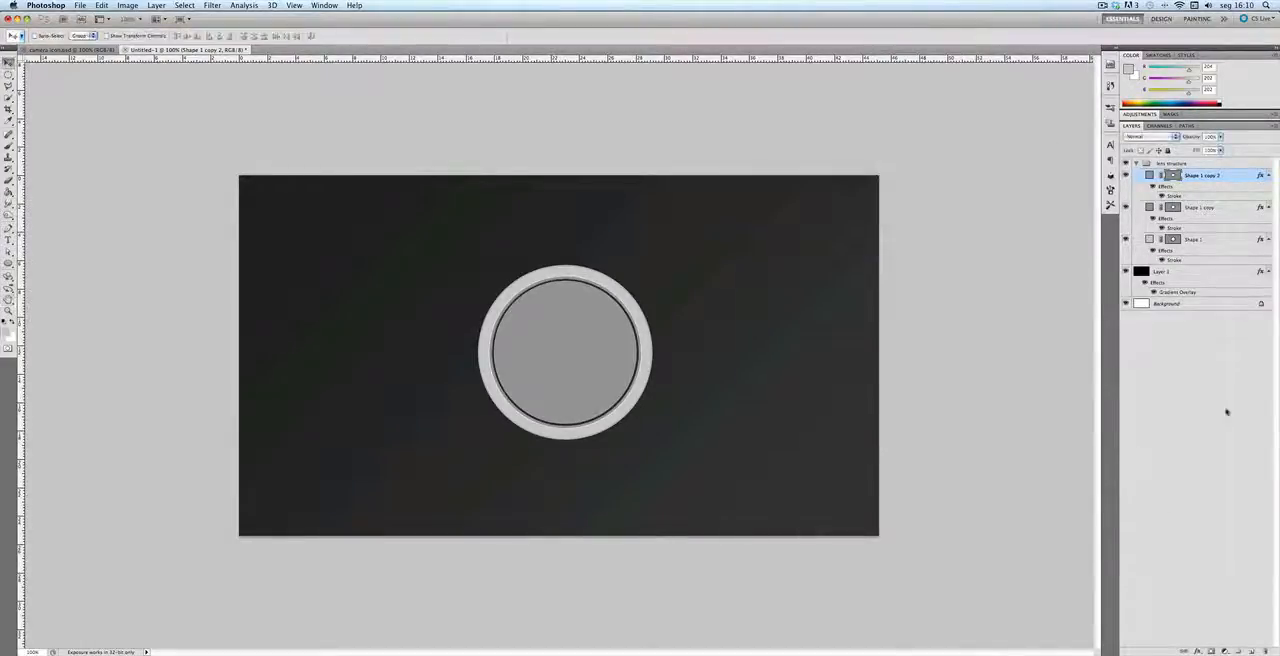
Step: Add a Gradient Overlay to the innermost circle and set the gradient's starting color stop to #3a3e41
double_click(1176, 196)
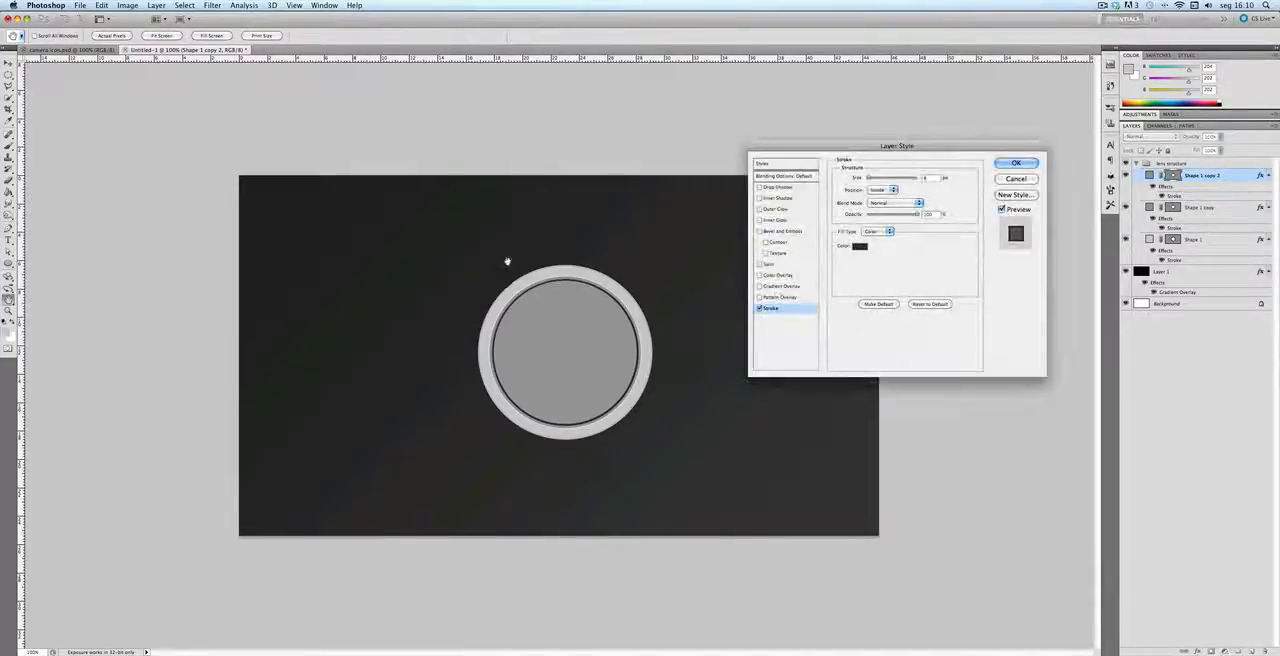
click(781, 288)
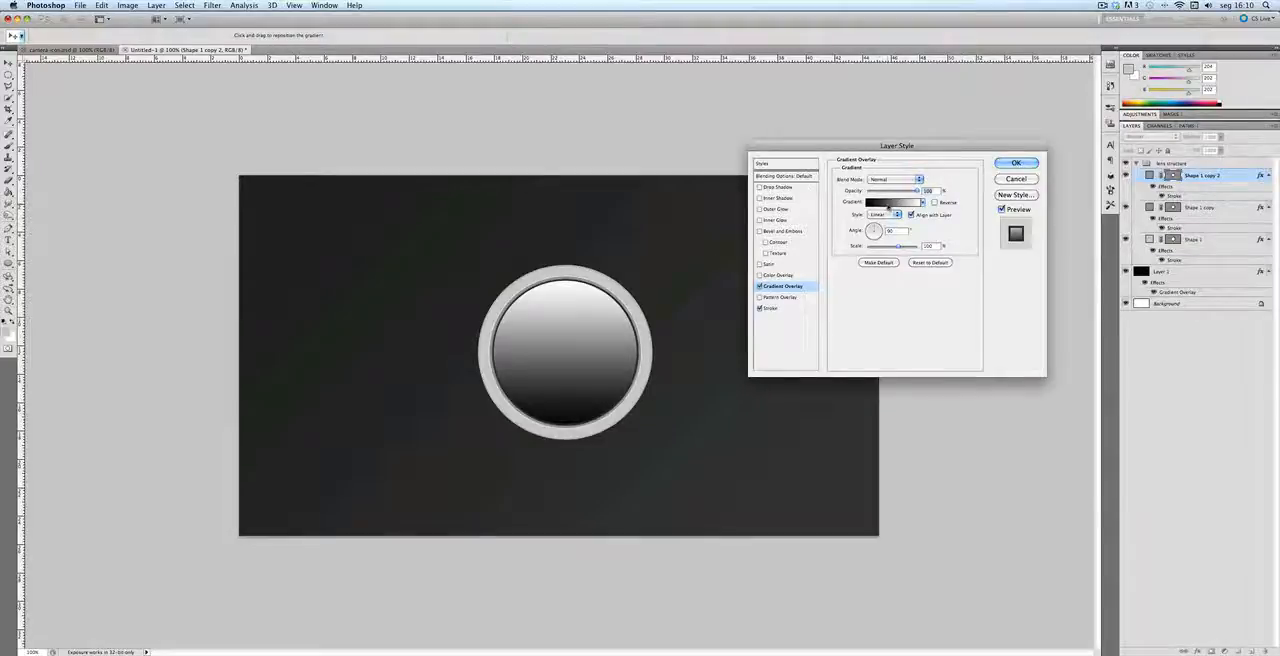
click(888, 207)
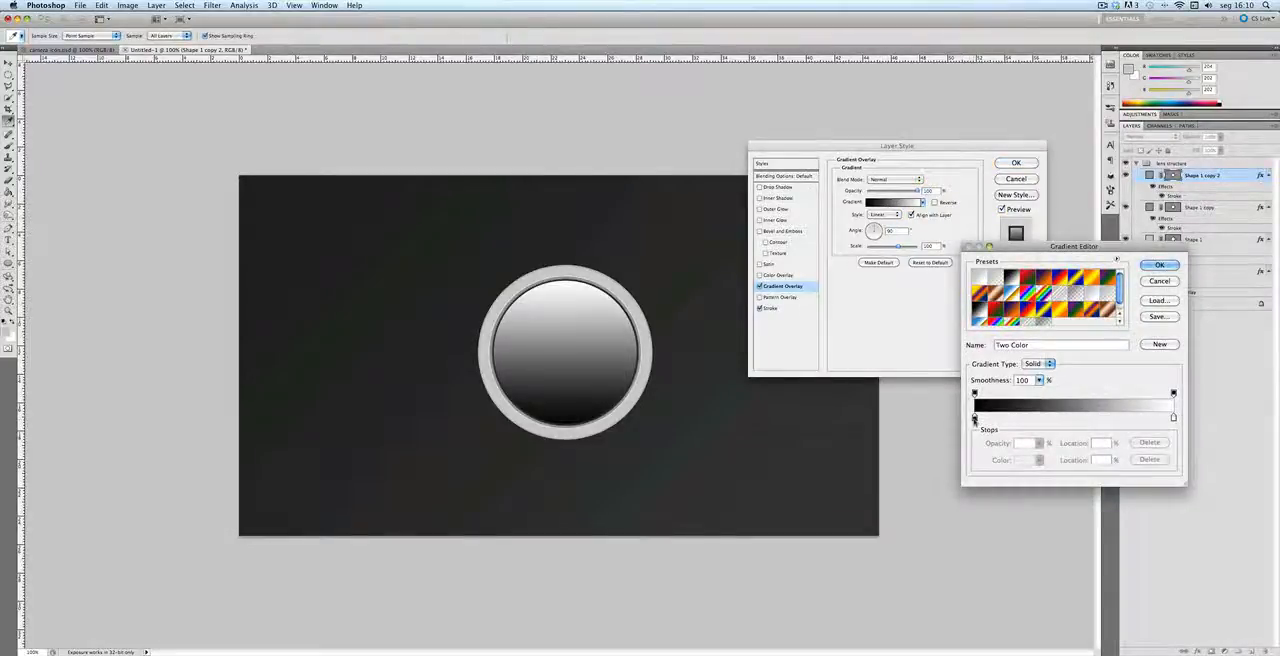
double_click(974, 419)
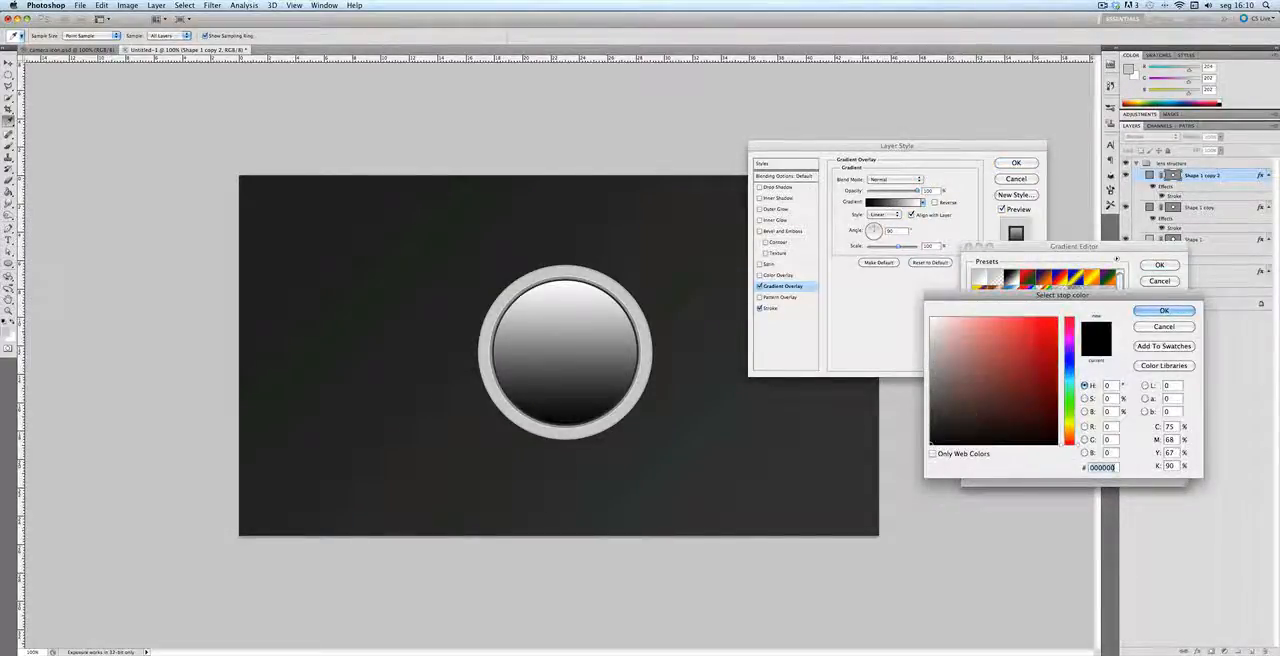
text(3a)
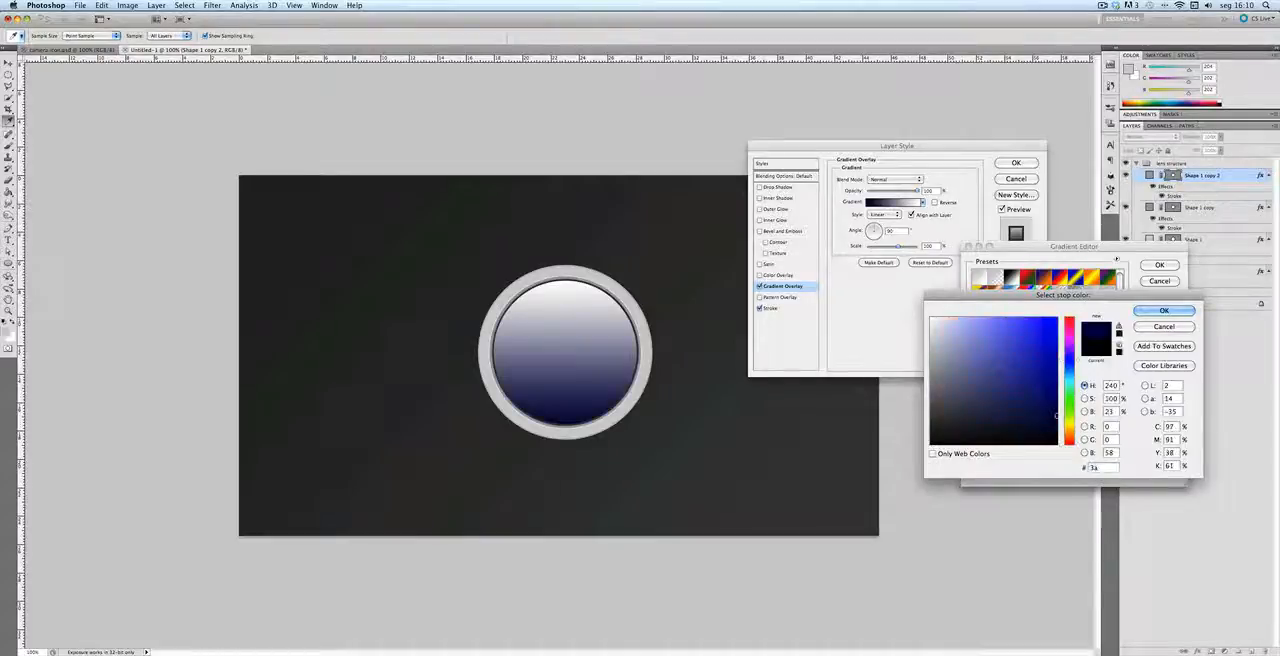
text(3e4)
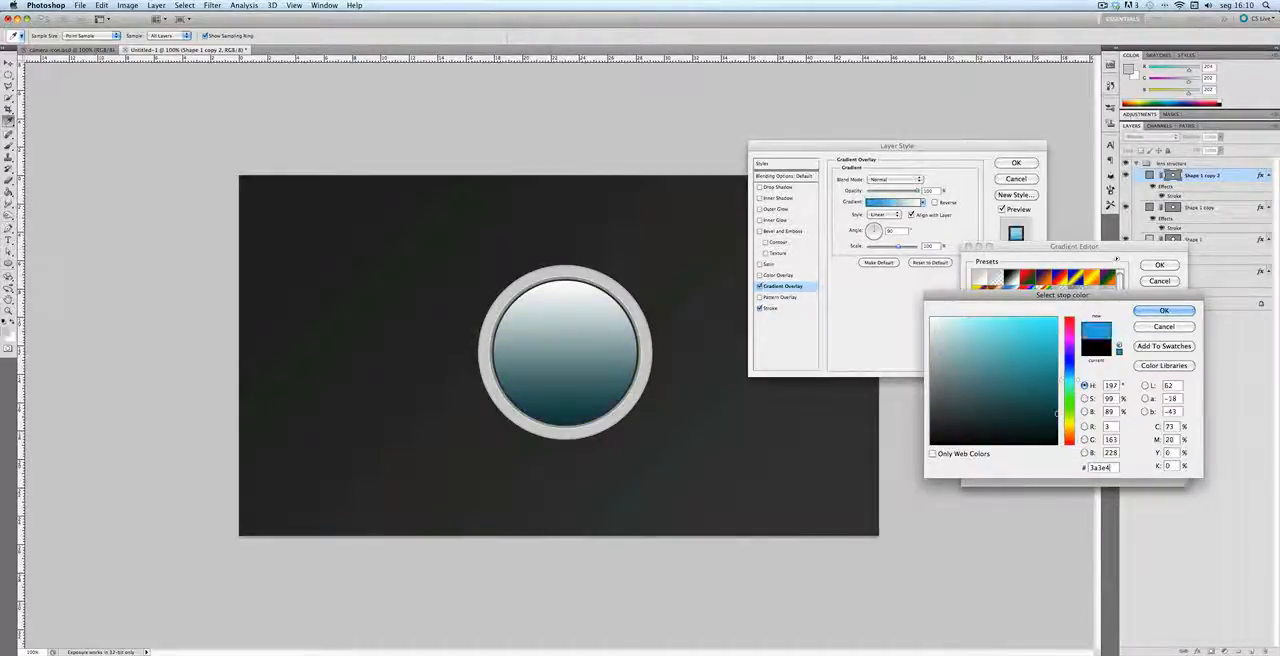
text(1)
key(Return)
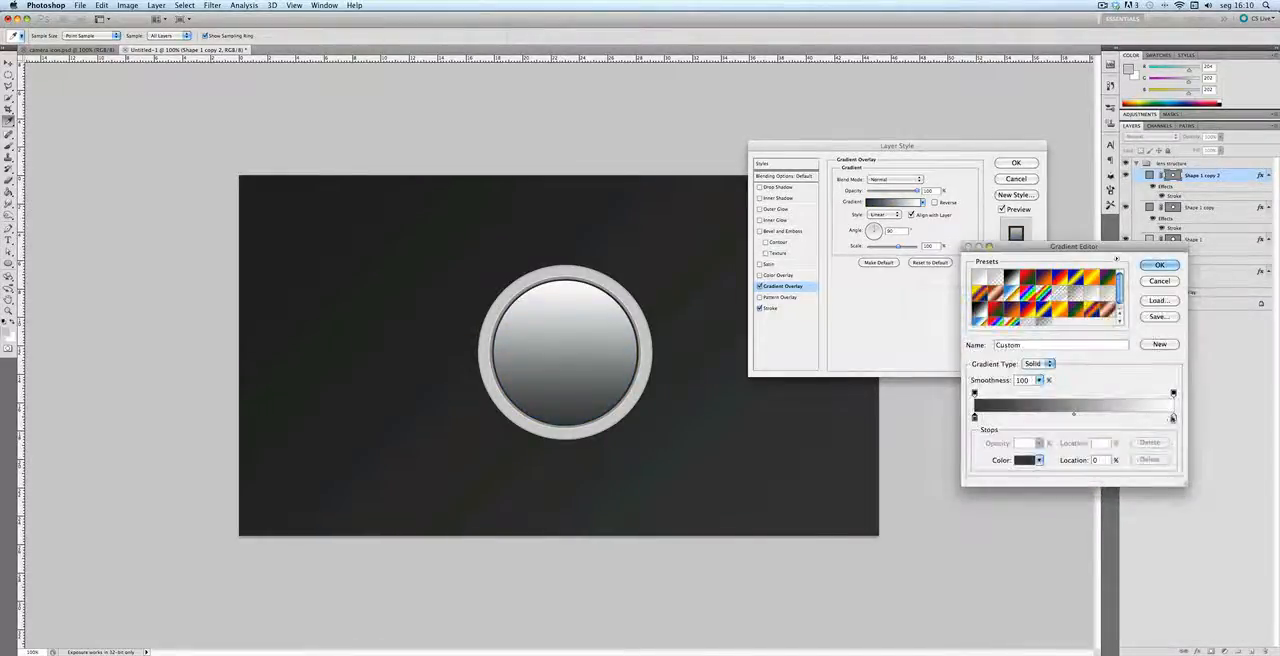
Step: Set the overlay gradient's ending color stop to #424647 and confirm the gradient
double_click(1173, 418)
double_click(1104, 467)
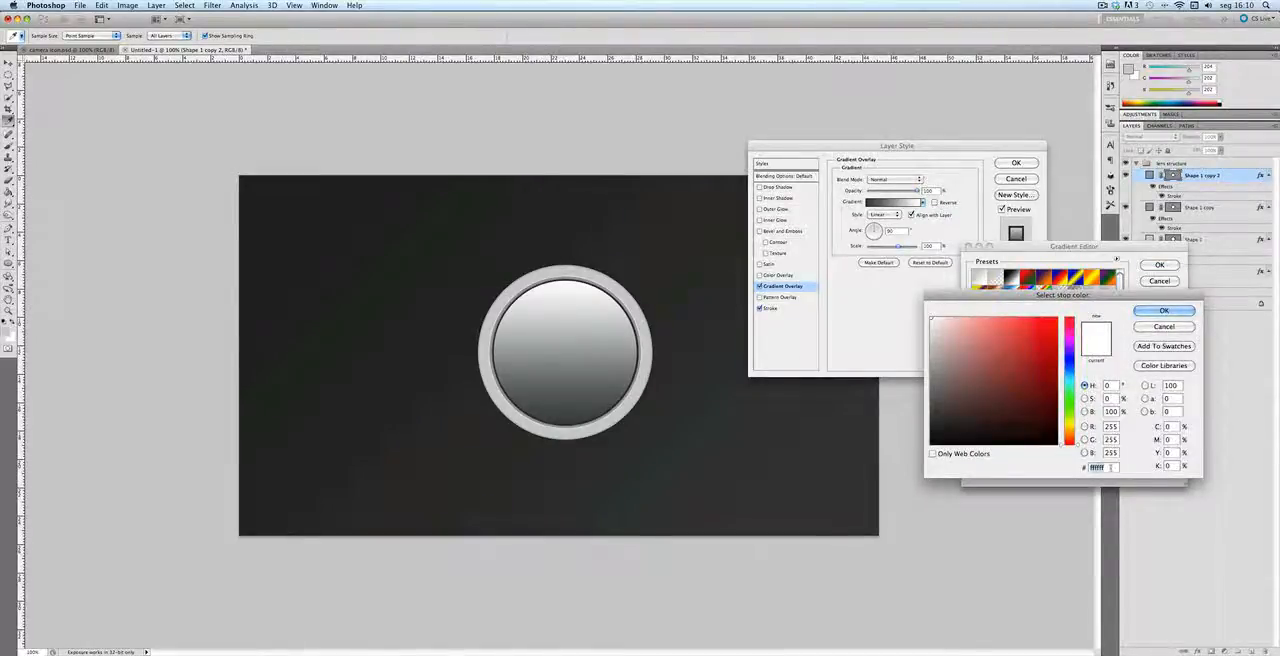
text(000424)
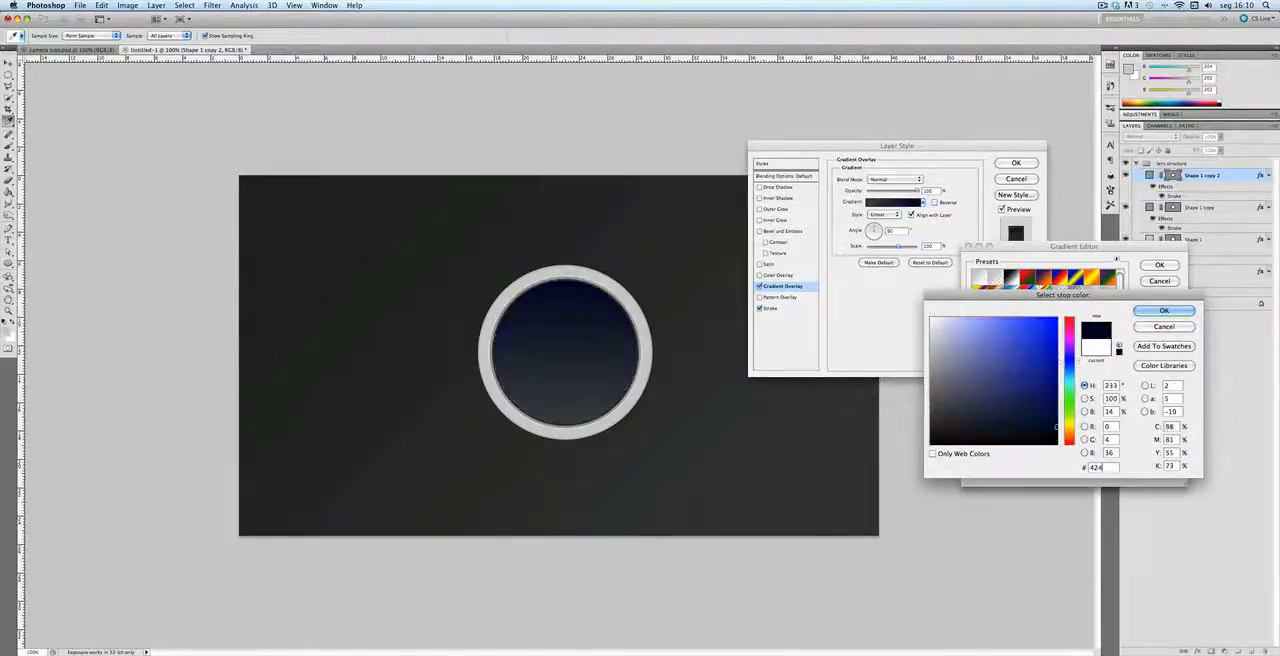
text(647)
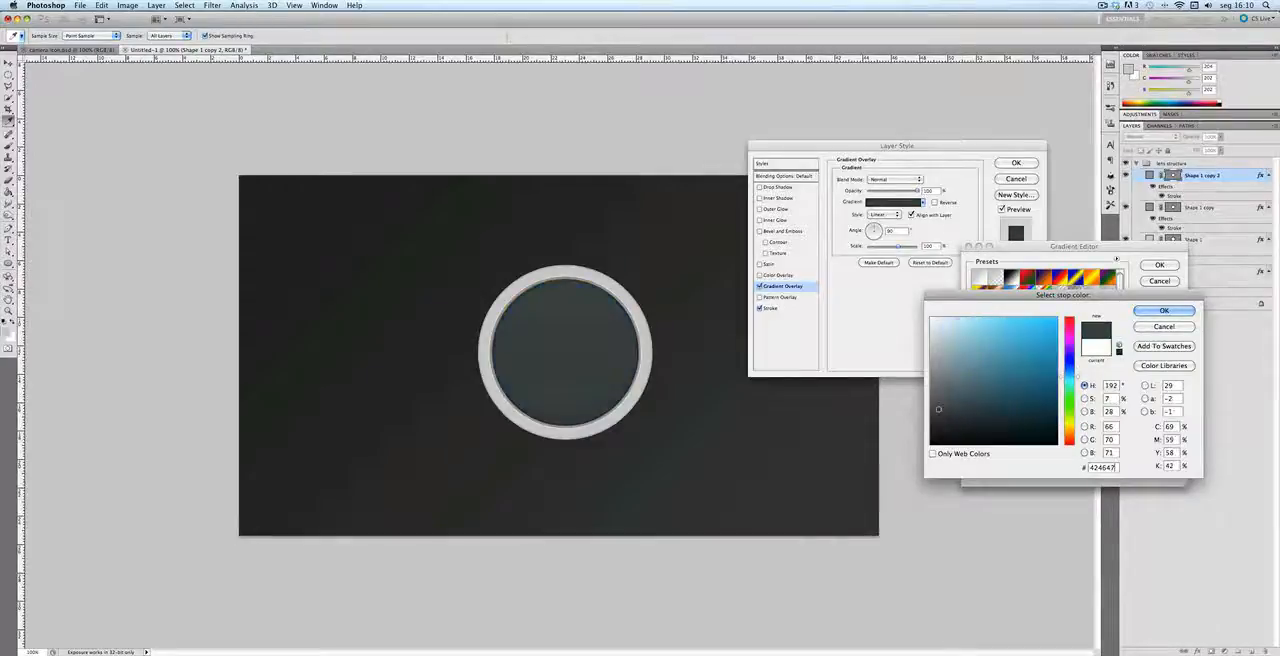
key(Return)
key(Return)
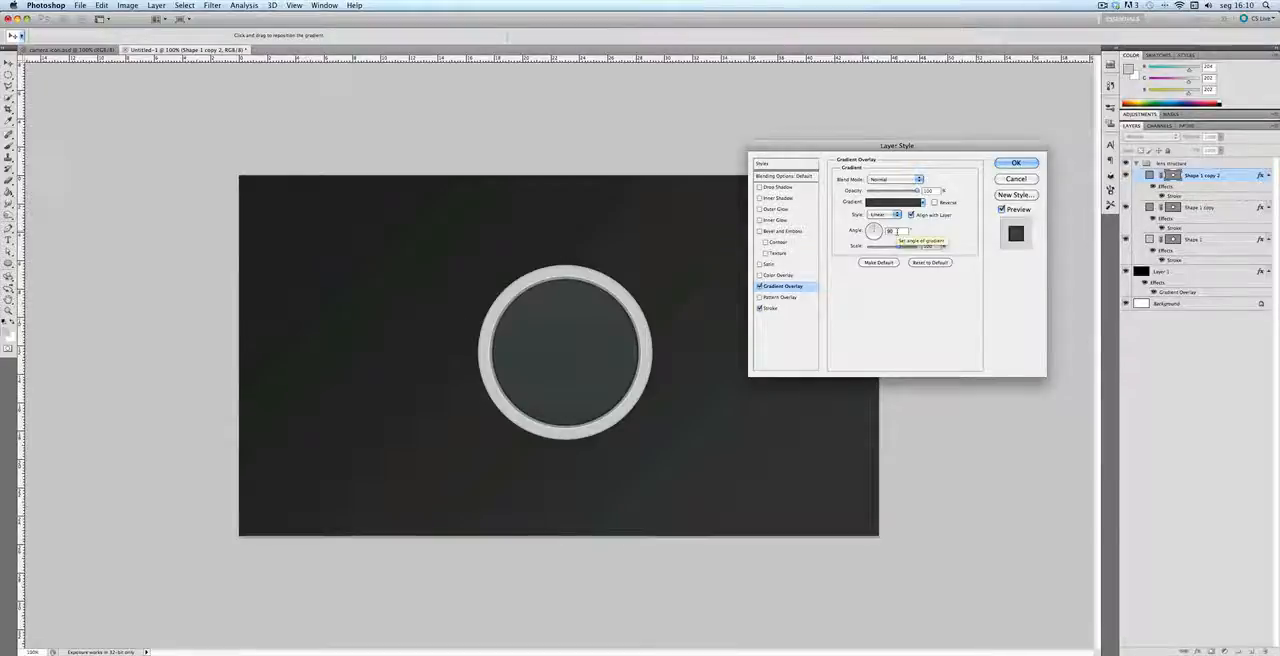
Step: Set the innermost circle's Gradient Overlay angle to -74° and apply the layer style
double_click(897, 231)
text(-74)
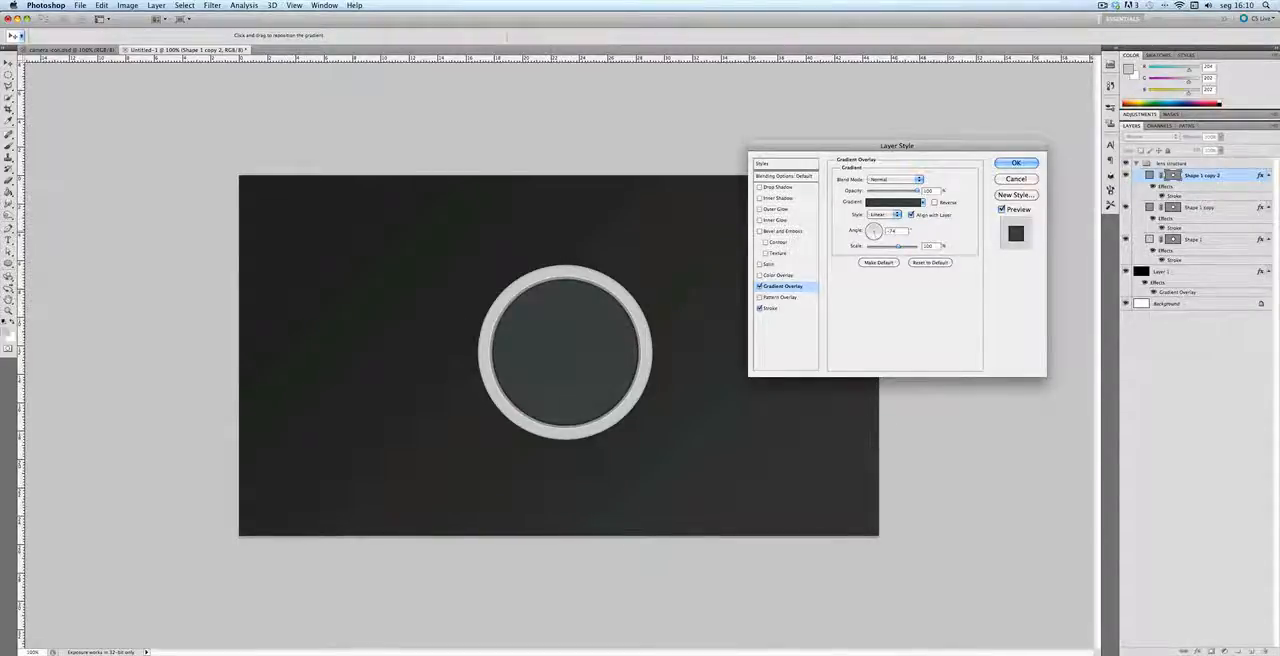
key(Return)
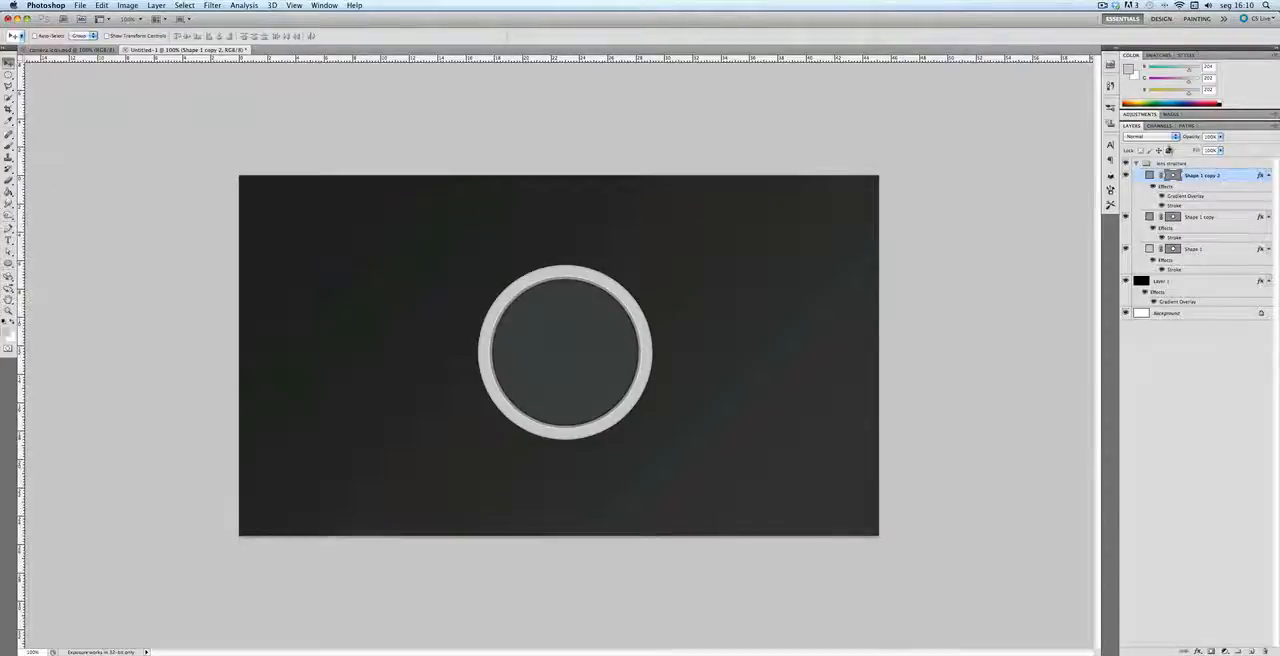
Step: Duplicate the innermost circle and scale the copy down around its center to about 83%
key(super+j)
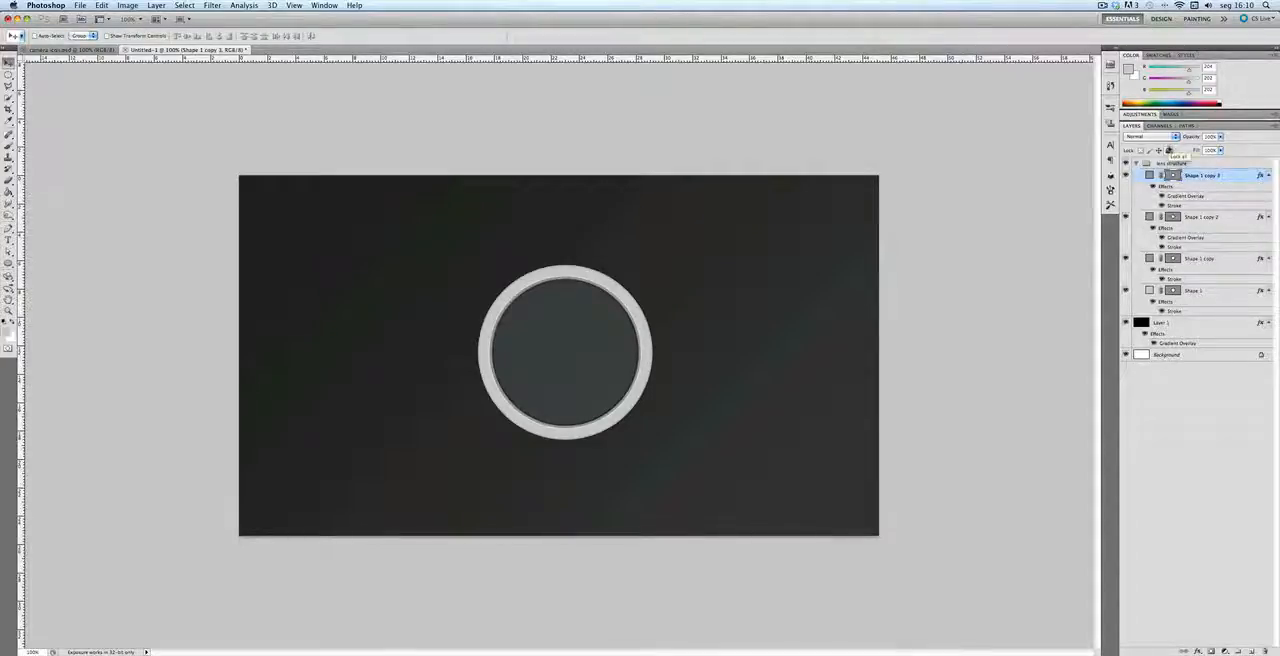
key(super+t)
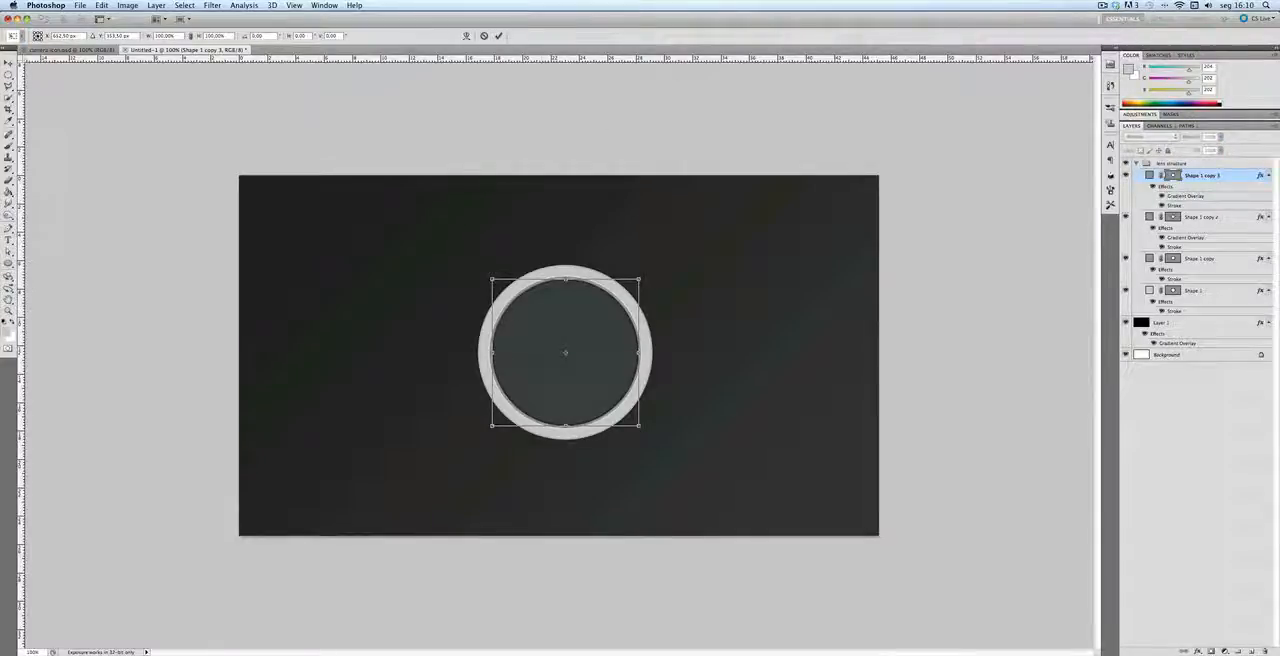
drag(492, 279, 503, 289)
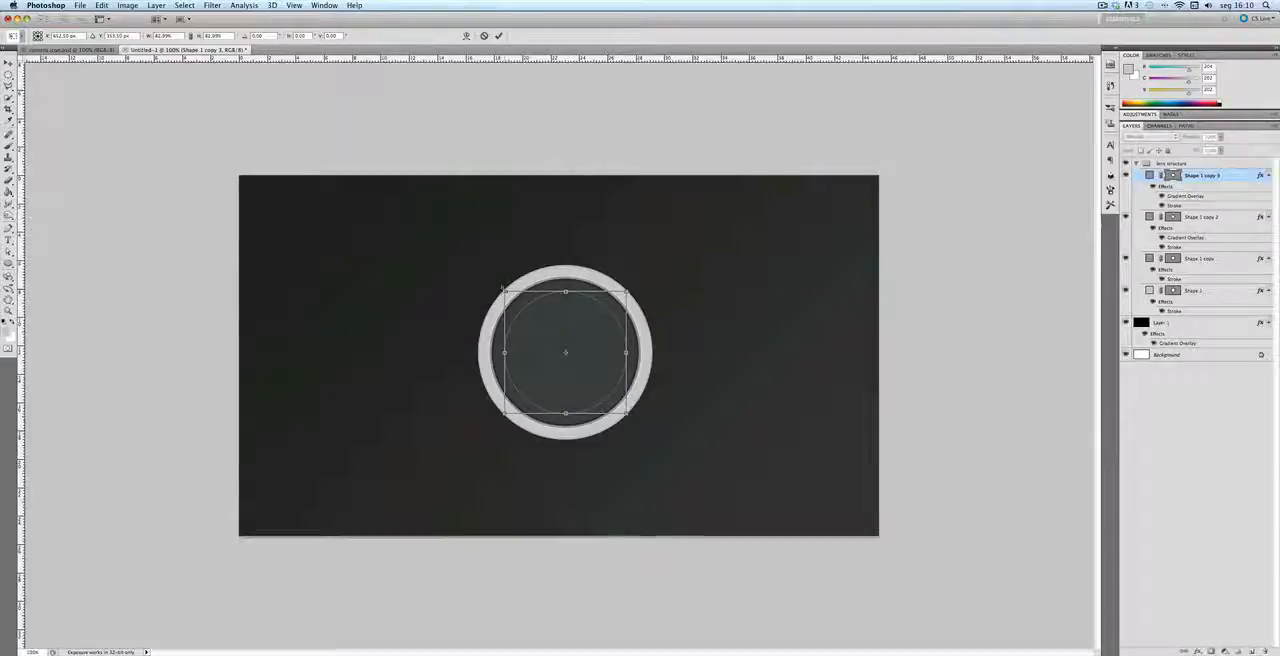
key(Return)
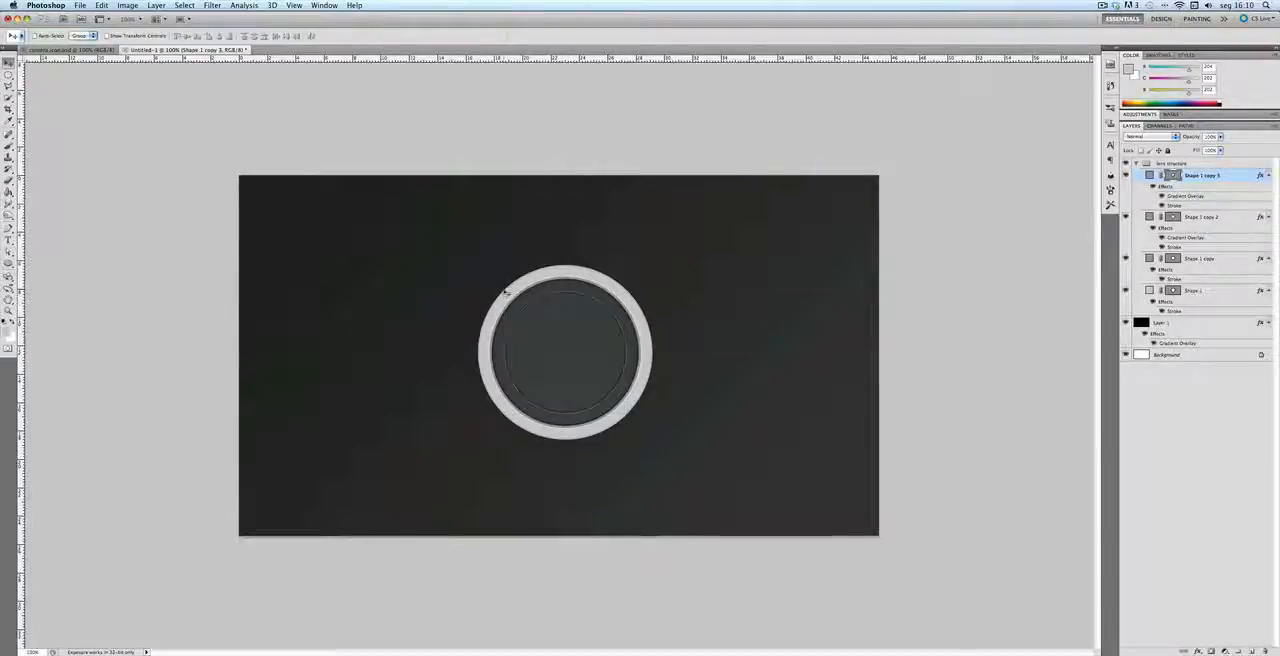
Step: Set the new innermost circle's inside Stroke to 7 px with the color #060606
double_click(1178, 206)
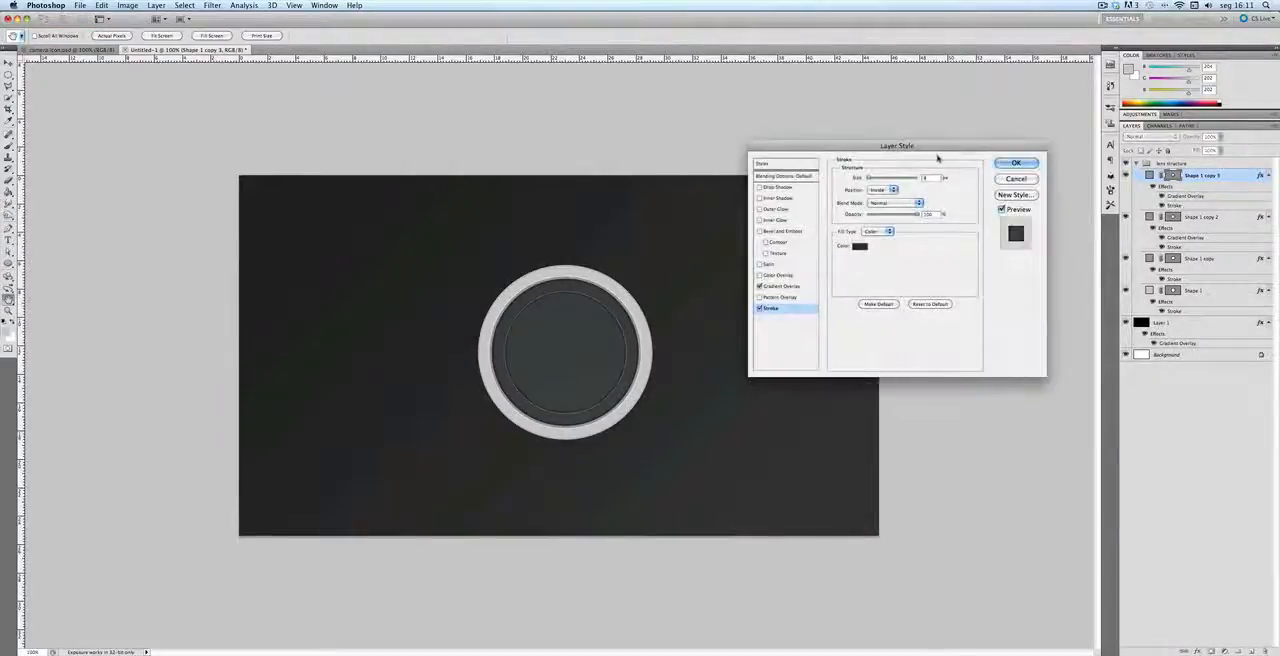
text(3)
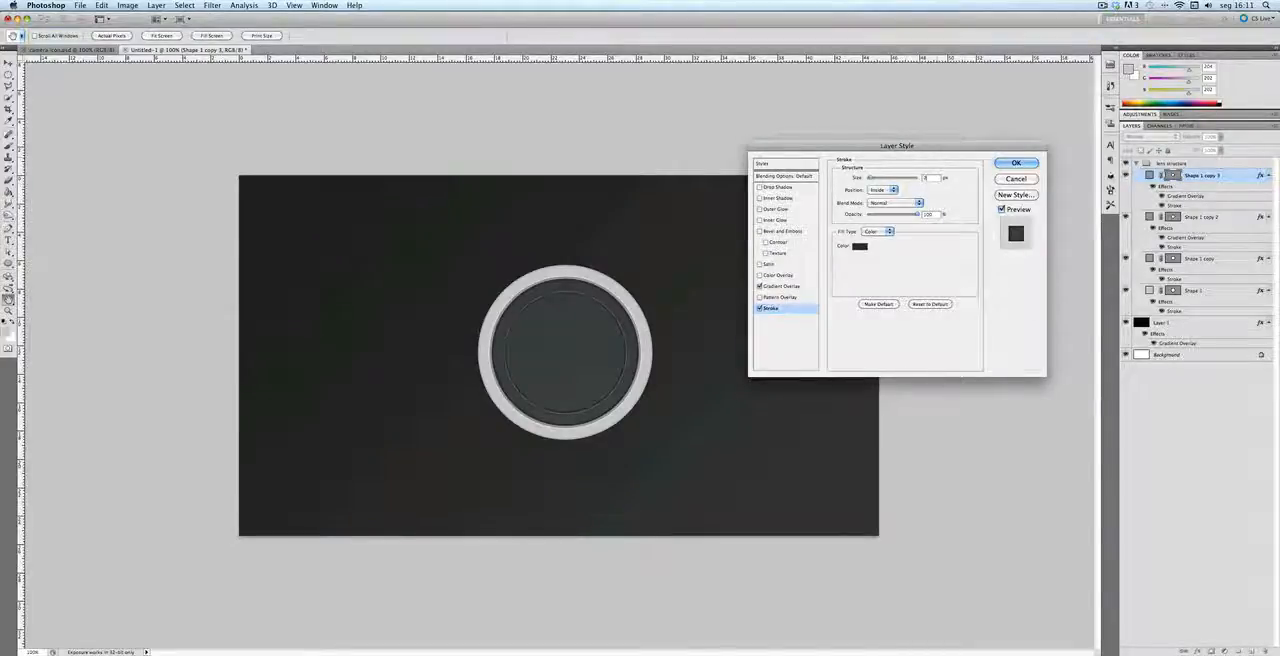
key(BackSpace)
text(8)
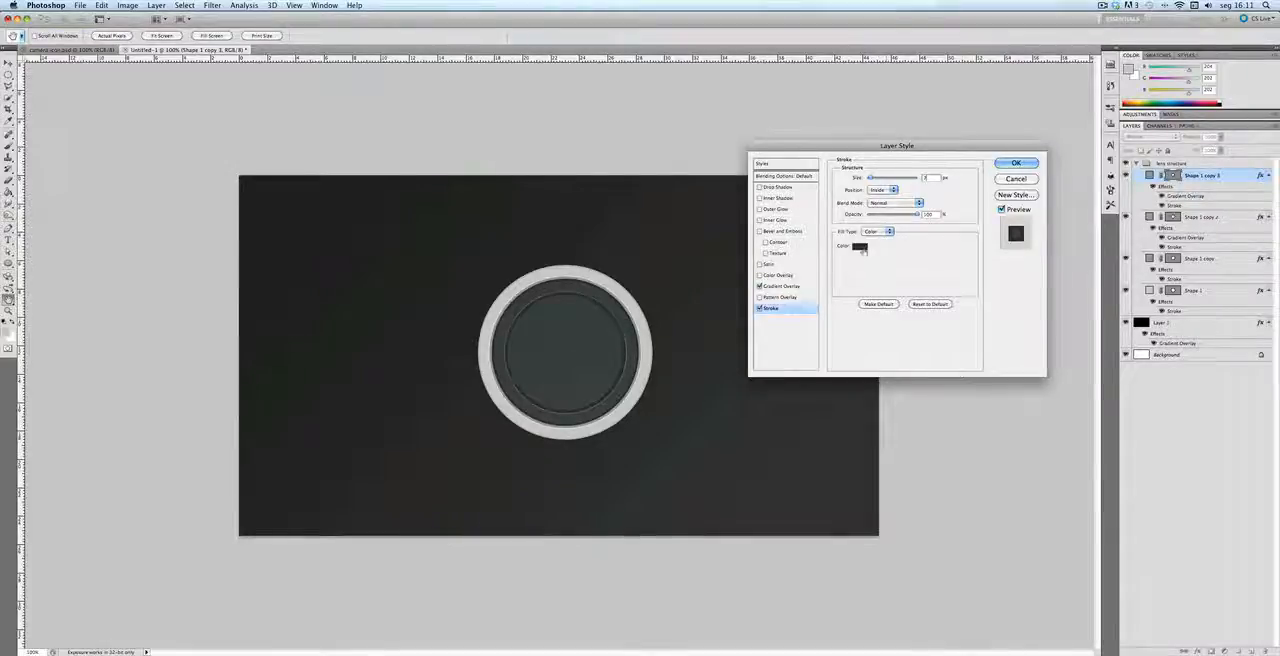
click(860, 246)
double_click(1103, 467)
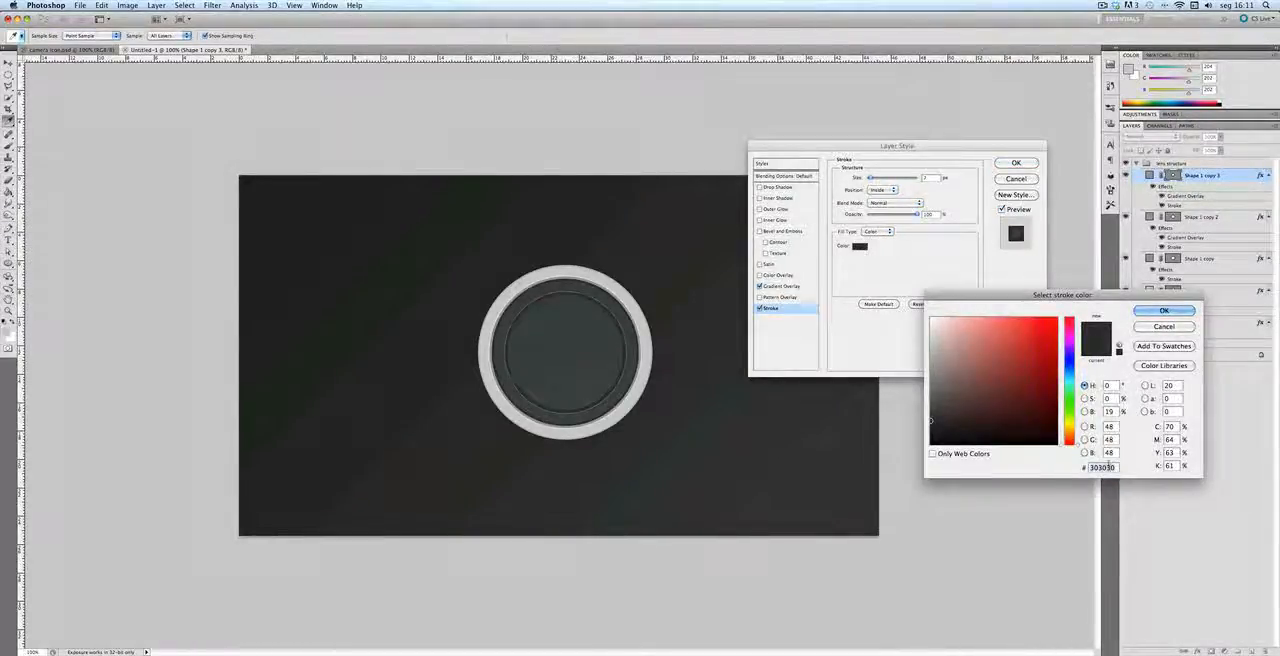
text(060)
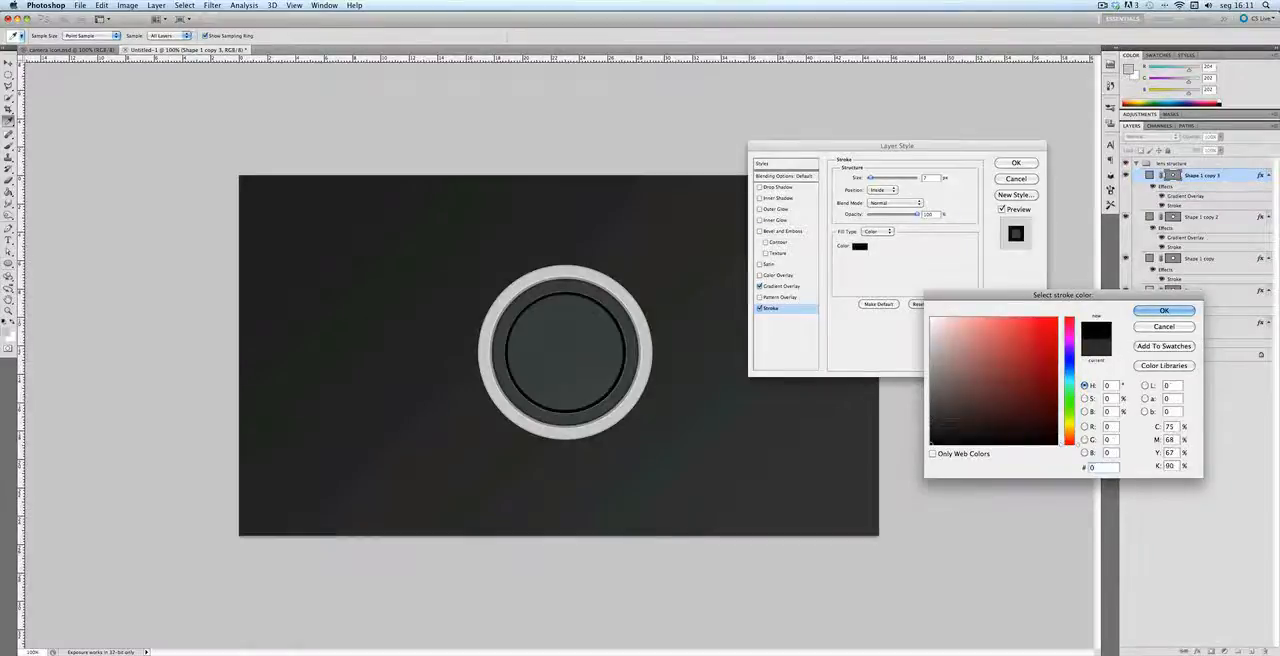
text(606)
key(Return)
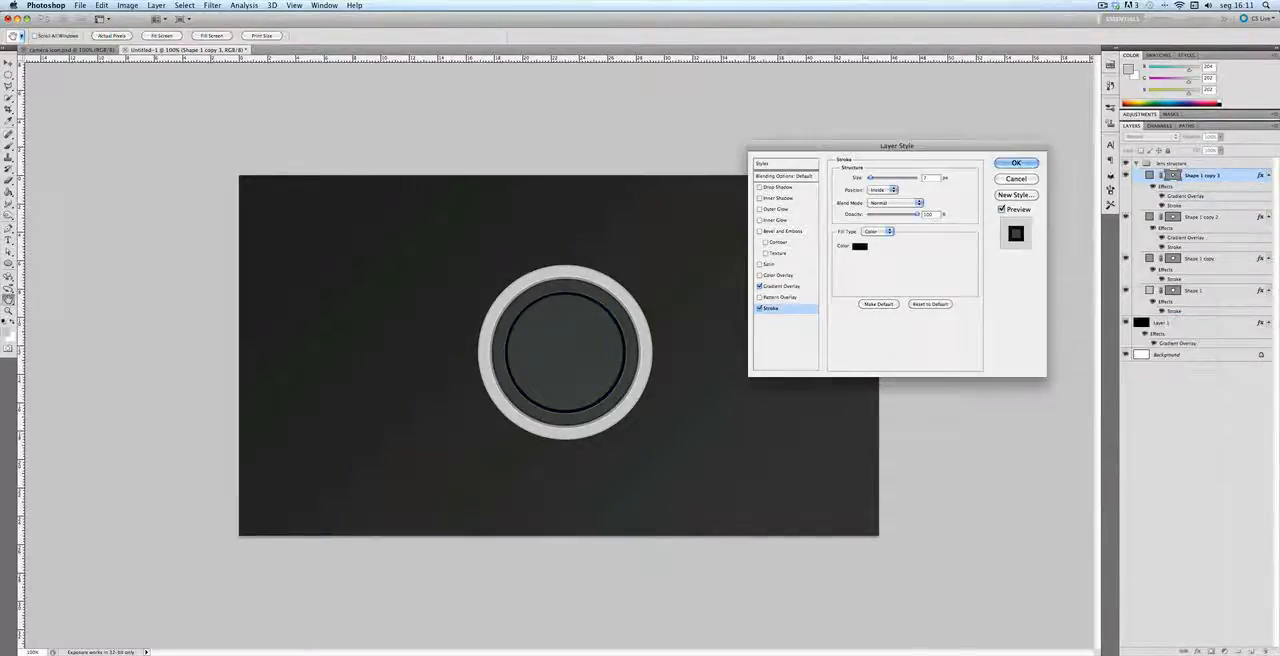
Step: Change the starting color stop of the same circle's Gradient Overlay to #050505
click(782, 286)
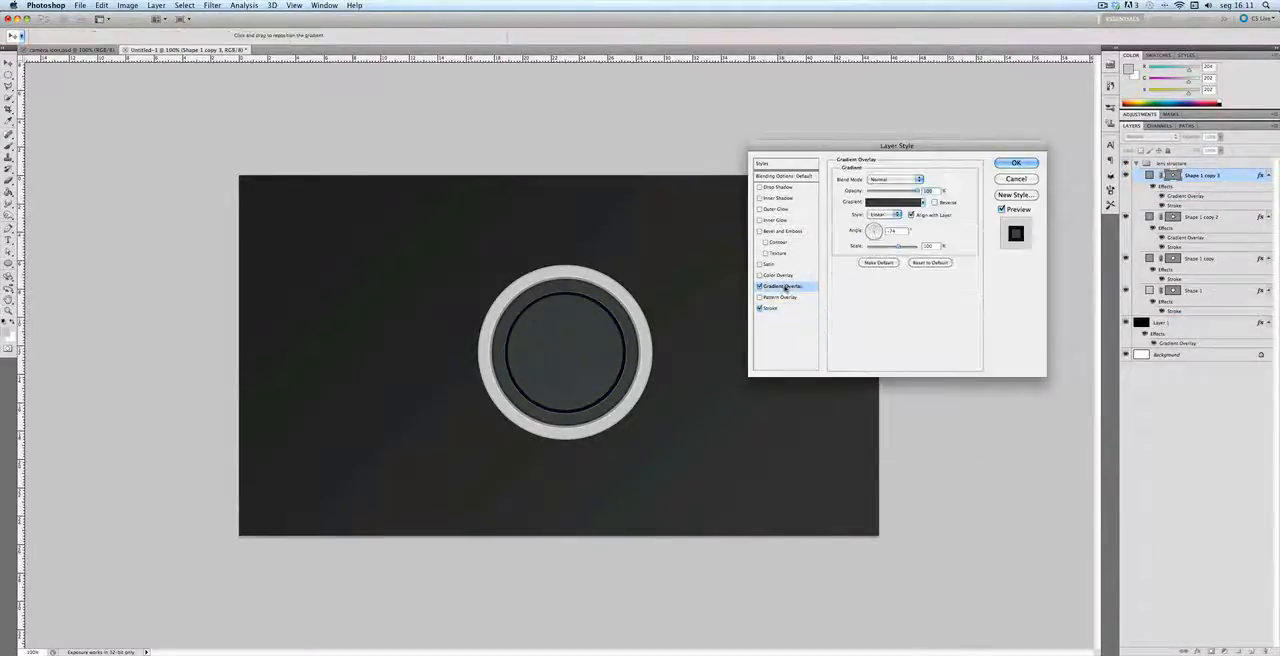
click(875, 204)
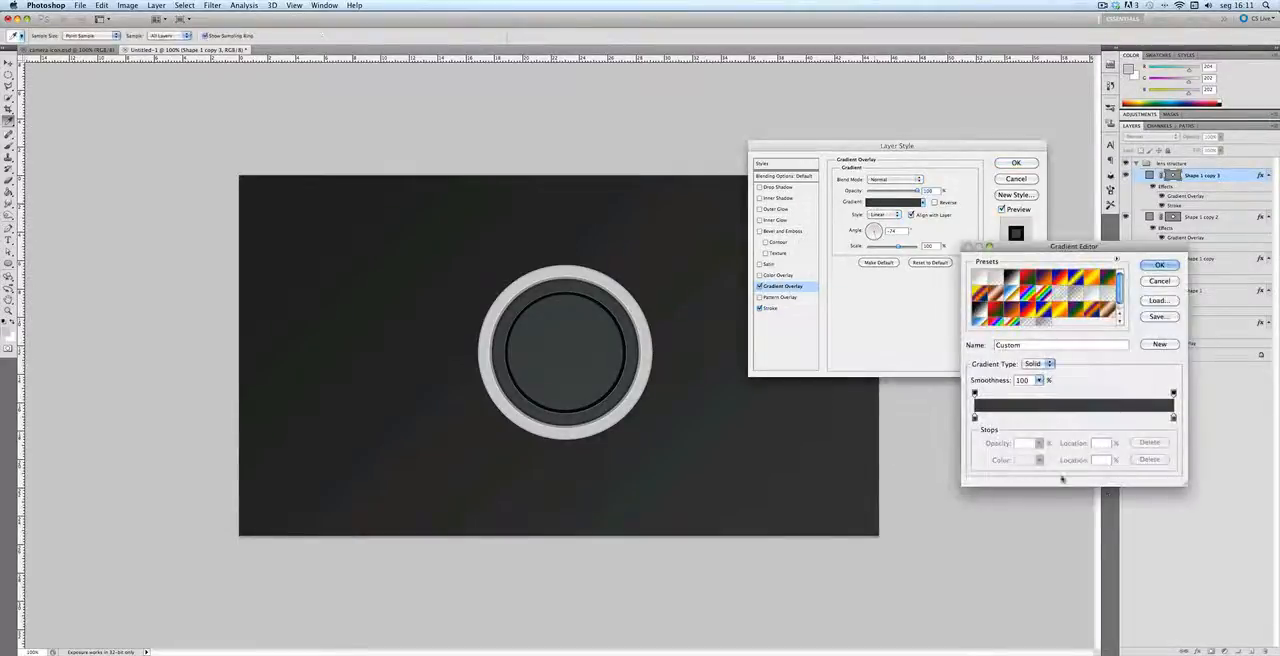
double_click(976, 428)
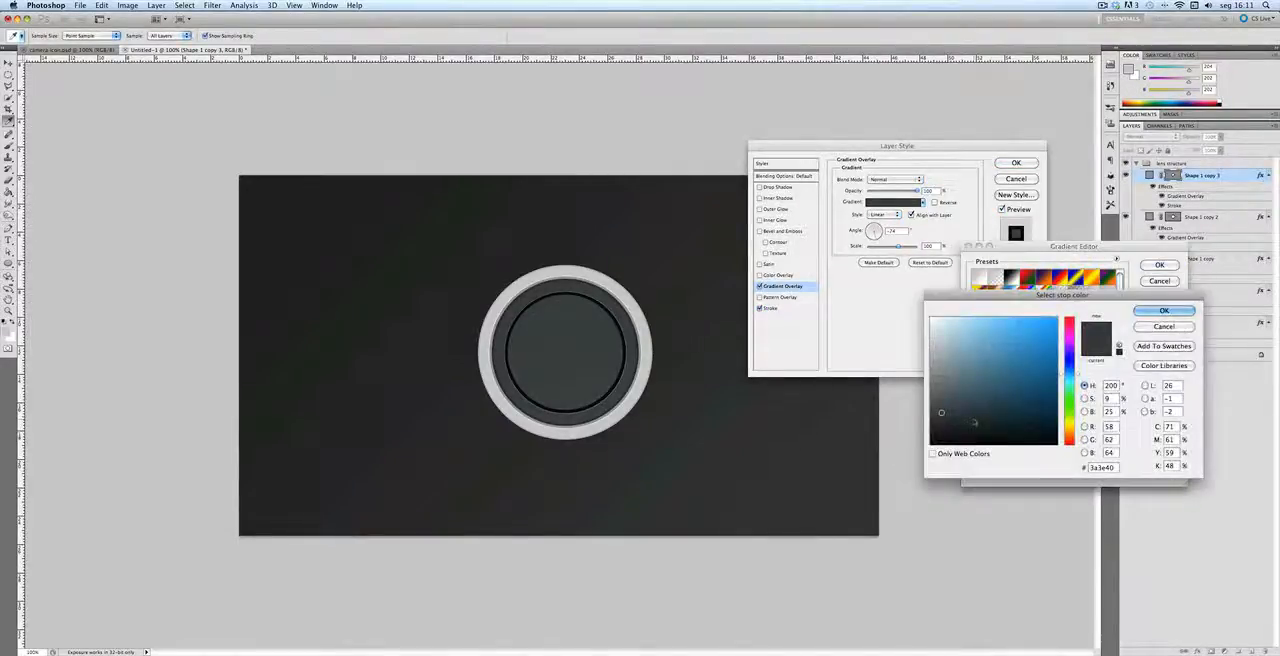
text(050505)
key(Return)
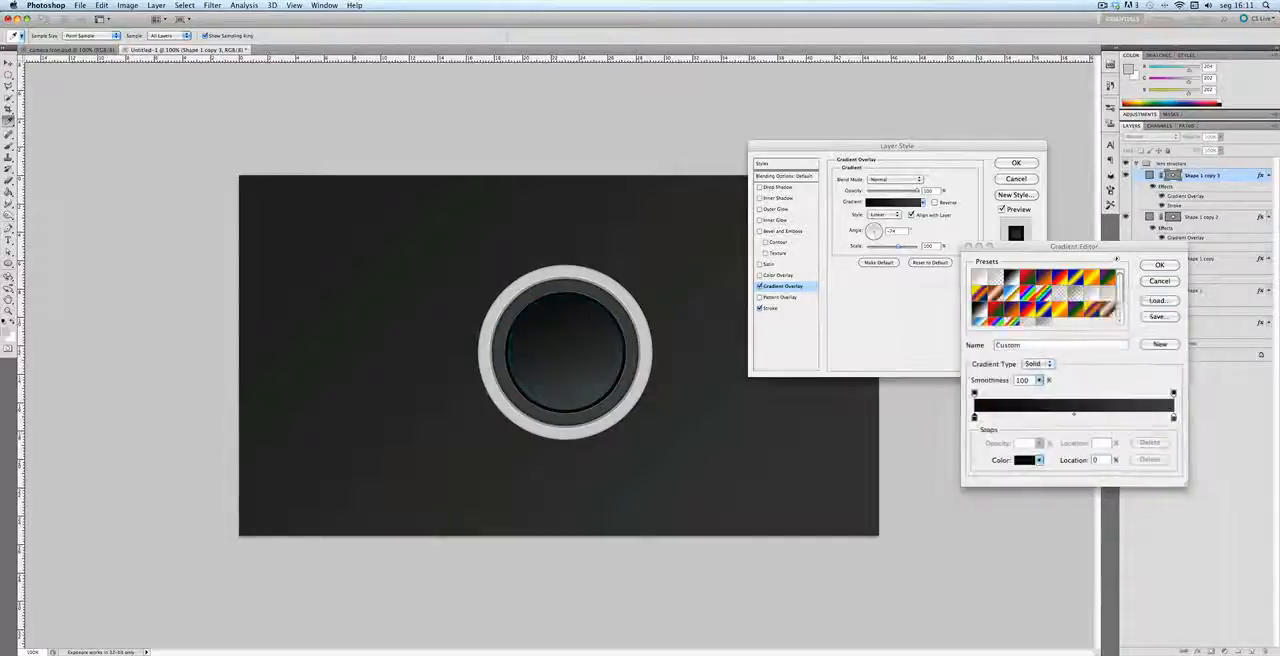
Step: Set the overlay gradient's ending color stop to #232526 and apply the layer style
double_click(1173, 419)
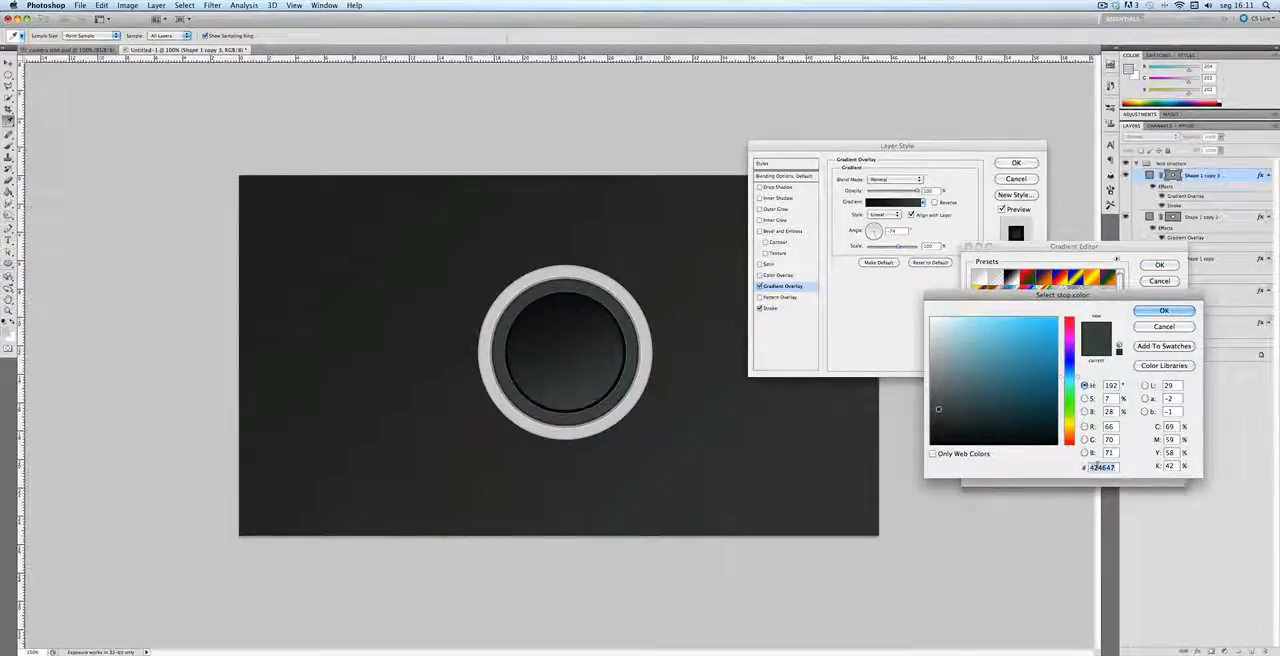
text(23)
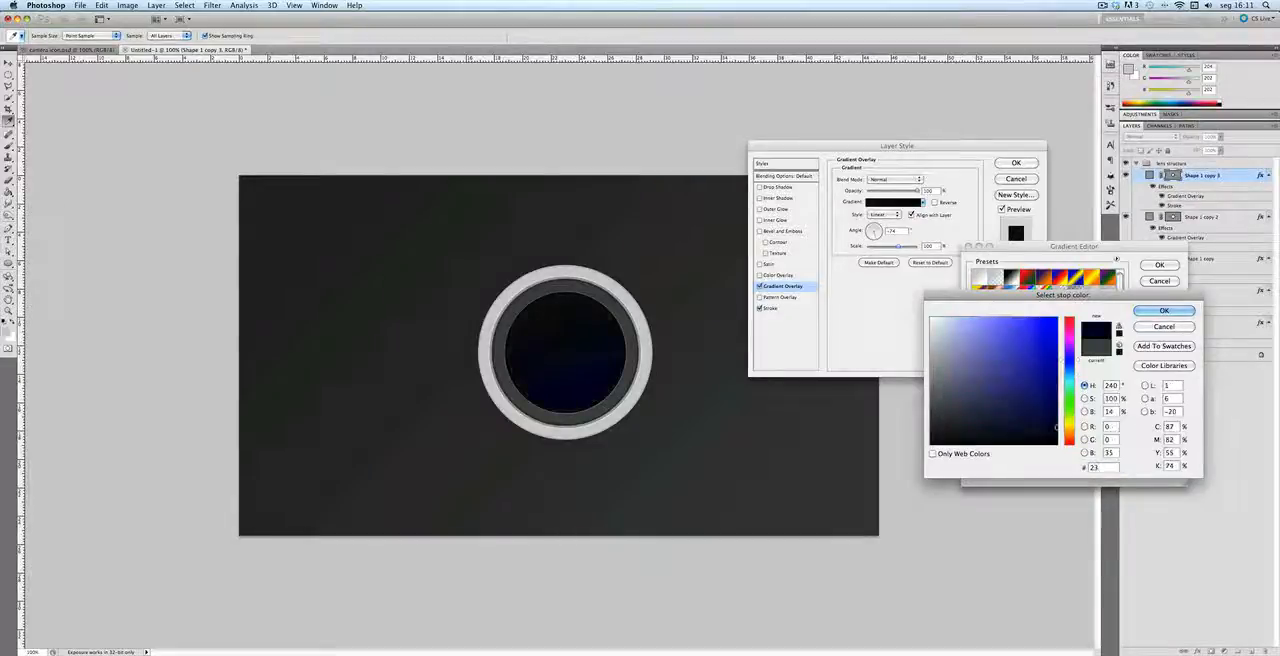
text(2526)
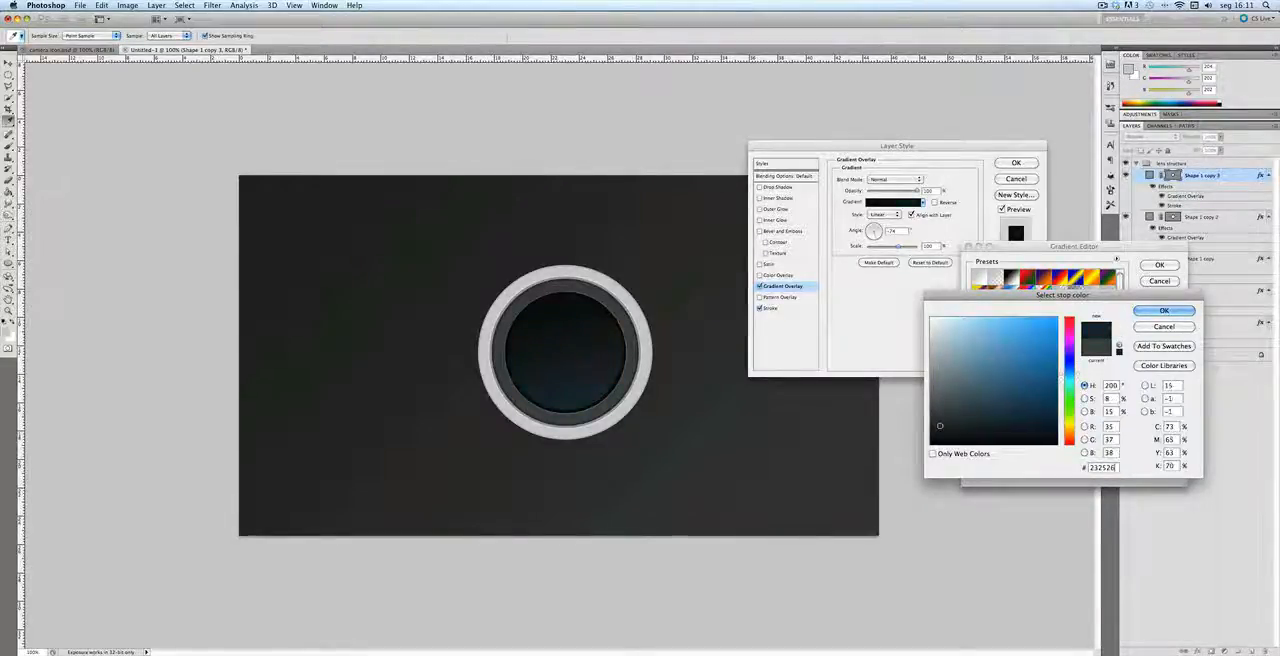
key(Return)
key(Return)
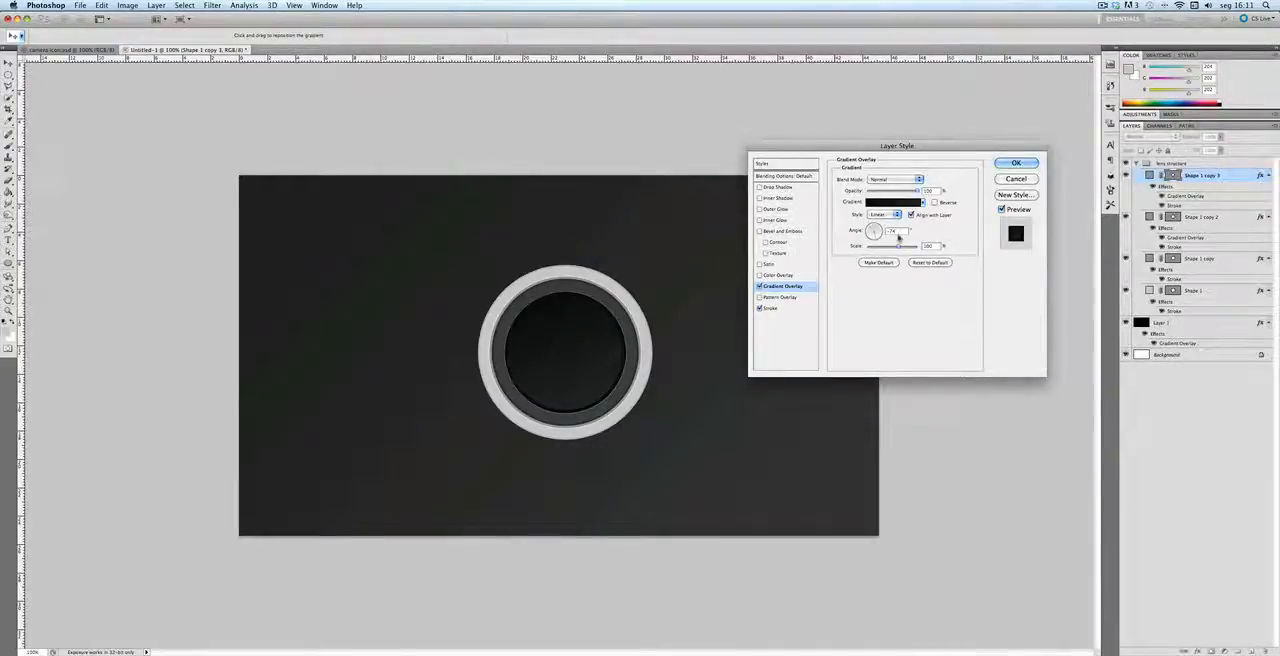
click(1013, 165)
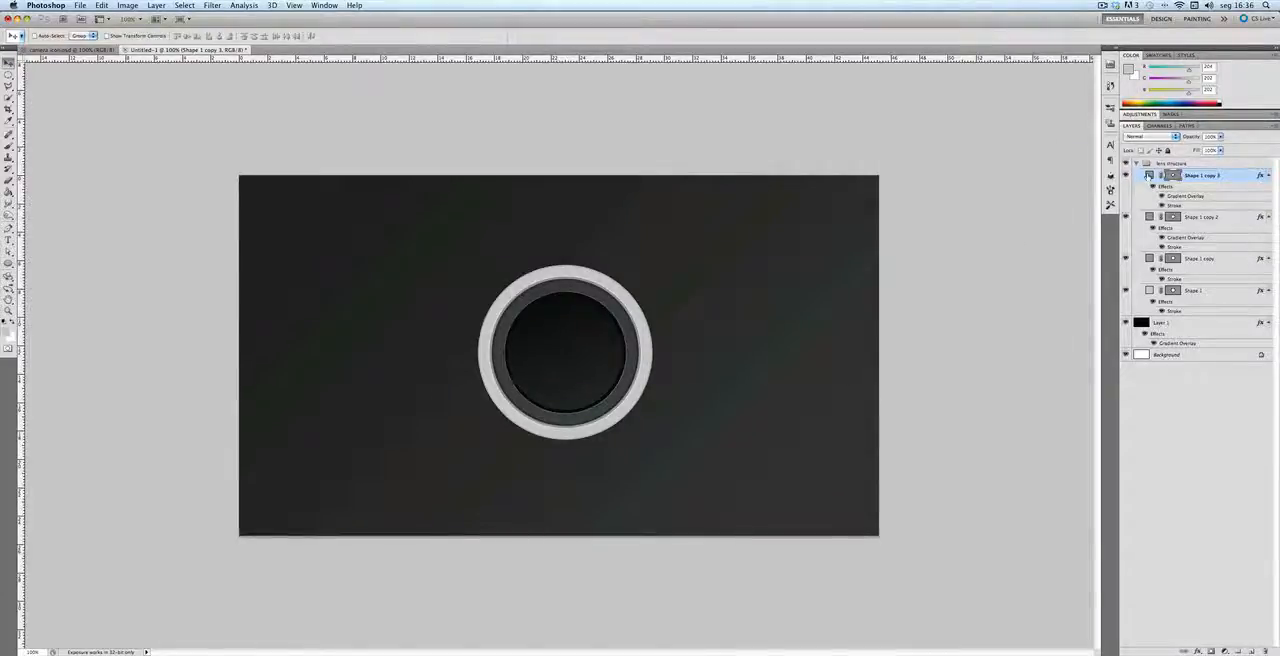
Step: Duplicate the near-black circle and scale the copy down around its center to form a smaller inner circle
key(super+j)
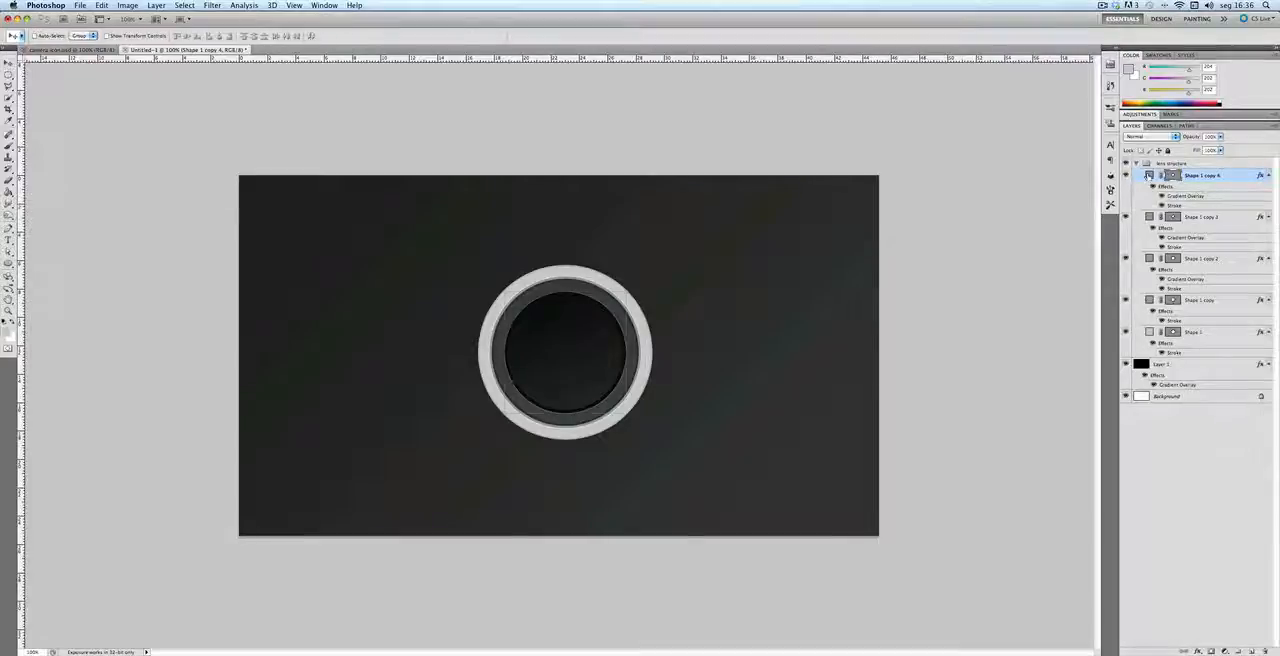
key(super+t)
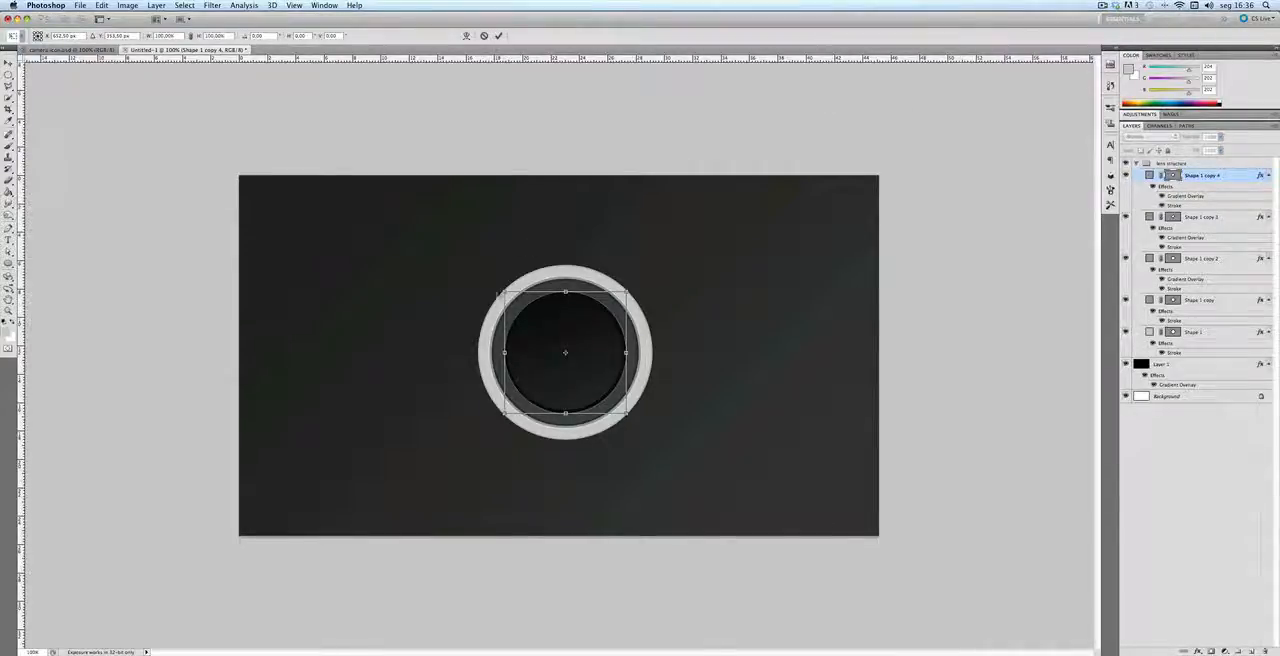
drag(505, 292, 519, 306)
key(Return)
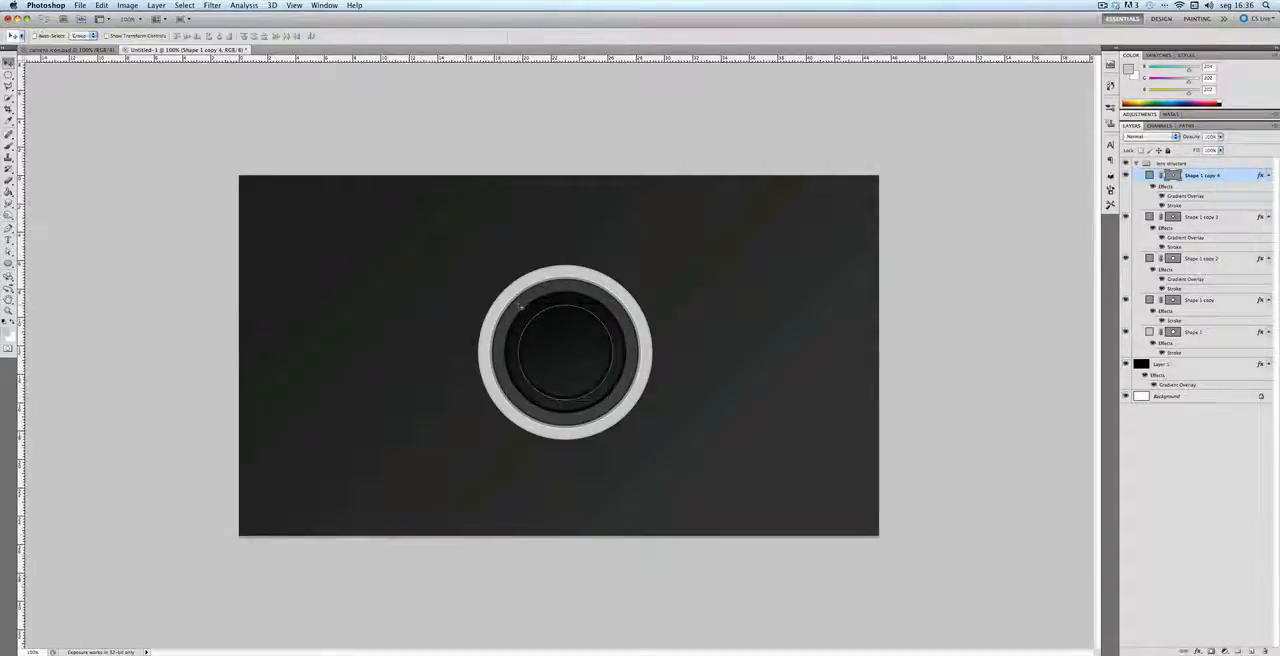
Step: Set the smallest circle's Stroke to 5 px inside with a linear Gradient fill, and adjust the gradient angle
double_click(1183, 207)
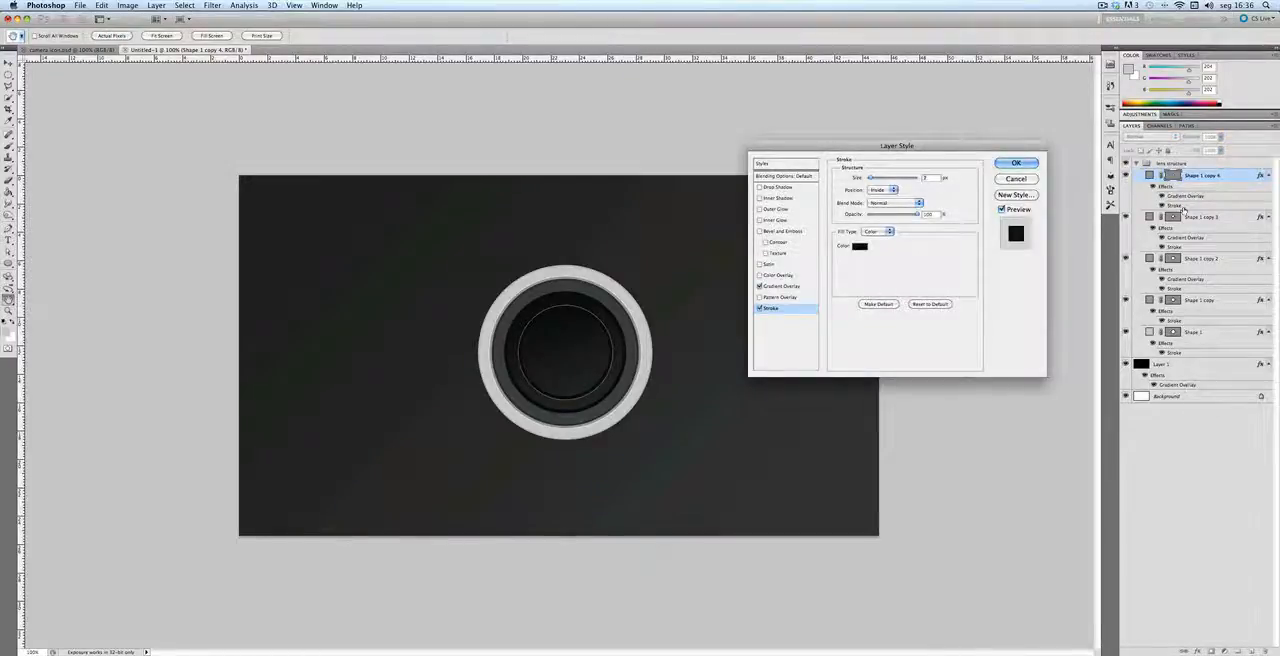
text(5)
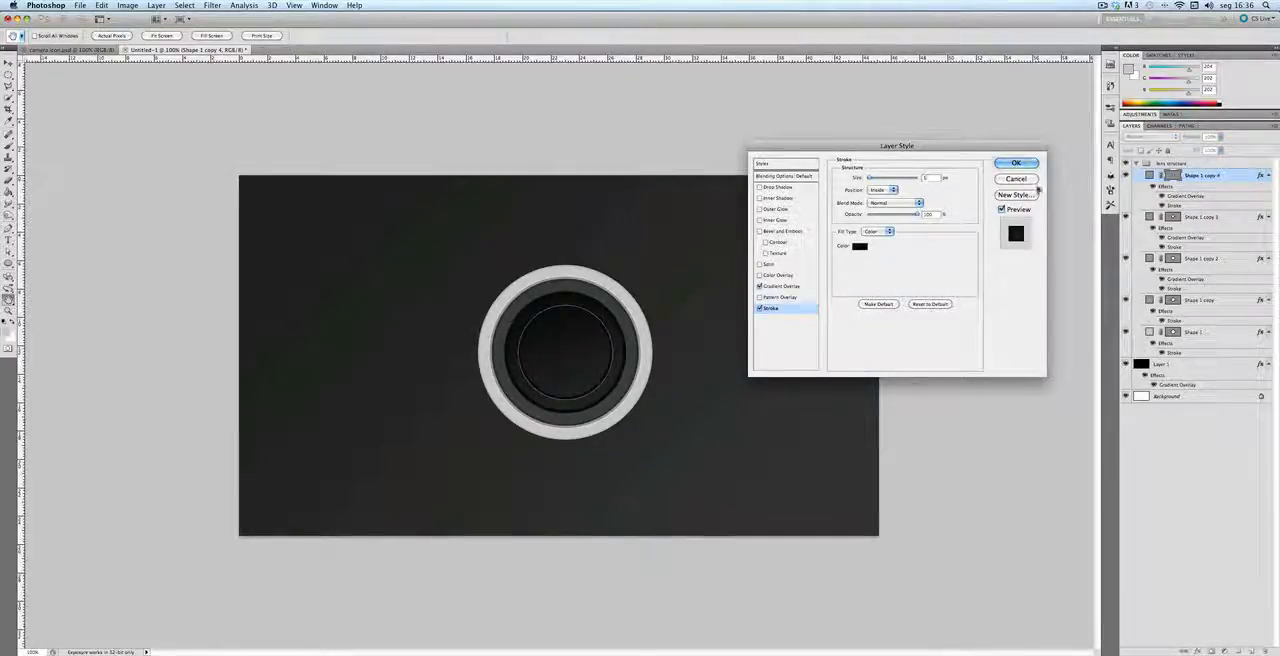
click(881, 190)
click(886, 190)
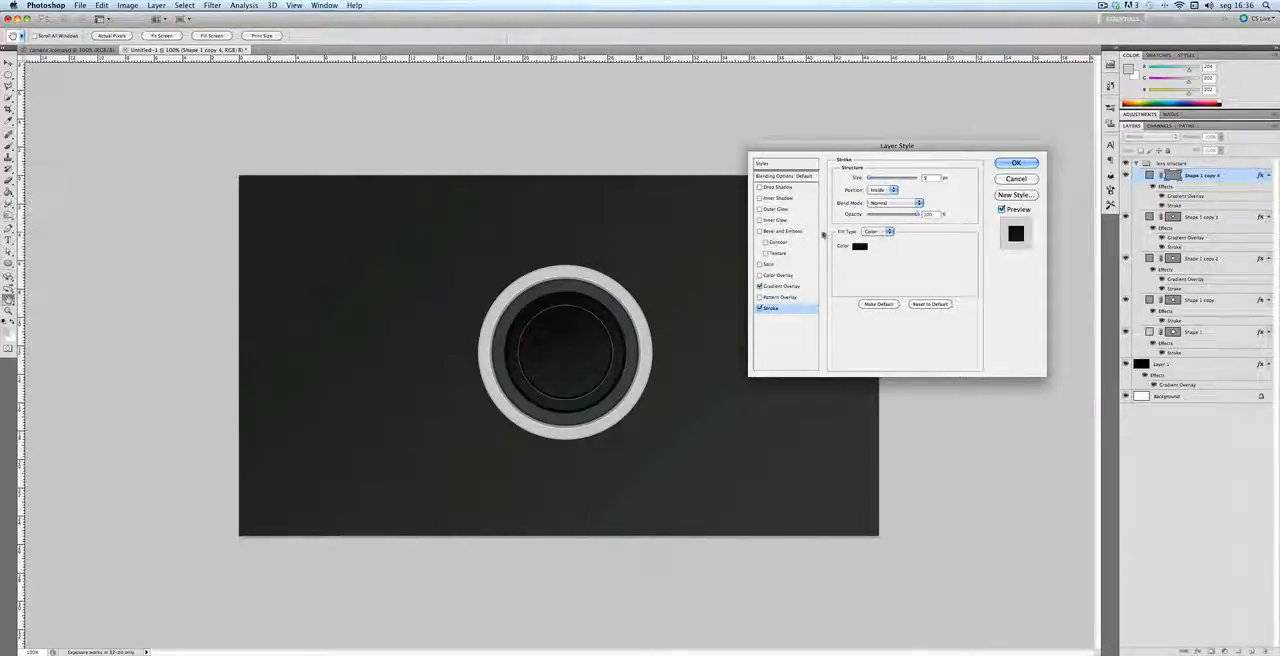
click(874, 233)
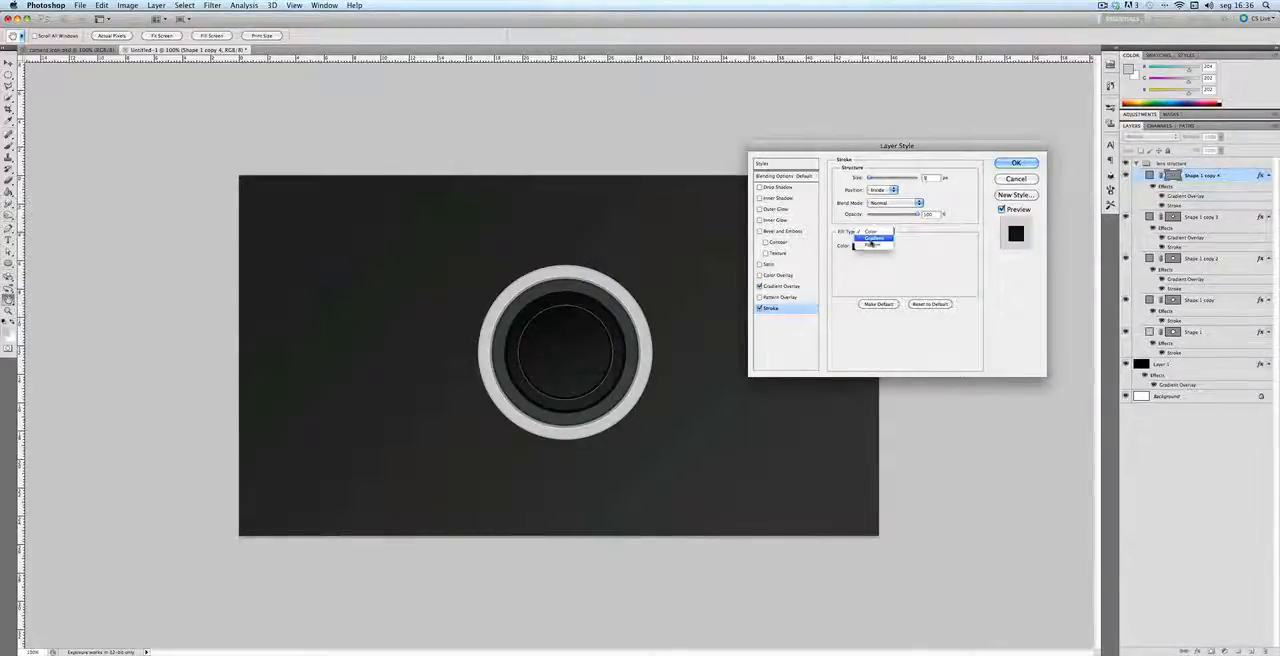
click(872, 239)
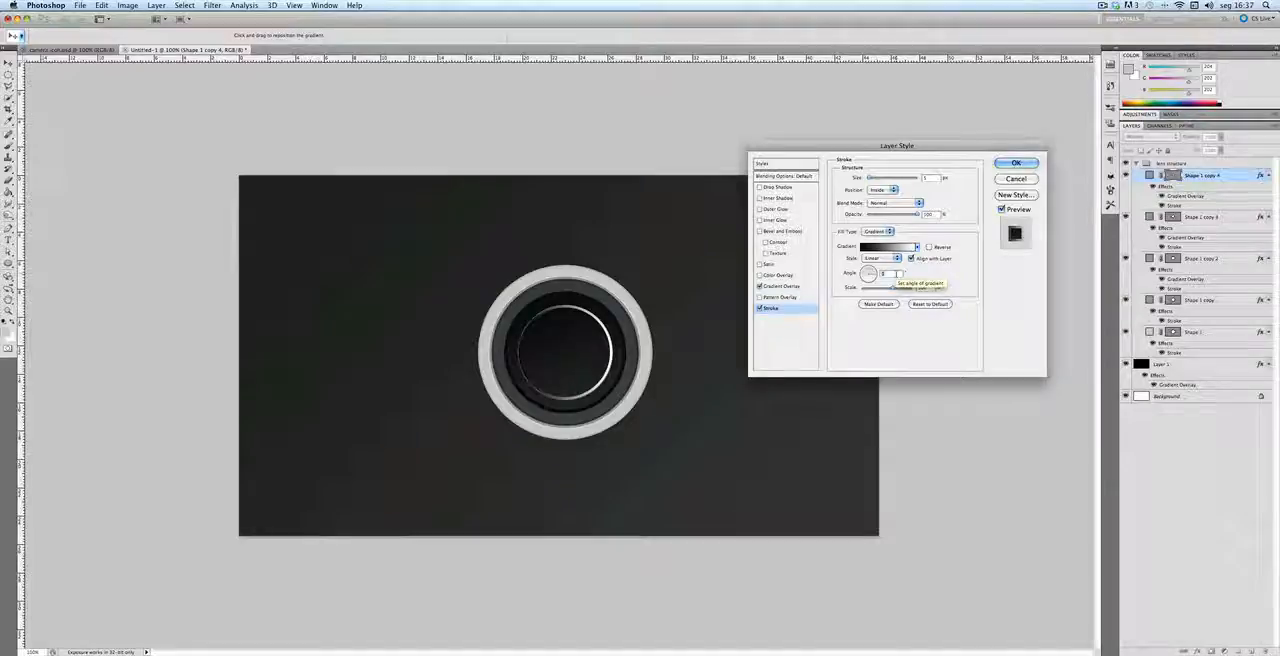
text(90)
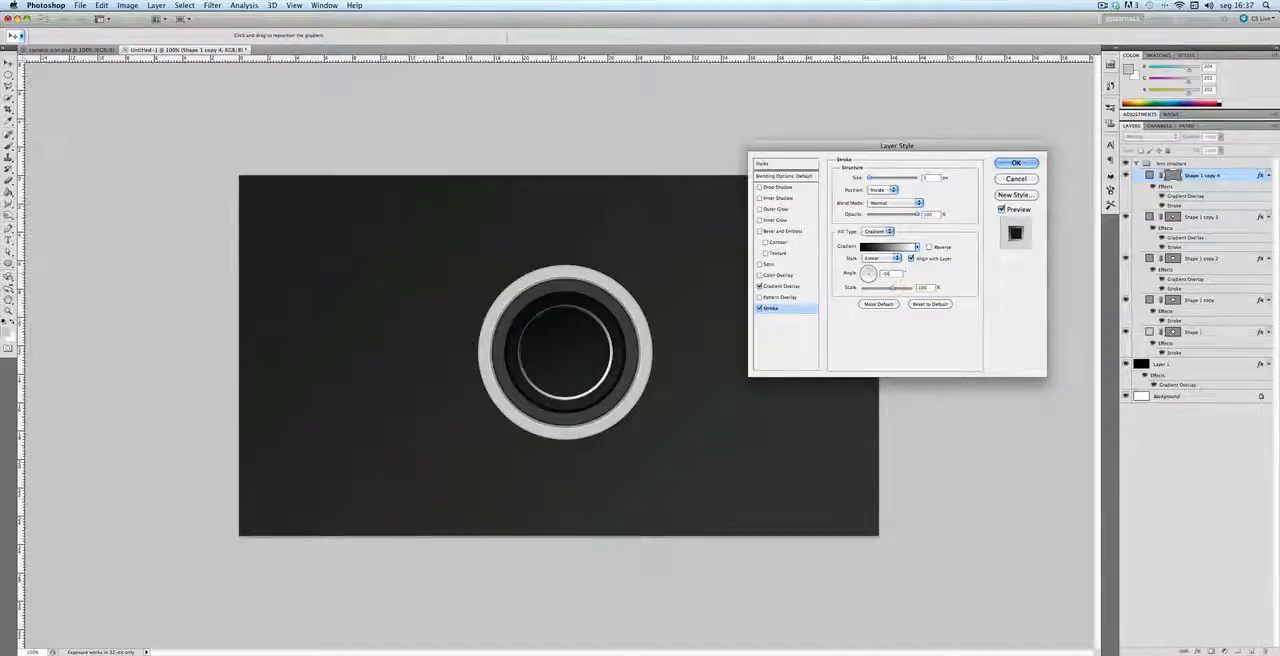
Step: Set the stroke gradient's ending color stop to #868686 and confirm the gradient
click(880, 247)
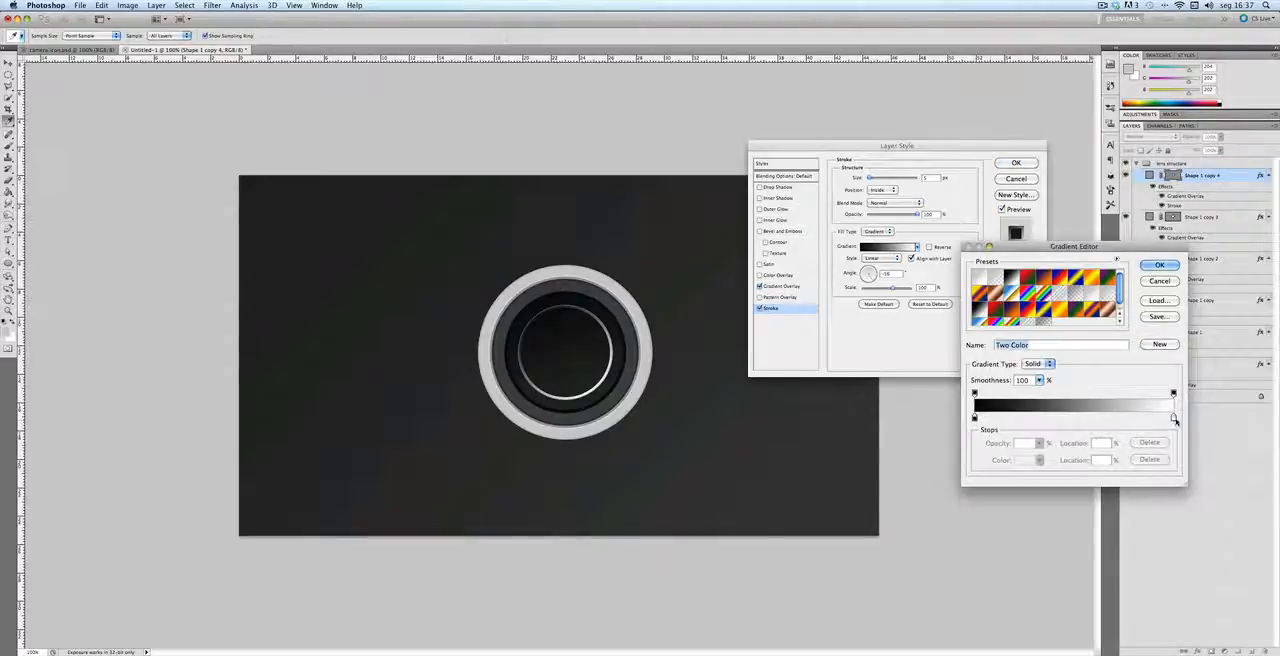
double_click(1174, 418)
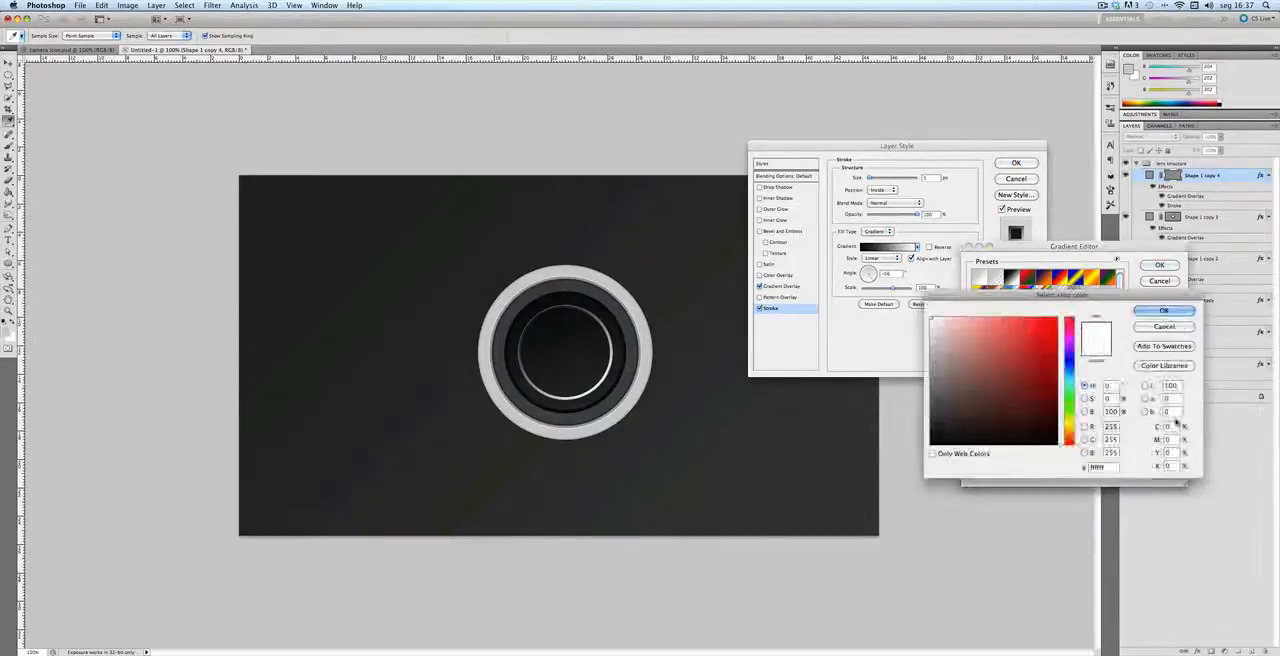
double_click(1106, 466)
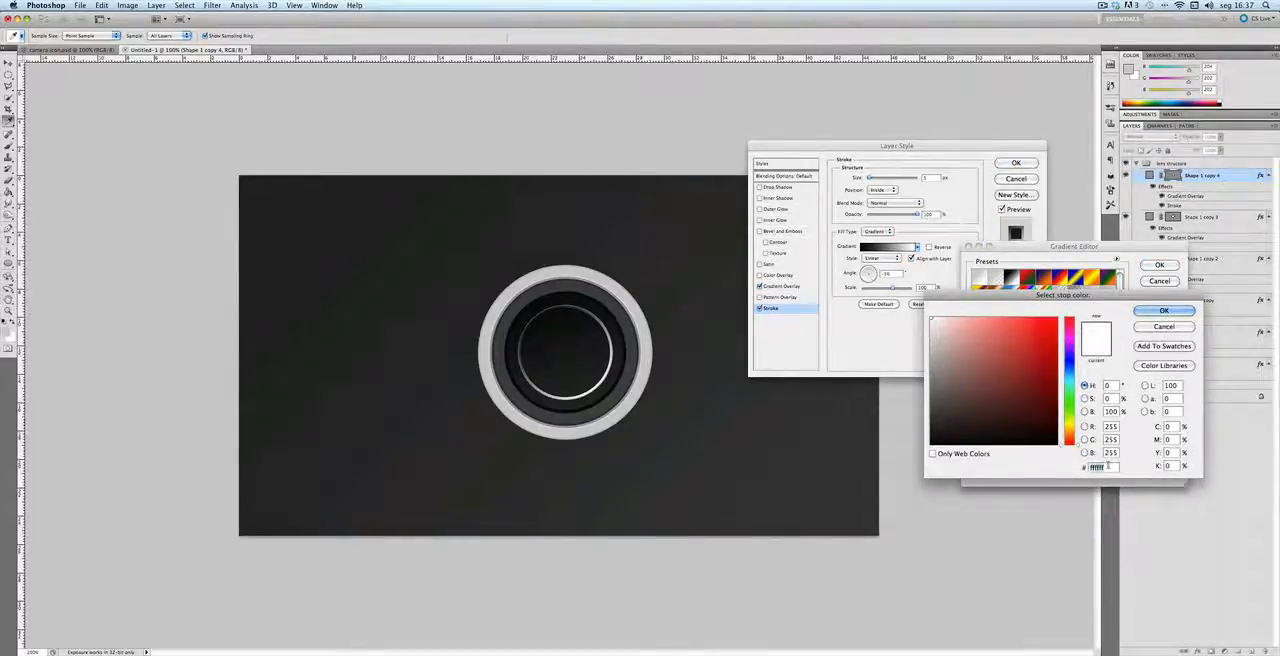
text(868686)
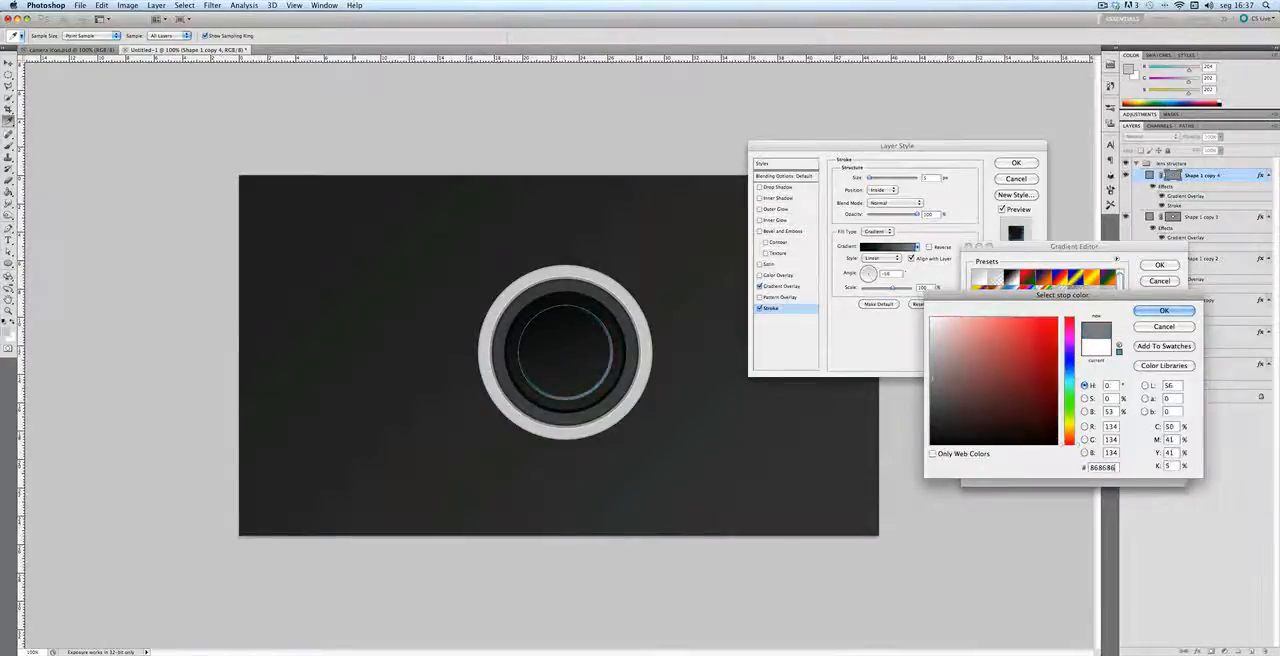
key(Return)
key(Return)
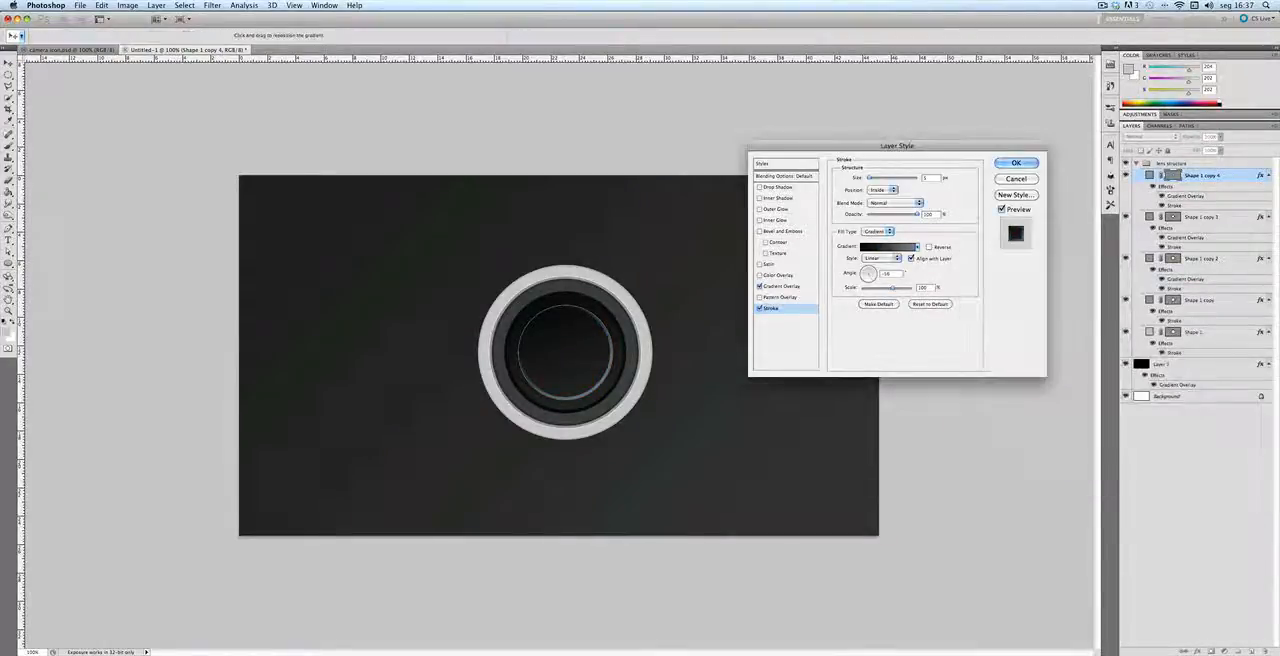
Step: Set the smallest circle's Gradient Overlay angle to 137° and its starting color stop to #dcdcdc
click(781, 287)
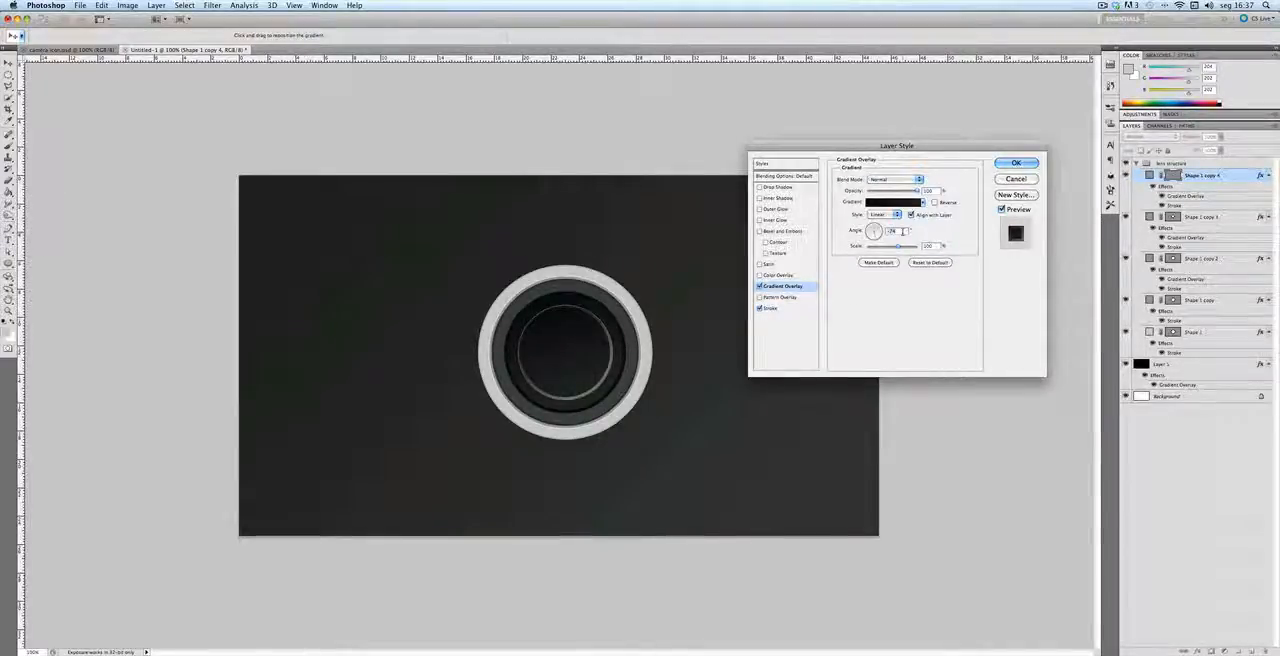
text(137)
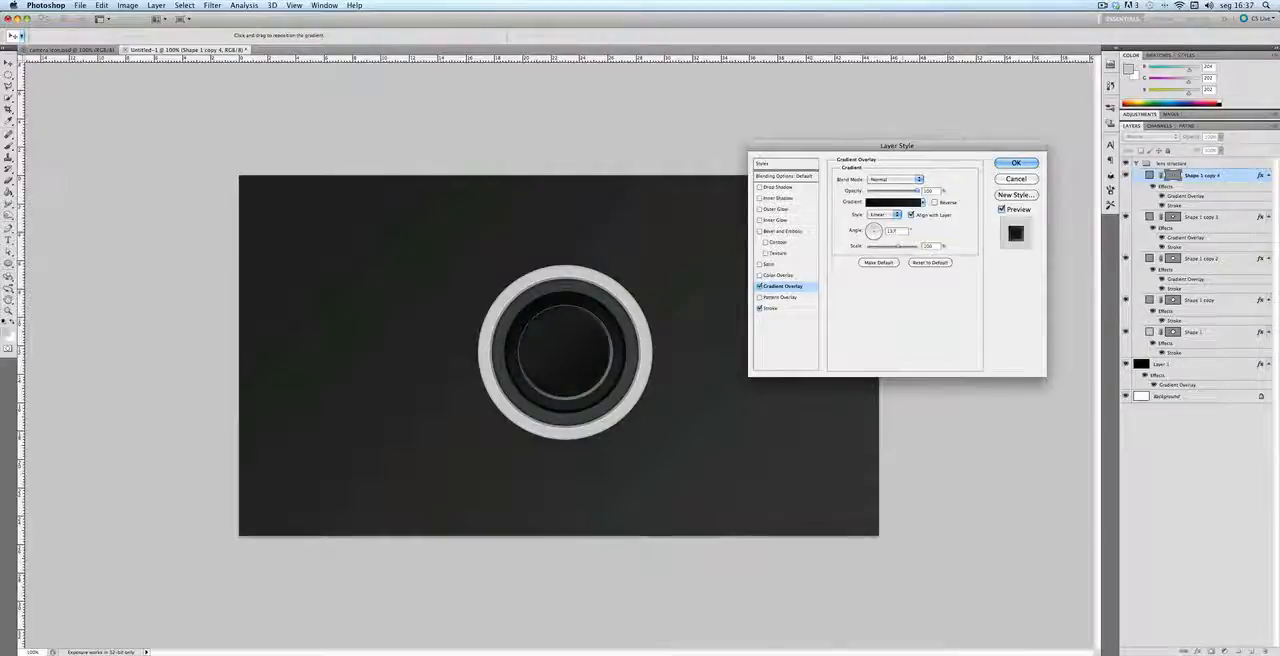
click(885, 203)
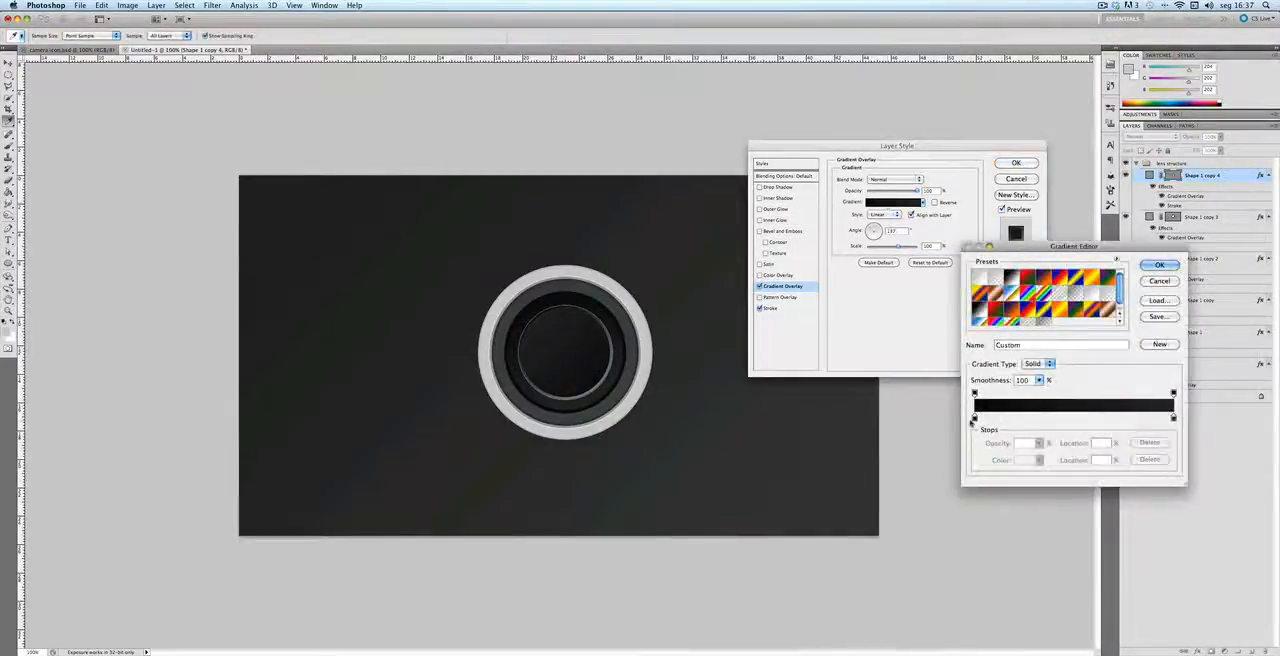
double_click(975, 419)
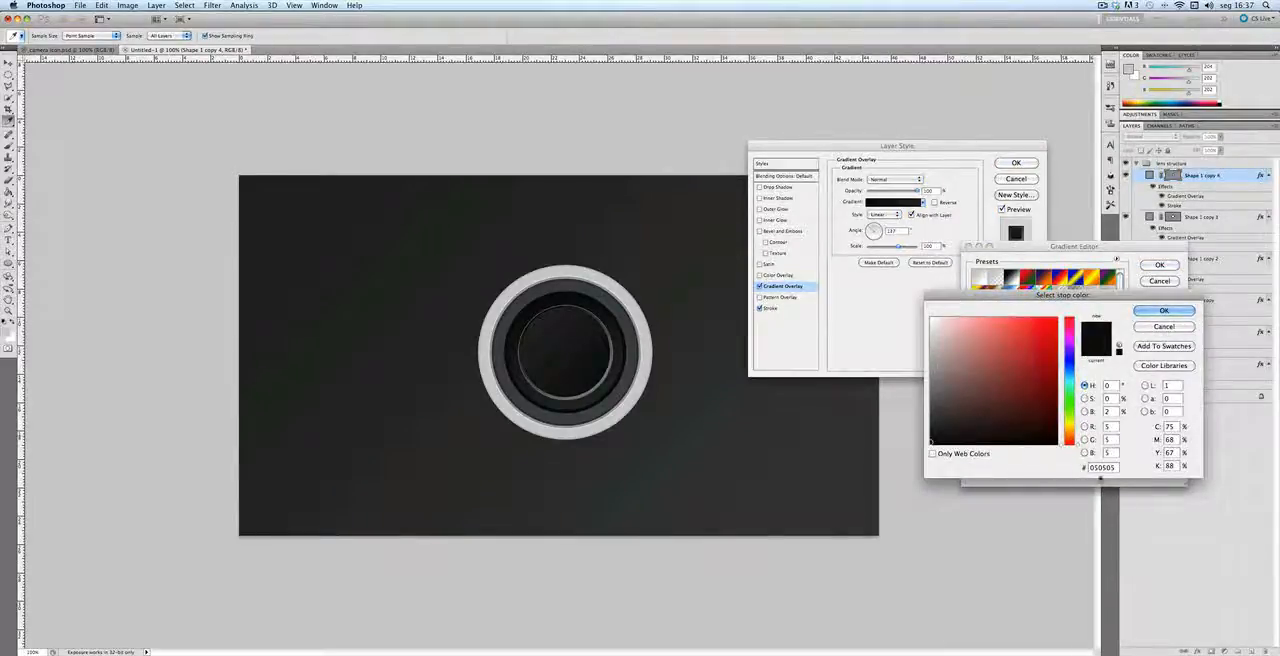
double_click(1103, 467)
text(0ddddd)
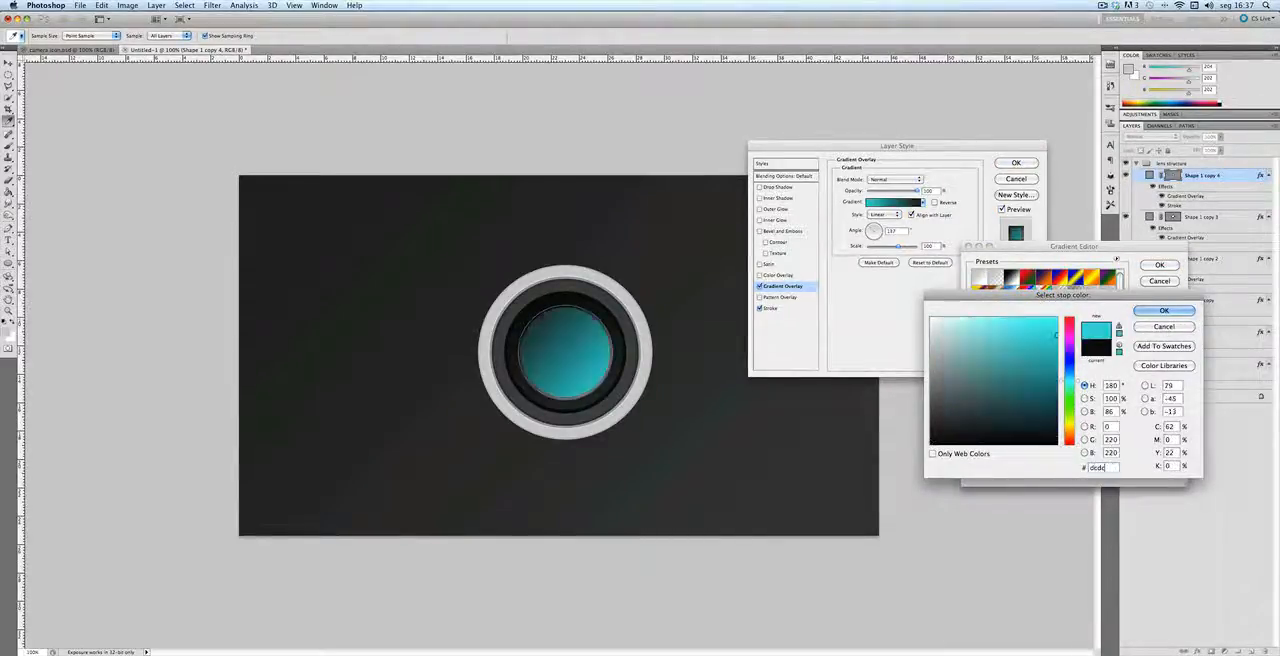
key(Return)
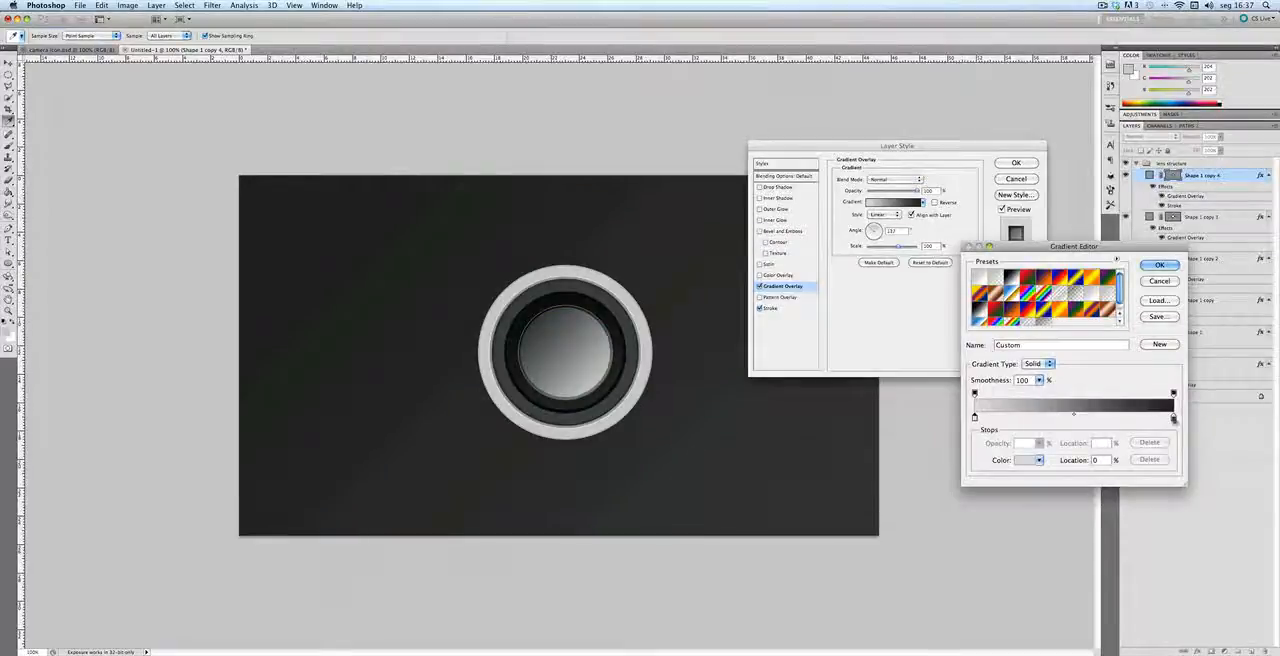
Step: Set the overlay gradient's ending color stop to #343434 and confirm the gradient
double_click(1173, 419)
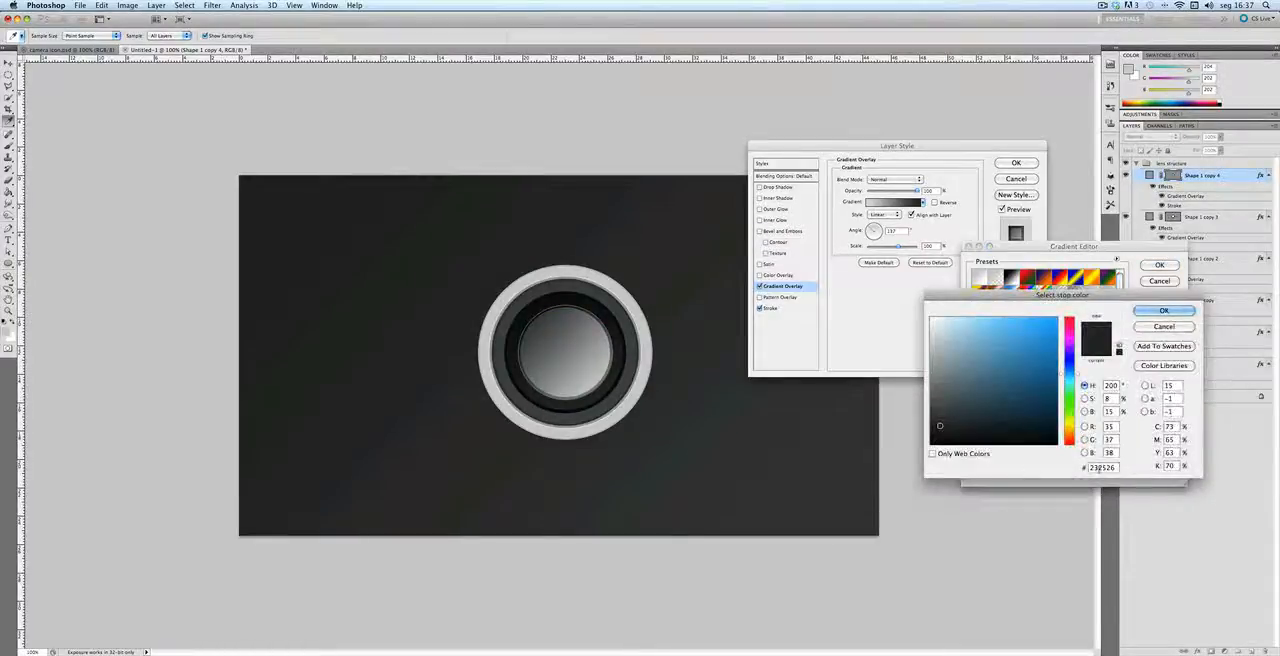
double_click(1099, 469)
text(3434)
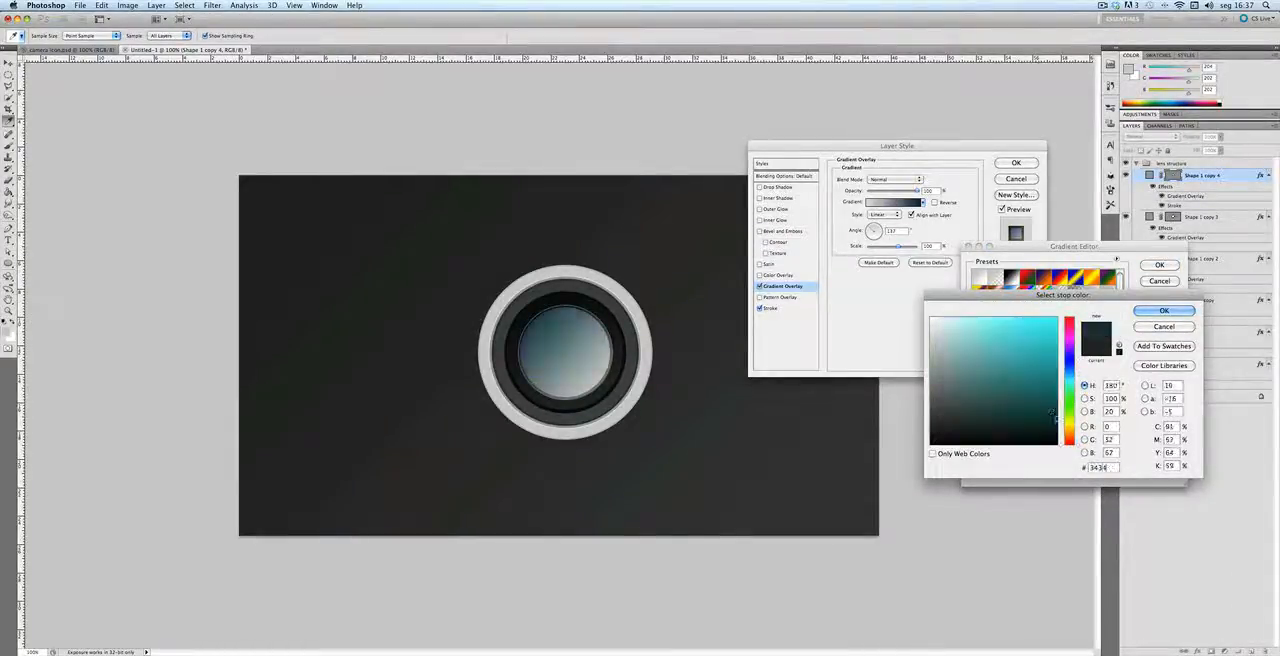
text(34)
key(Return)
key(Return)
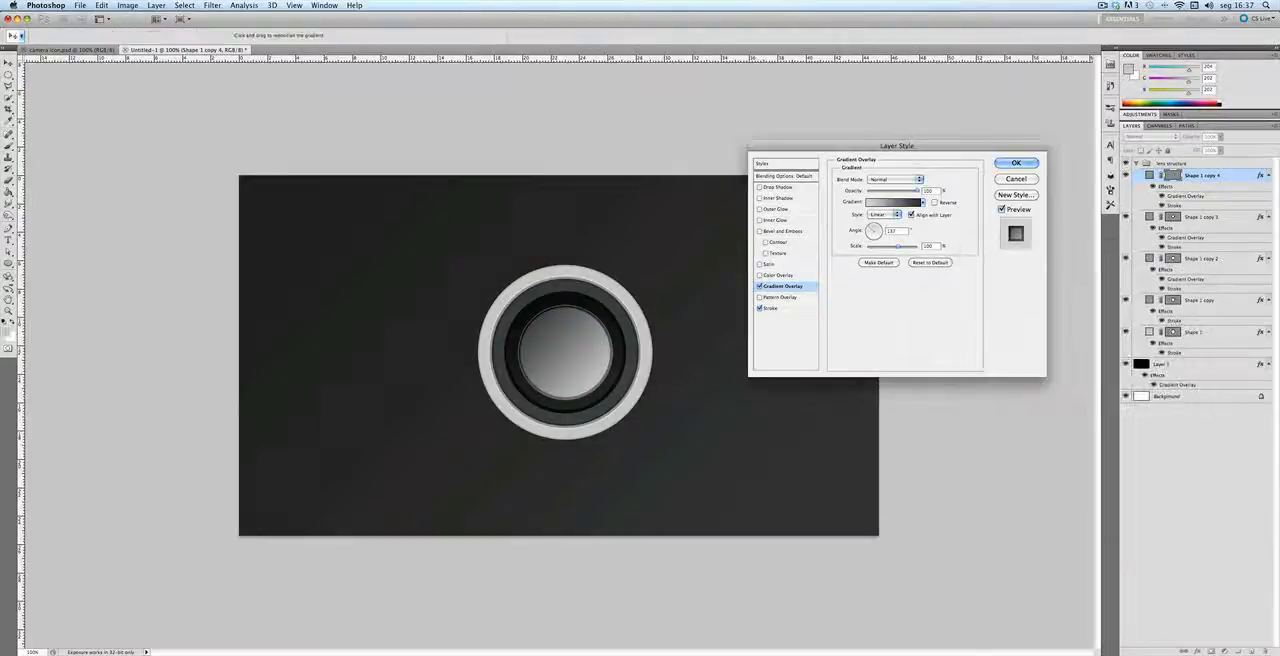
Step: Add a Bevel and Emboss to the smallest circle with shading angle -41° and highlight opacity 44%, and apply the layer style
click(782, 231)
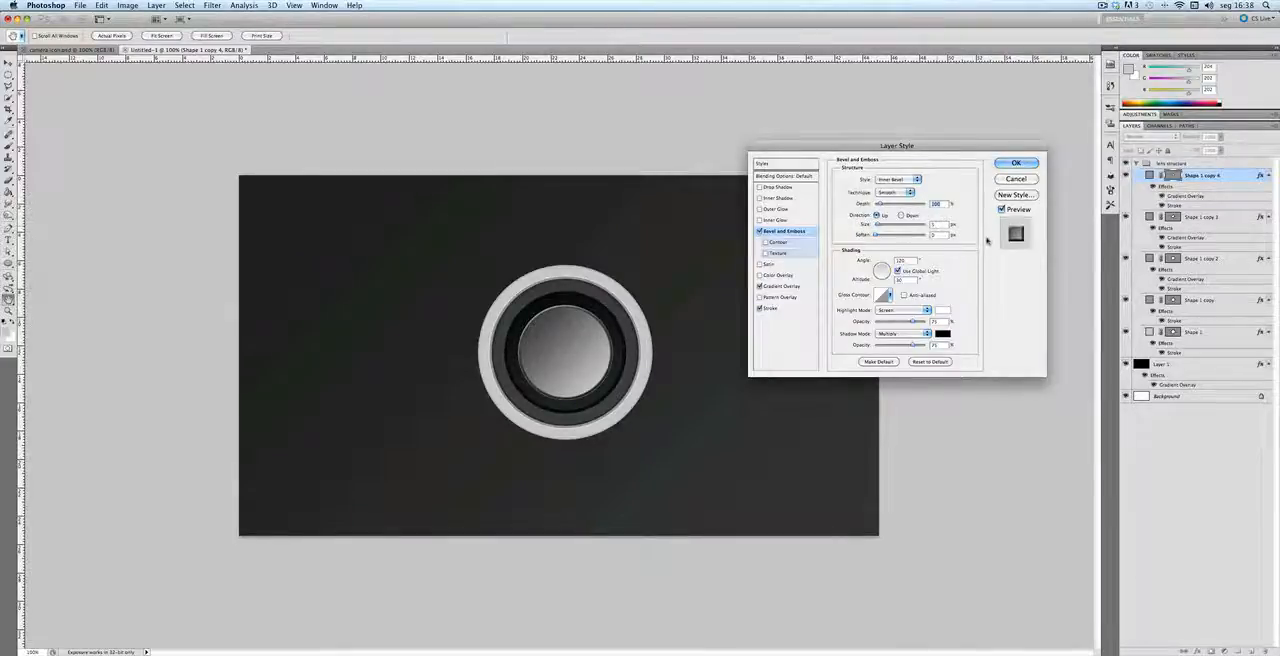
double_click(913, 260)
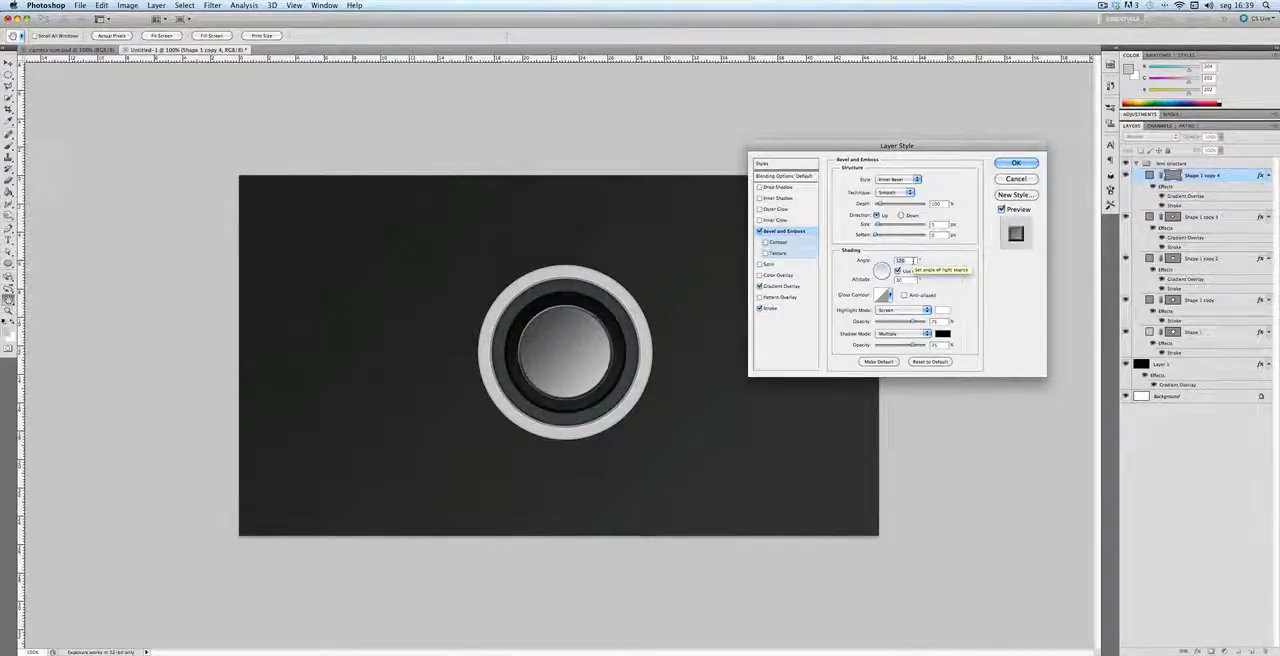
text(-41)
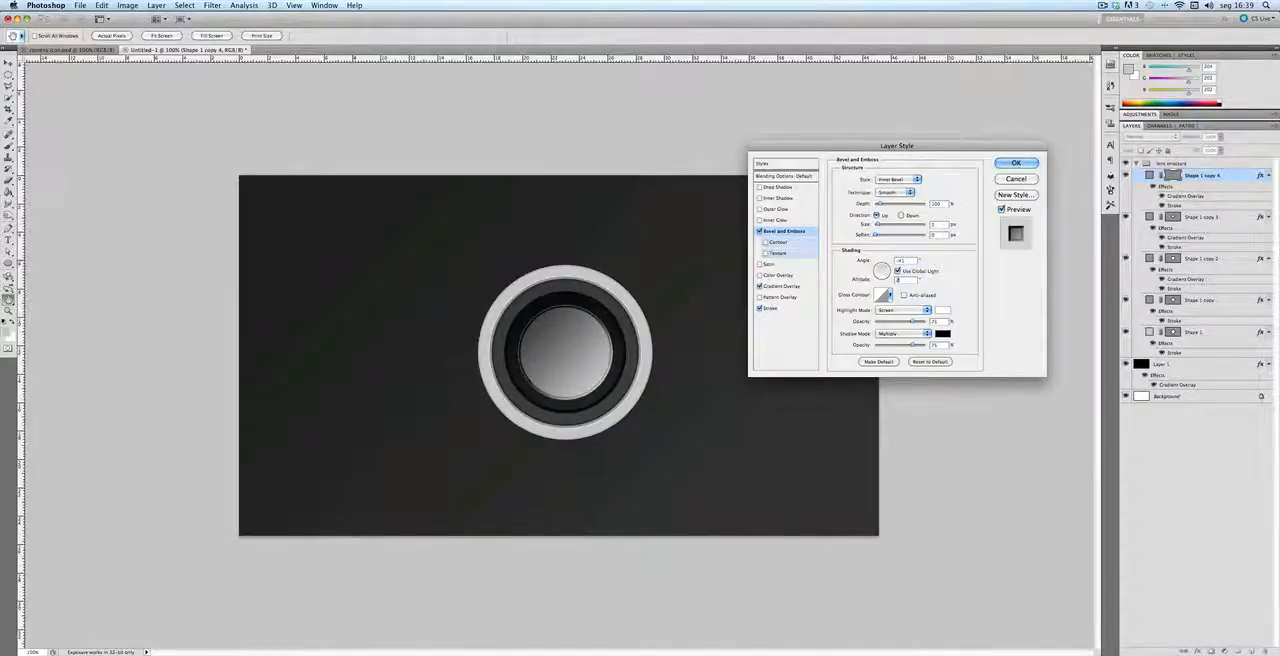
key(BackSpace)
text(44)
click(1015, 163)
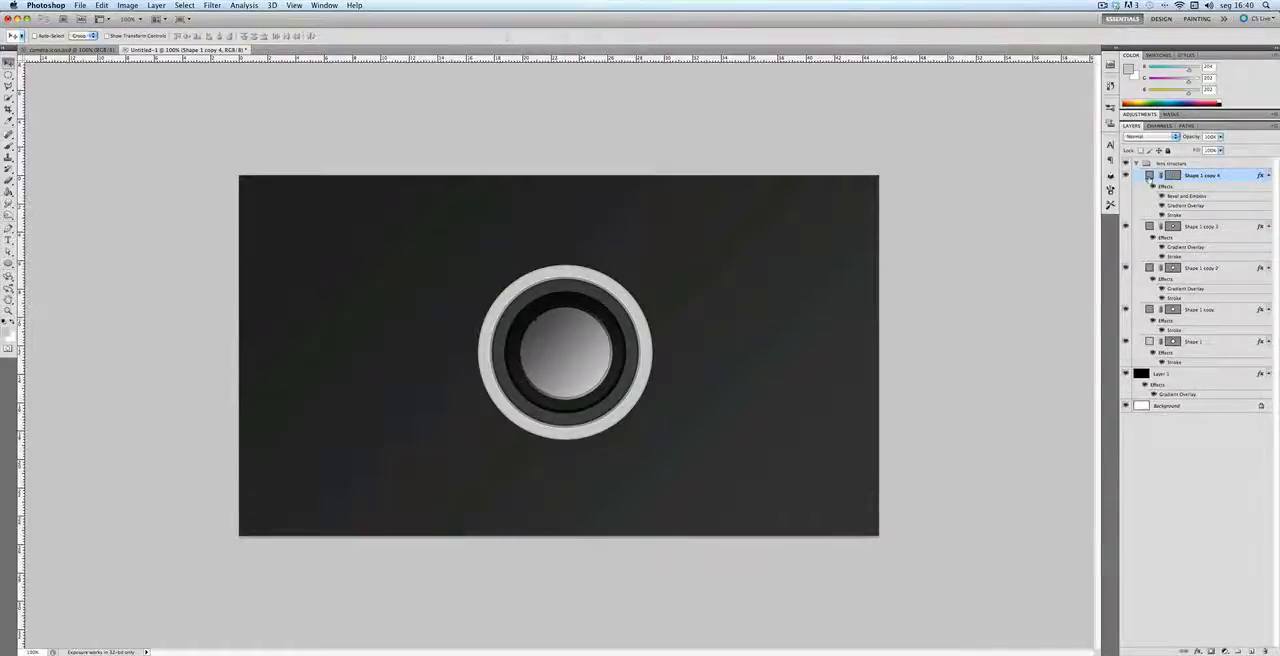
Step: Duplicate the smallest circle and scale the copy around its center to about 94%
key(super+j)
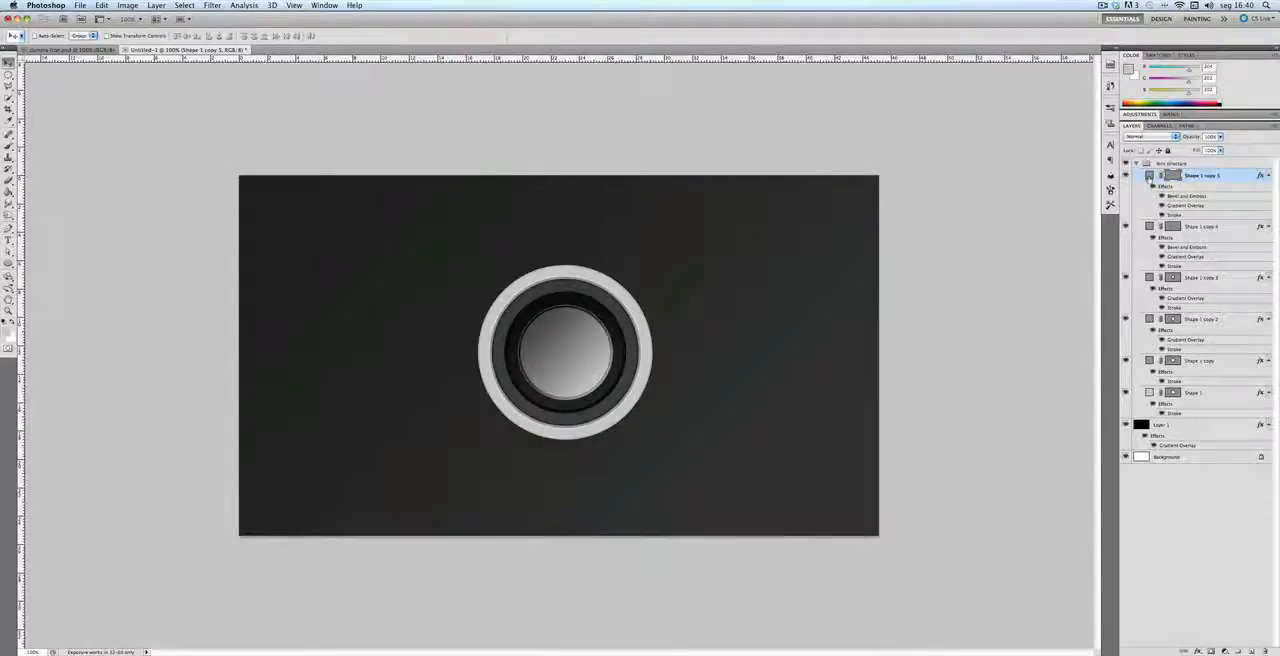
key(super+t)
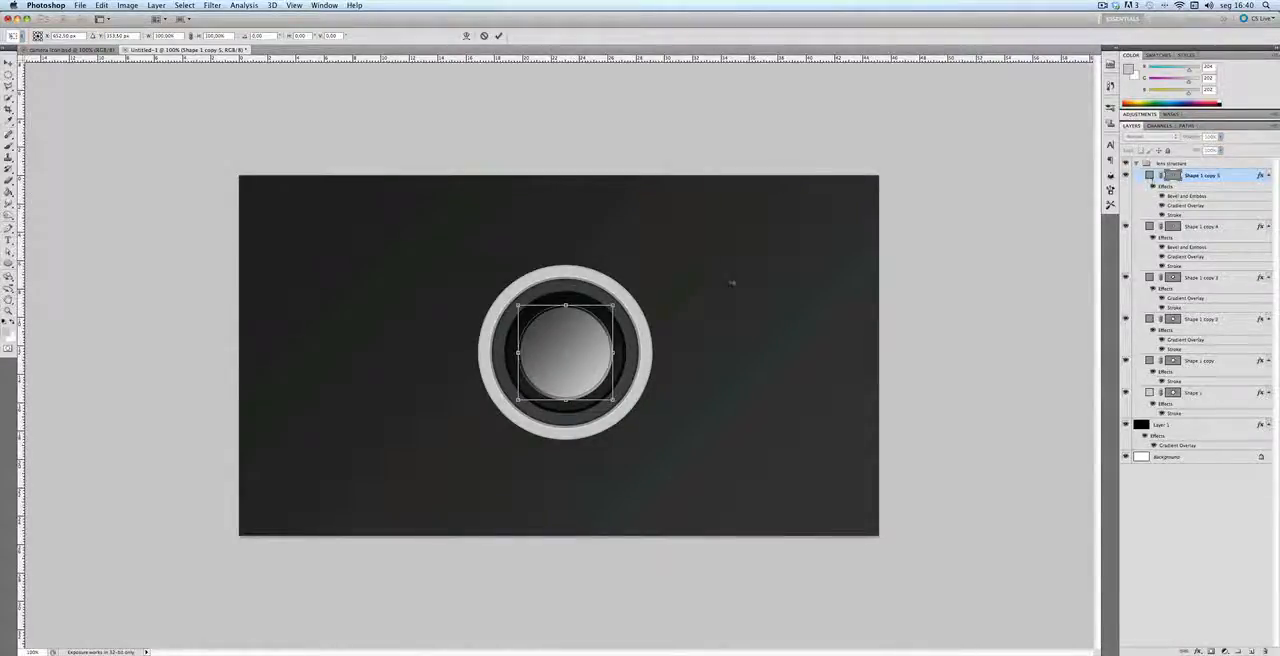
drag(613, 304, 611, 307)
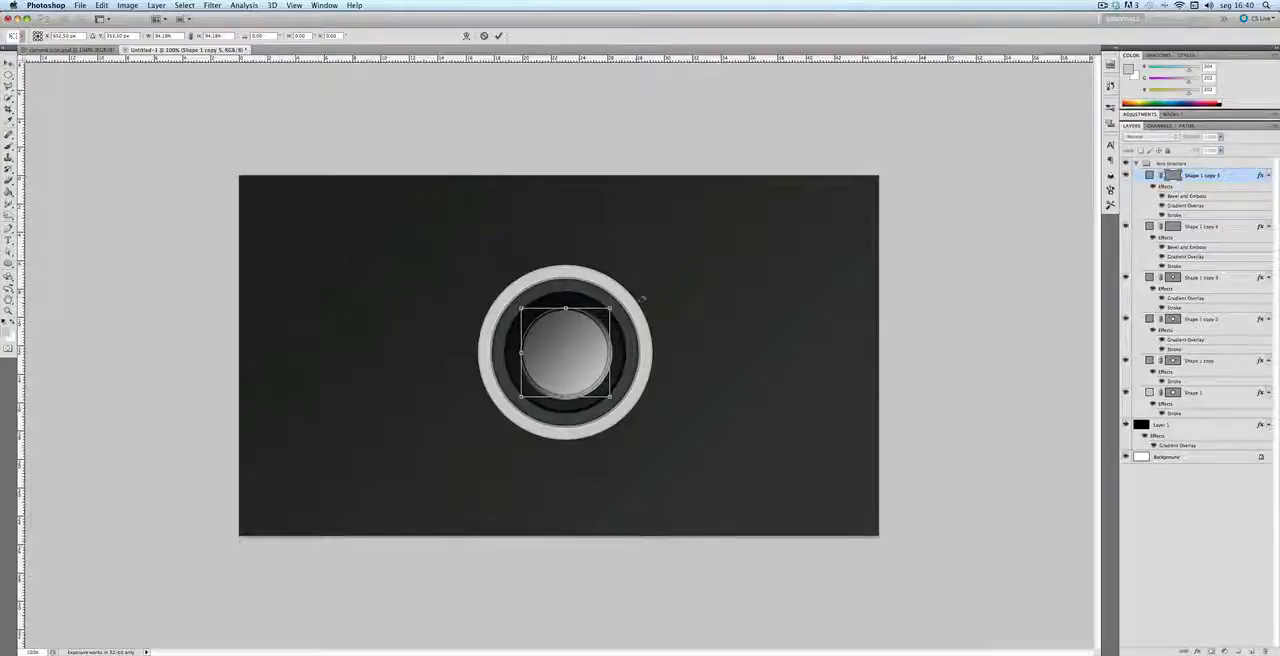
key(Return)
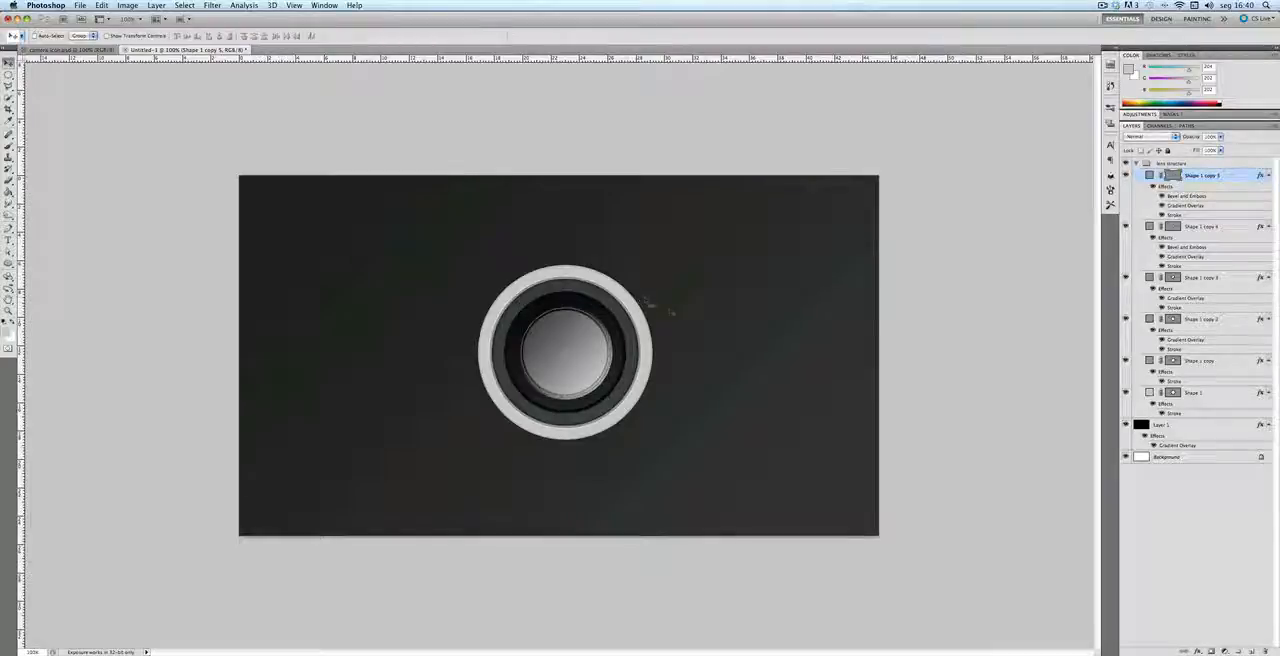
Step: Hide the new innermost circle's layer effects and change its fill color to #212121
click(1154, 187)
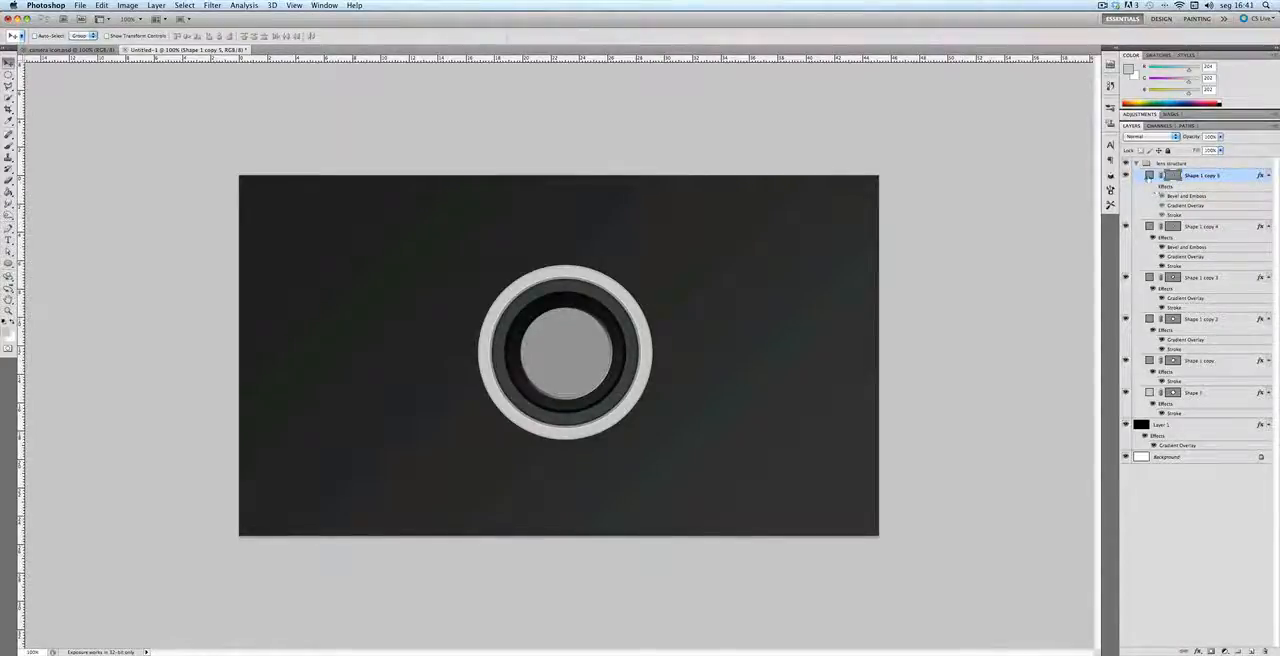
double_click(1149, 176)
double_click(1103, 467)
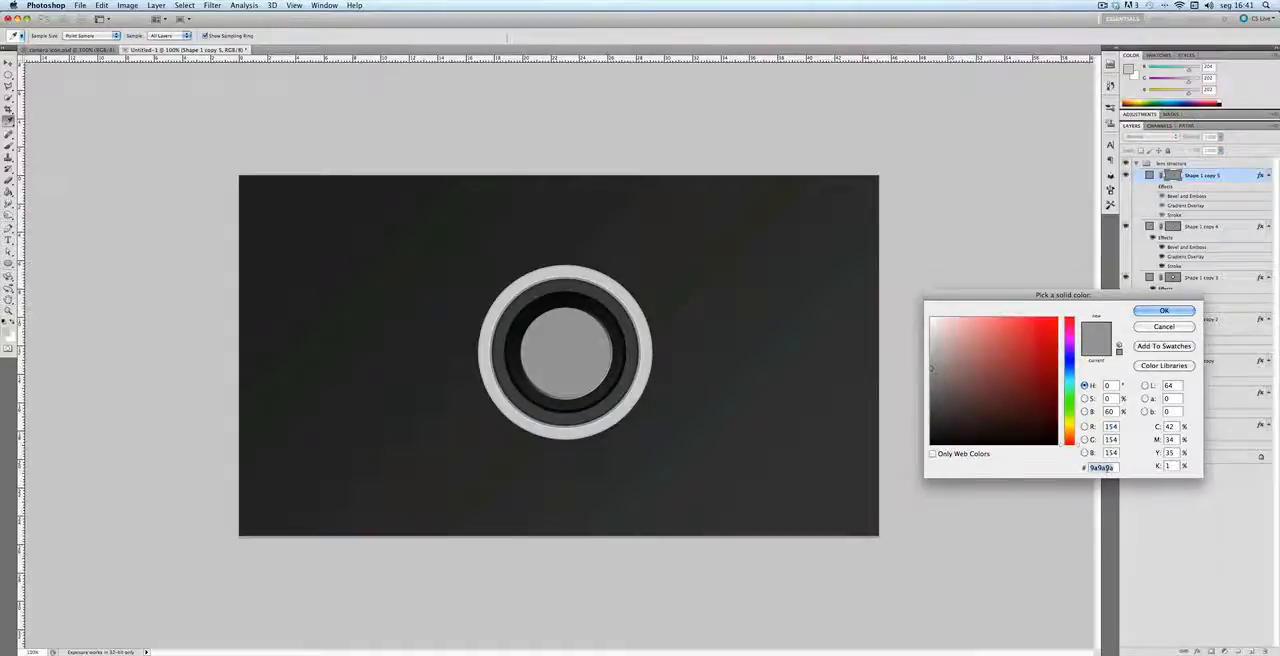
text(212121)
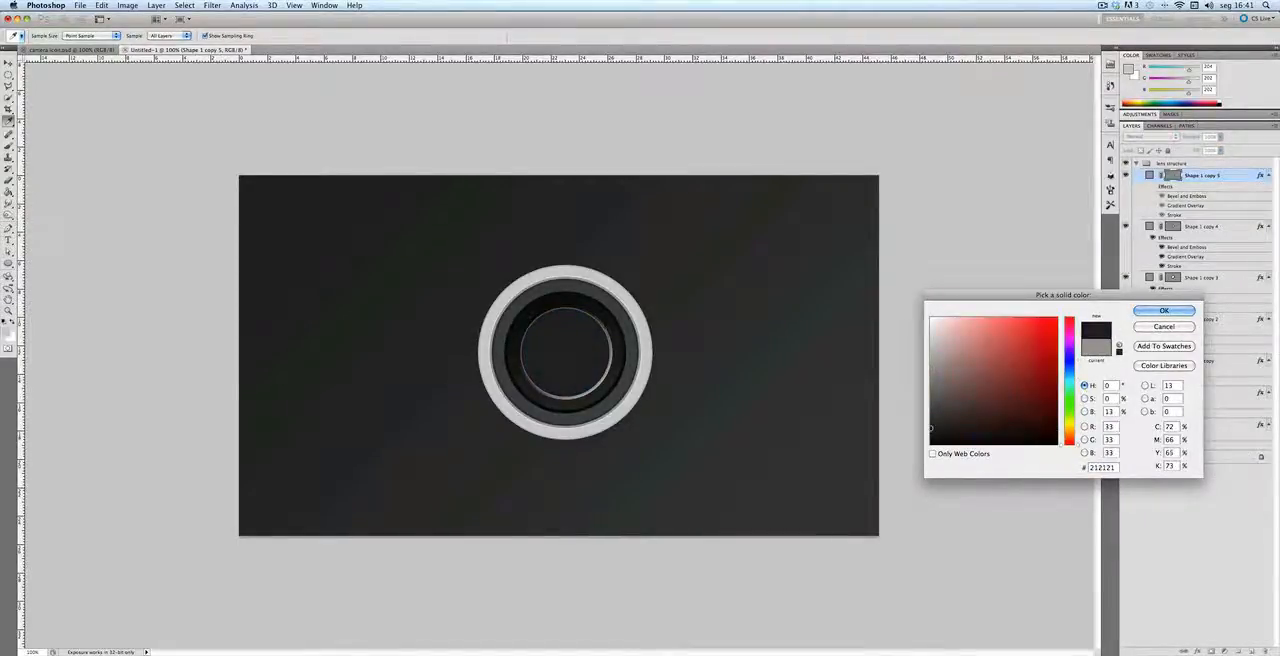
key(Return)
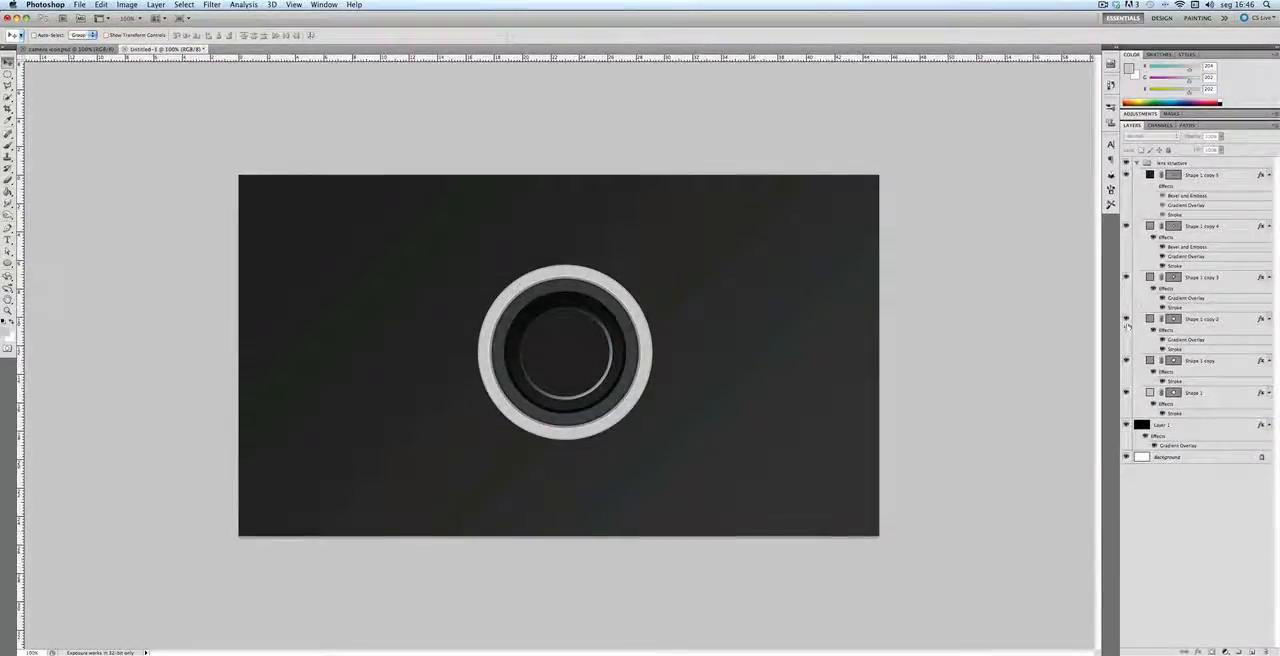
Step: Duplicate the Shape 1 copy 2 circle layer and place the duplicate in a new group
click(1150, 318)
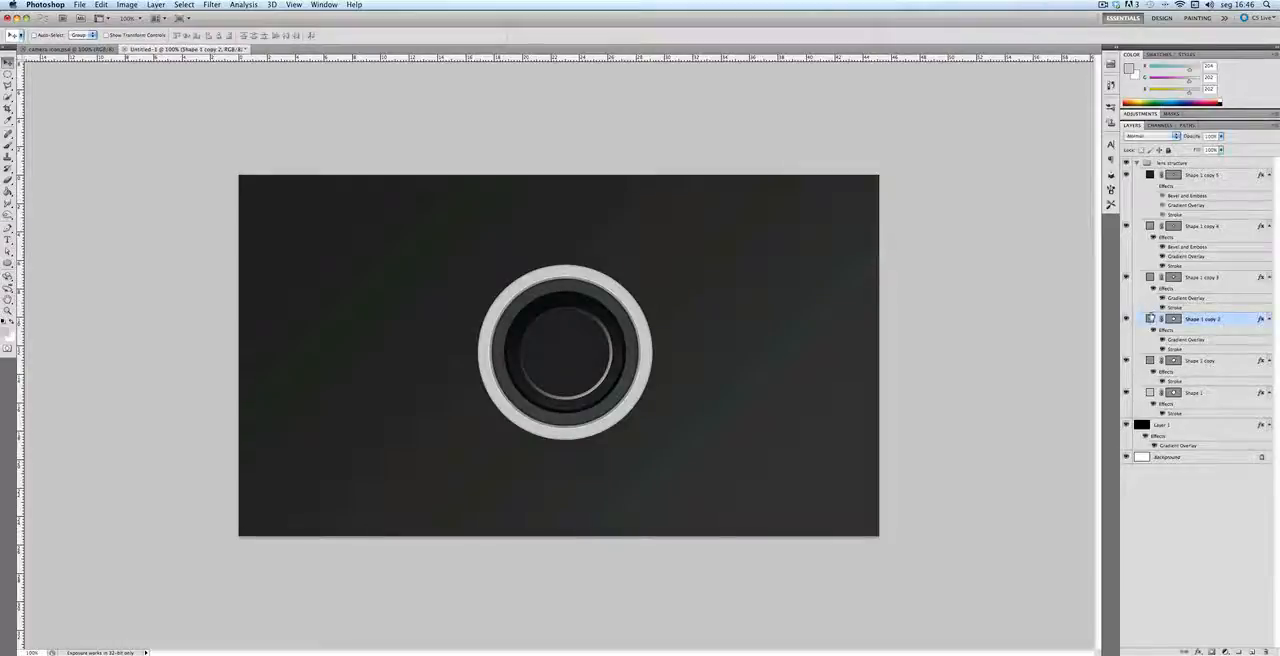
key(super+j)
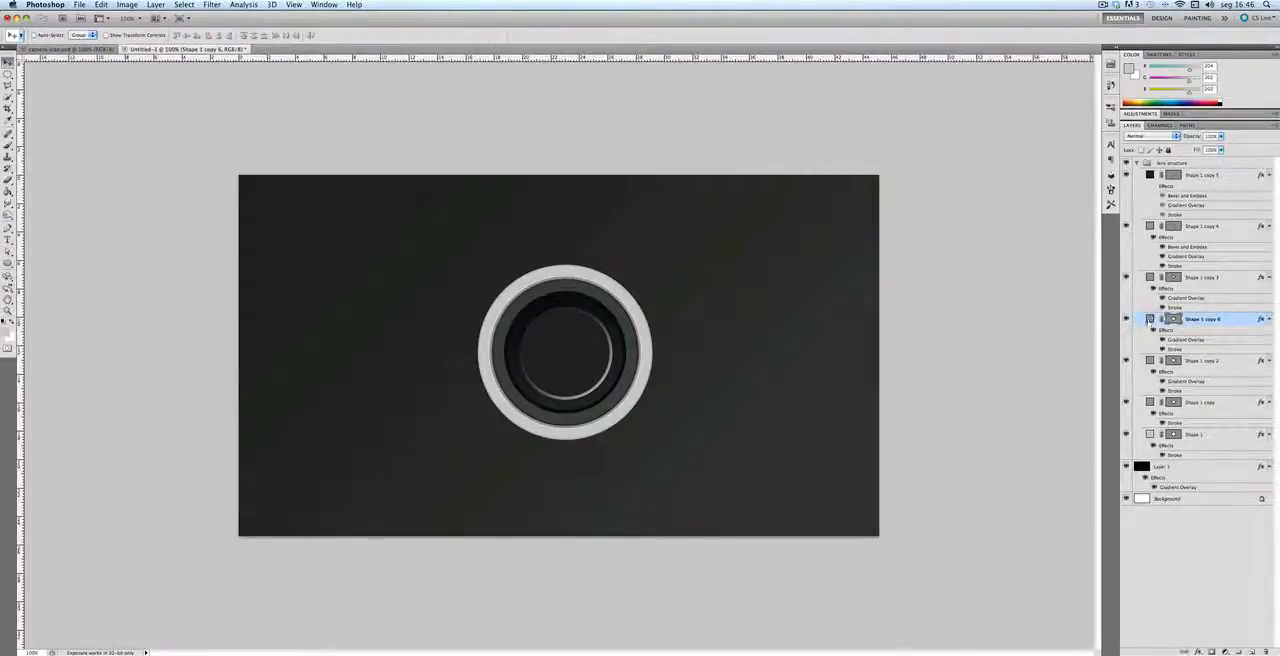
drag(1148, 320, 1239, 651)
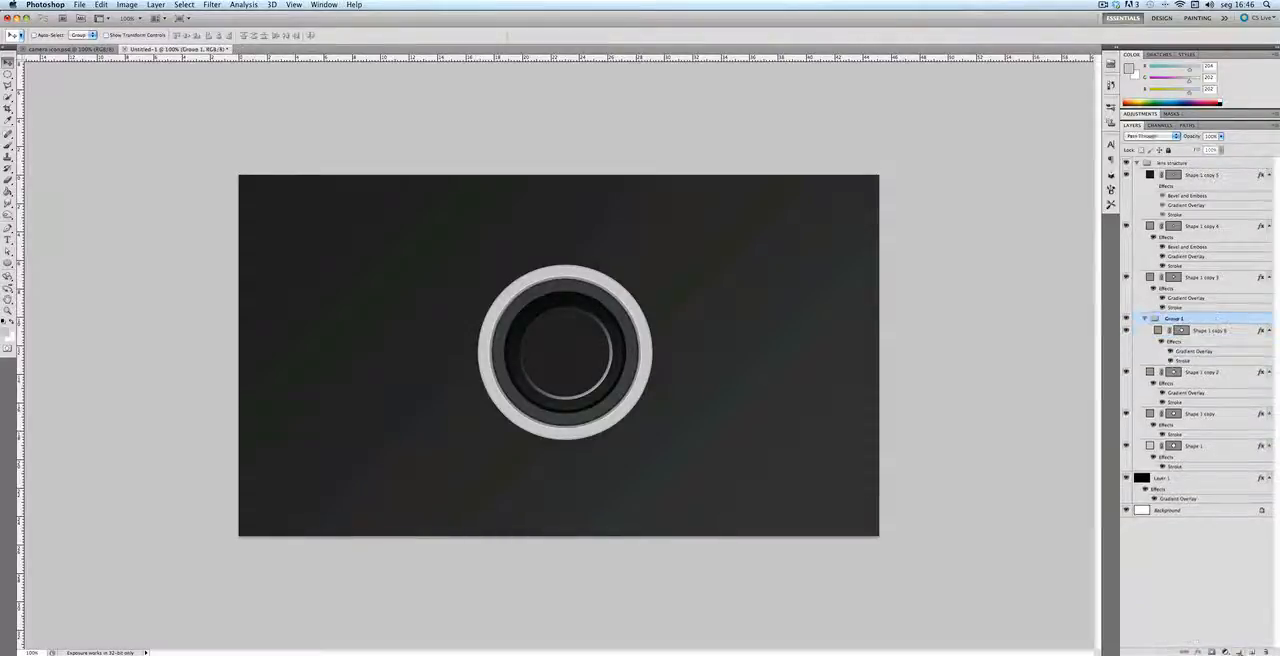
Step: Rename the new group inside the lens structure as "outside thin circles"
double_click(1177, 318)
text(outside fr)
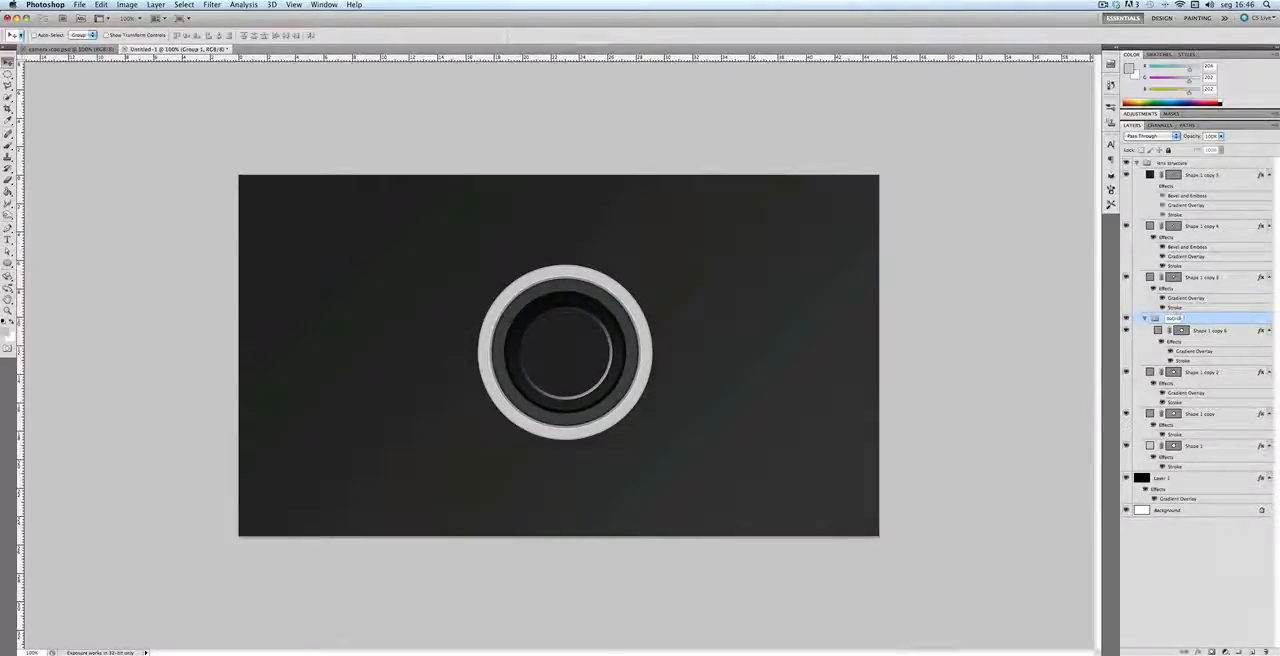
text(in cir)
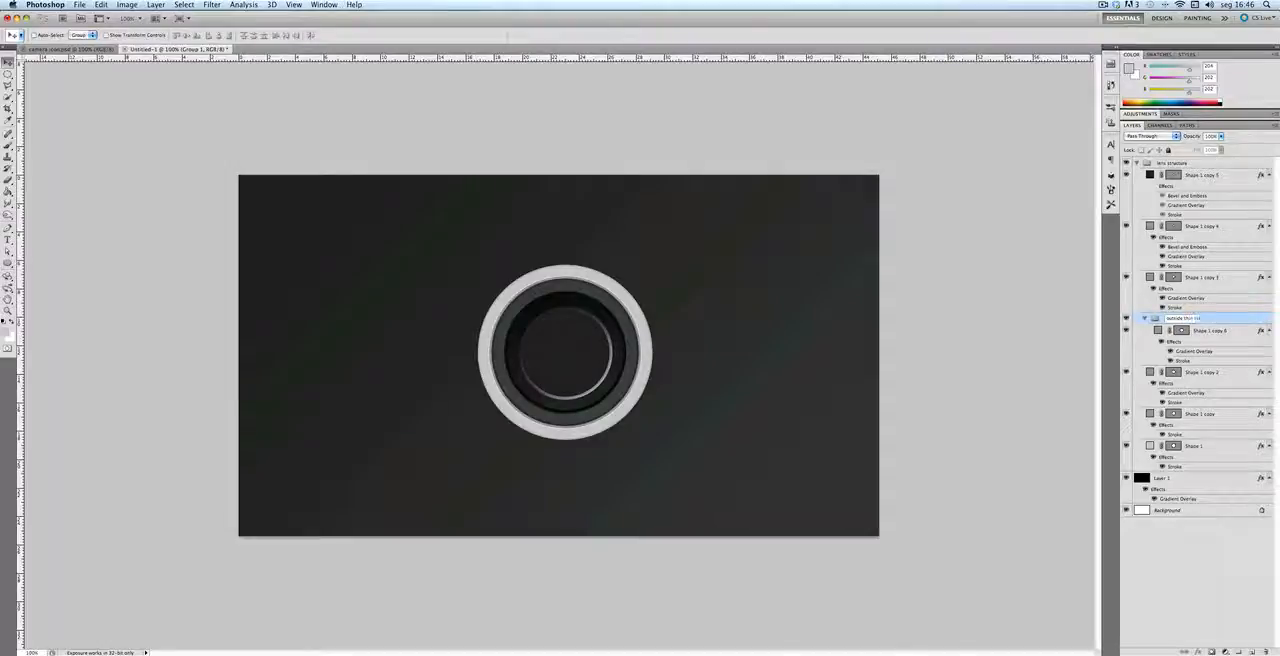
text(cles)
key(Return)
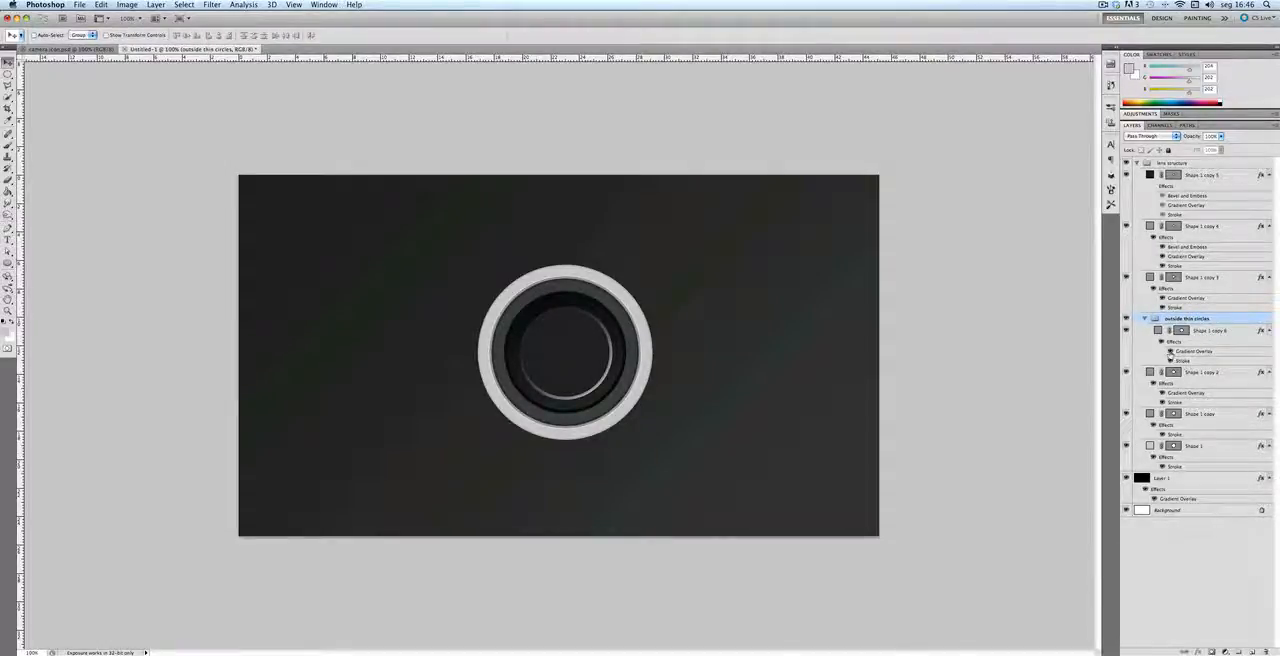
Step: Hide the Gradient Overlay on the circle in the outside thin circles group and set its Stroke to 2 px outside
click(1170, 352)
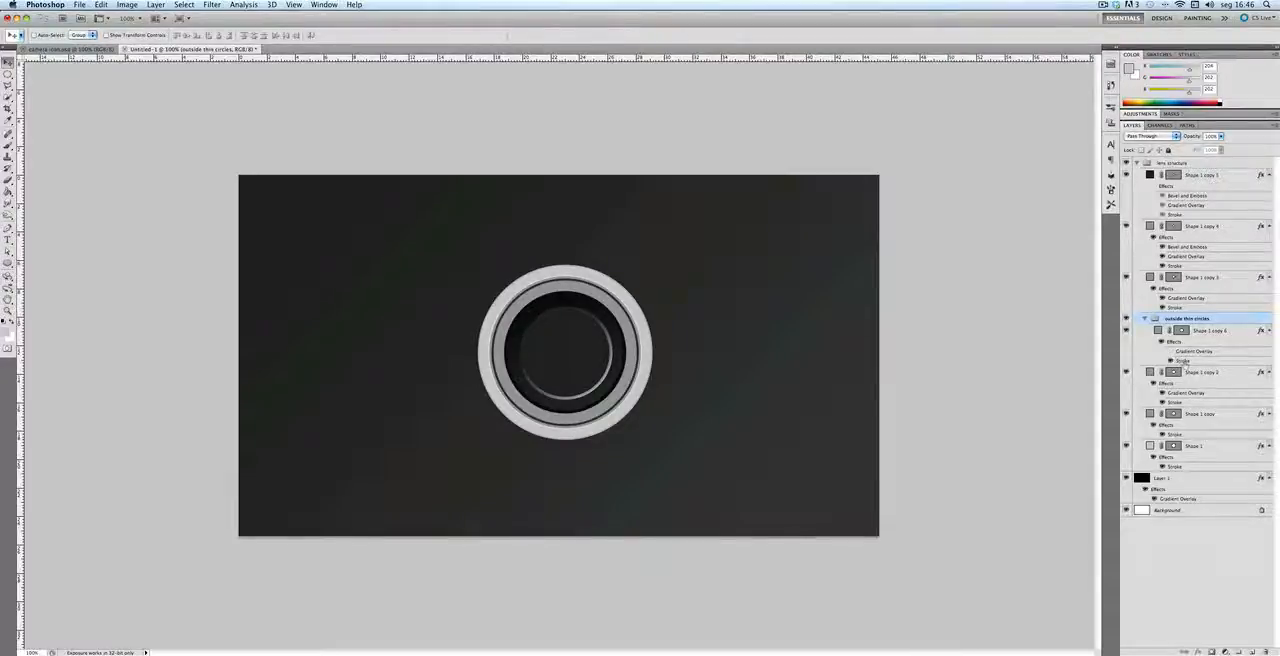
double_click(1183, 362)
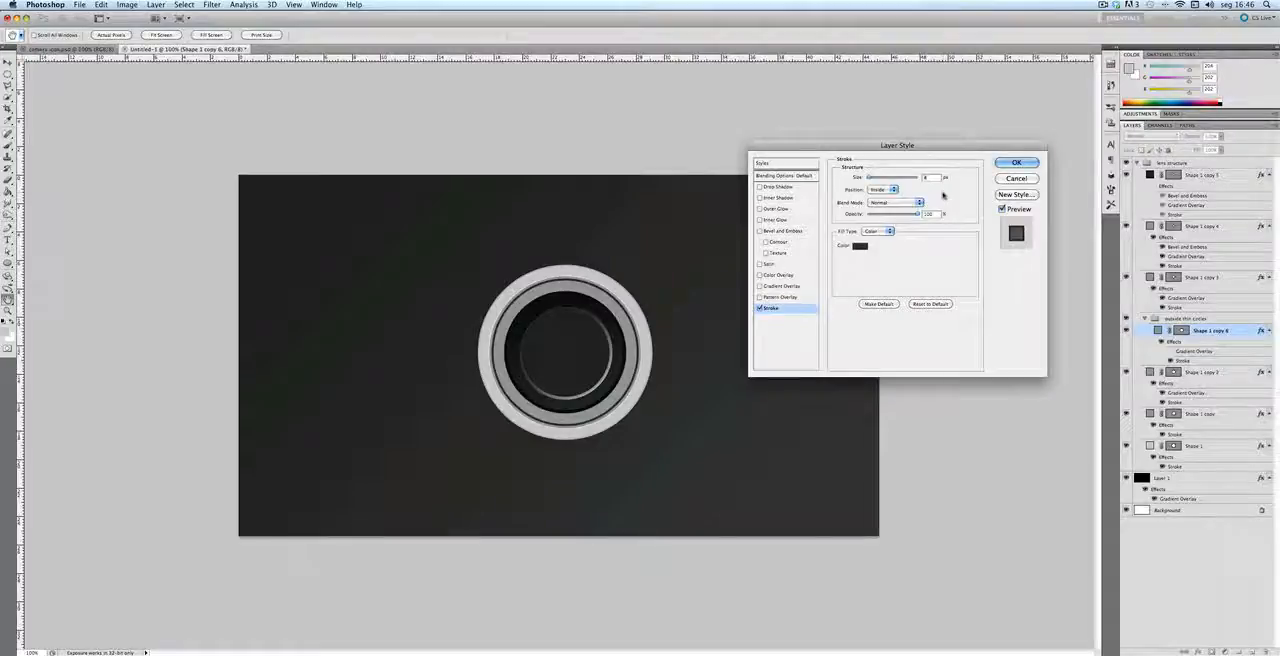
text(2)
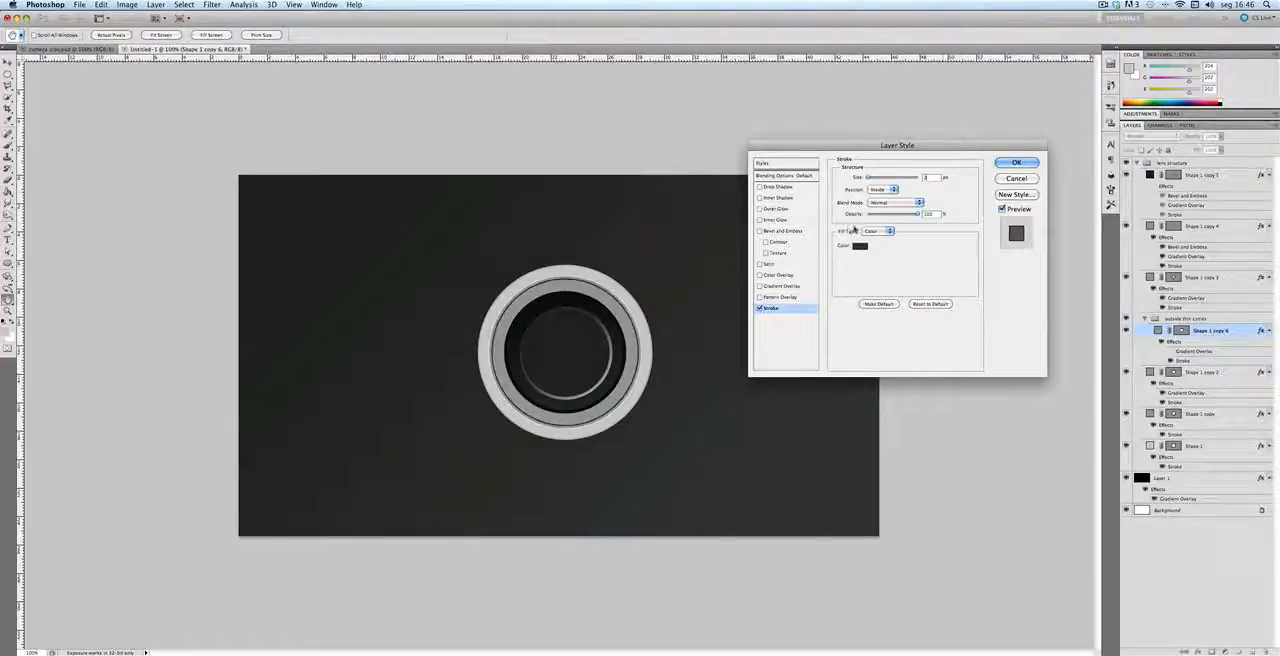
click(880, 189)
click(879, 183)
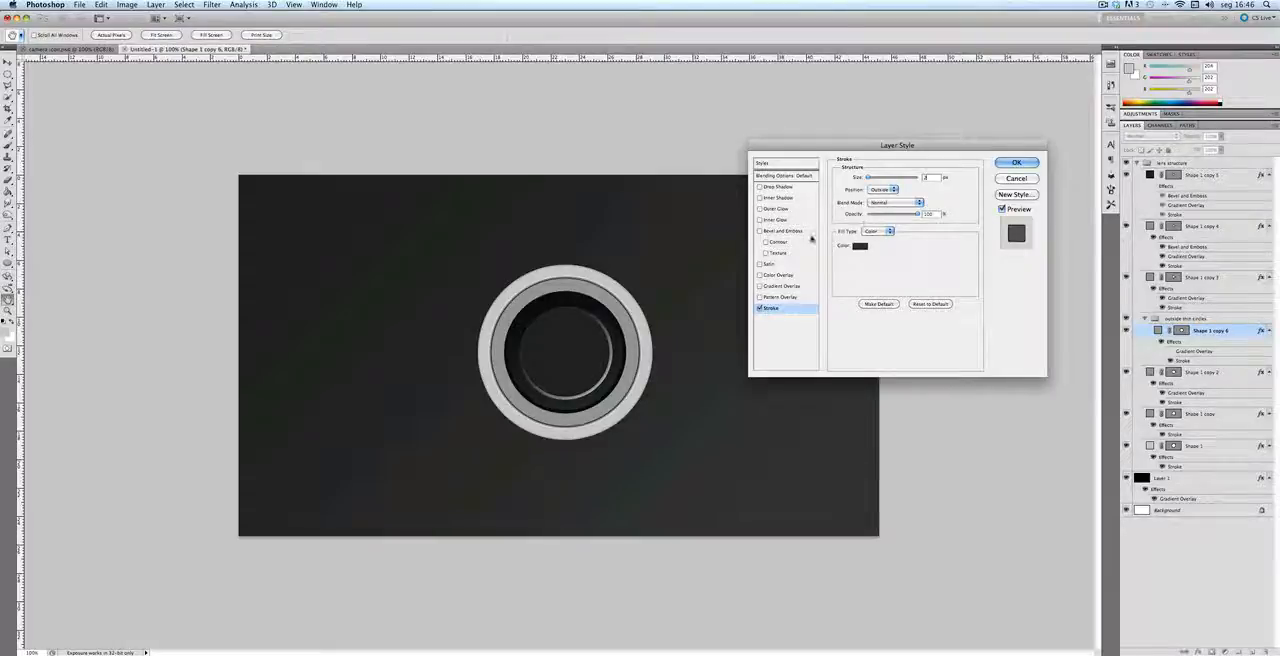
Step: Change the thin circle's stroke fill type to Gradient and set the gradient's dark start stop to #131313
click(878, 231)
click(876, 238)
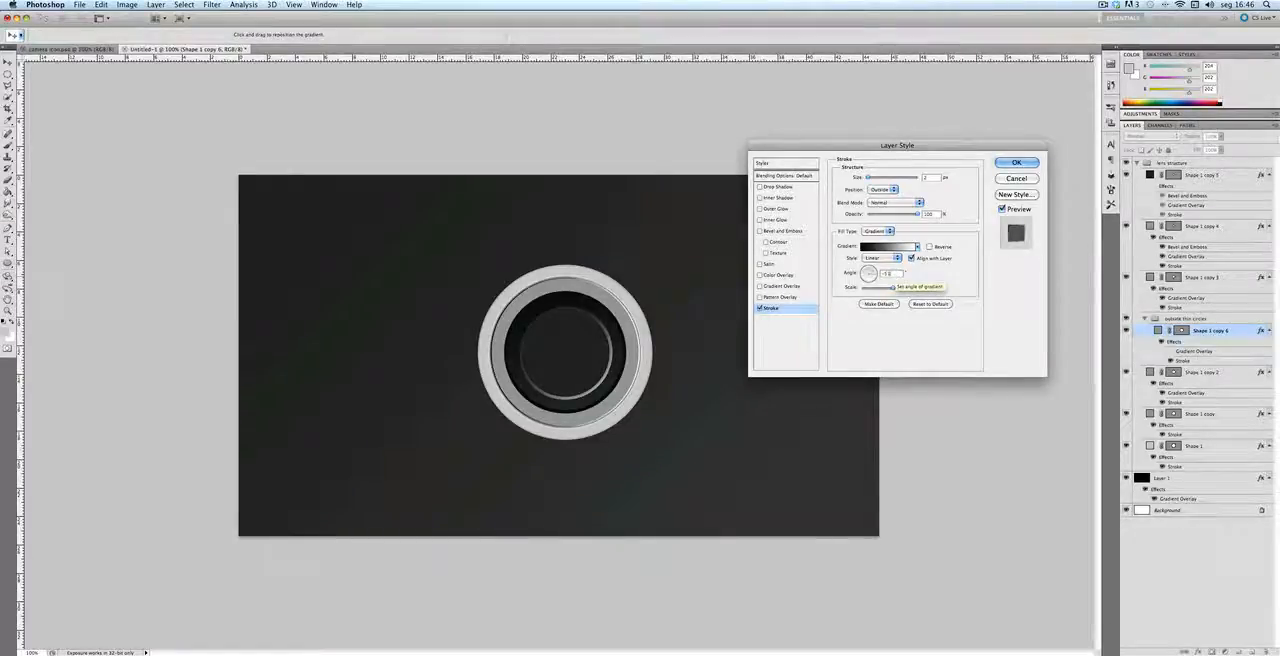
click(889, 247)
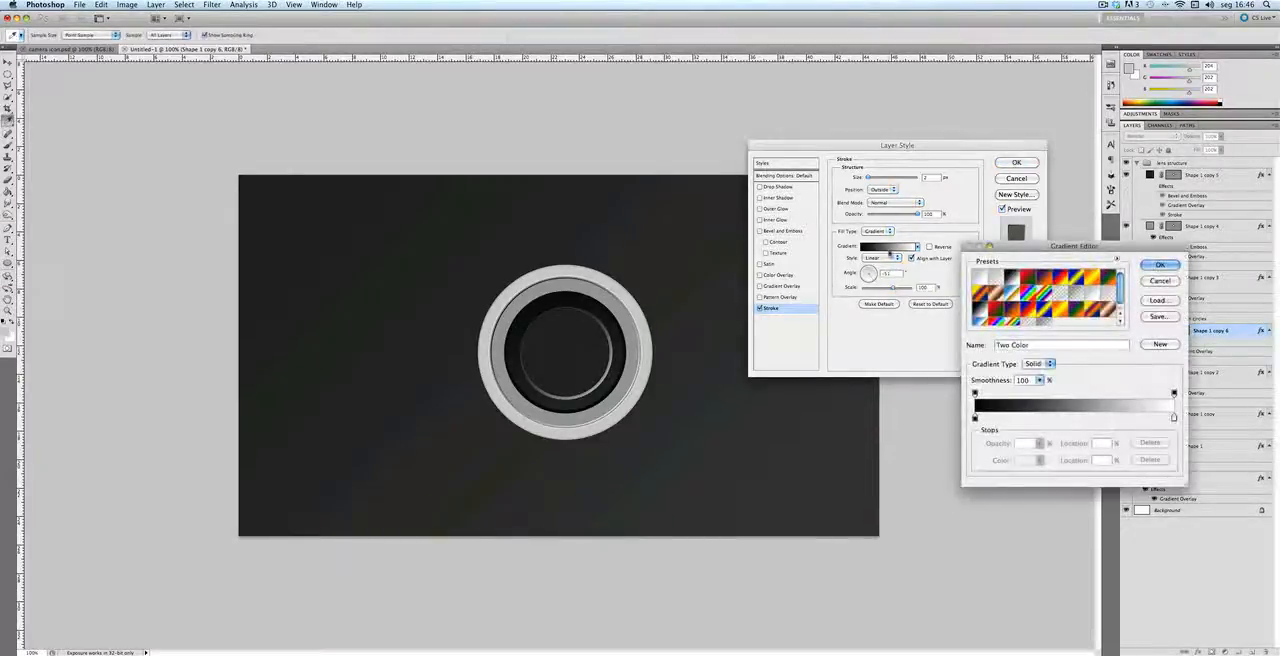
double_click(975, 418)
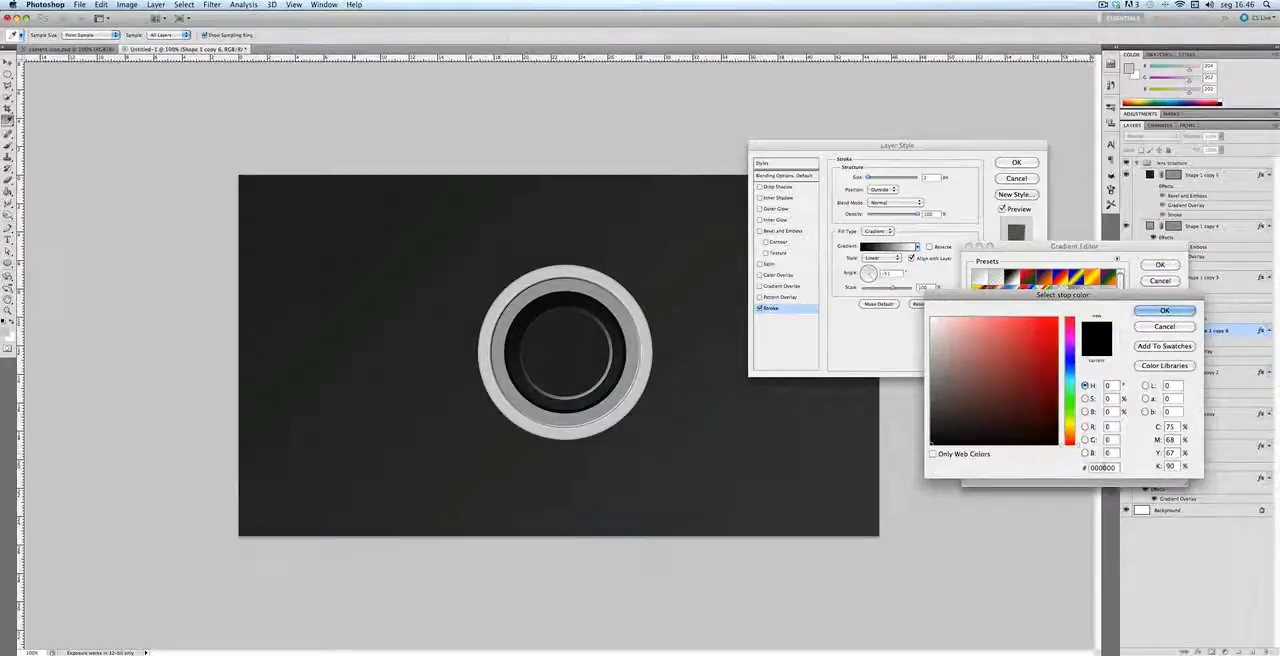
double_click(1105, 467)
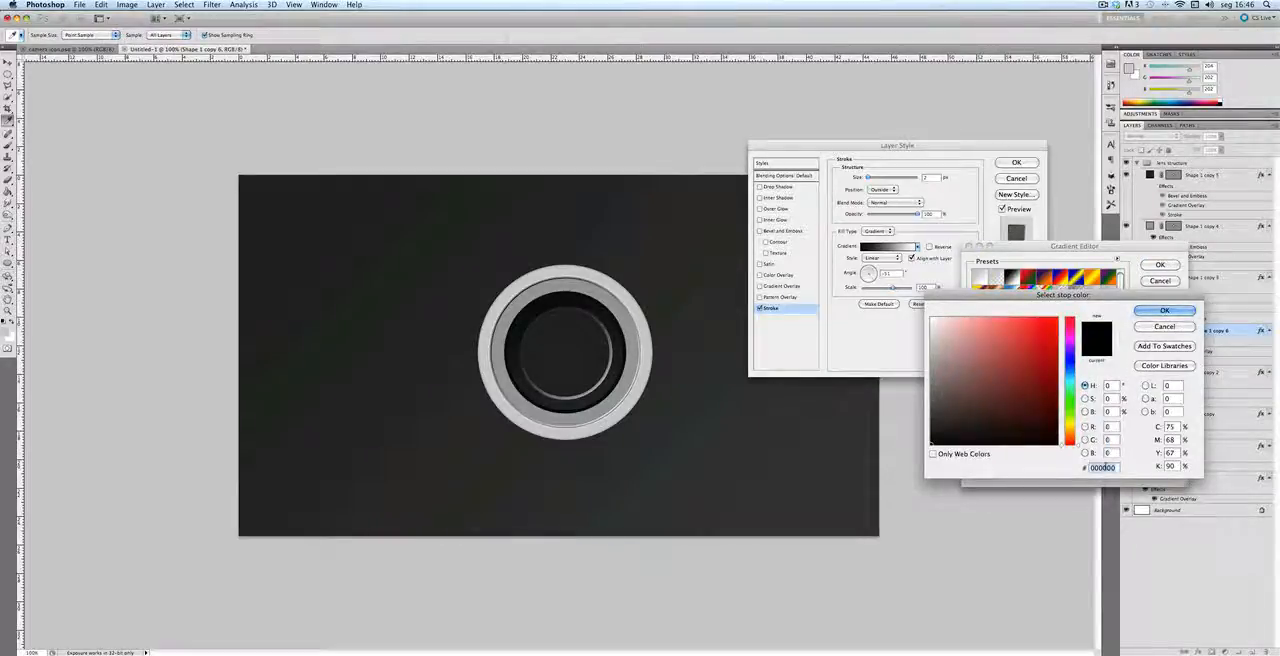
text(131313)
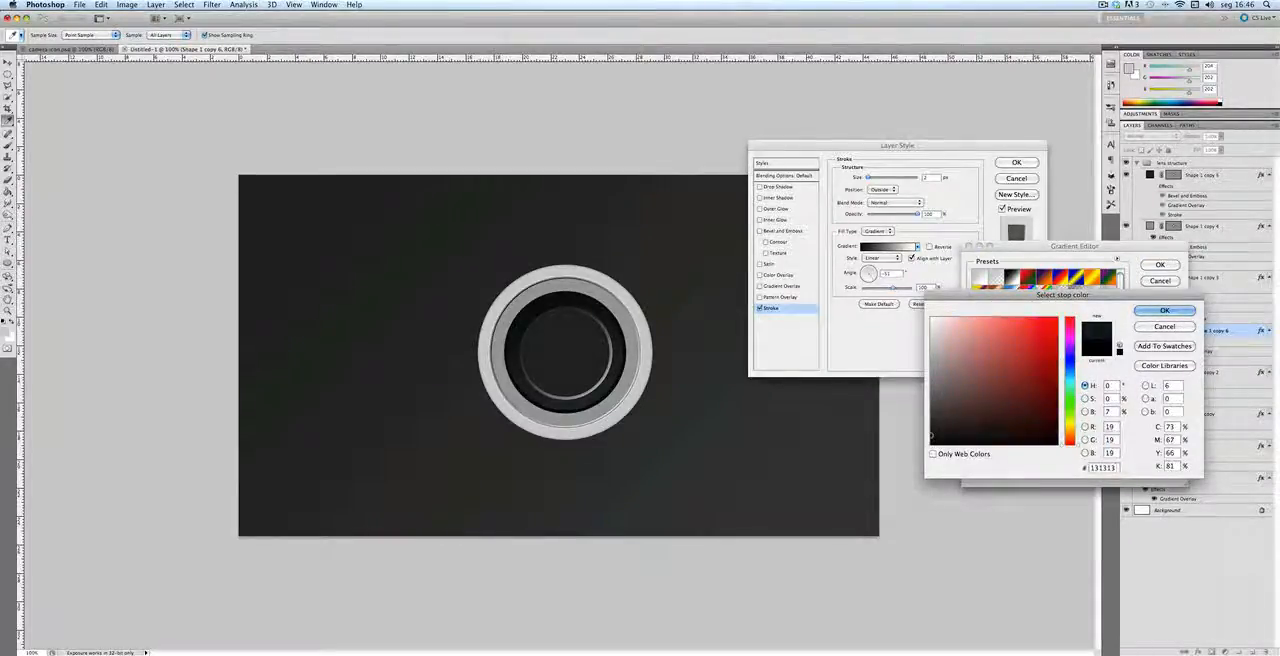
key(Return)
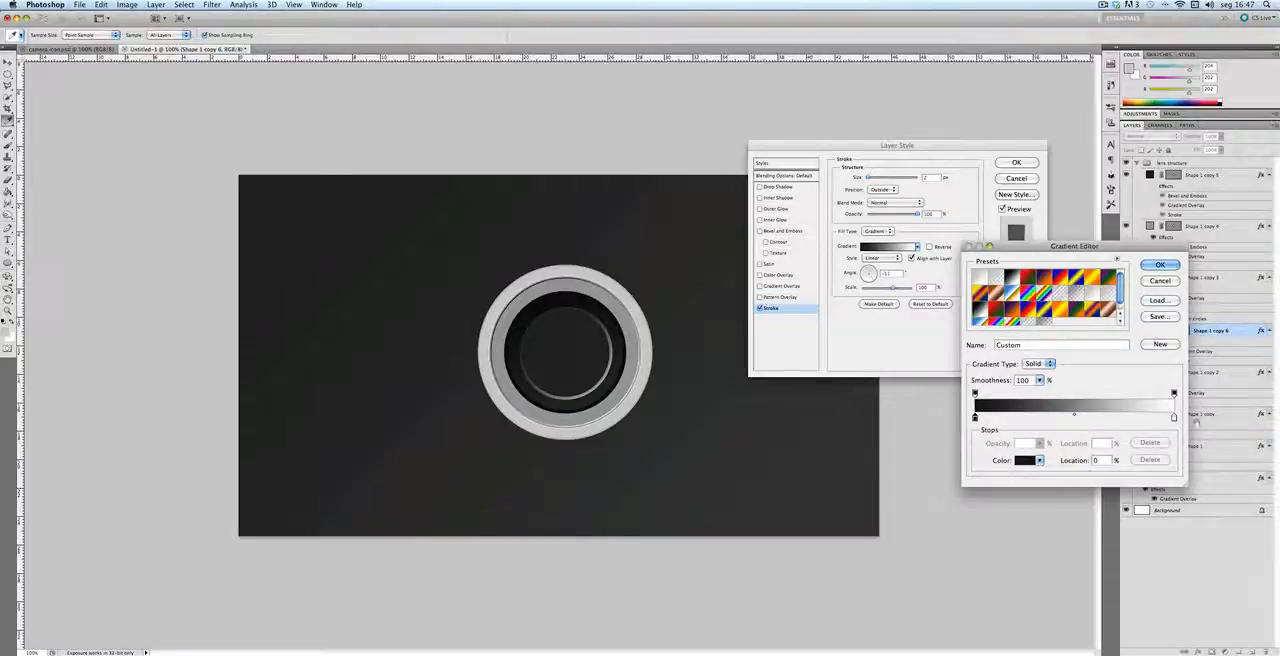
Step: Set the stroke gradient's light end stop to #e5e5e5 and apply the layer style
double_click(1174, 418)
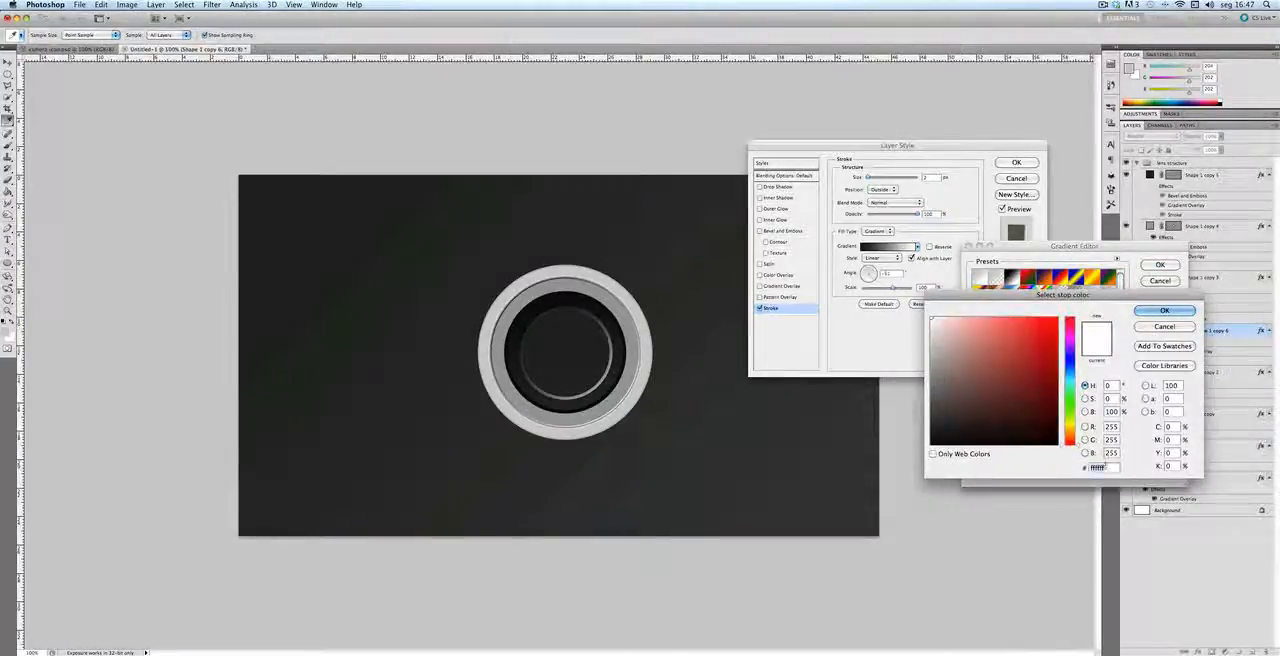
text(e5e5e5)
key(Return)
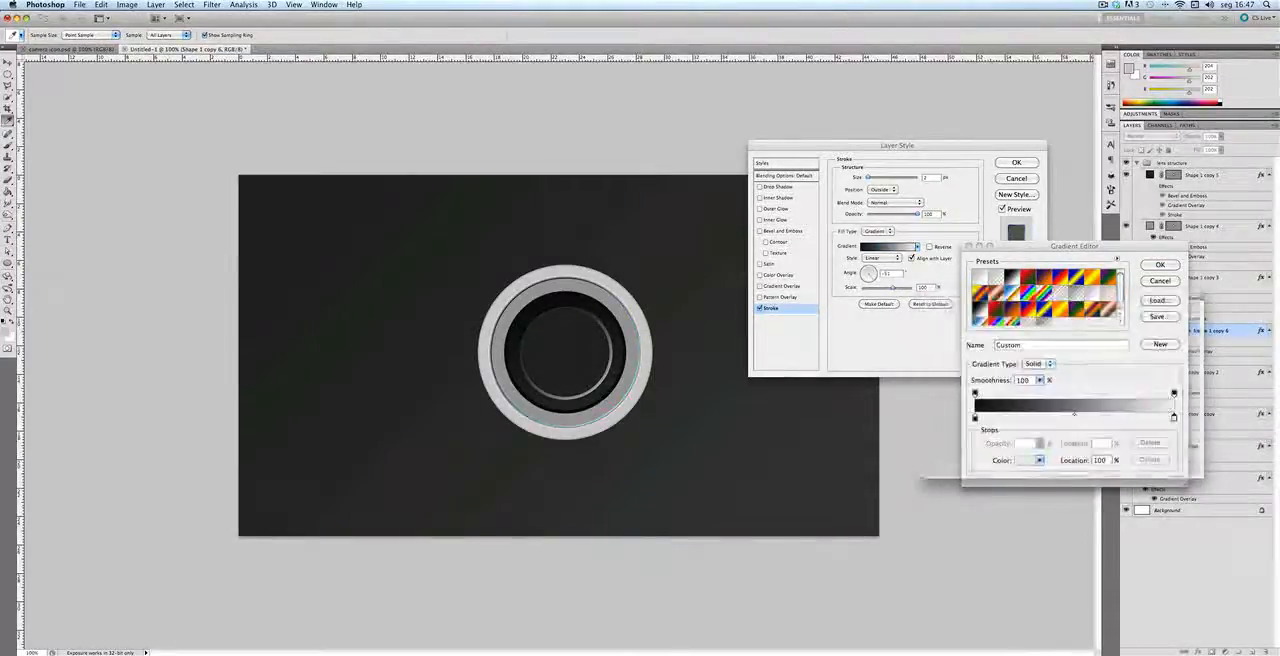
key(Return)
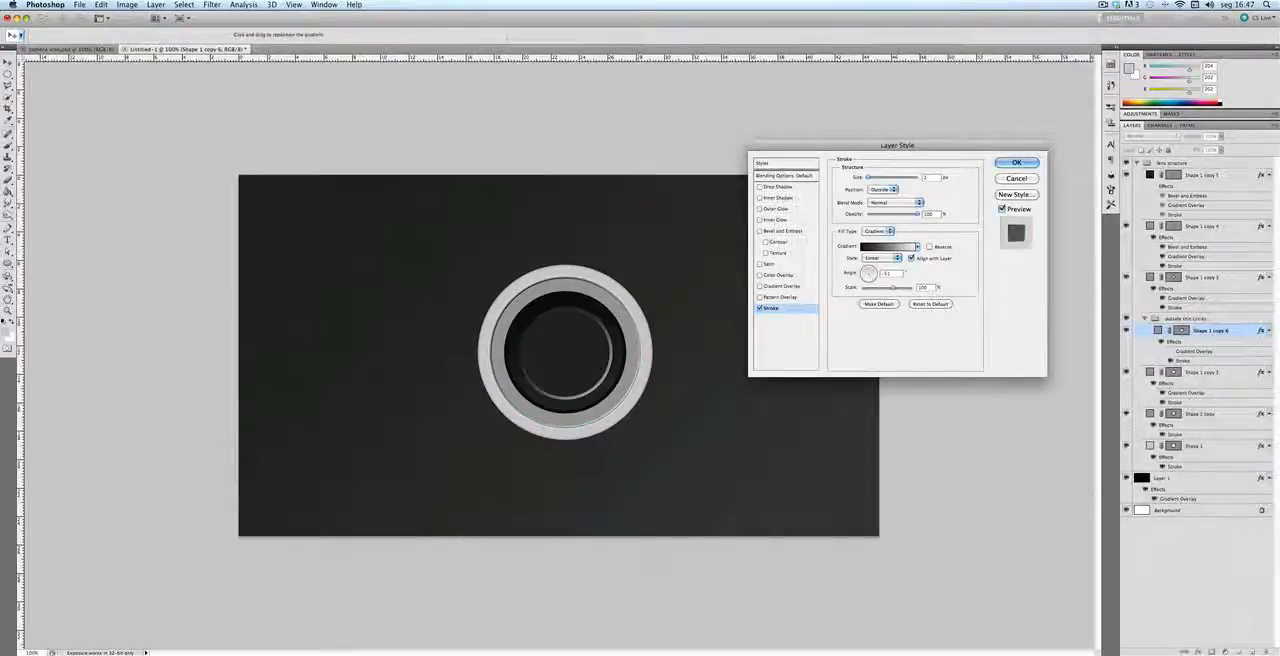
key(Return)
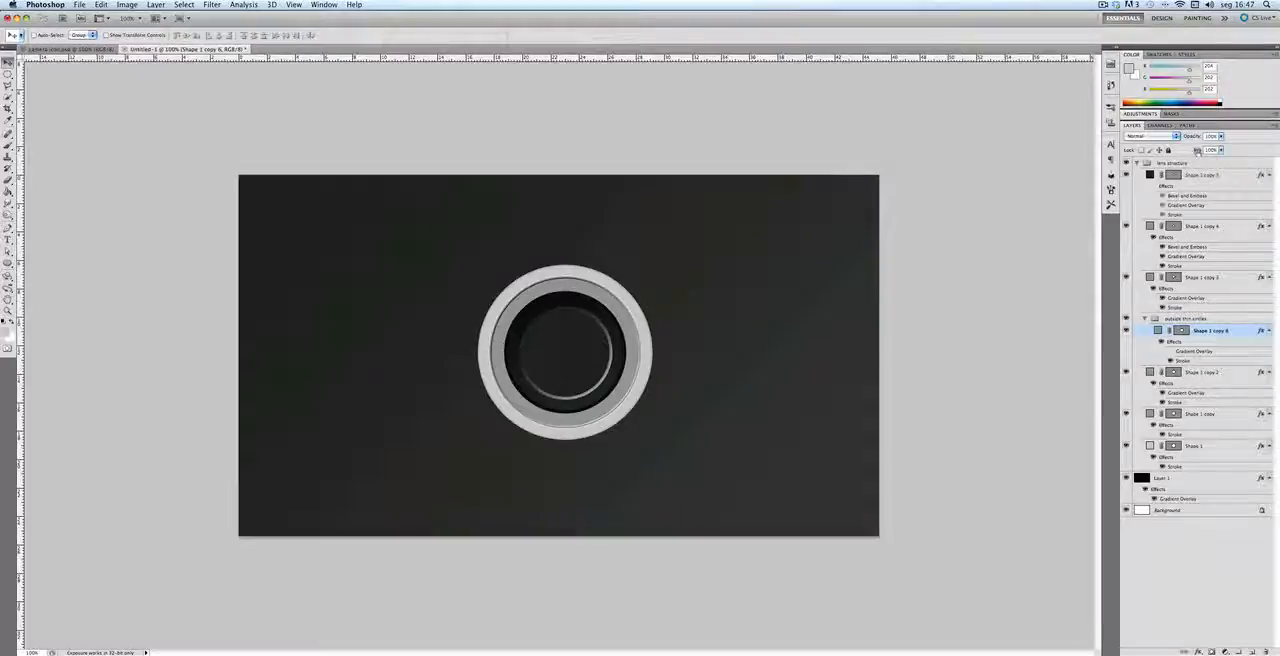
Step: Set the thin circle layer's Fill to 0% and scale the circle down about its center to about 91%
drag(1197, 151, 1092, 155)
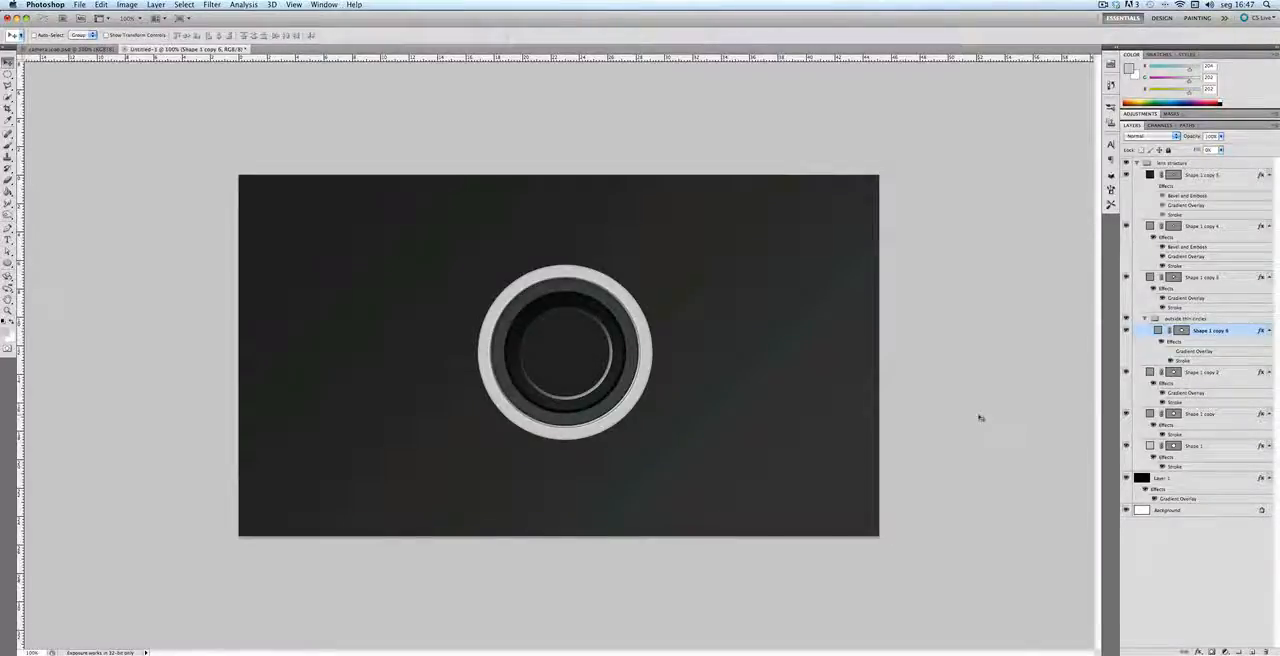
key(ctrl+t)
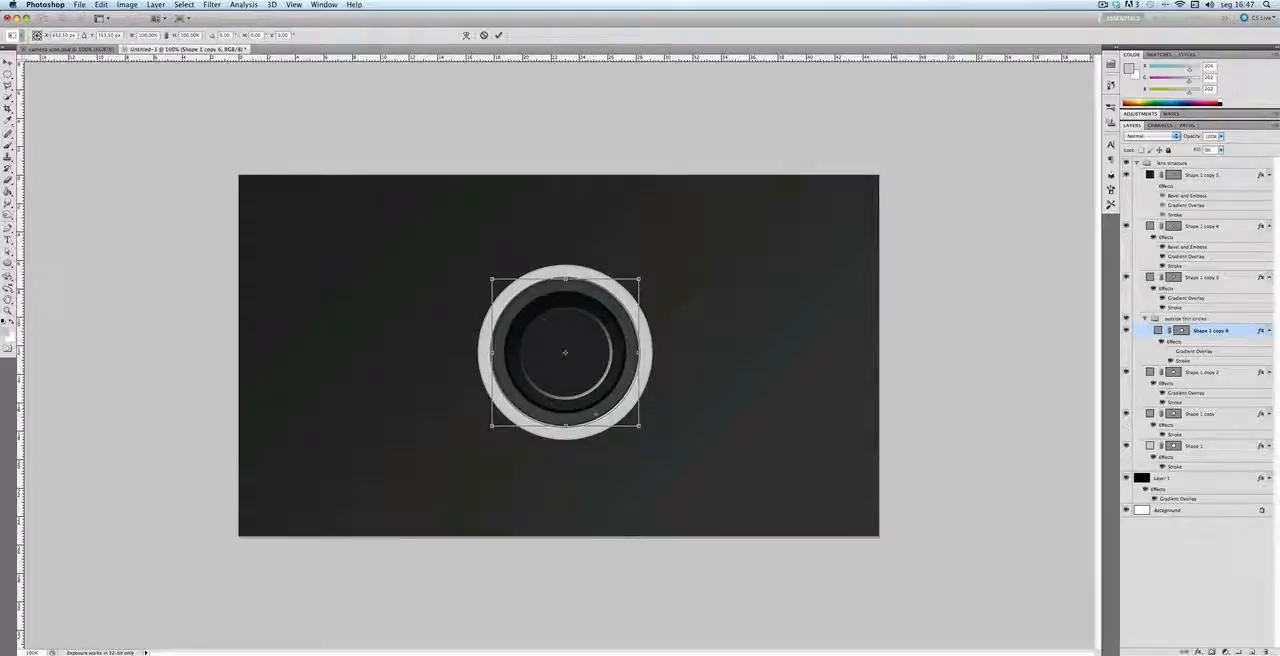
drag(490, 279, 497, 287)
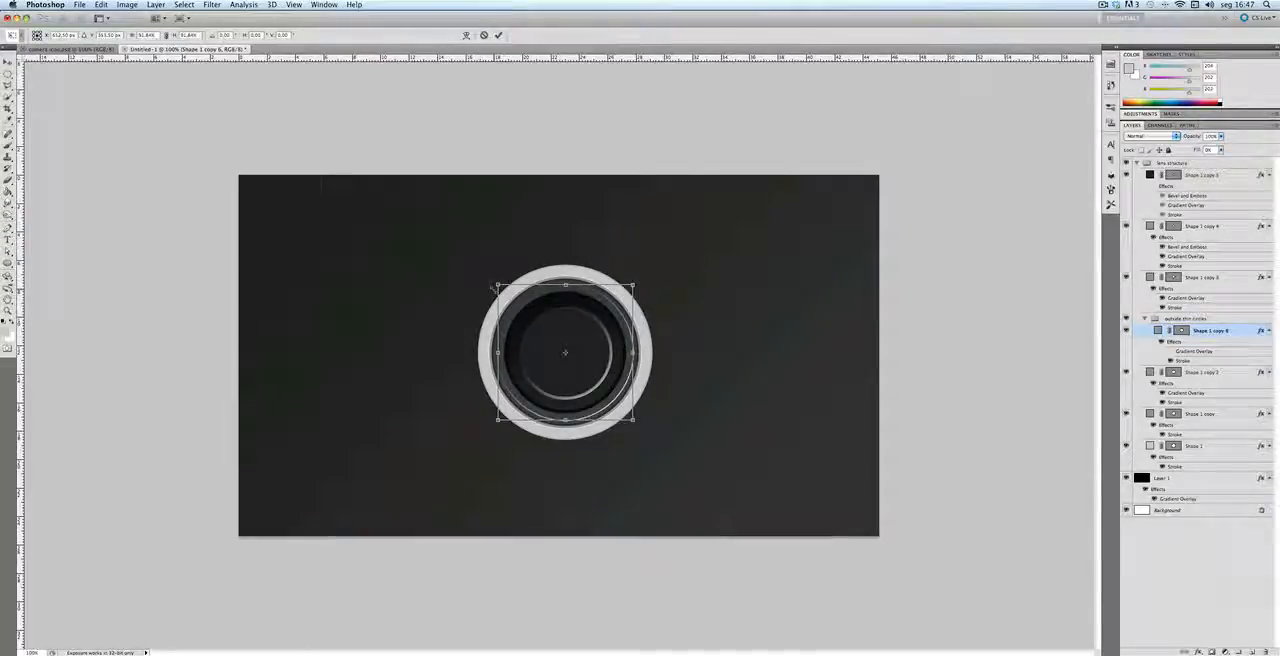
drag(493, 286, 494, 288)
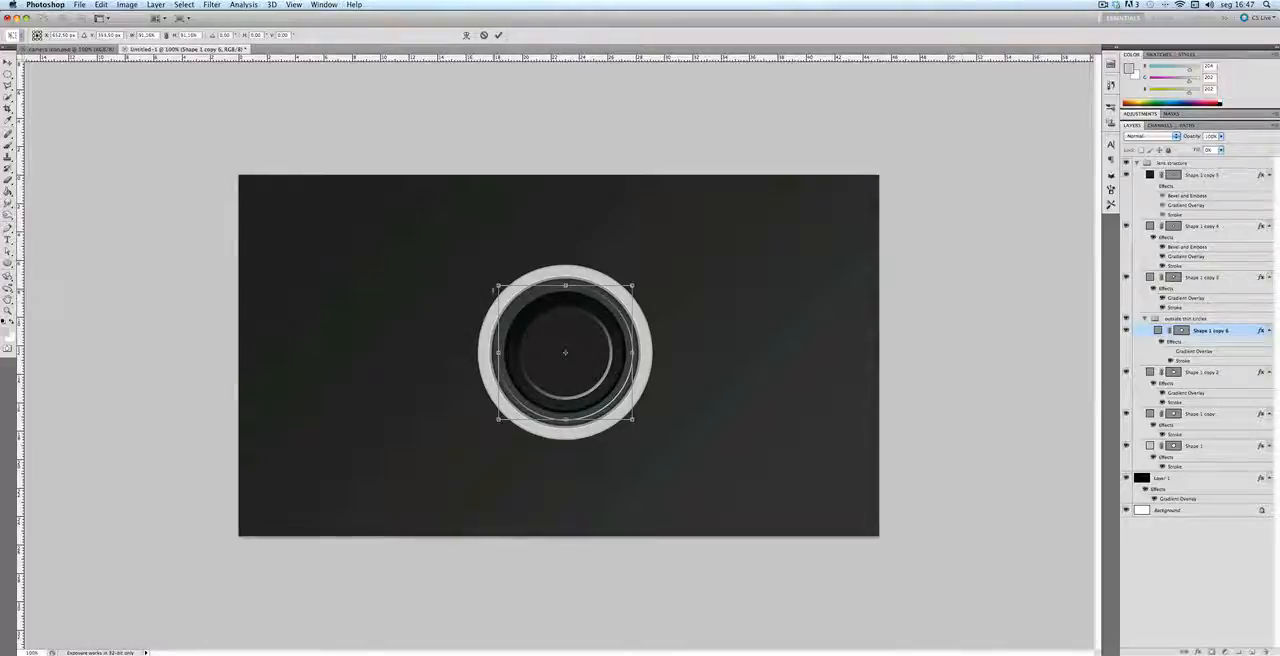
key(Return)
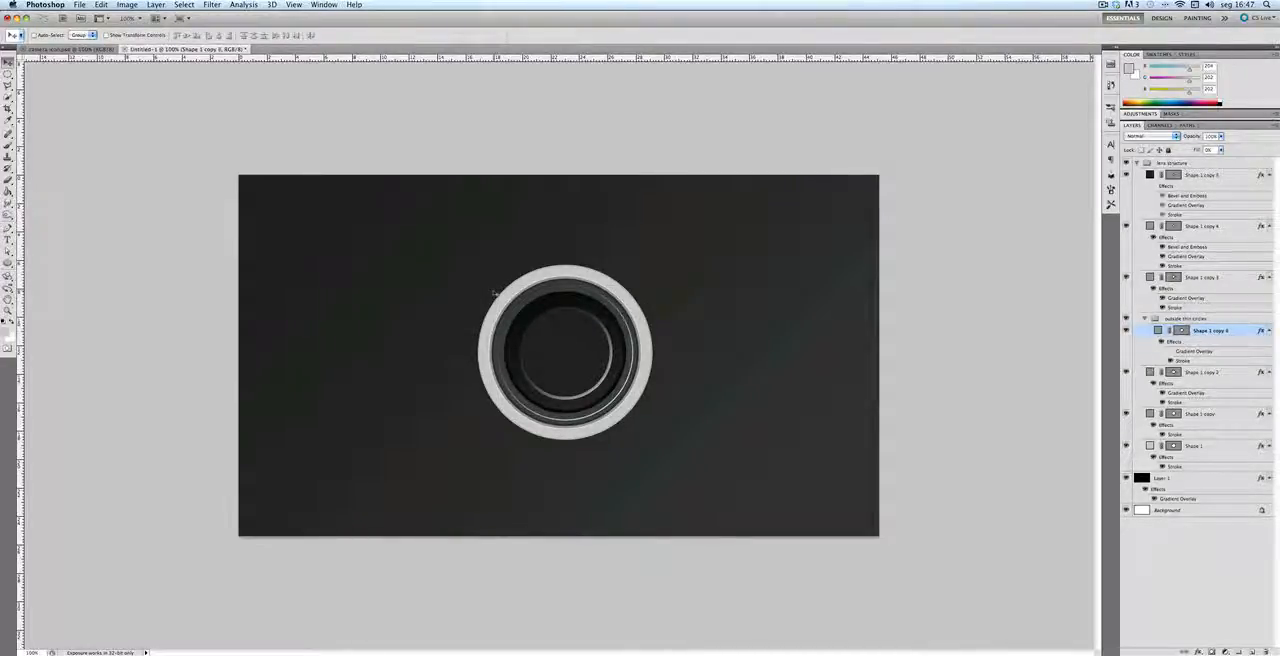
Step: Duplicate the thin circle and set the duplicate's stroke size to 1 px
key(super+j)
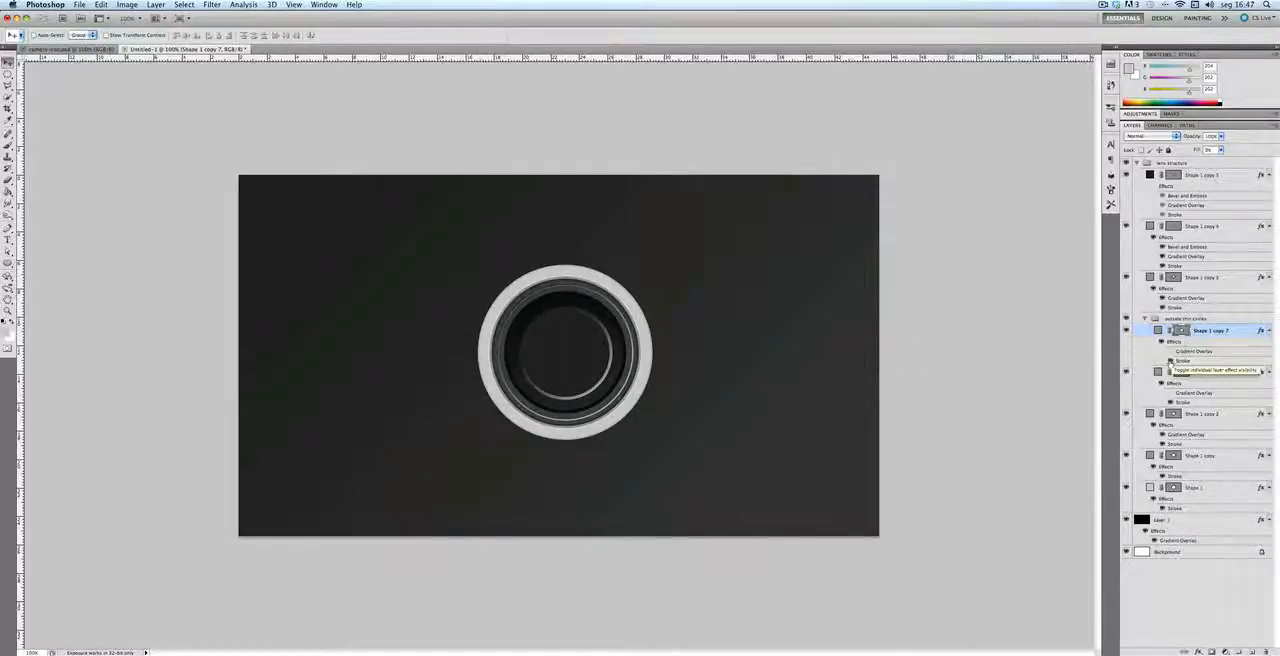
double_click(1183, 361)
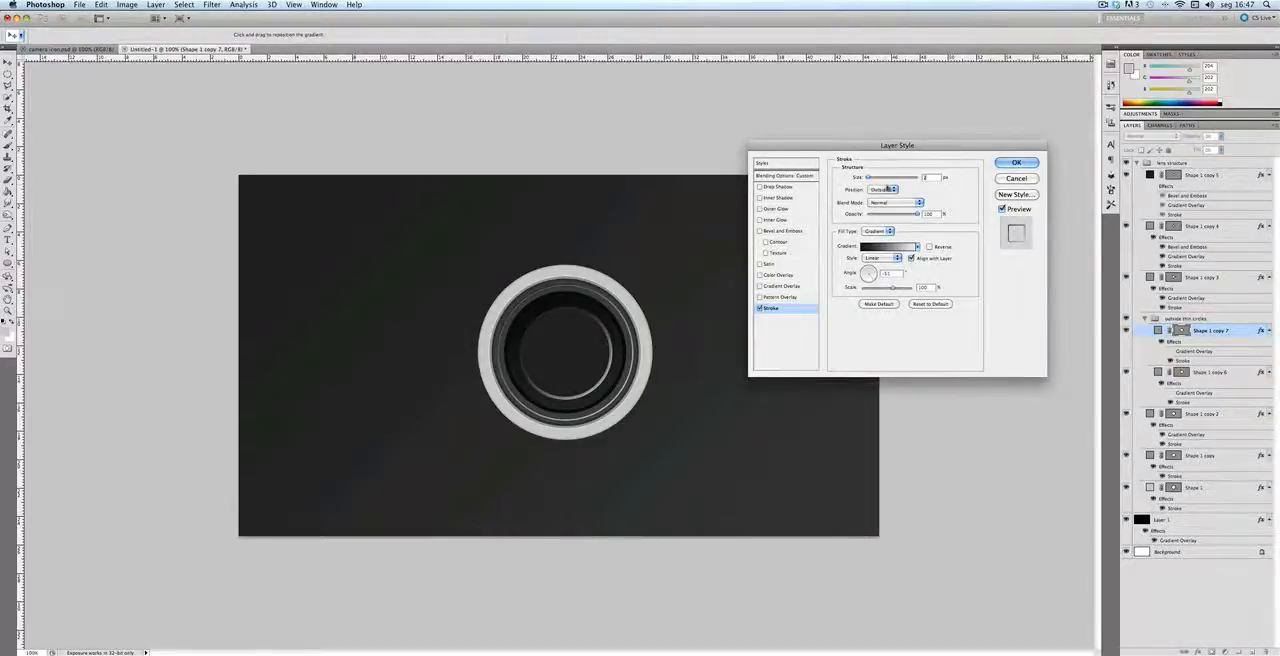
click(1014, 163)
Step: Scale the duplicated 1 px circle down about its center to about 97%
key(super+t)
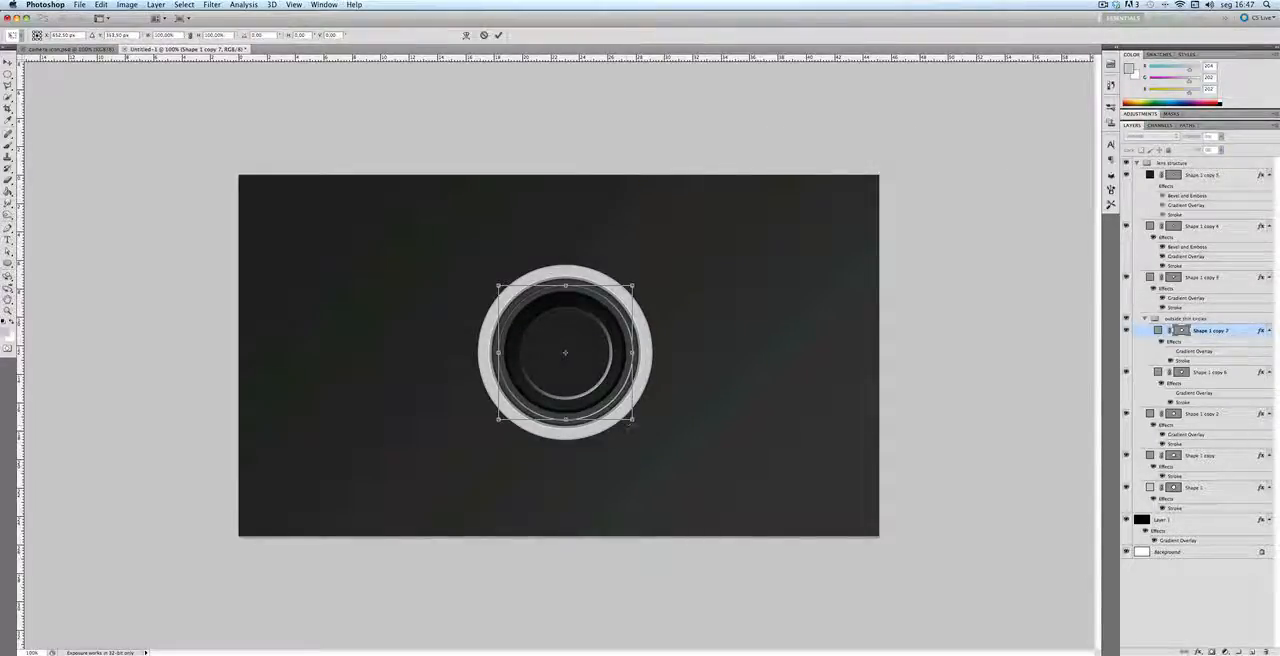
drag(630, 421, 629, 418)
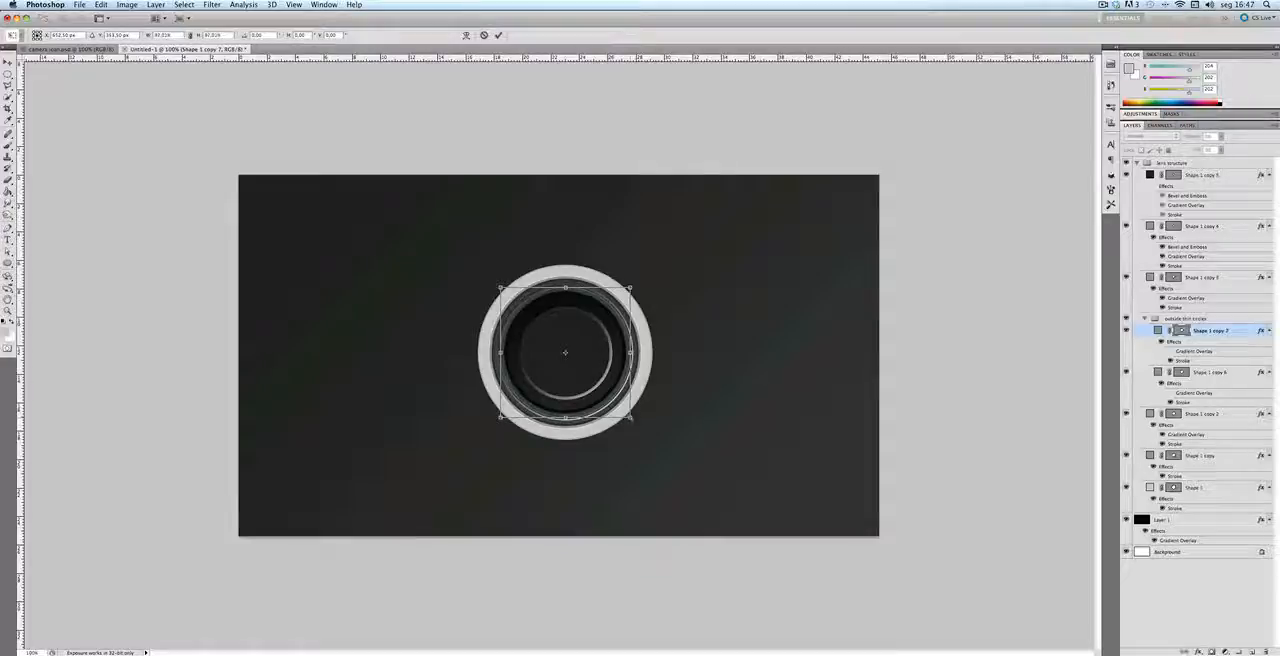
key(Return)
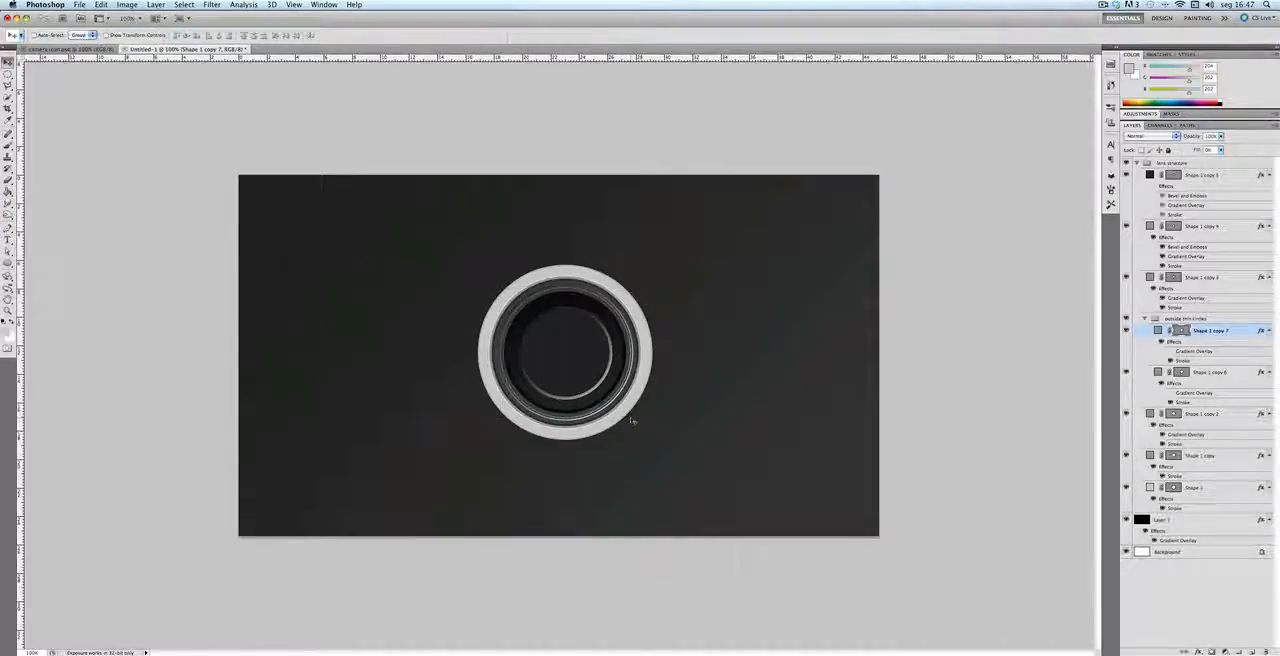
Step: Duplicate the Shape 1 copy 7 circle and scale the duplicate down about its center to about 97%
key(super+j)
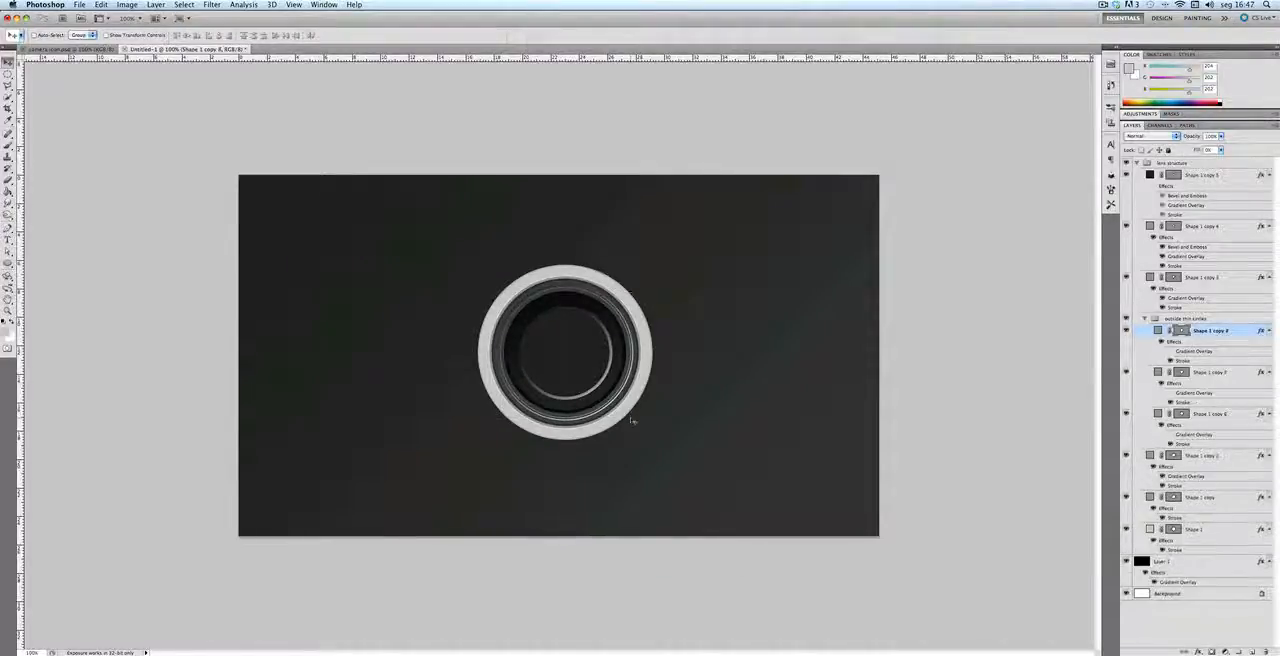
key(super+t)
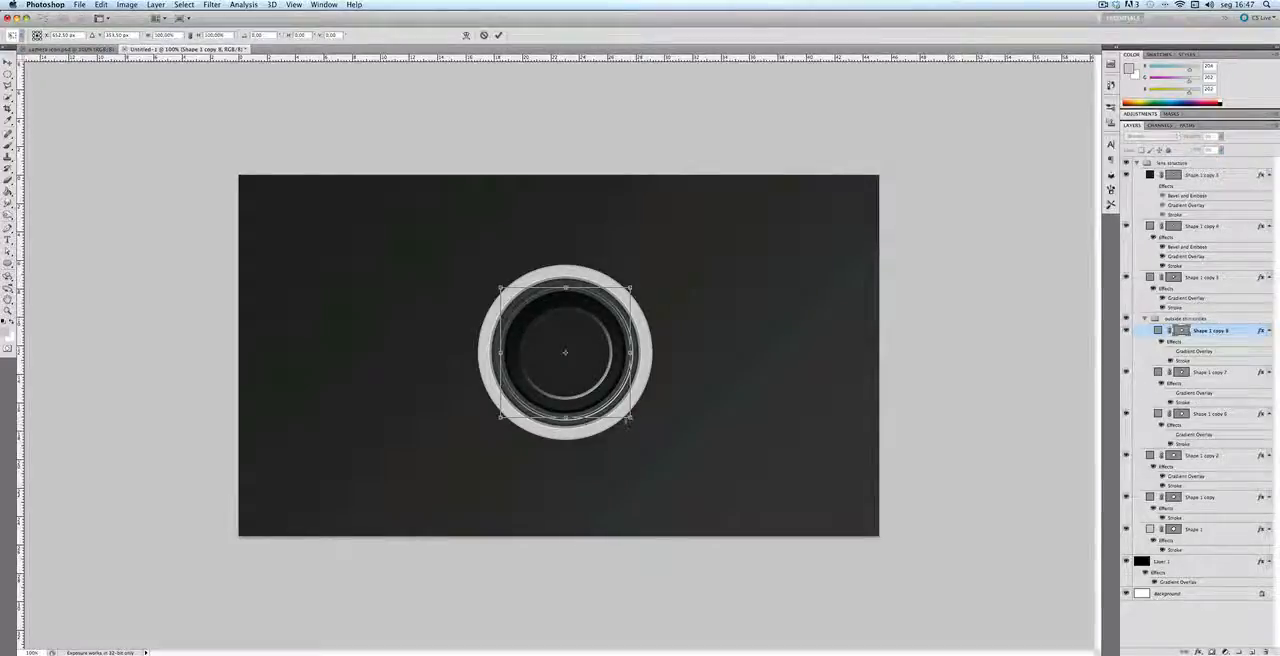
drag(630, 417, 628, 414)
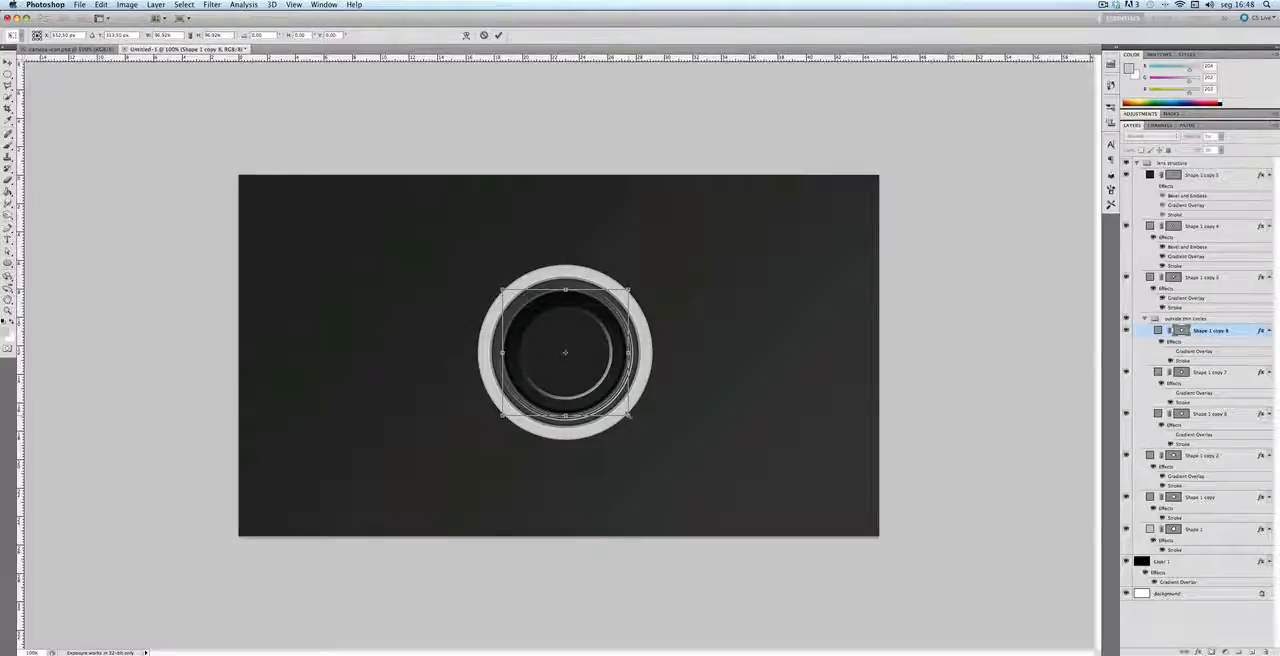
key(Return)
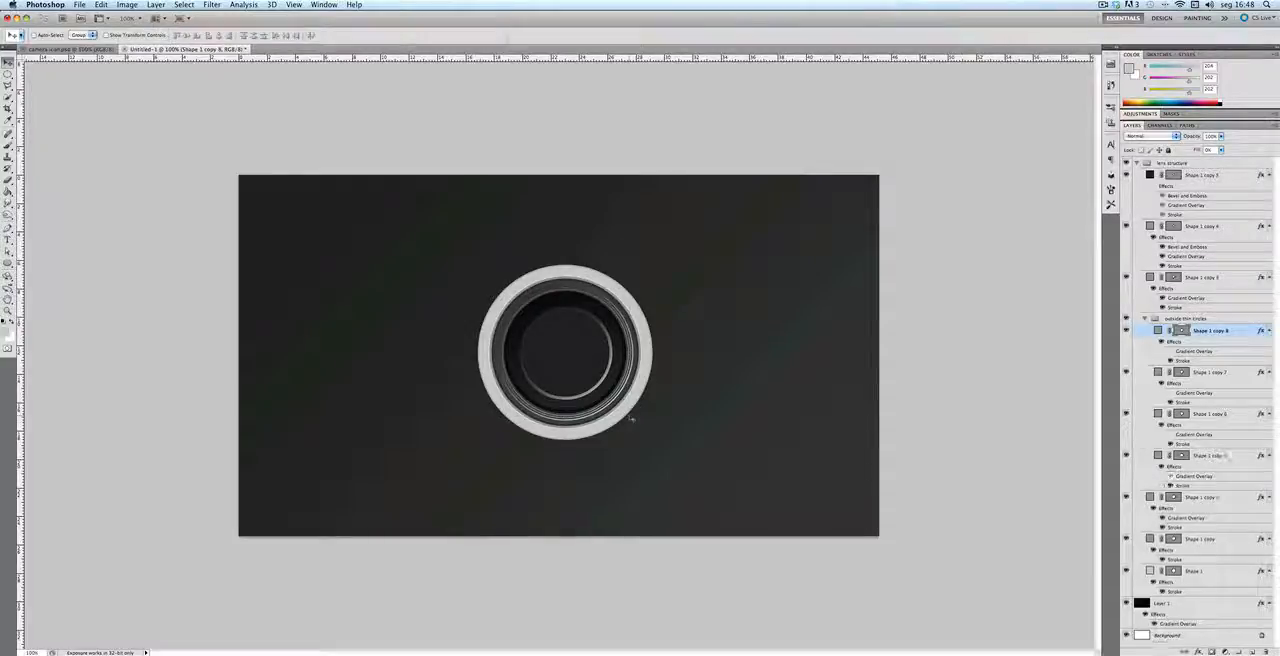
Step: Add a fourth thin circle by duplicating Shape 1 copy 8 and scaling the duplicate about its center to about 98%
key(super+alt+t)
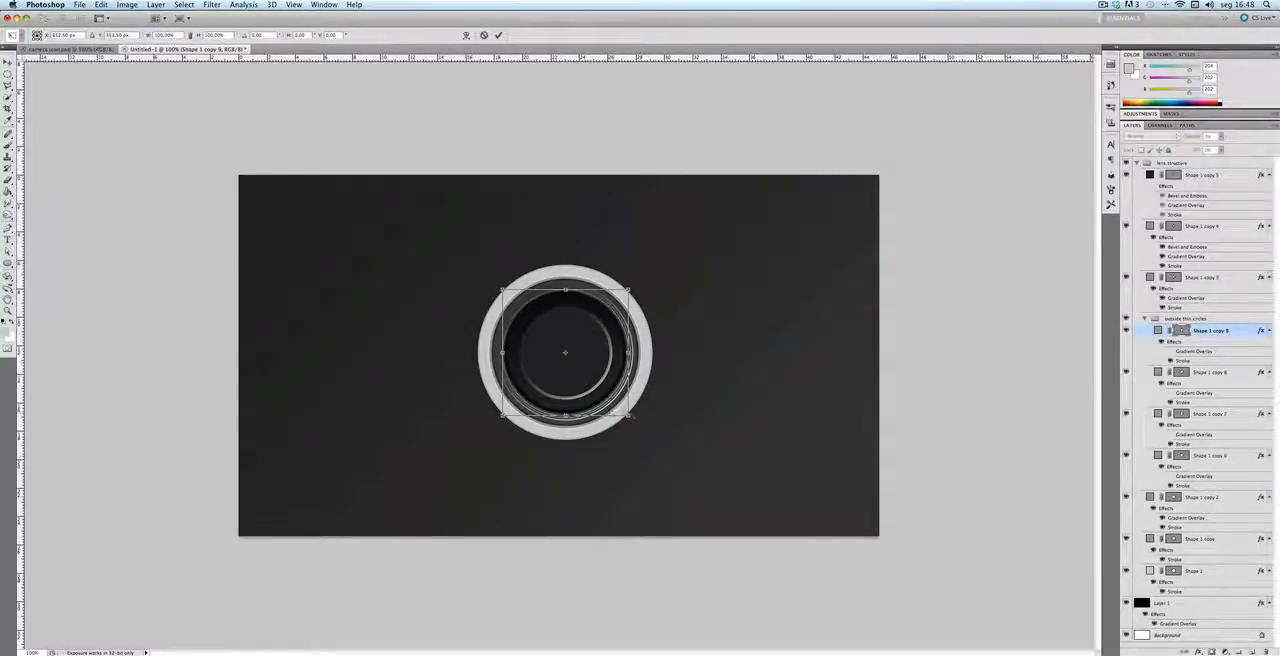
drag(629, 416, 627, 414)
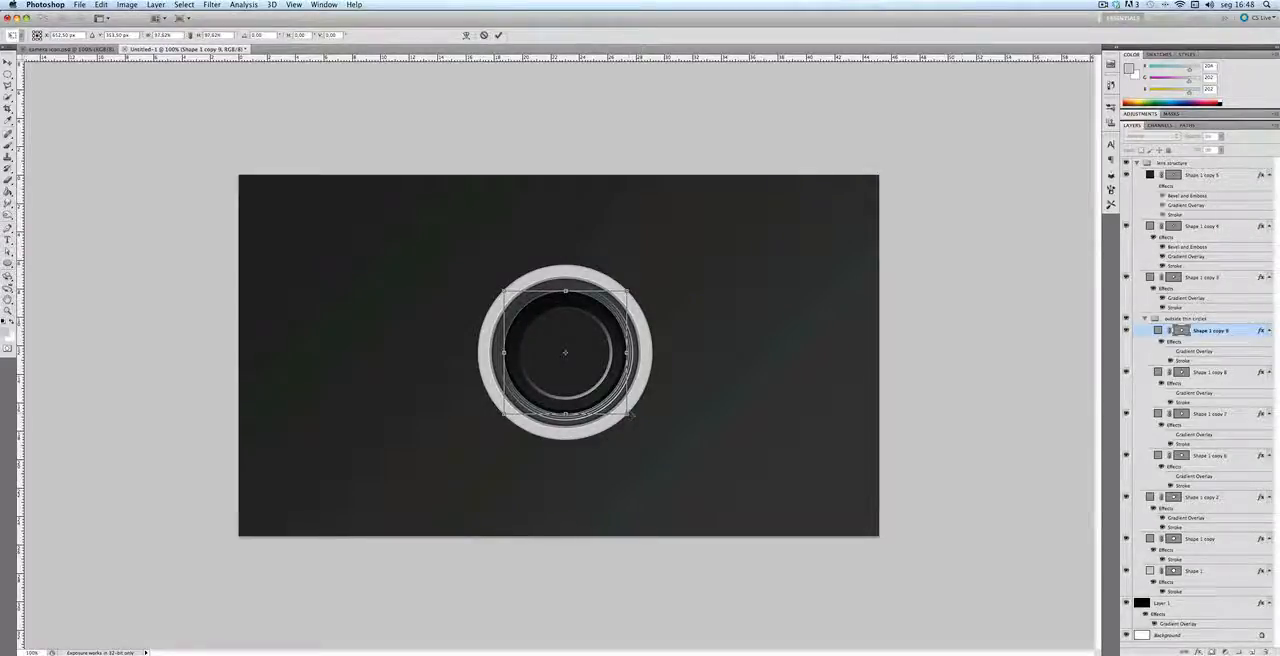
key(Return)
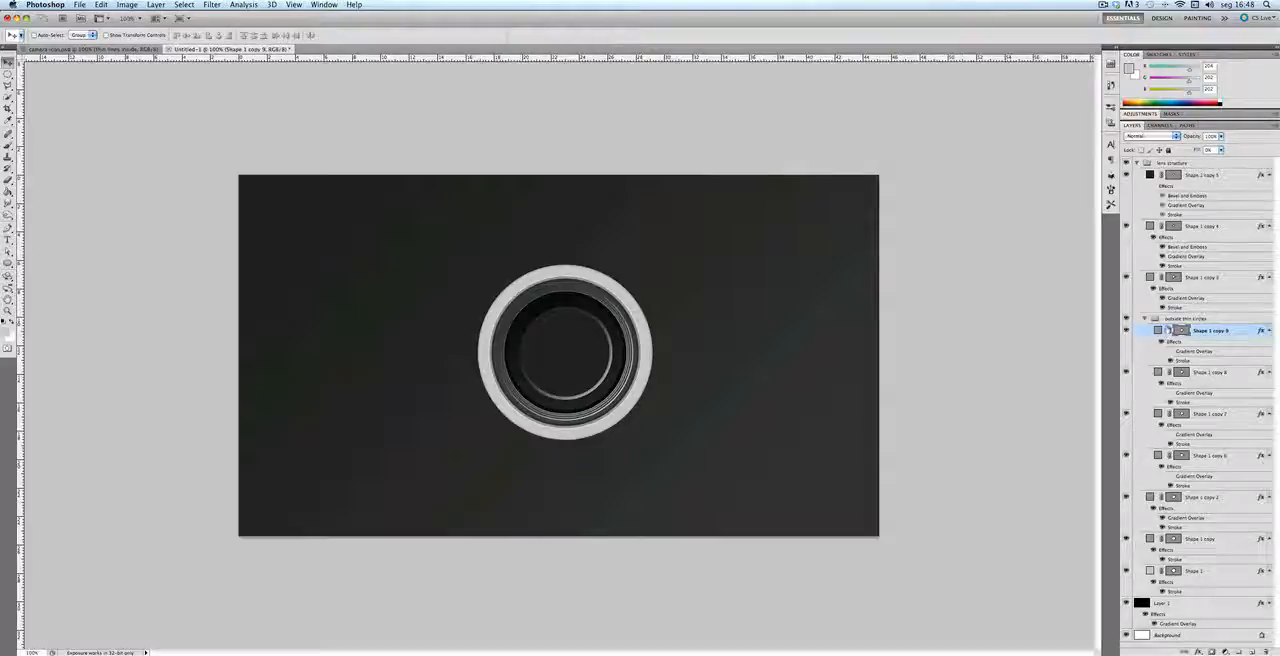
Step: Set the opacity of the outside thin circles group to 80%
click(1176, 319)
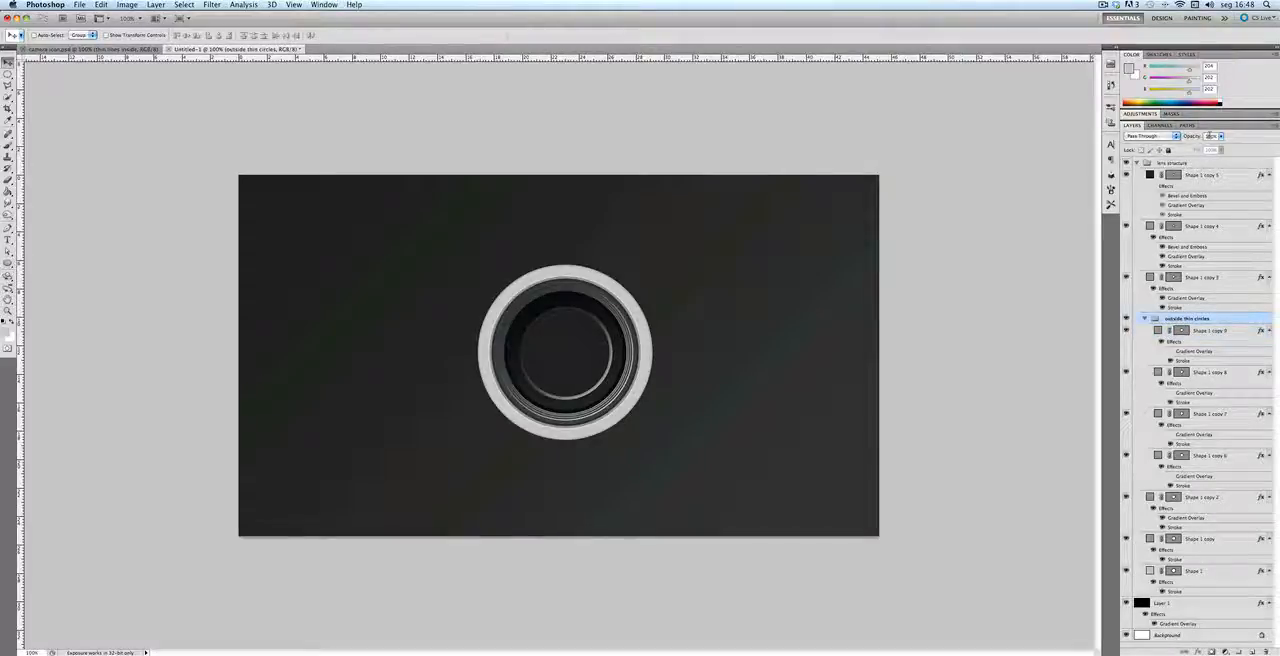
text(80)
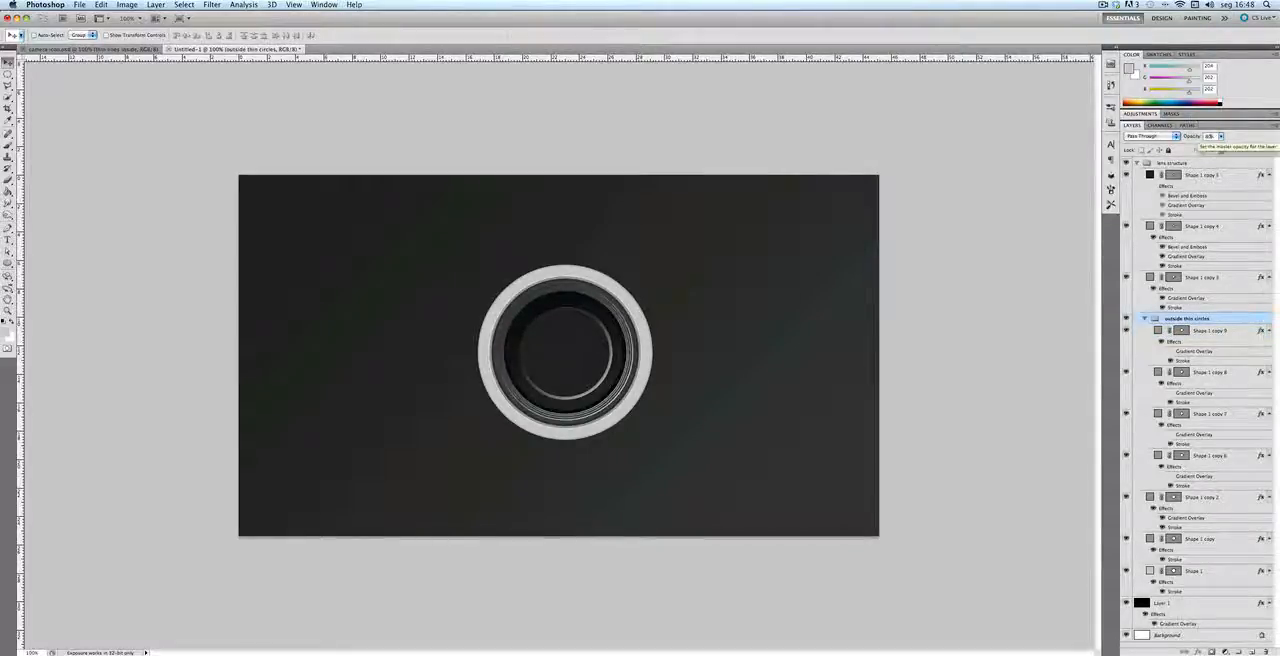
key(Return)
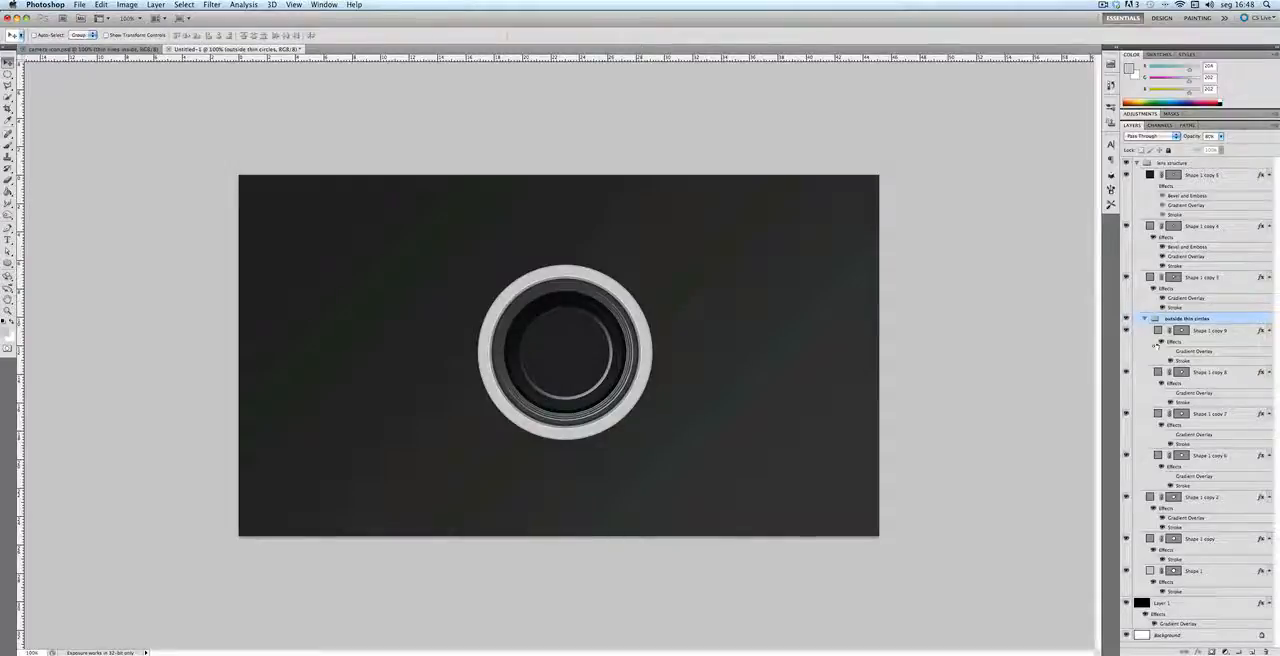
Step: Collapse the outside thin circles group and duplicate it
click(1144, 319)
key(super+alt+a)
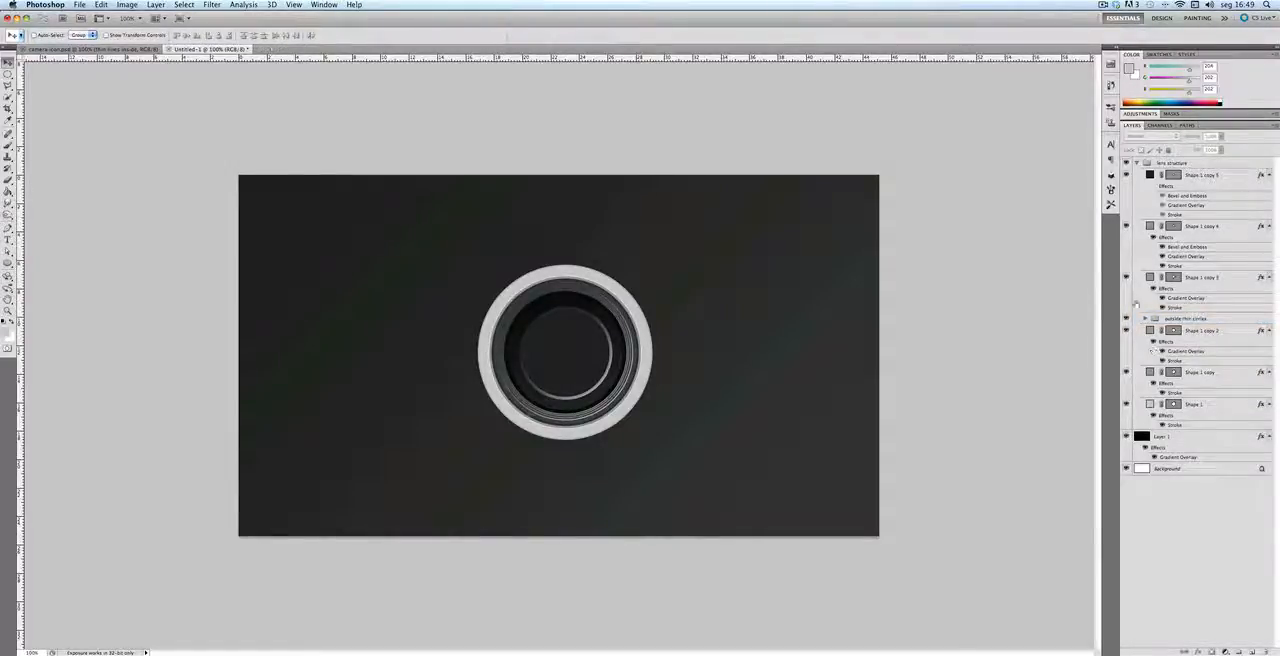
click(1185, 318)
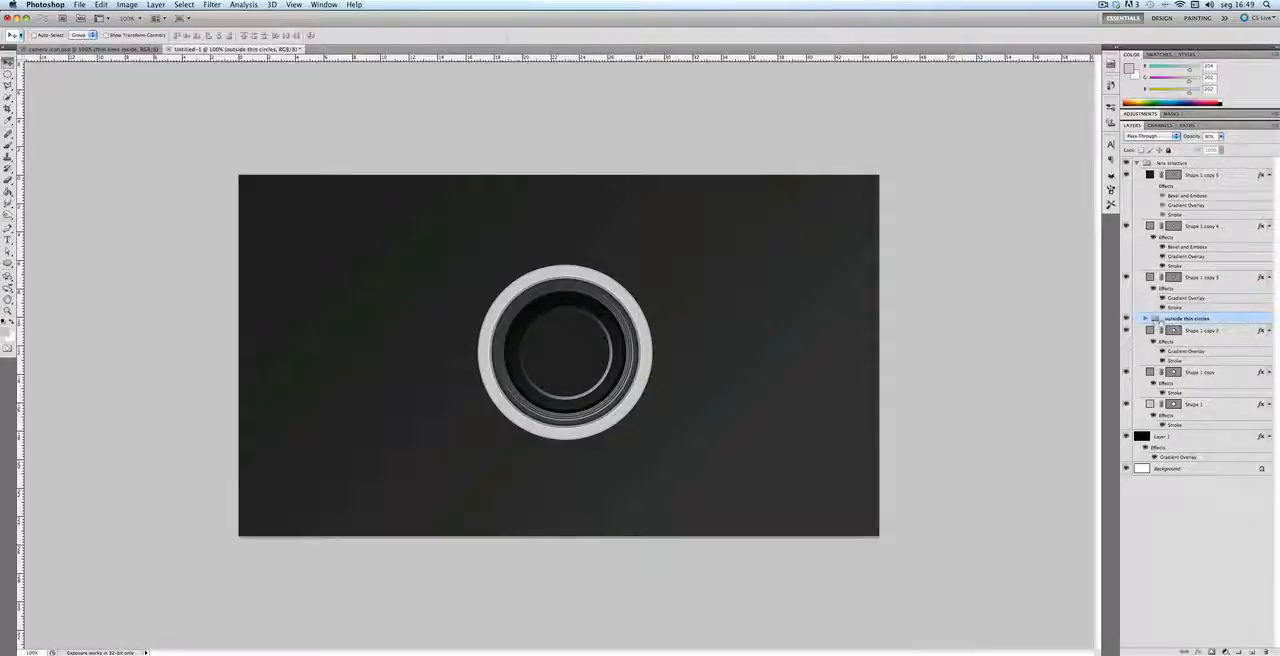
drag(1187, 318, 1252, 652)
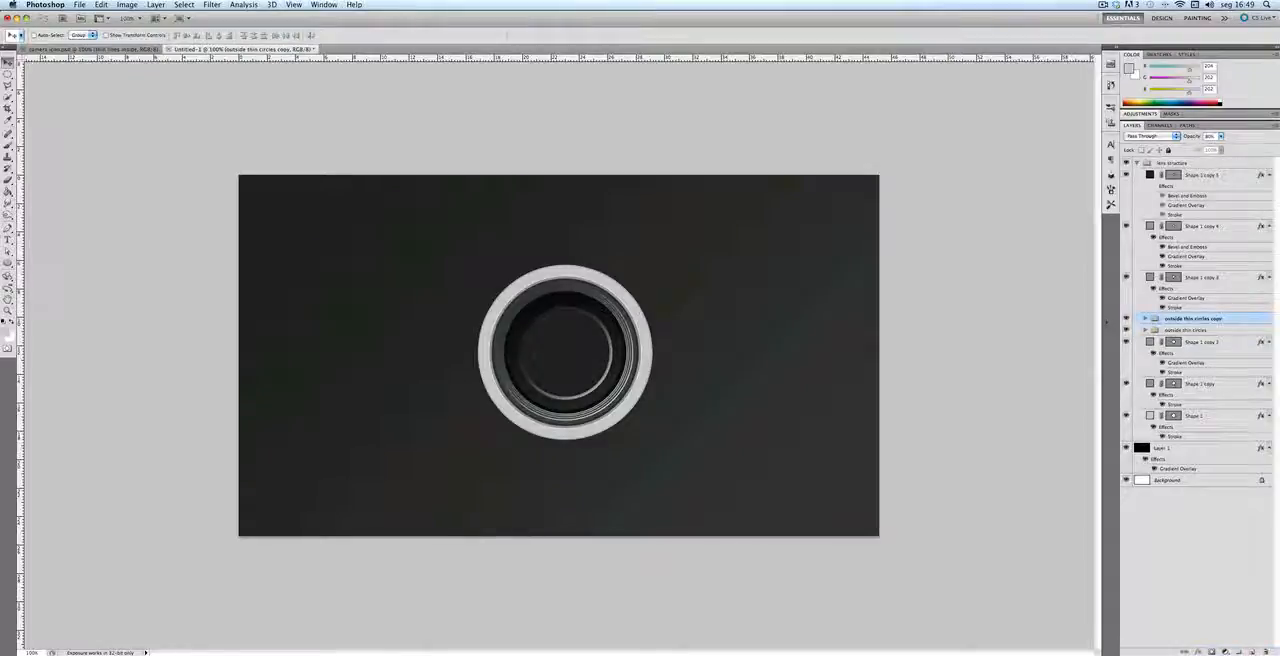
Step: Rename the duplicated outside thin circles group as "inside thin circles"
double_click(1200, 318)
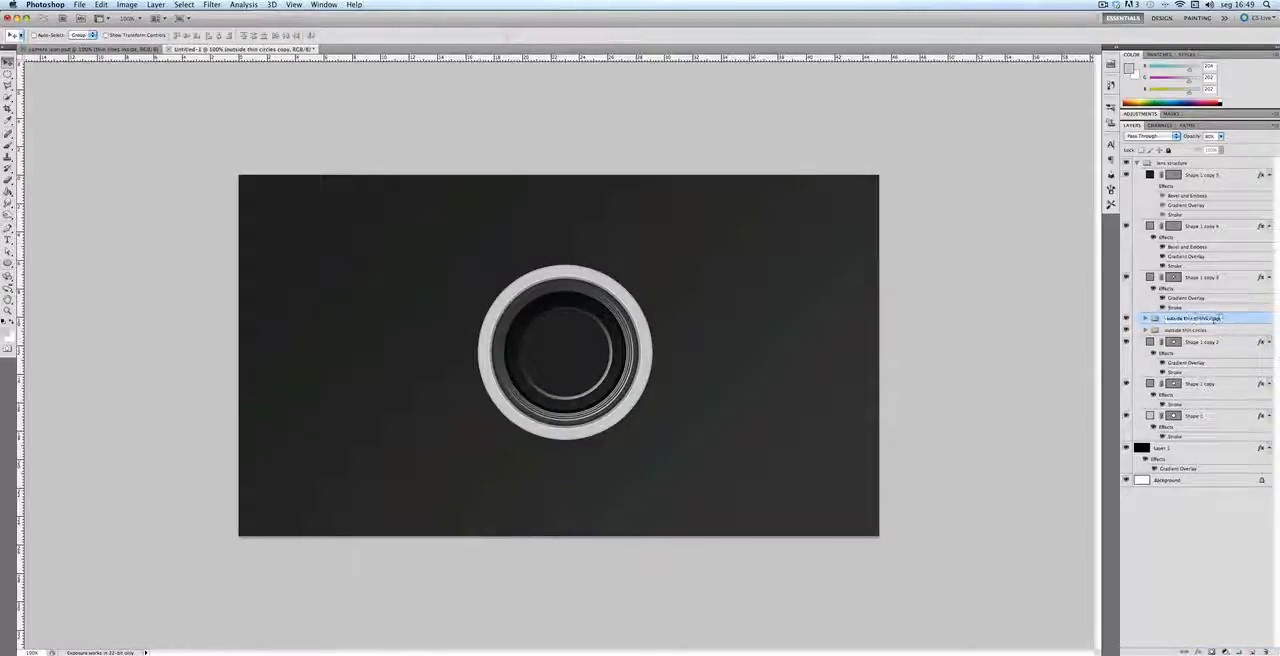
click(1217, 320)
key(BackSpace)
key(BackSpace)
key(BackSpace)
key(BackSpace)
key(BackSpace)
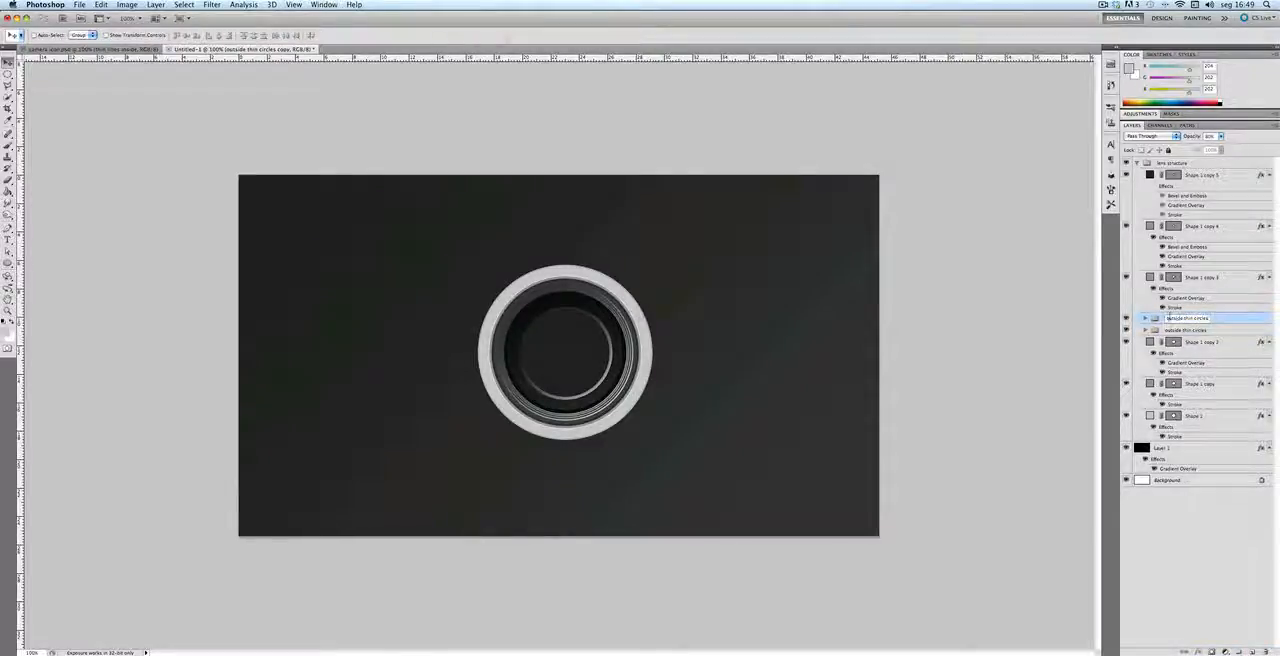
drag(1183, 318, 1146, 320)
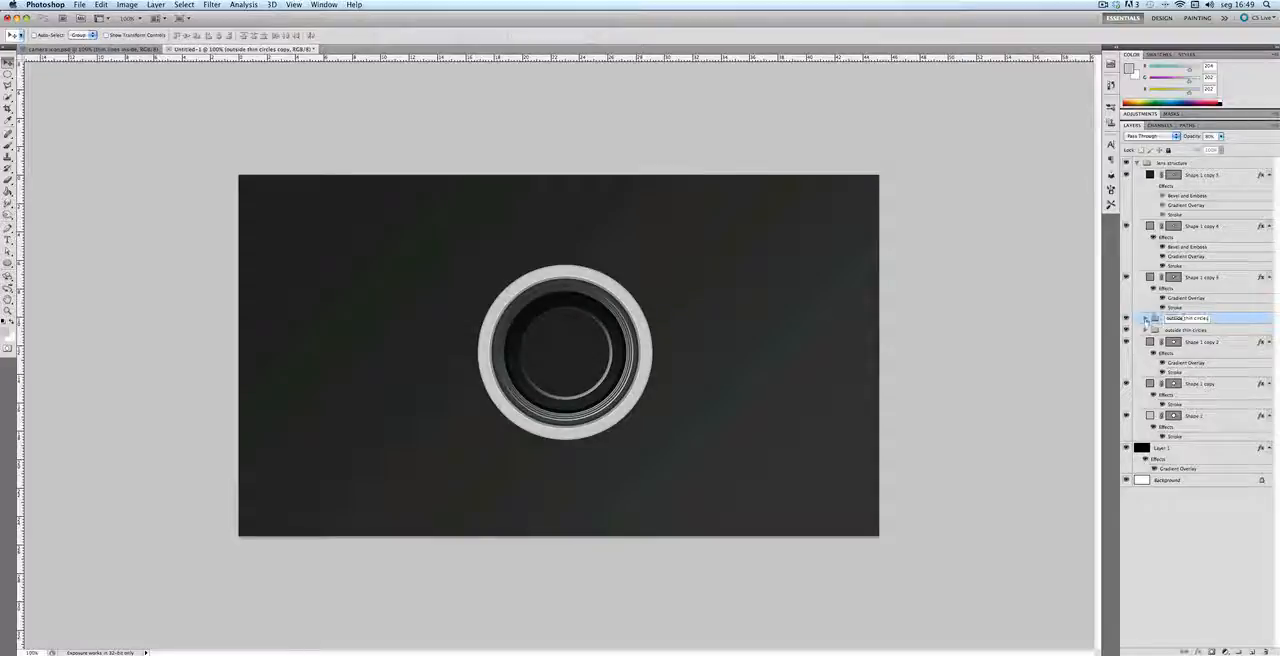
text(inside)
key(Return)
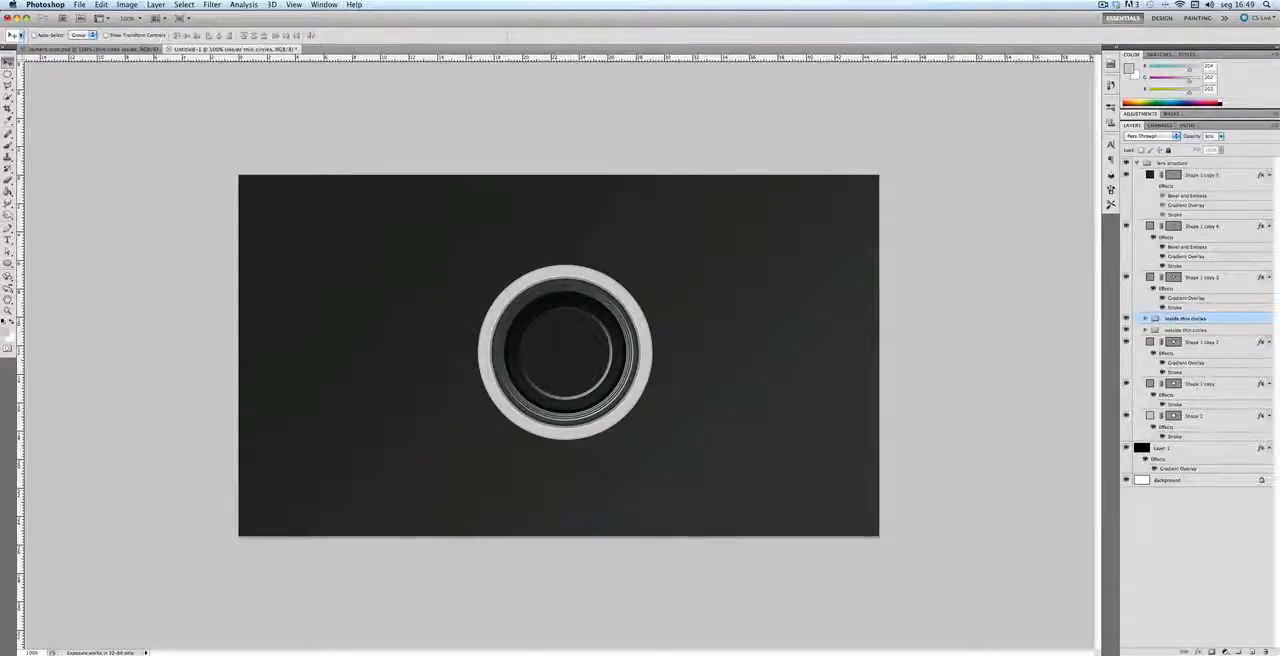
Step: Scale the inside thin circles group down proportionally about its center to roughly half size
key(super+t)
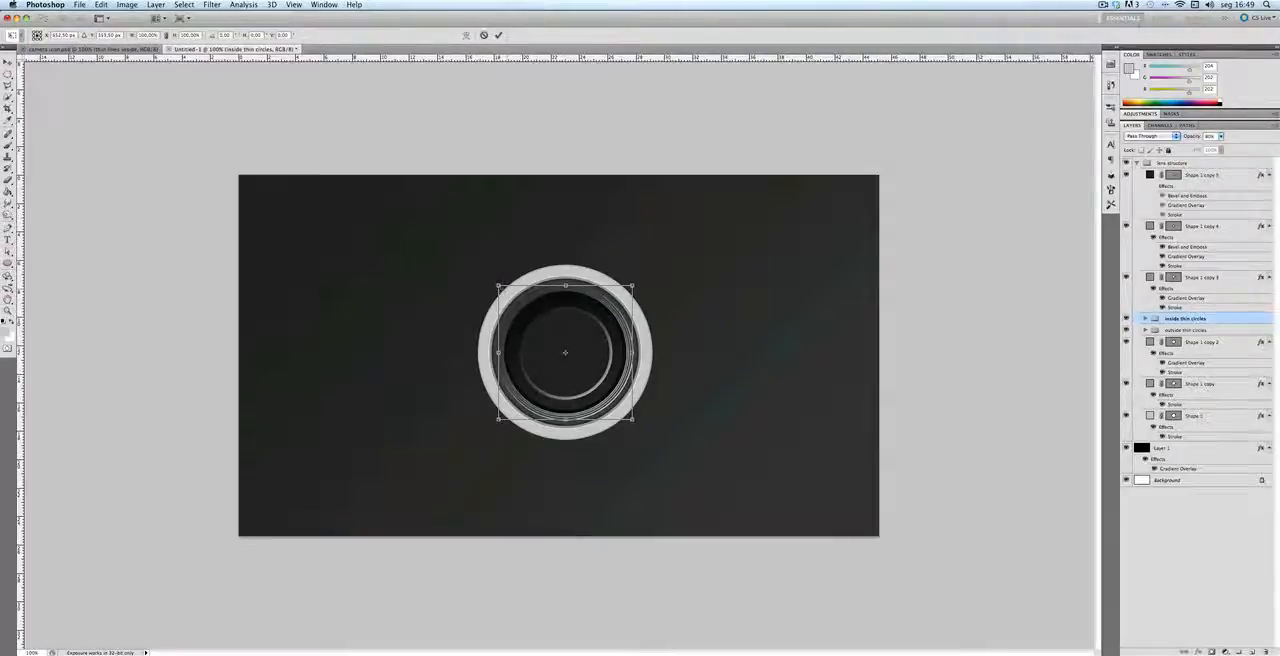
drag(632, 418, 601, 387)
drag(522, 325, 530, 333)
key(Return)
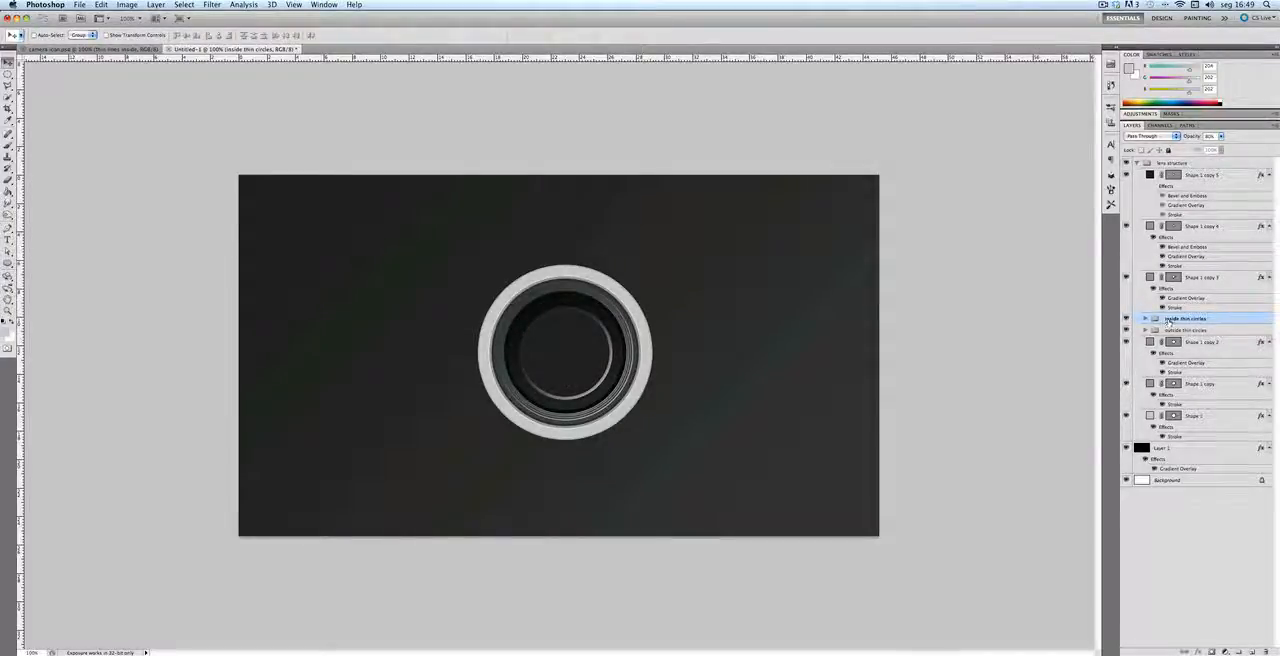
Step: Move the inside thin circles group above the lens structure group and enlarge it about its center to about 118%
drag(1170, 320, 1166, 163)
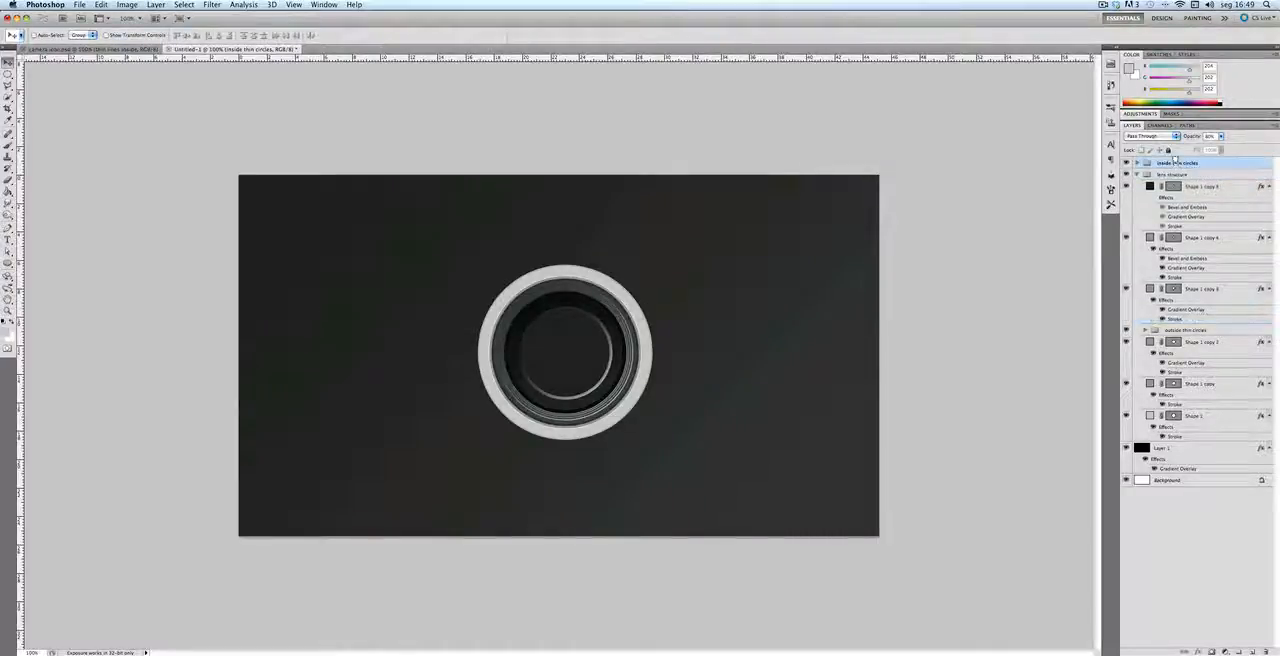
key(ctrl+t)
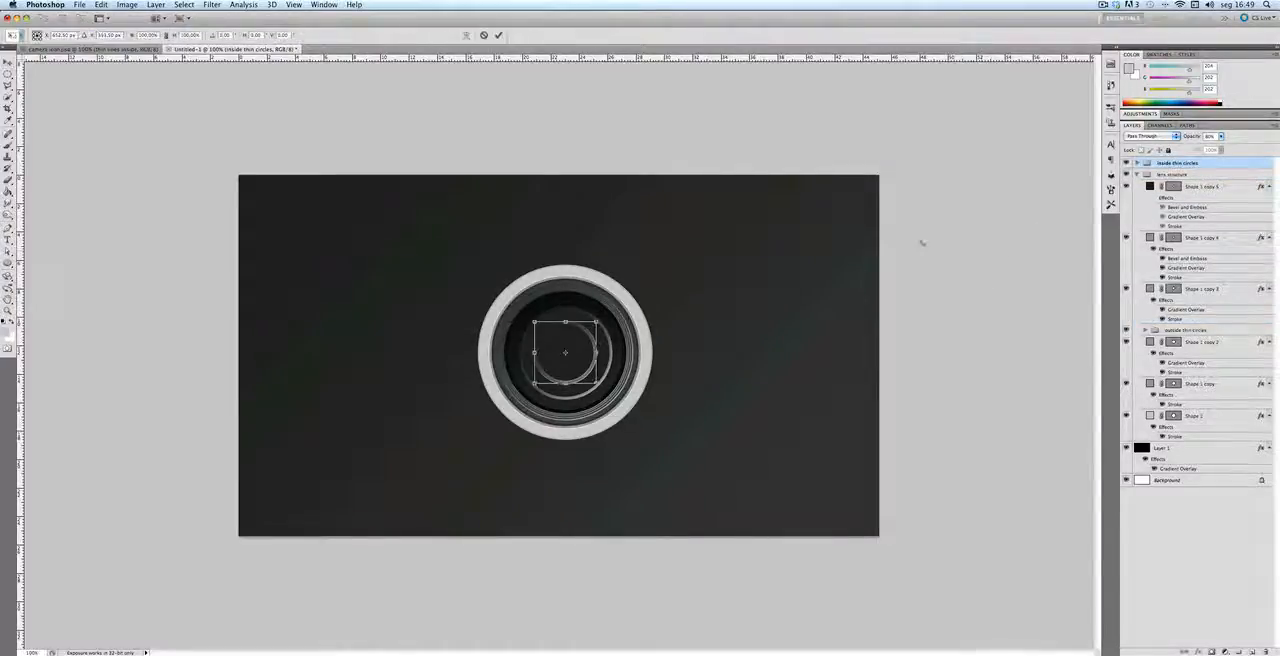
drag(597, 384, 601, 388)
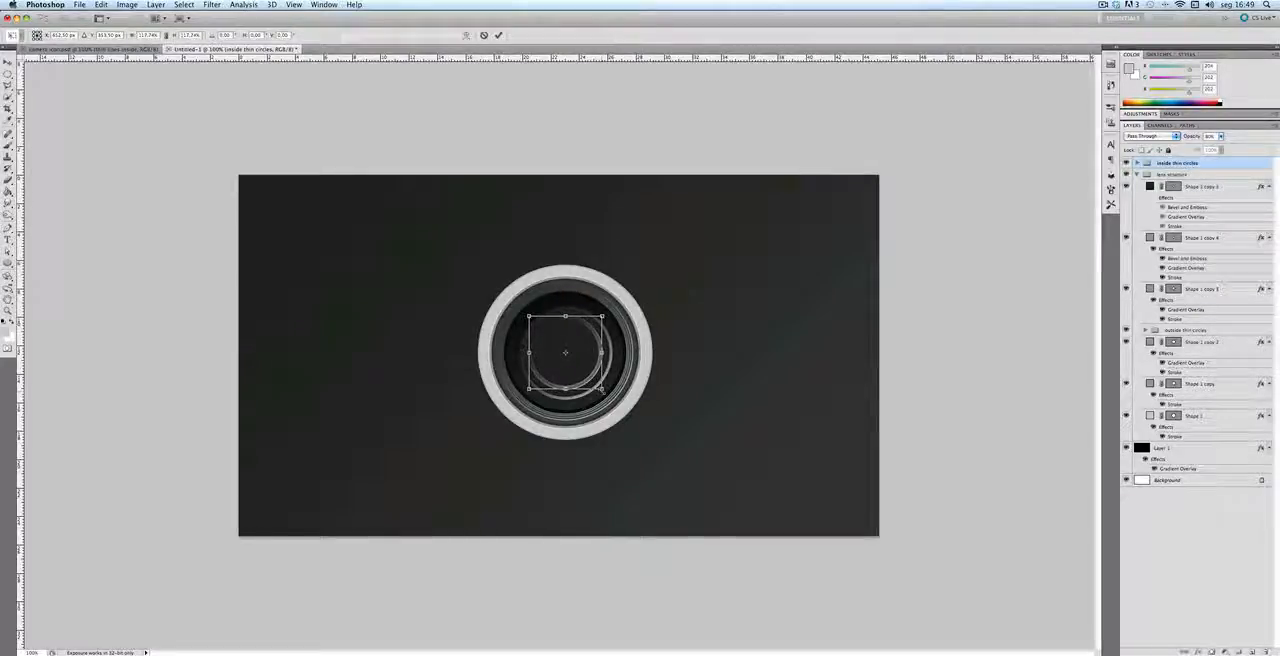
key(Return)
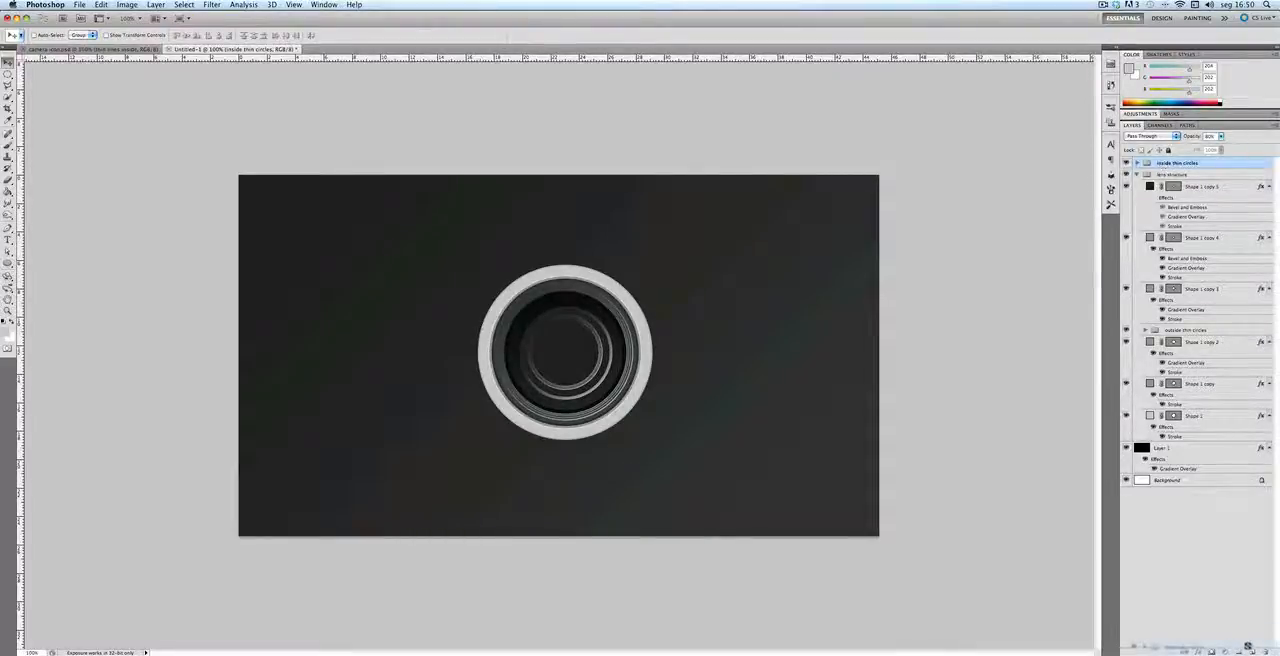
Step: Duplicate the inside thin circles group and scale the duplicate down about its center to about 86%
drag(1252, 651, 1252, 651)
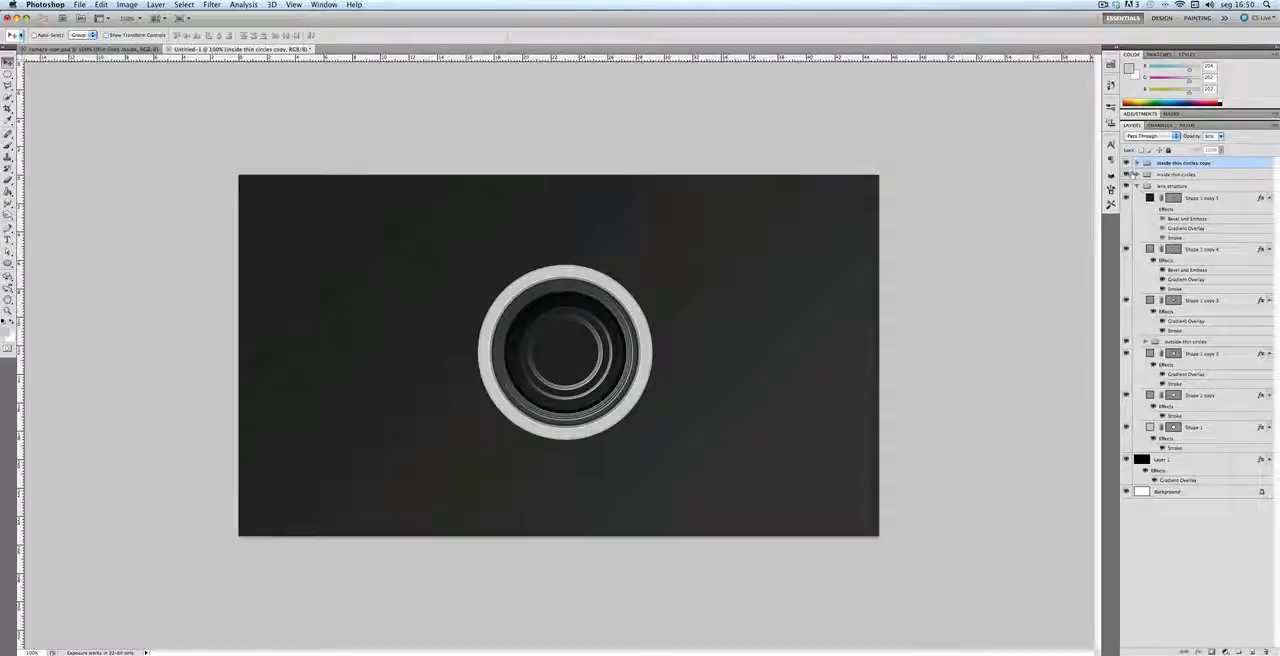
key(super+t)
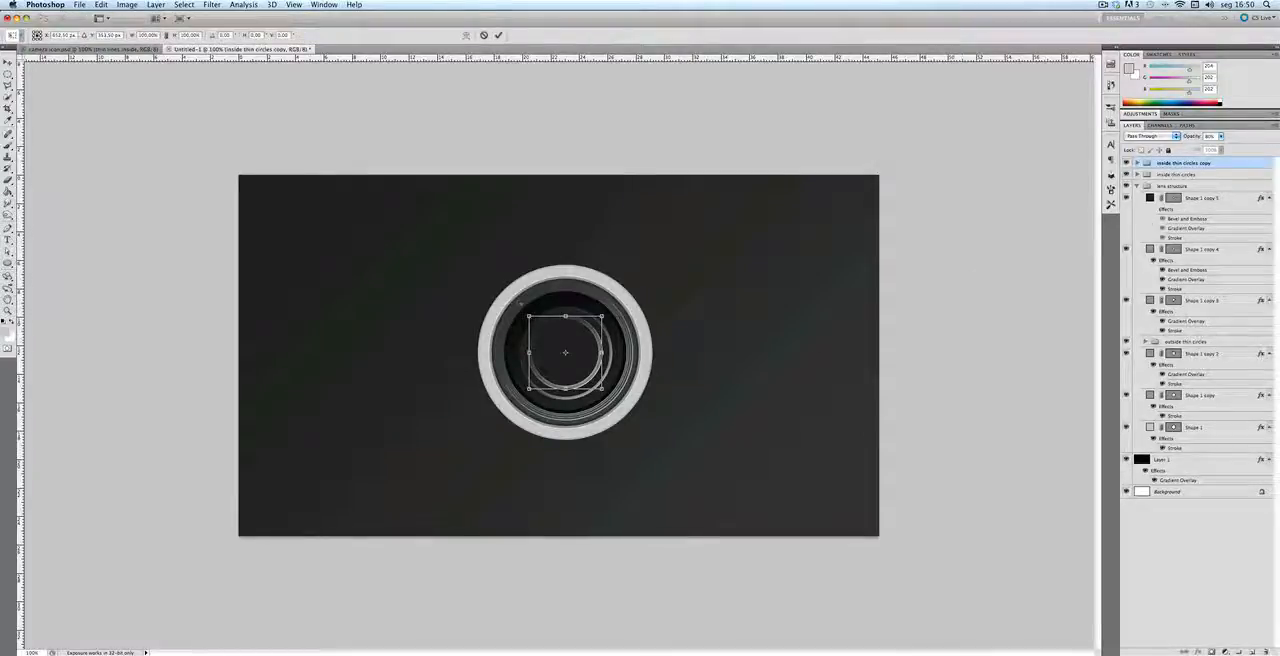
drag(529, 316, 531, 321)
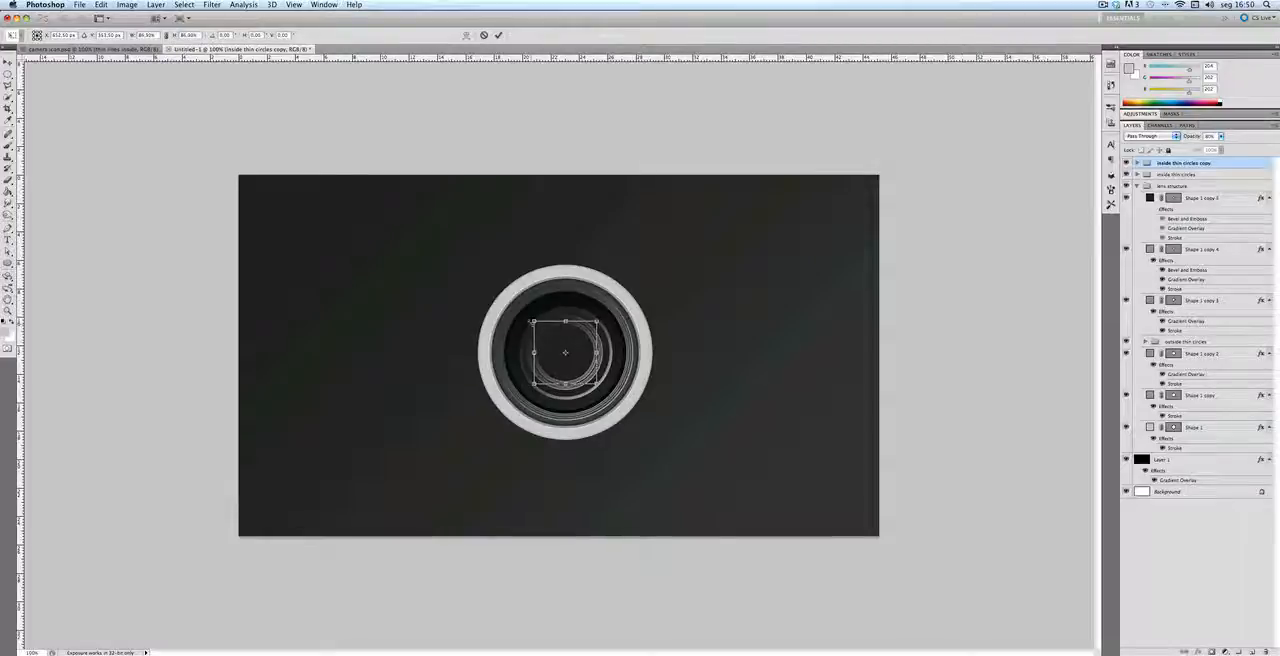
key(Return)
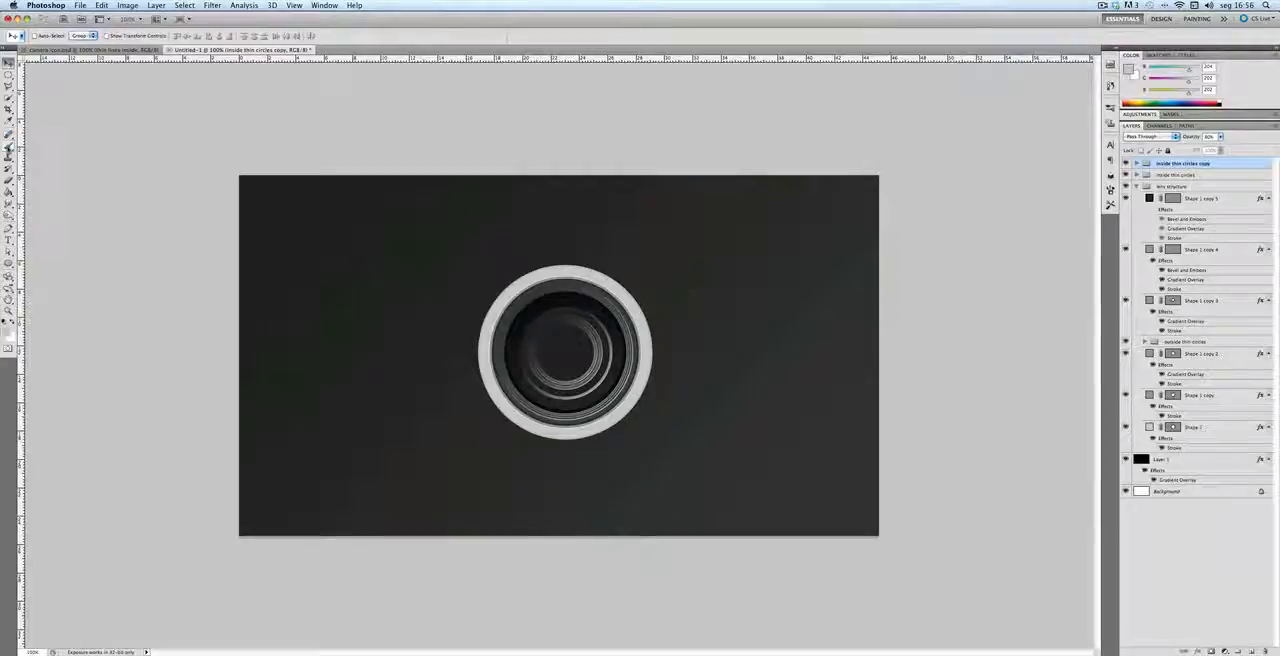
Step: Create a new layer above all groups and set the Brush tool to 50 px size with 45% hardness
click(9, 147)
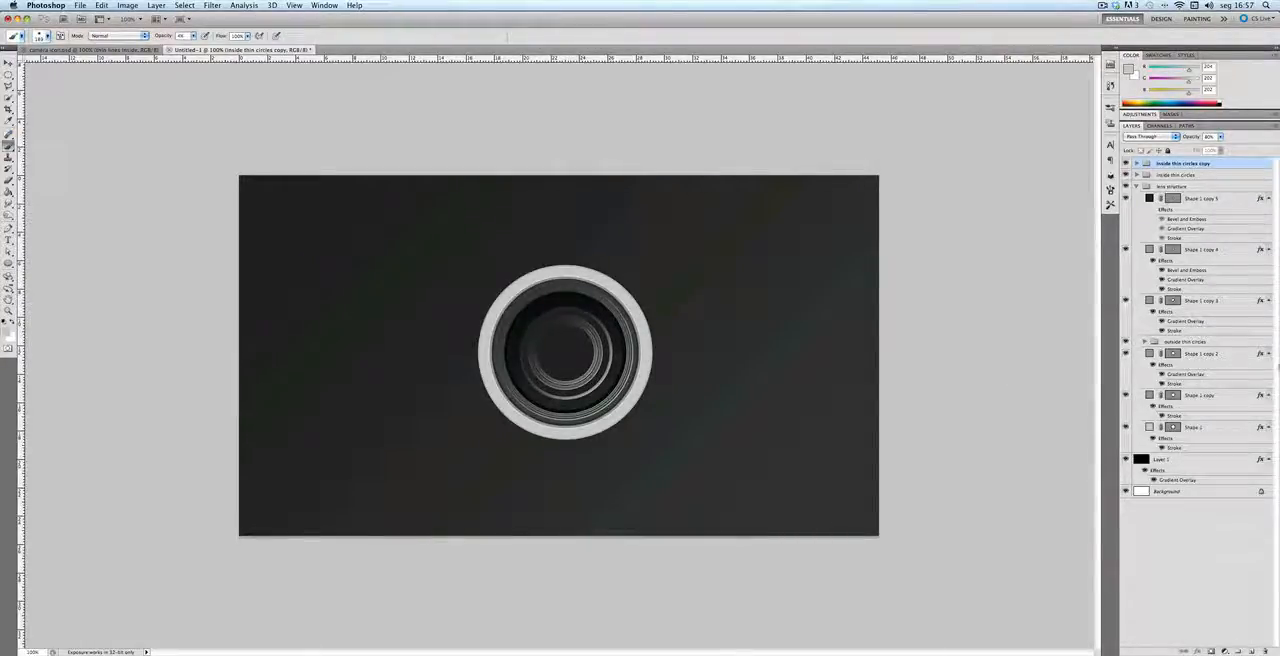
click(1252, 651)
right_click(502, 305)
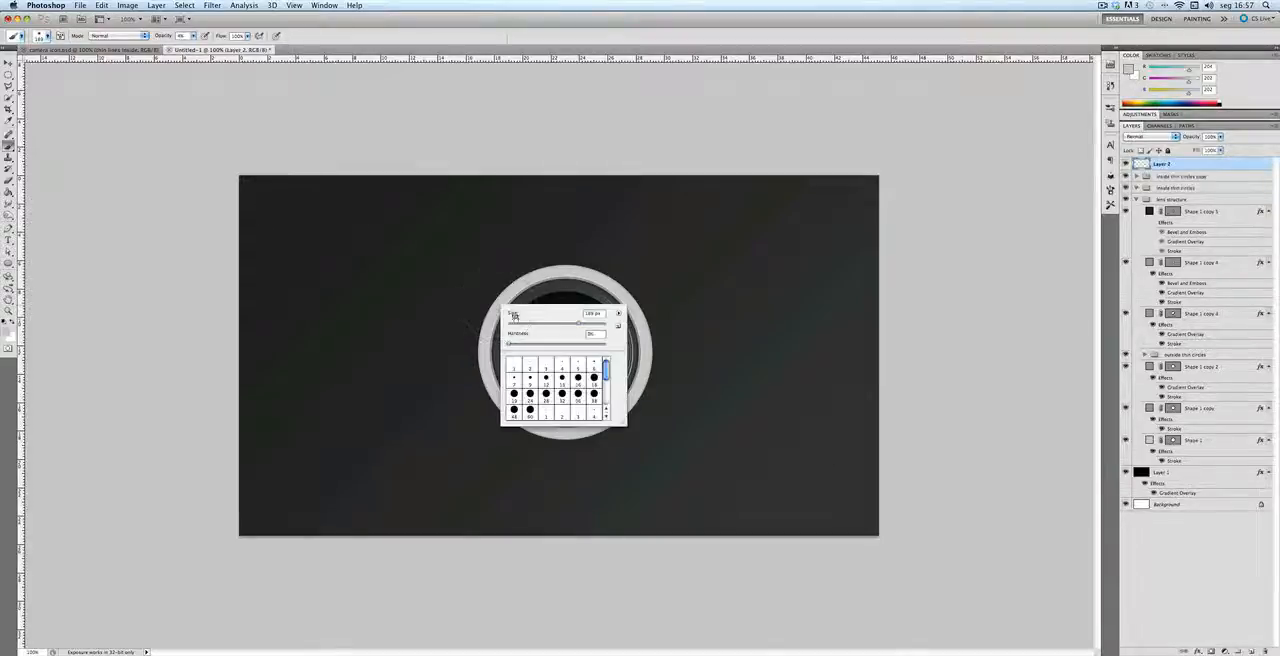
drag(578, 325, 535, 325)
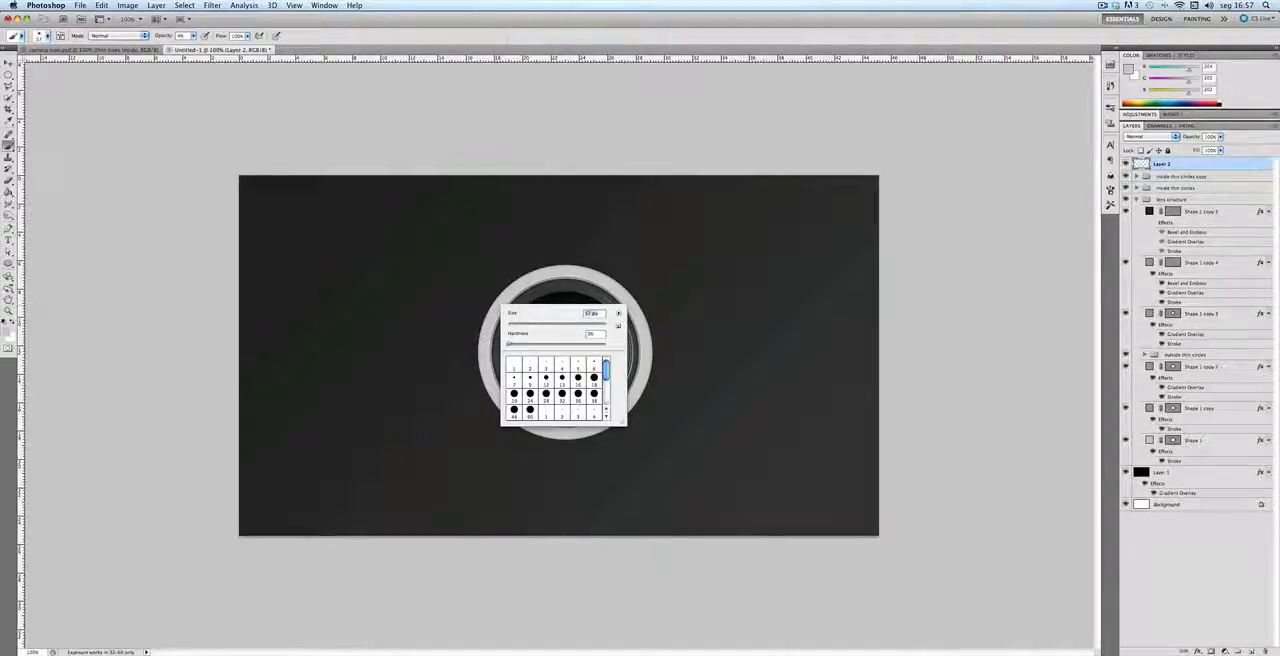
right_click(673, 278)
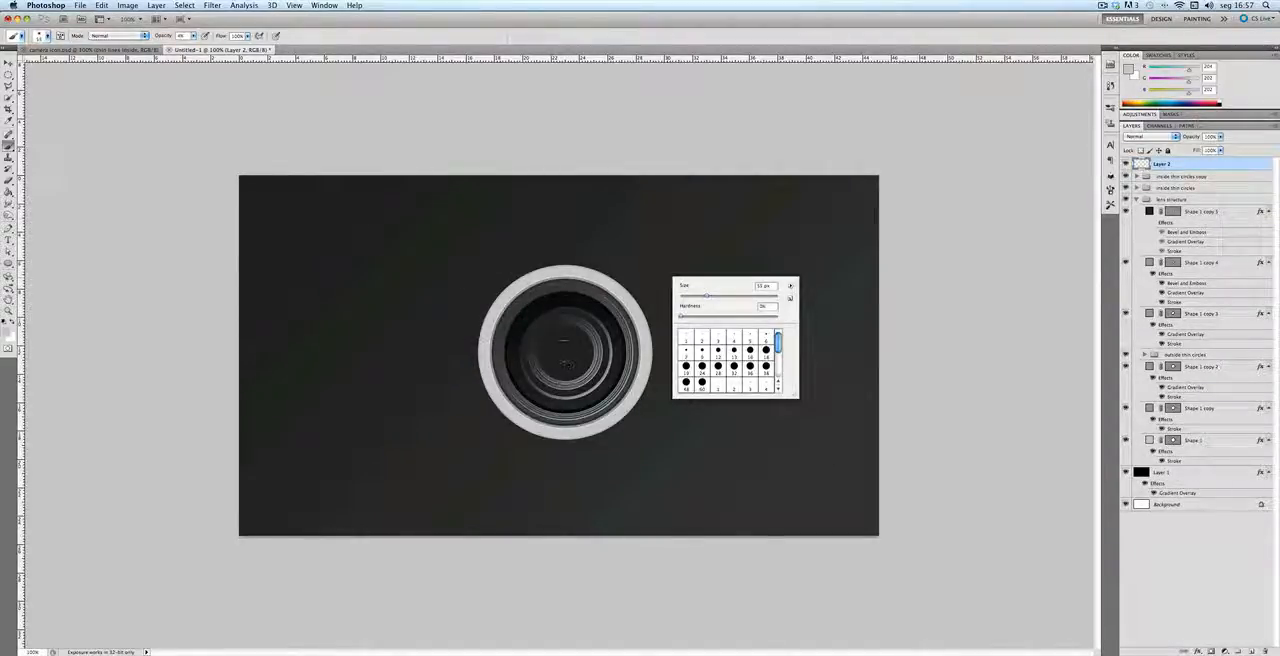
drag(708, 296, 704, 297)
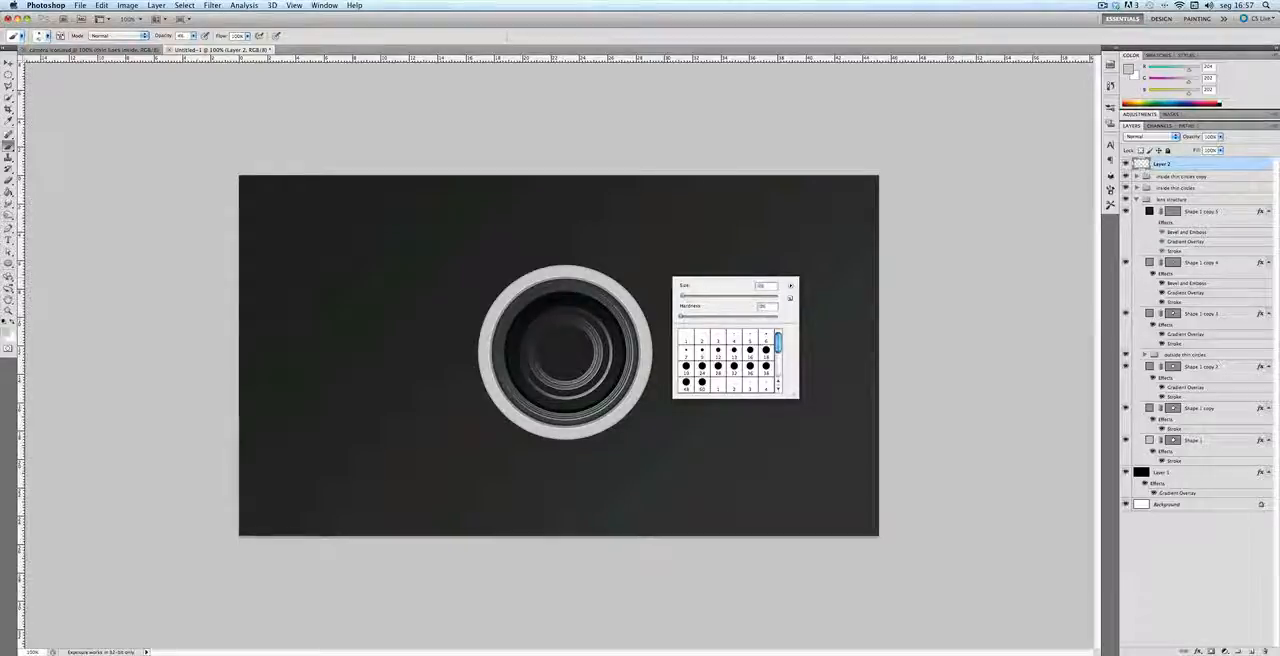
text(0)
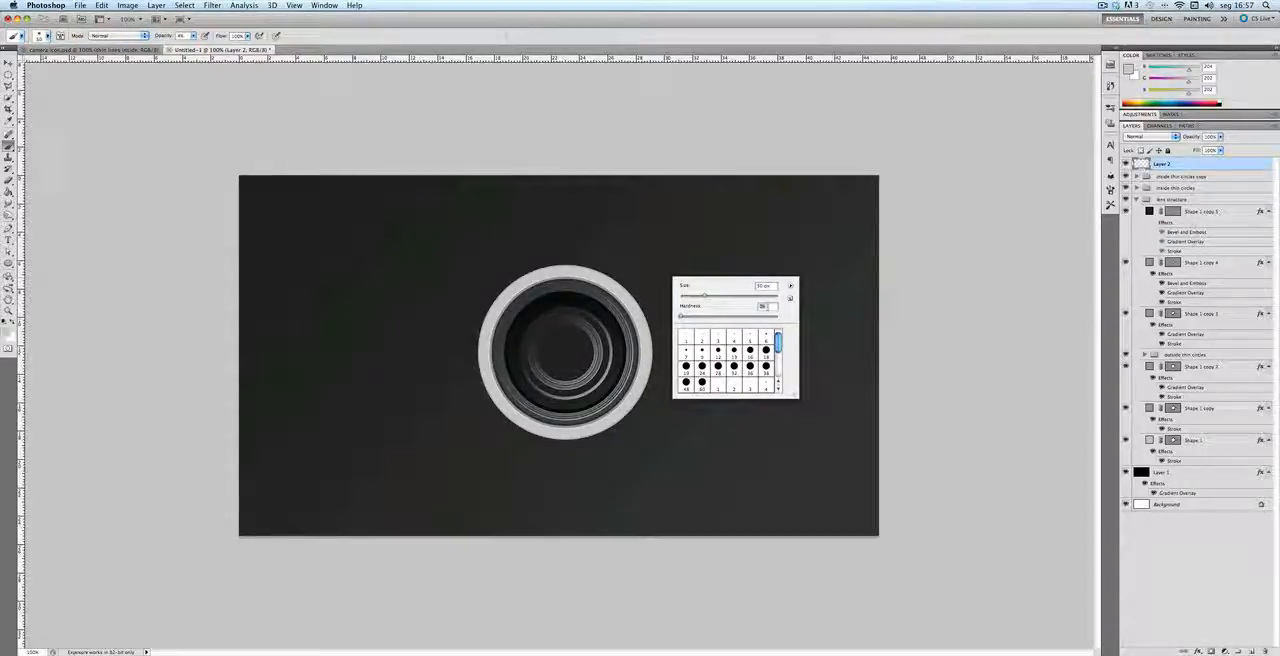
text(45)
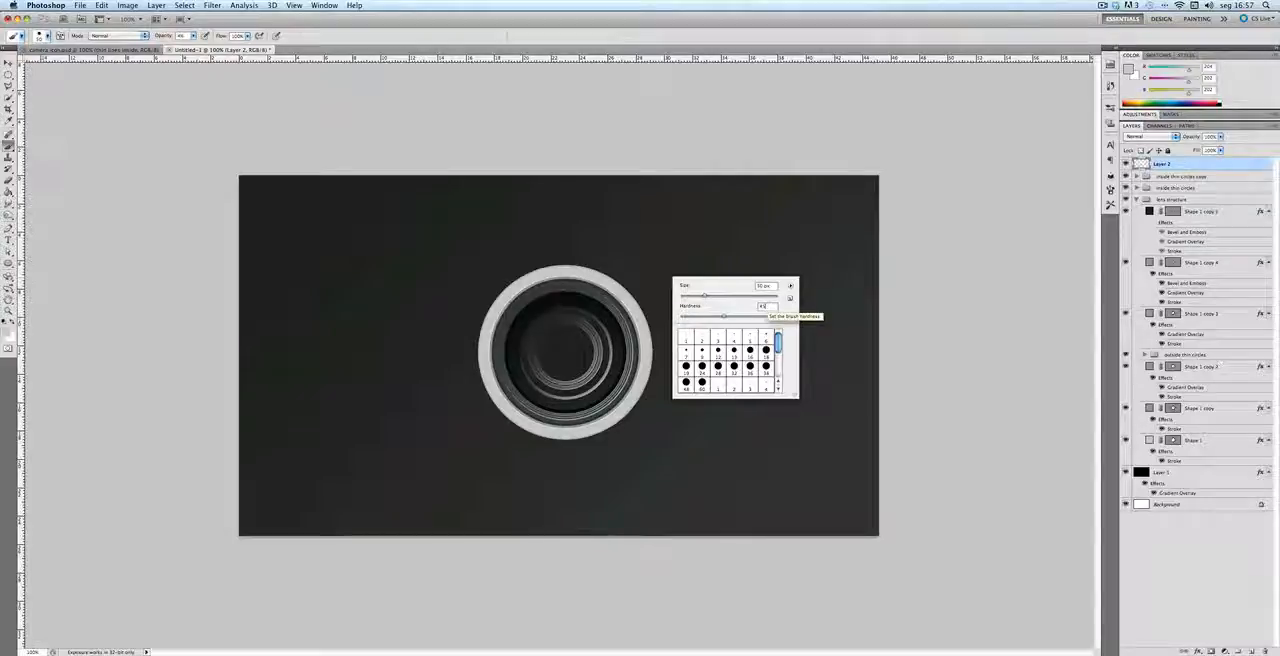
key(Return)
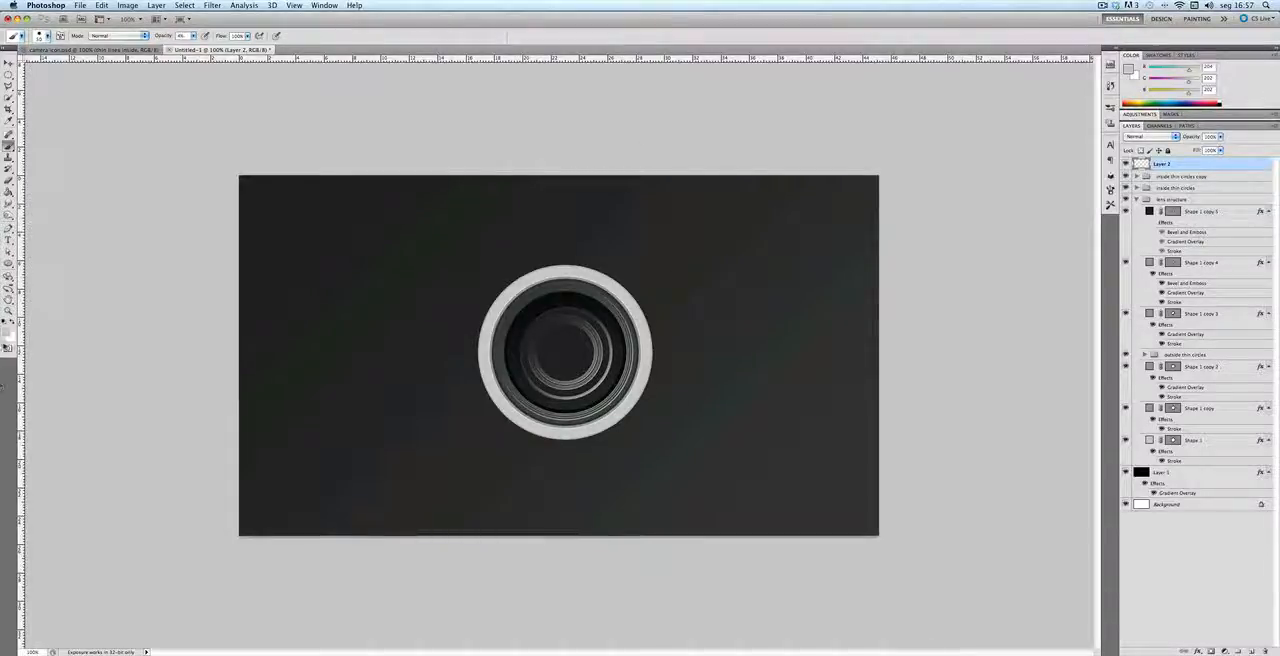
Step: Set the foreground color to the grey 717779
click(7, 336)
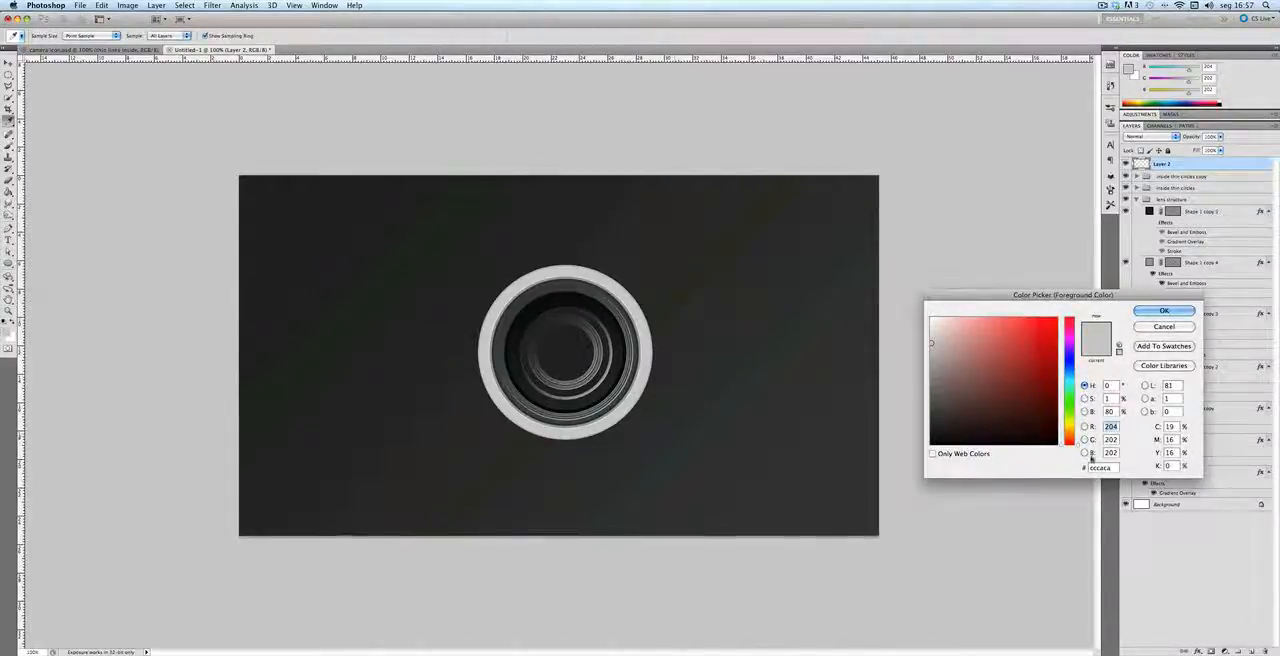
click(1100, 467)
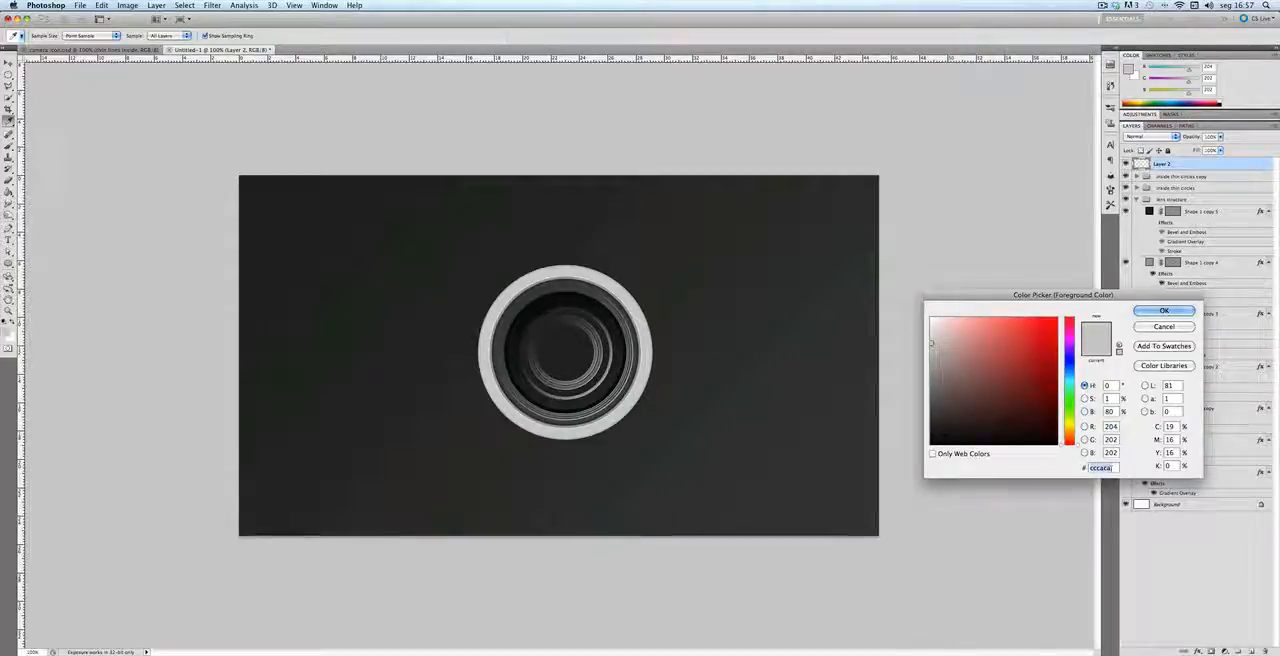
text(717779)
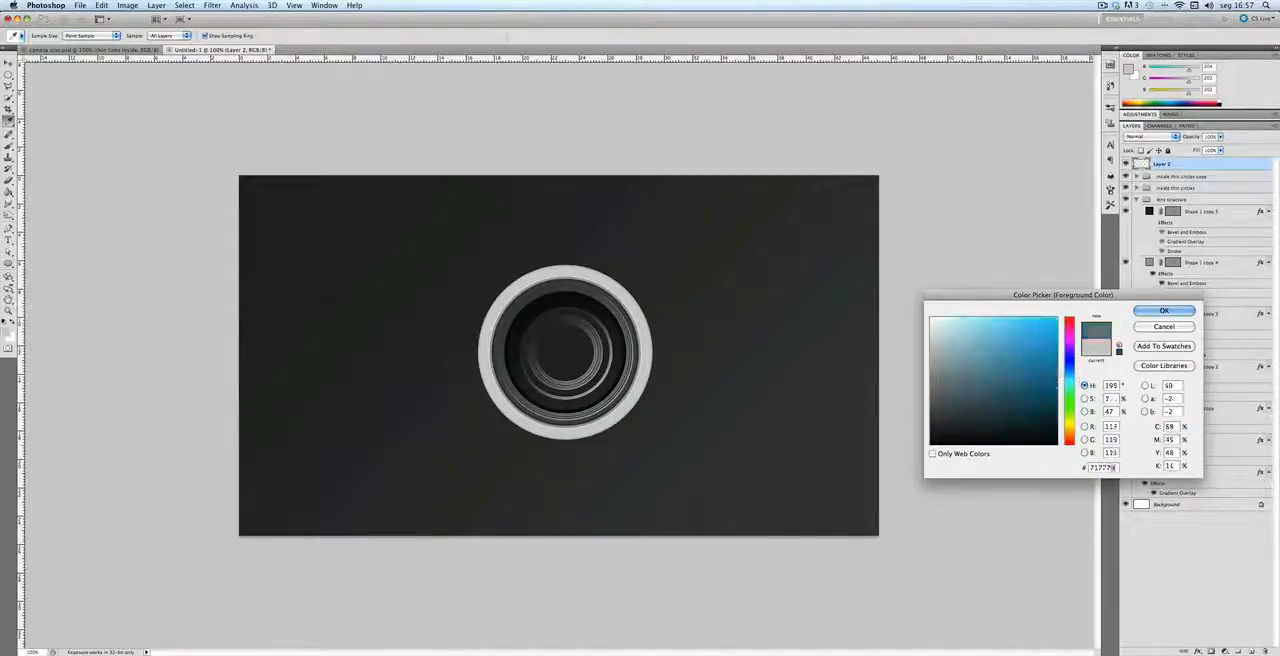
key(Return)
Step: Set the brush to 40 px at 100% opacity and paint a single grey dab at the lens center on the new layer
right_click(573, 355)
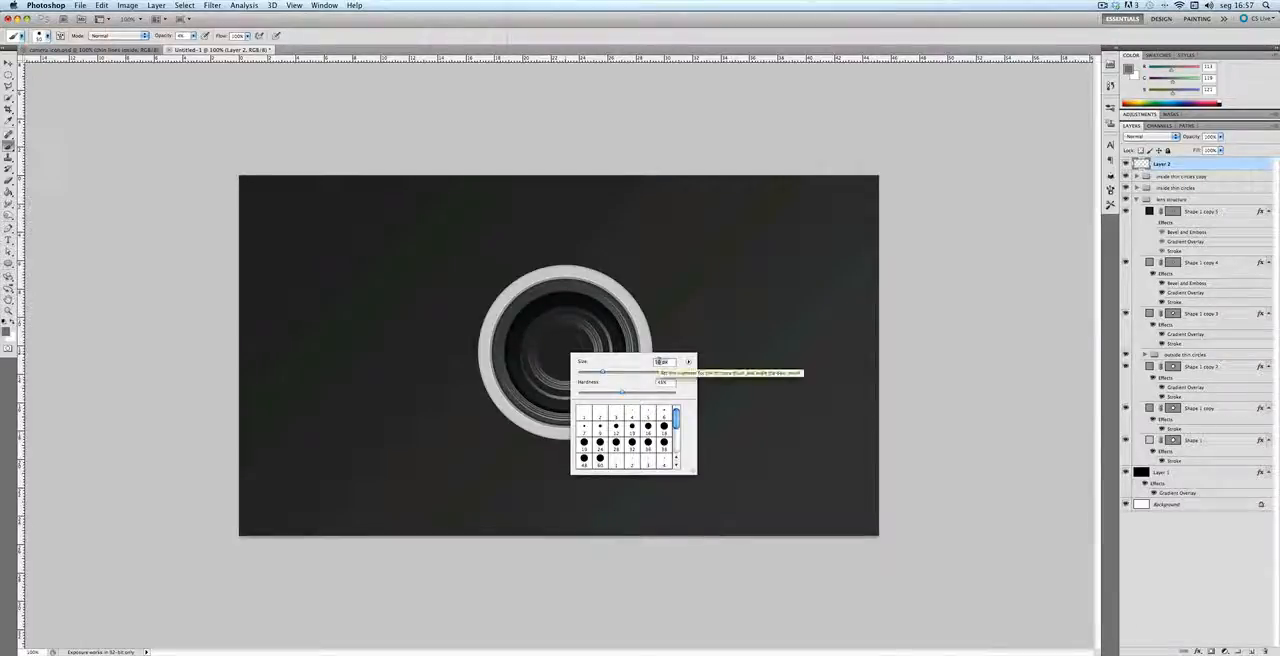
key(Return)
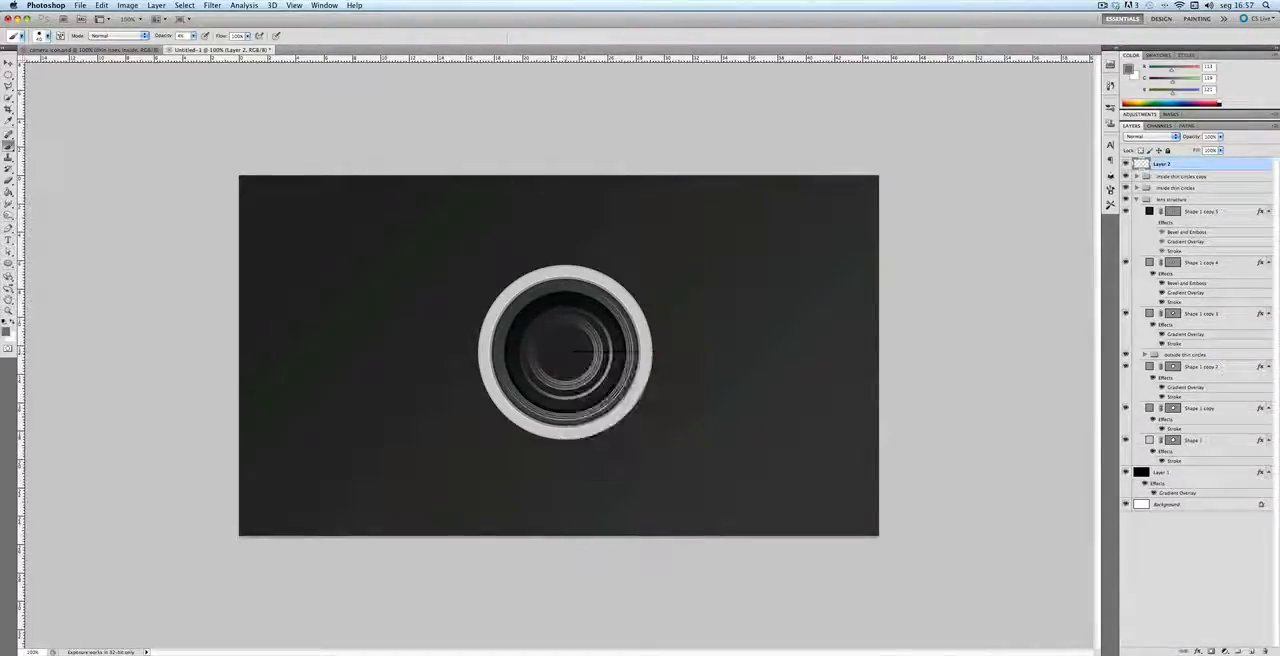
click(565, 352)
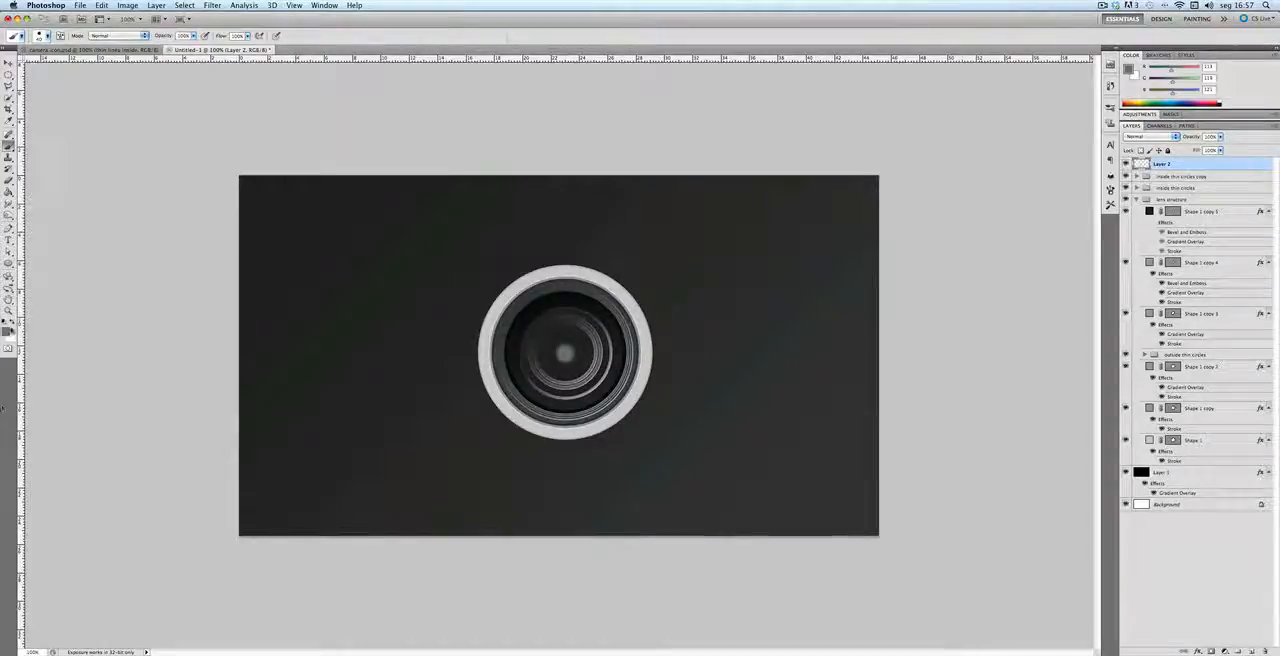
Step: Change the foreground color to white, ffffff
click(10, 328)
double_click(1104, 467)
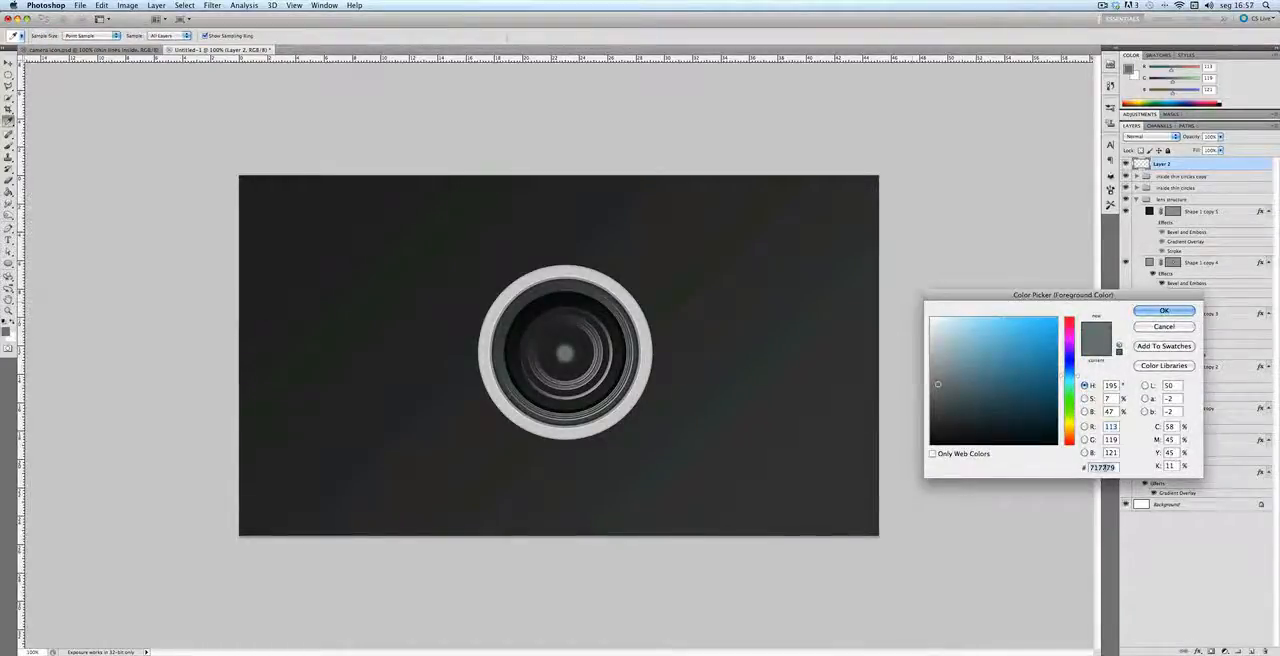
text(ffffff)
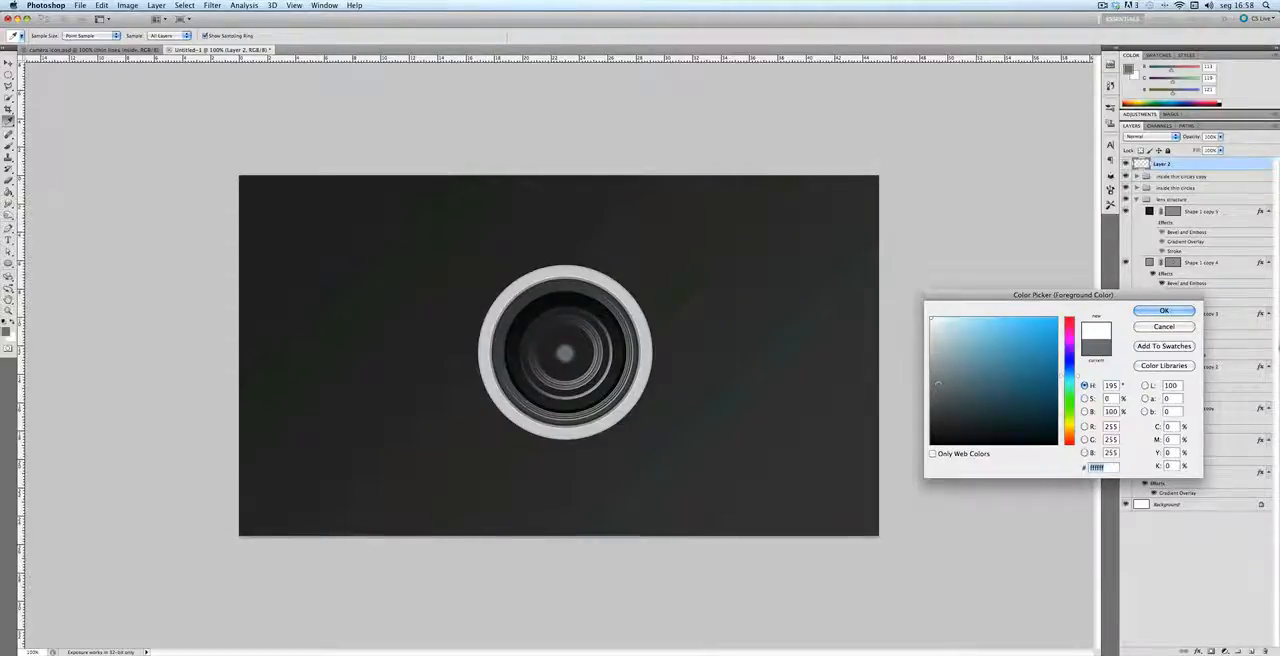
click(1163, 310)
Step: Reduce the brush size to 25 px for the white paint
right_click(552, 357)
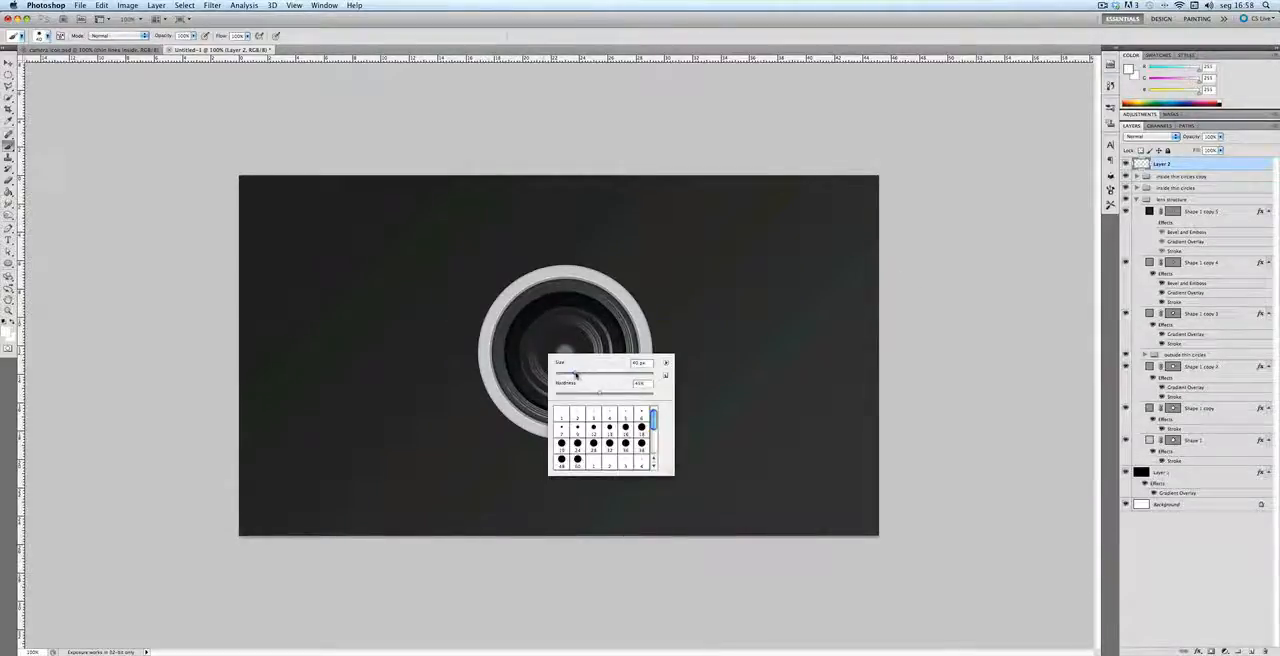
drag(578, 374, 572, 373)
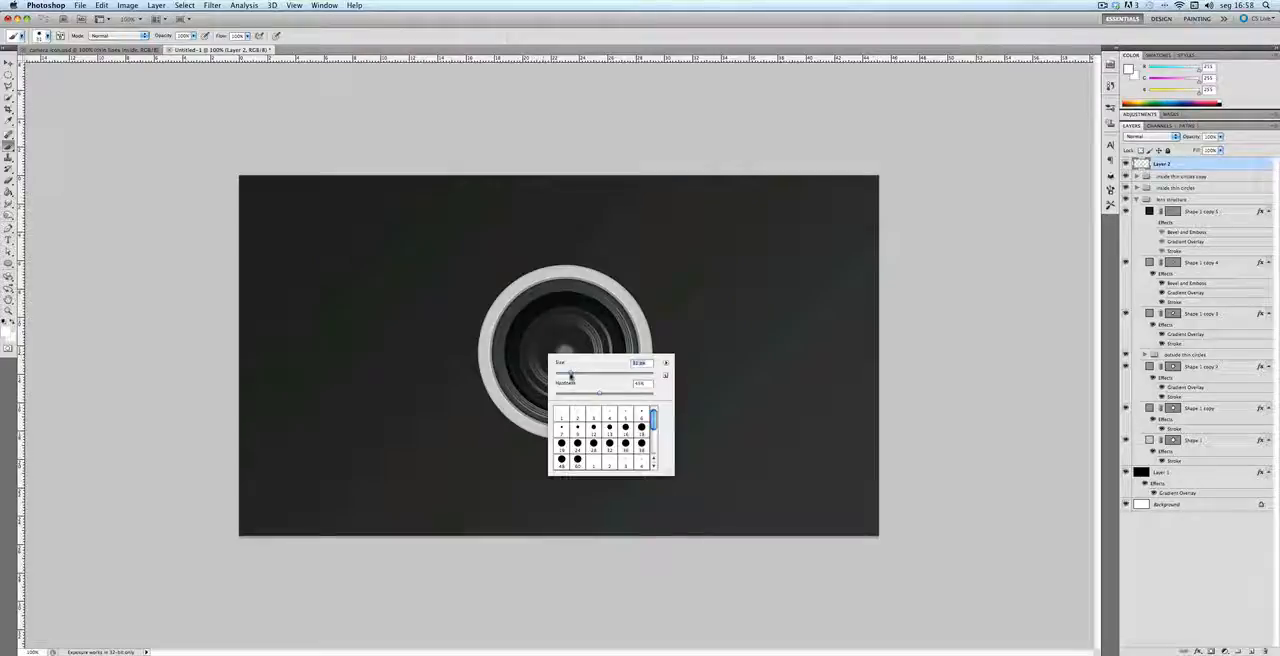
click(606, 67)
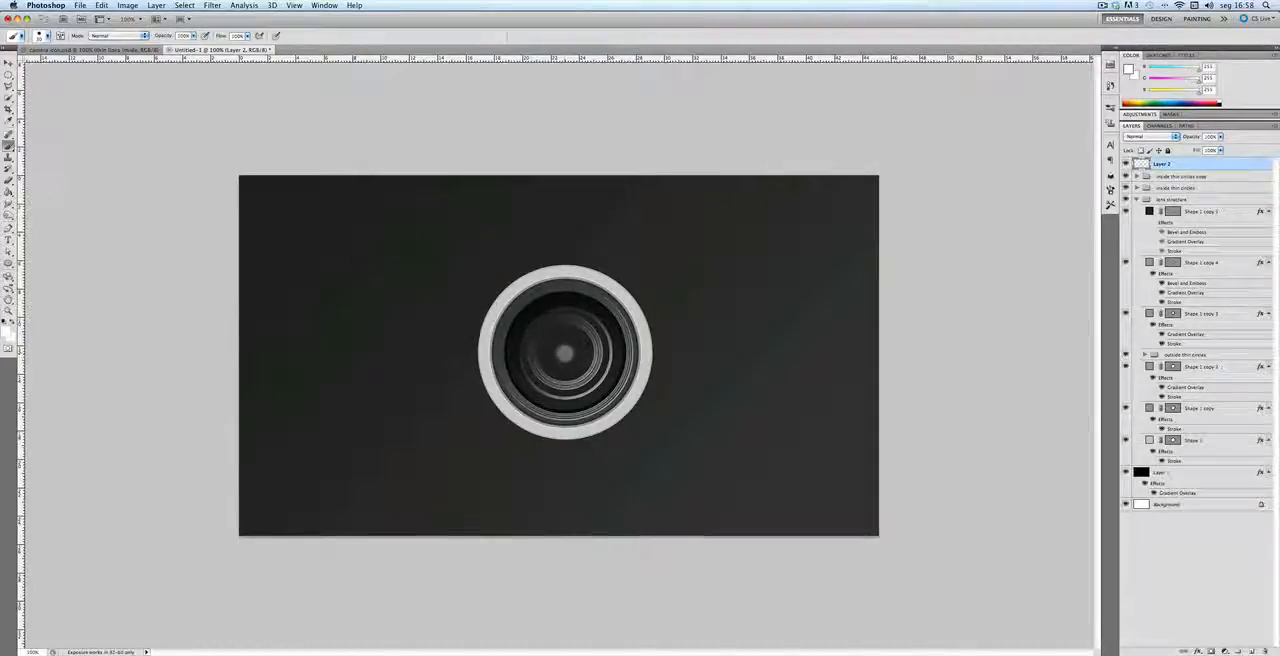
right_click(571, 355)
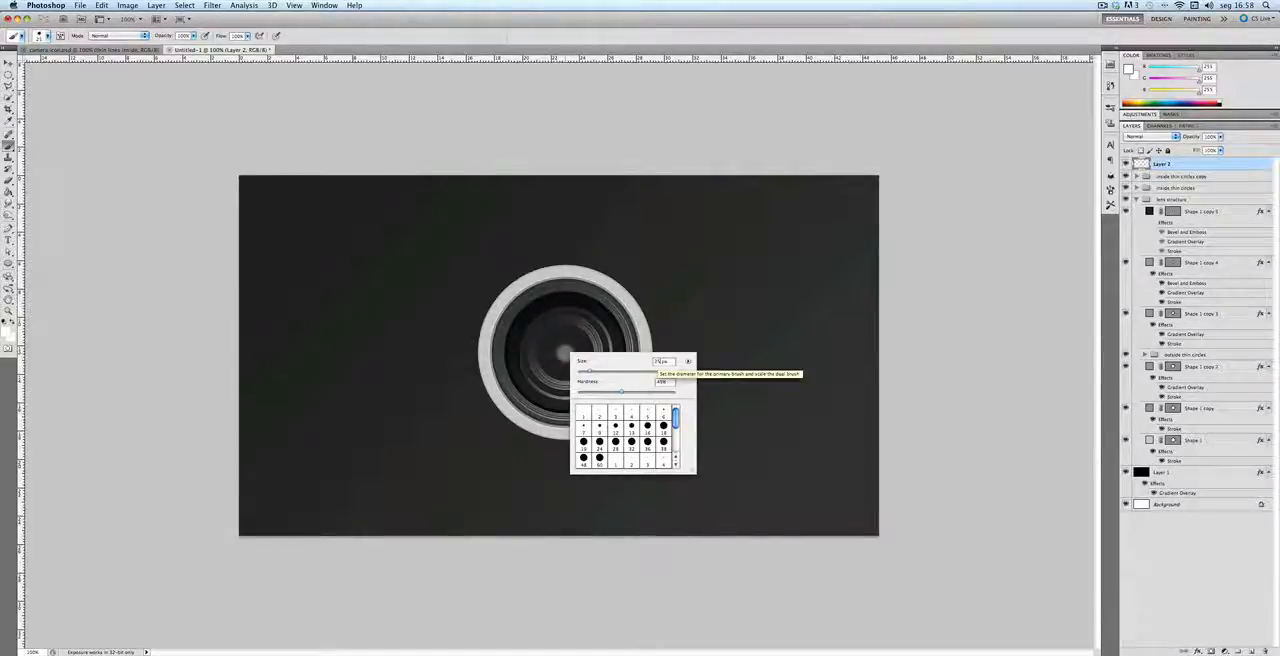
key(Return)
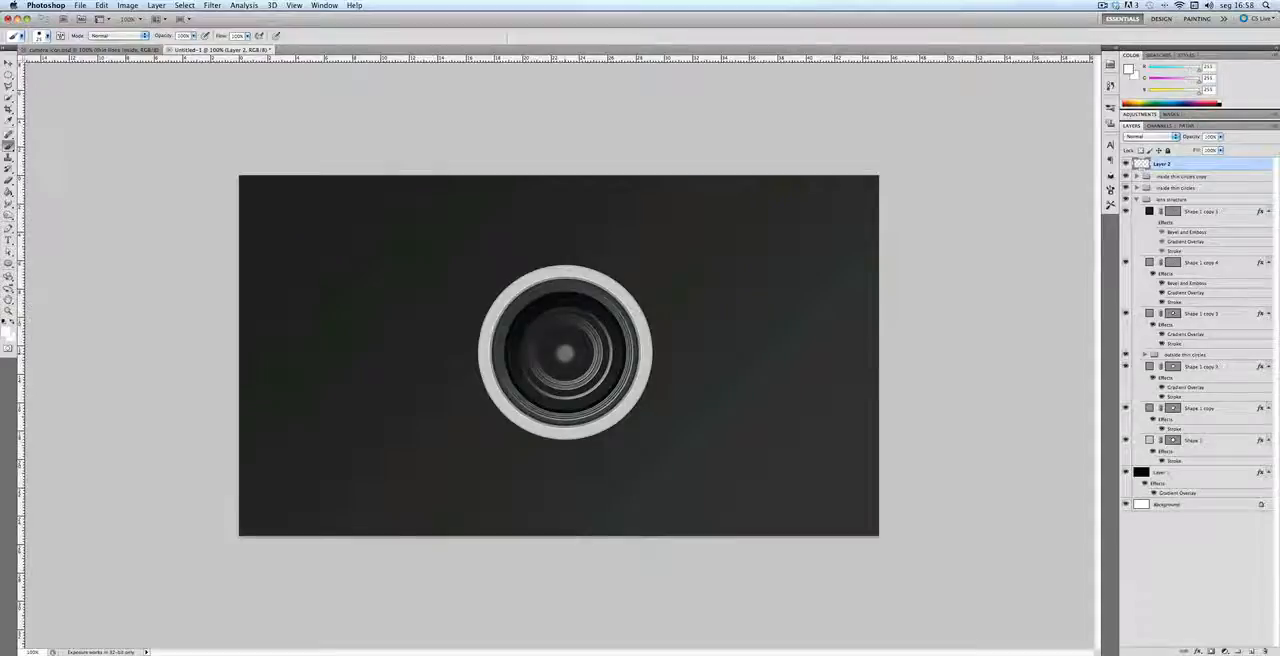
Step: Paint a single white dab at the lens center over the grey one
click(564, 352)
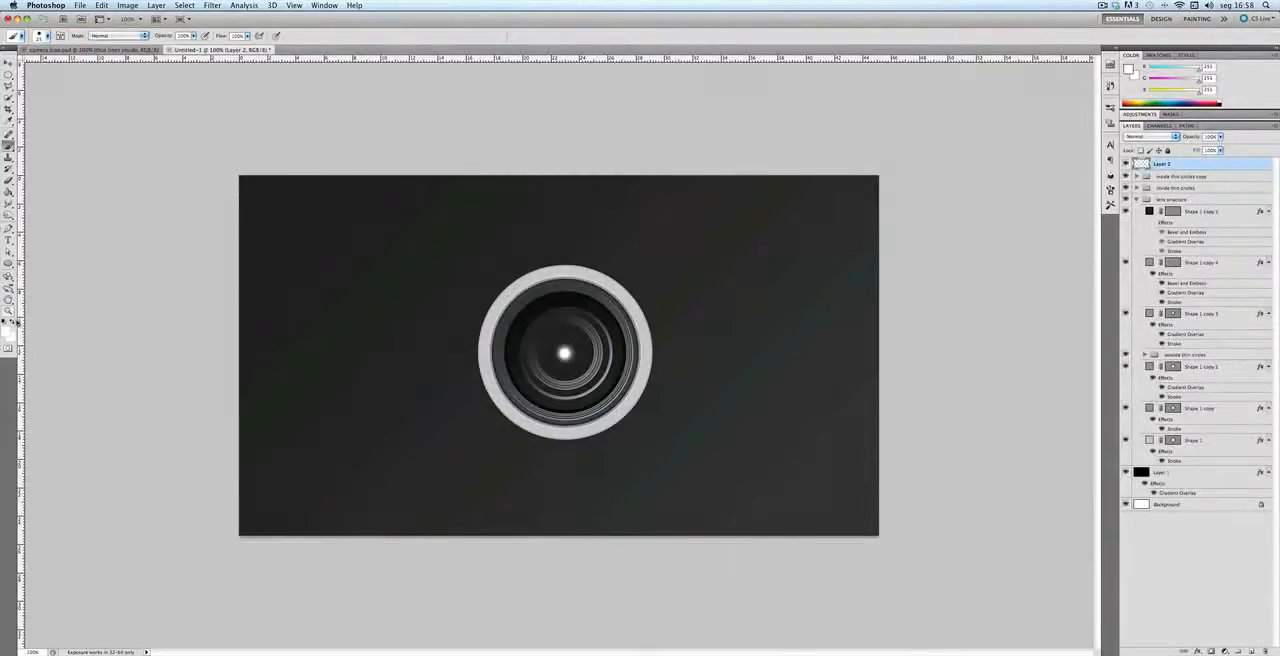
Step: Draw a circle shape filled with the blue 42c9f6 over the inner glass of the lens
click(8, 264)
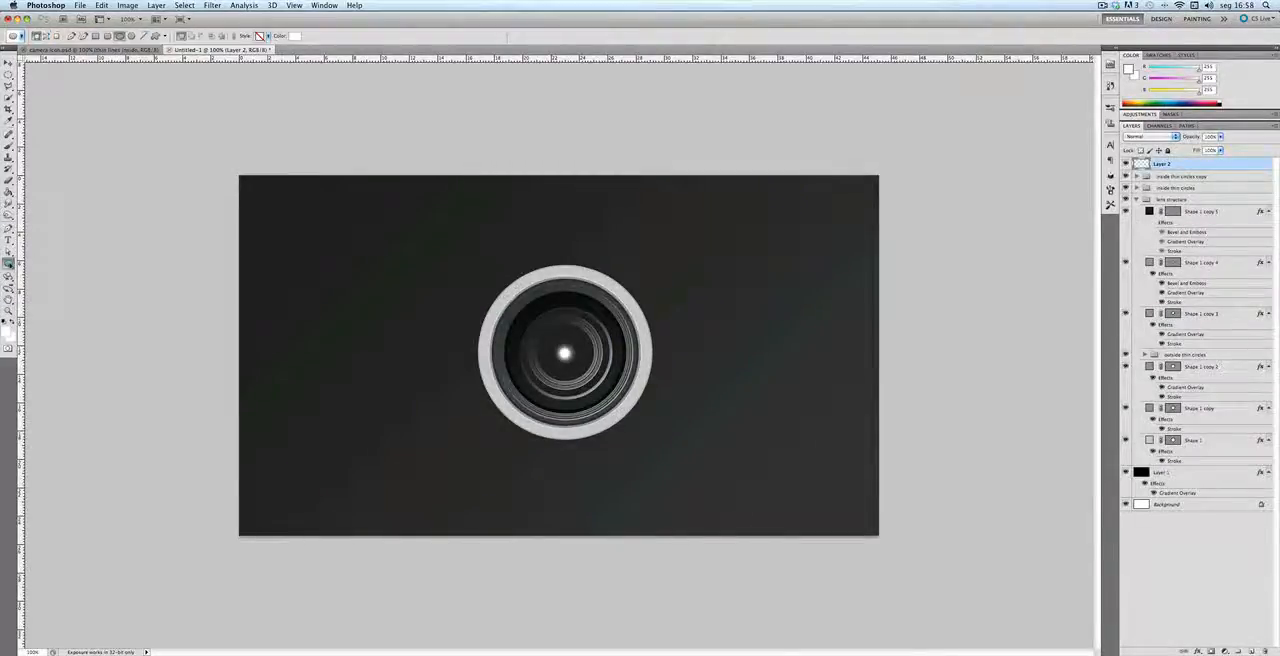
click(54, 283)
click(296, 36)
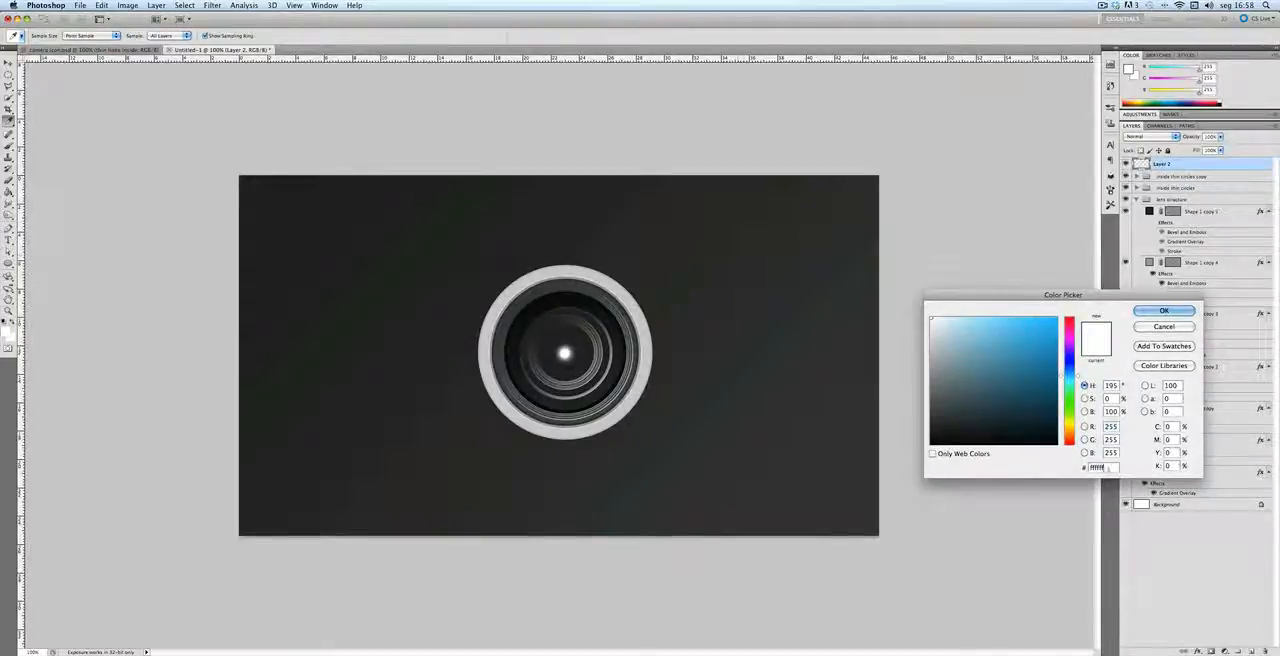
double_click(1109, 466)
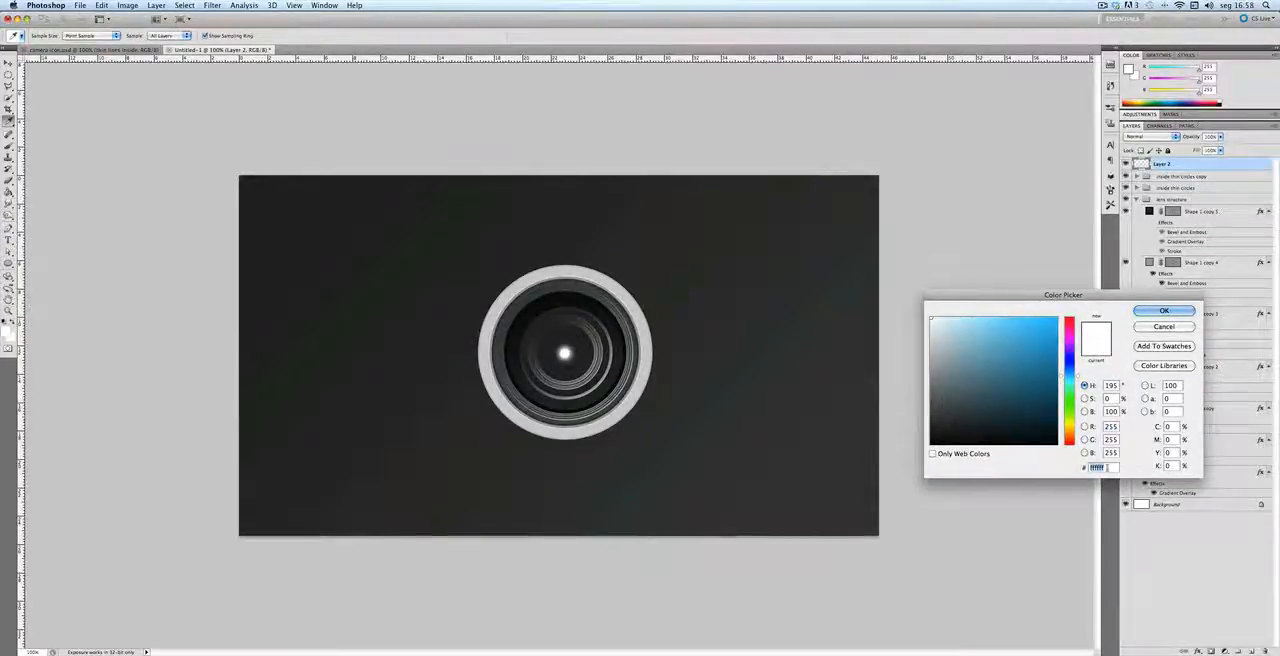
text(42c)
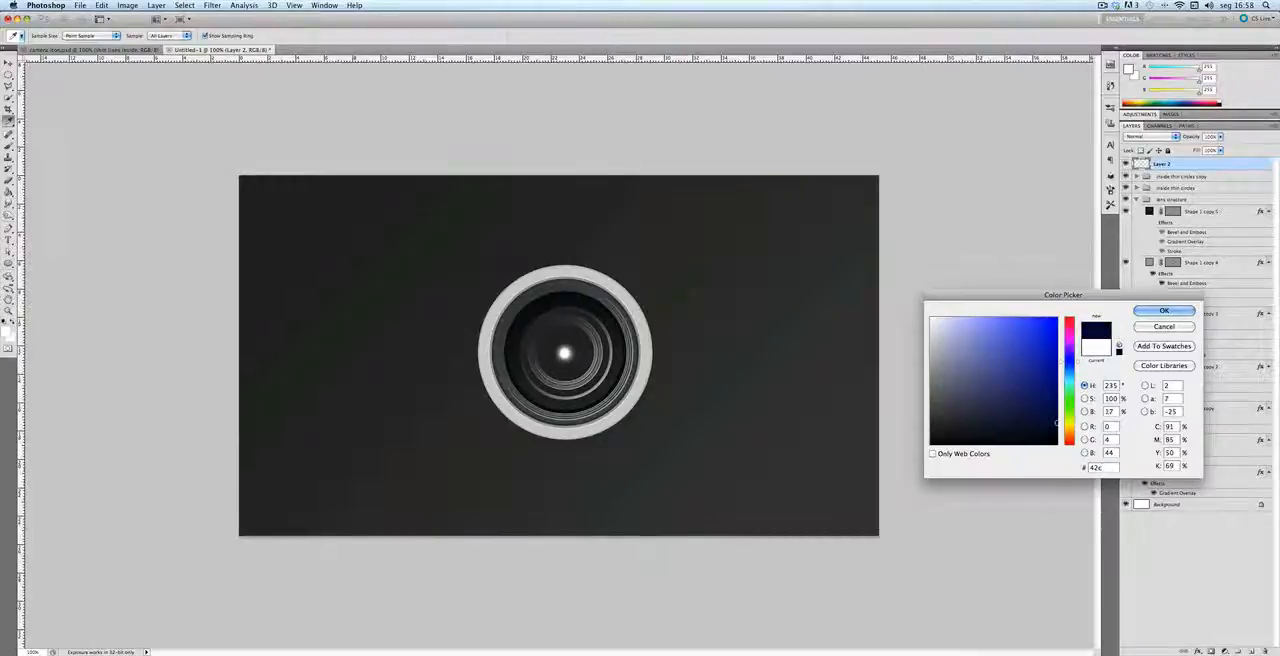
text(9f6)
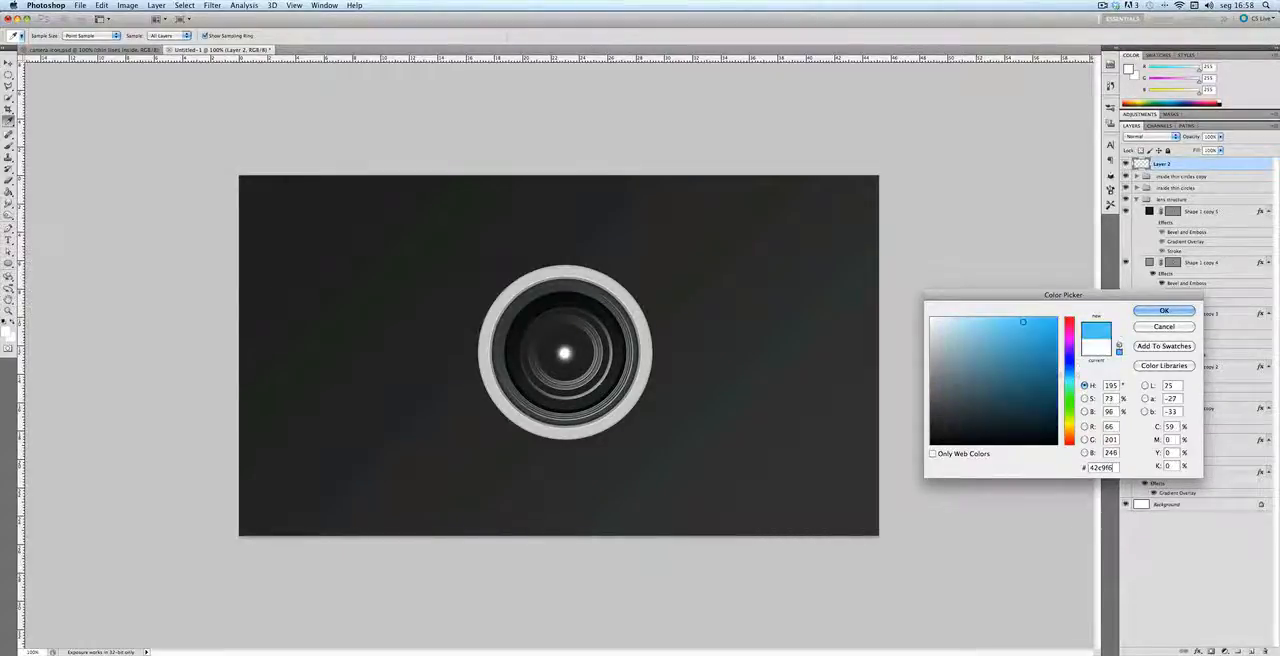
key(Return)
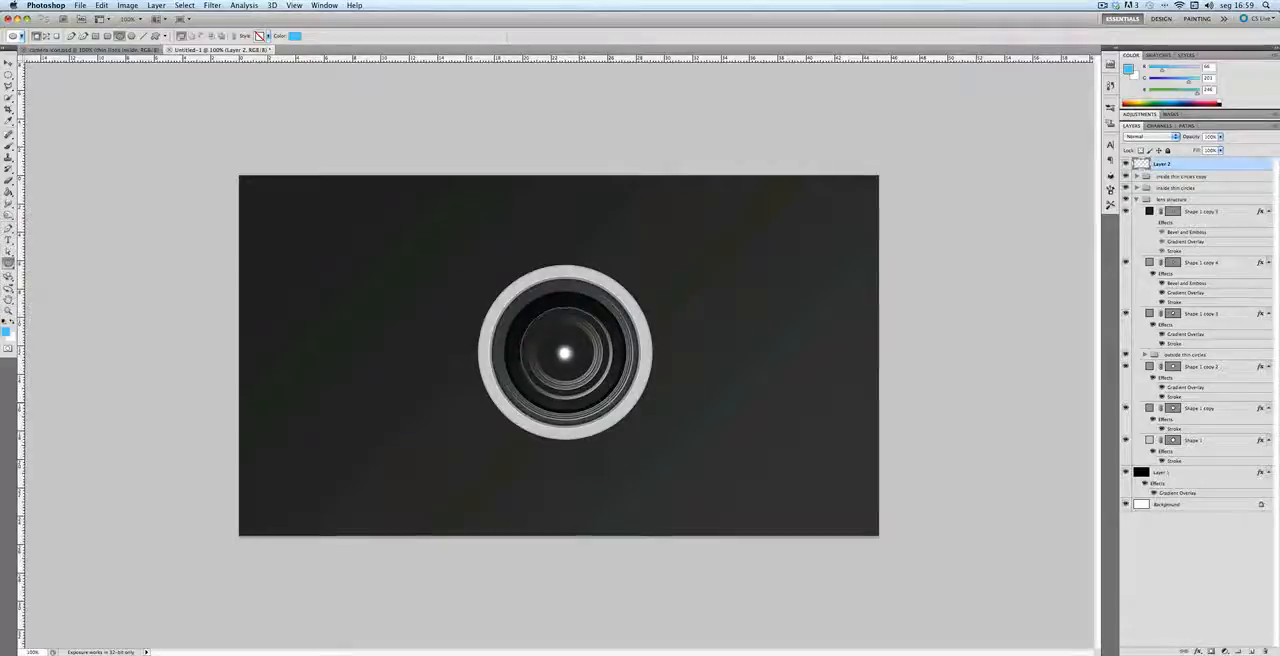
drag(521, 308, 611, 399)
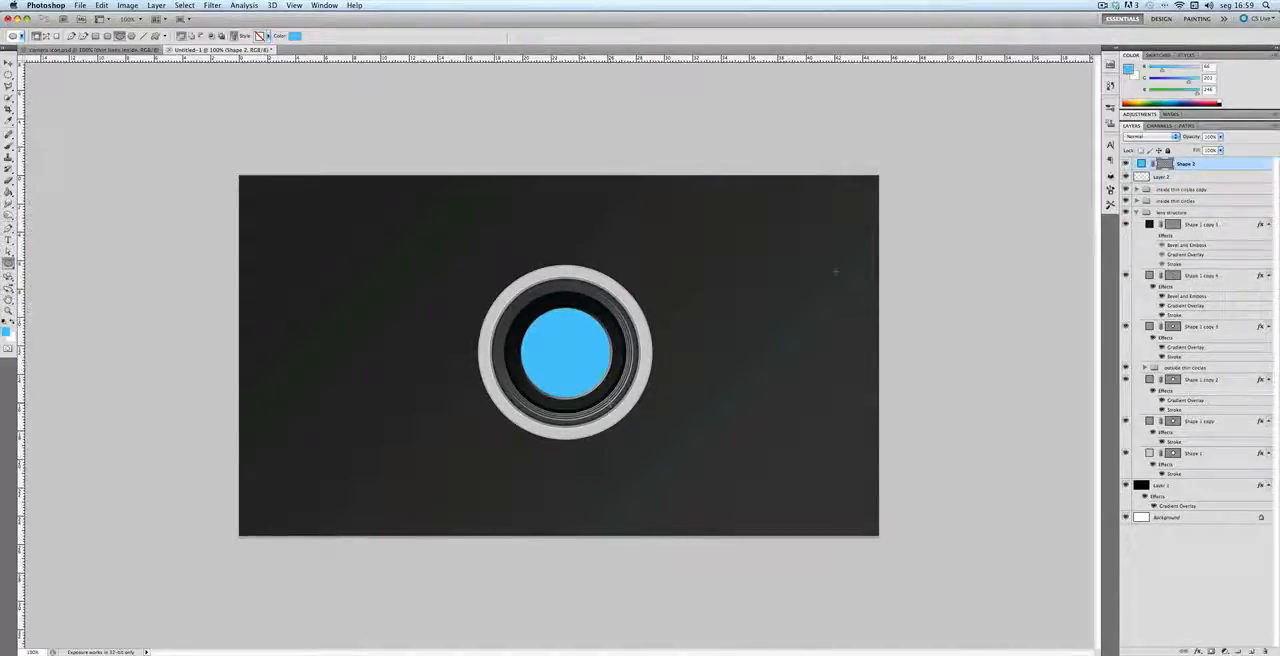
Step: Set the blue circle's blend mode to Screen and its opacity to 20%
click(1150, 137)
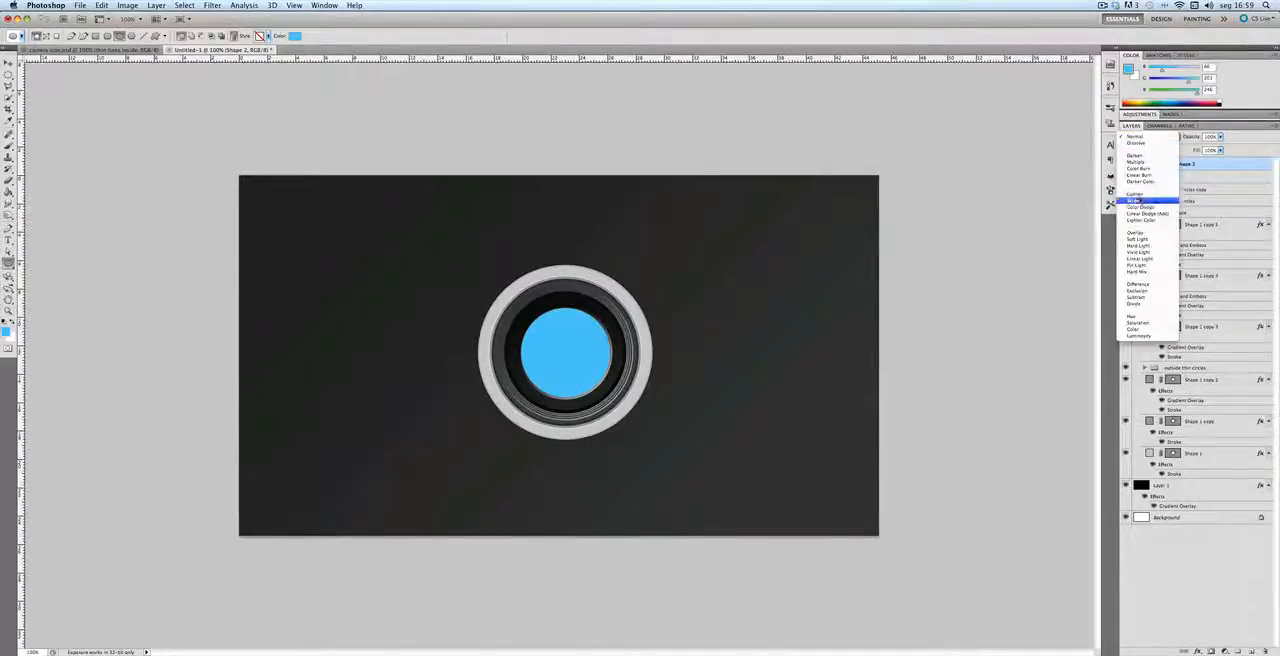
click(1139, 198)
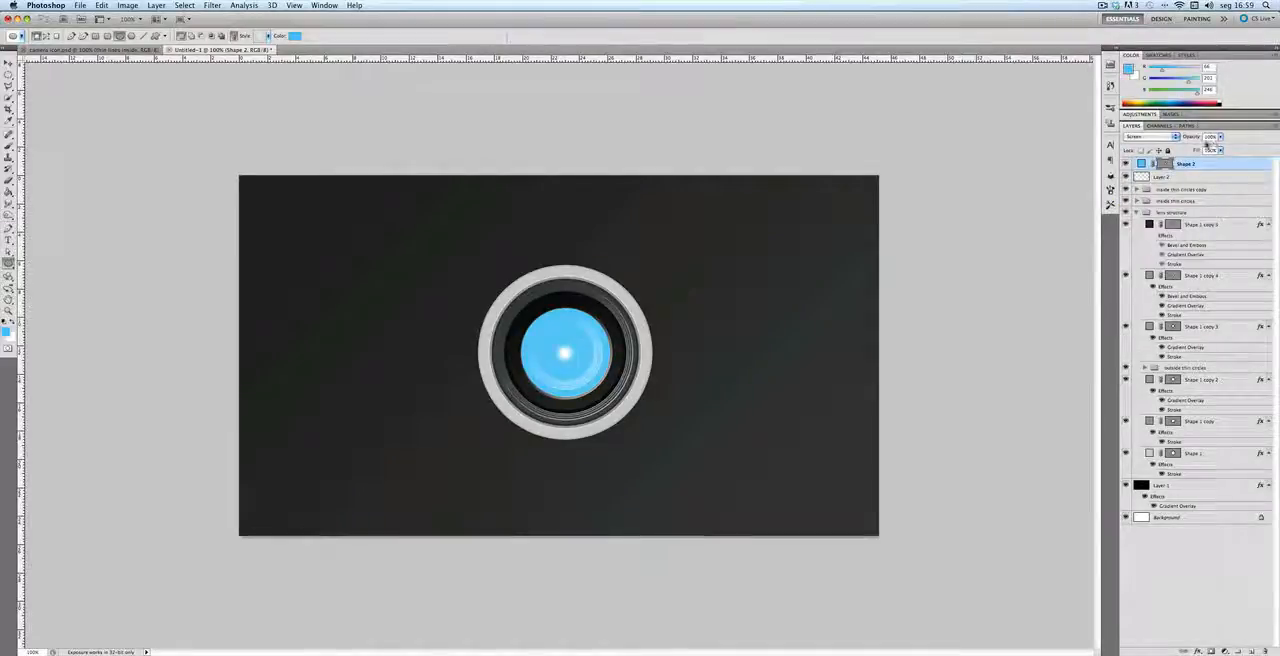
text(20)
key(Return)
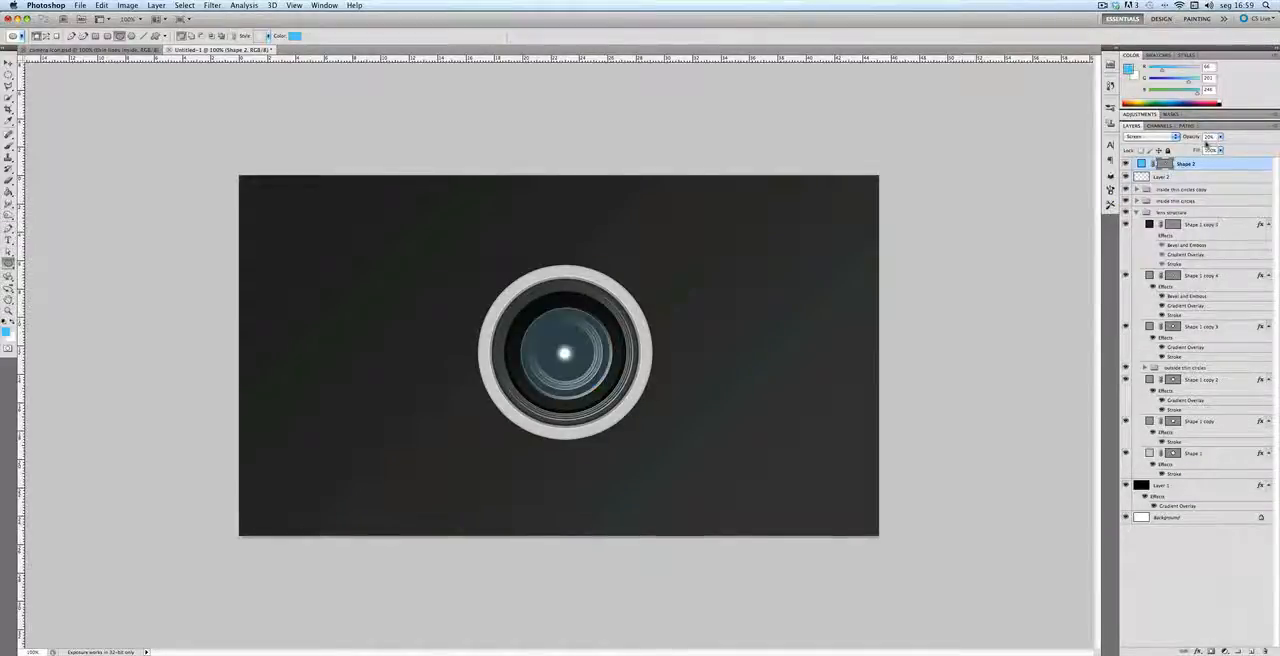
Step: Collapse the lens structure group, then add a new layer above the blue circle and fill it with black
click(1136, 212)
click(1212, 340)
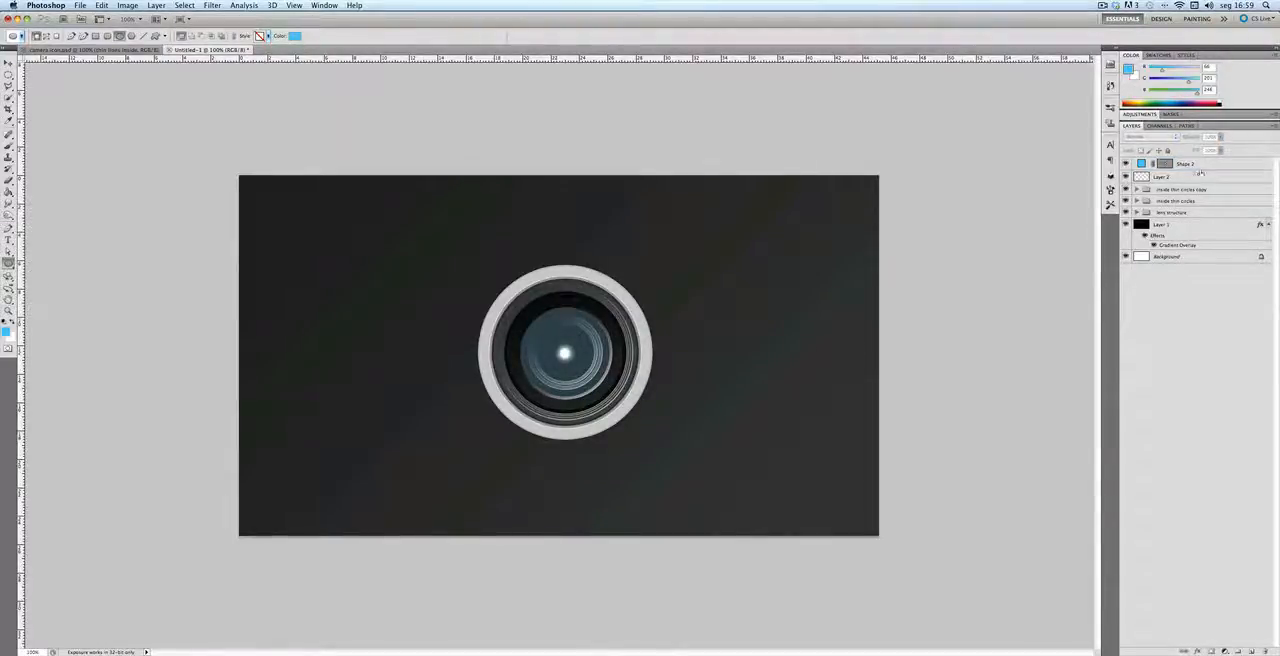
click(1200, 164)
click(1251, 651)
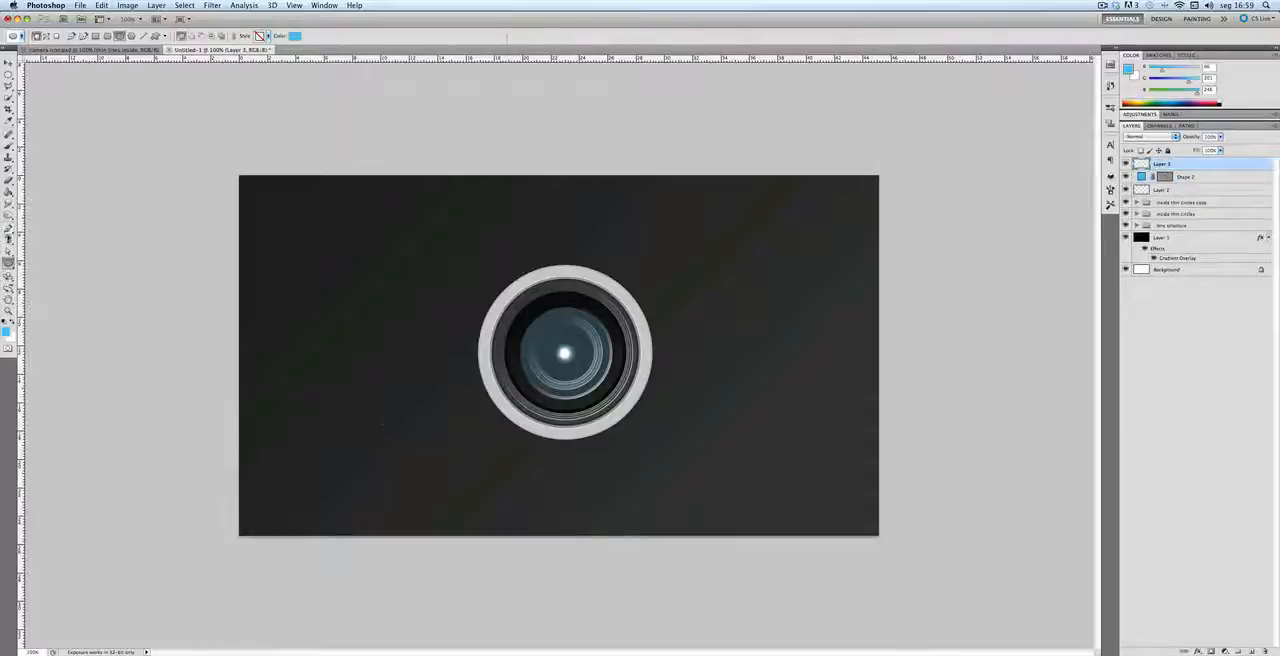
click(4, 321)
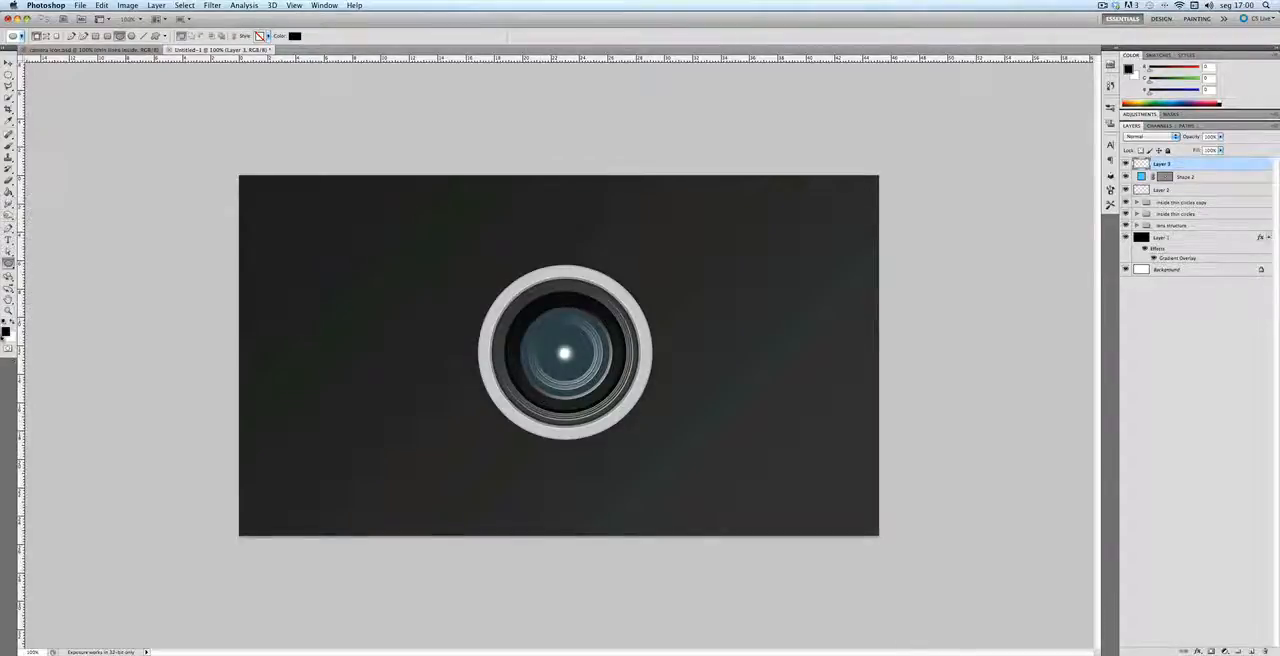
key(shift+BackSpace)
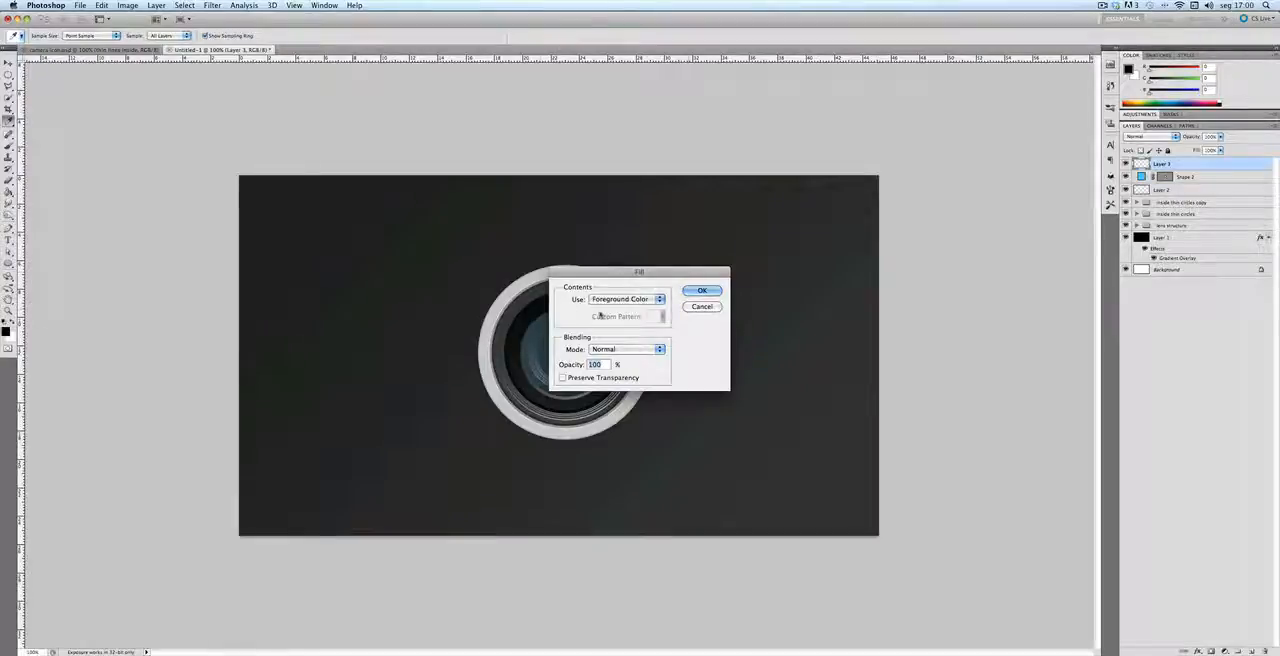
click(703, 291)
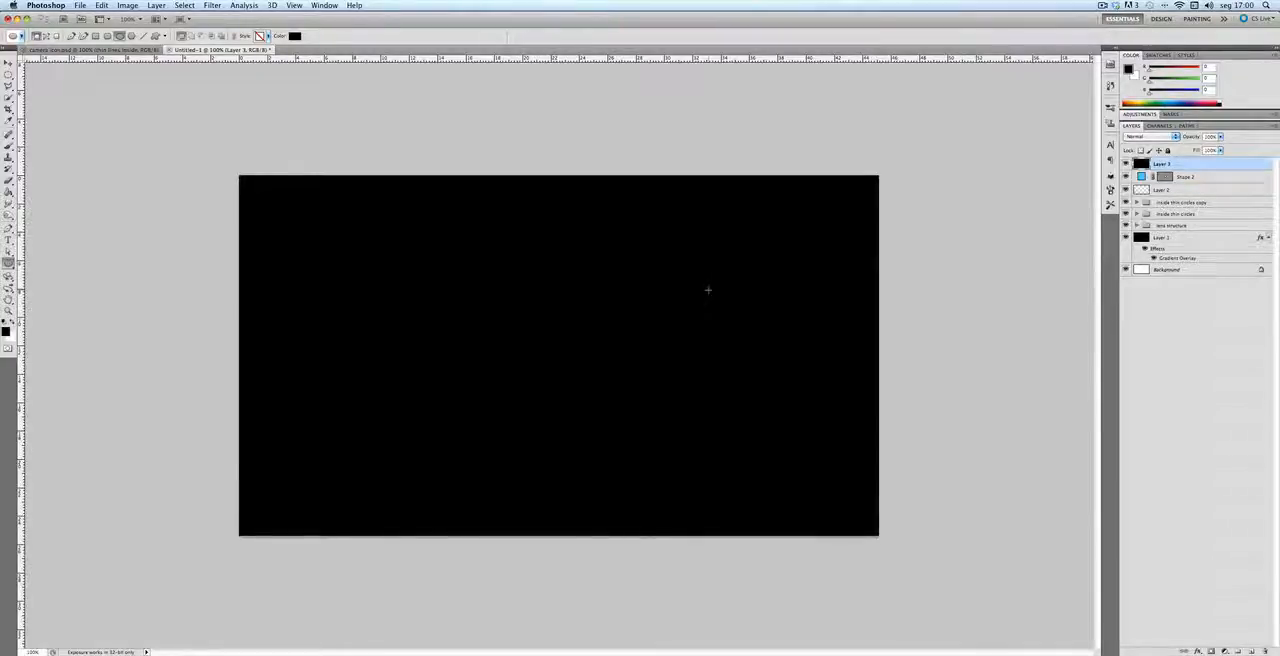
Step: Render a Lens Flare on the black layer with the 105mm Prime lens type and 15% brightness
click(217, 5)
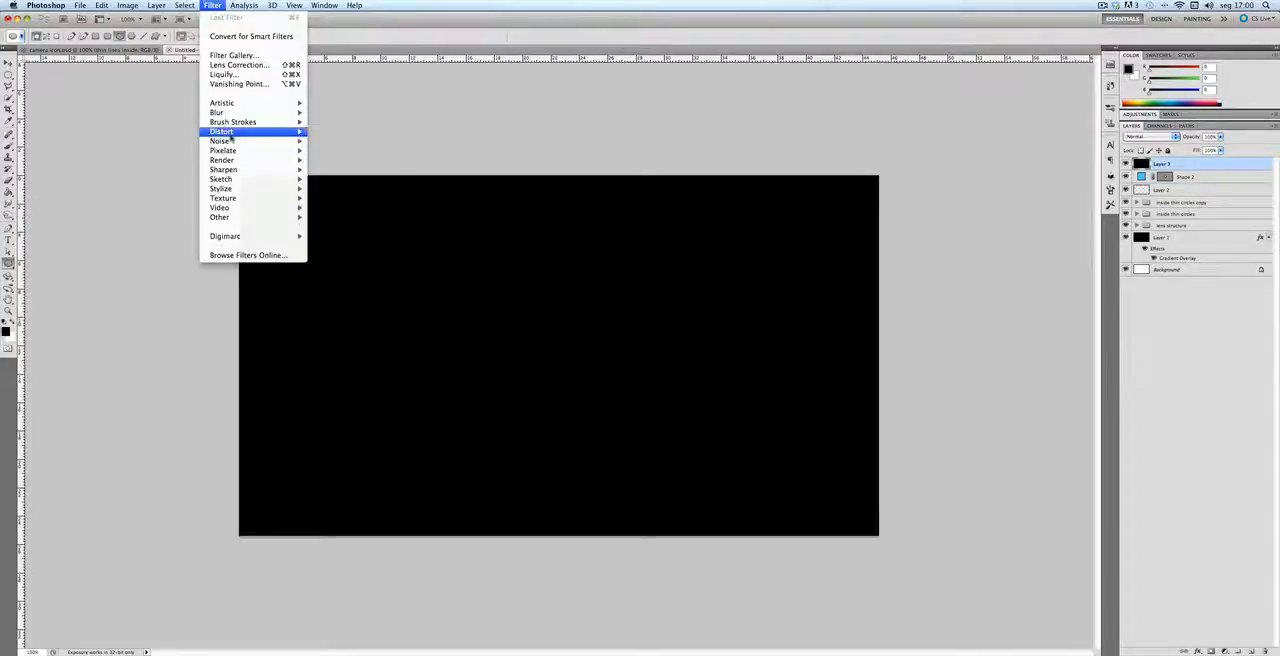
mouse_move(250, 160)
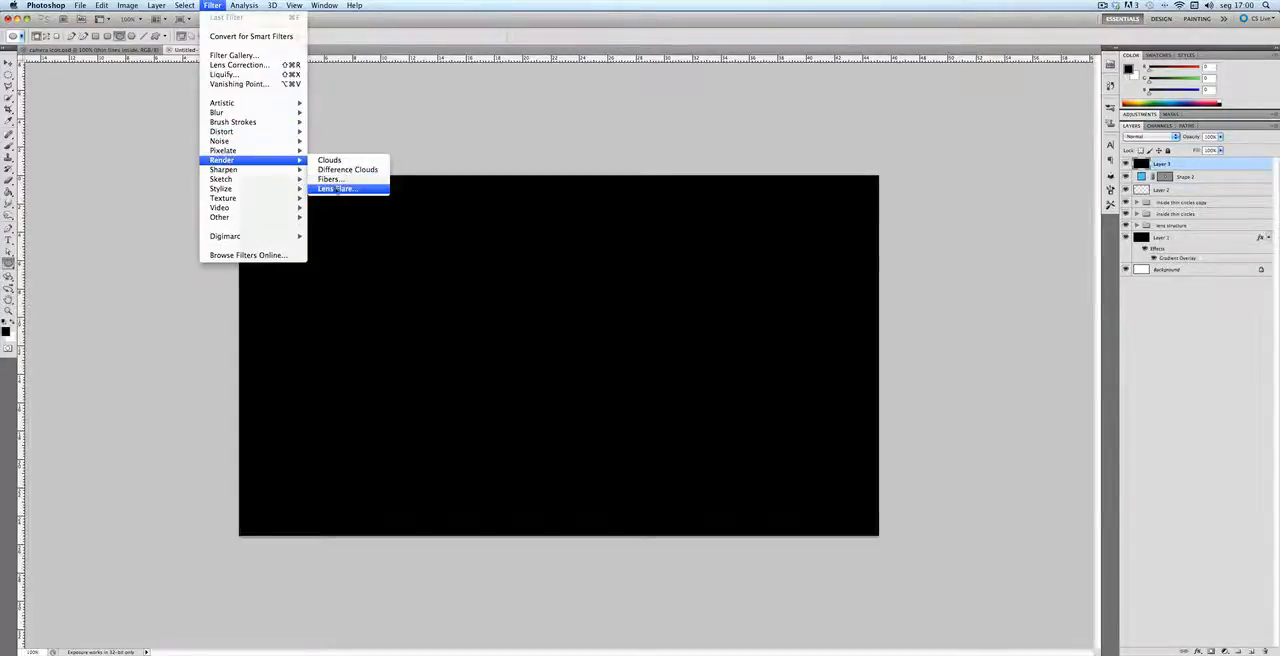
click(336, 188)
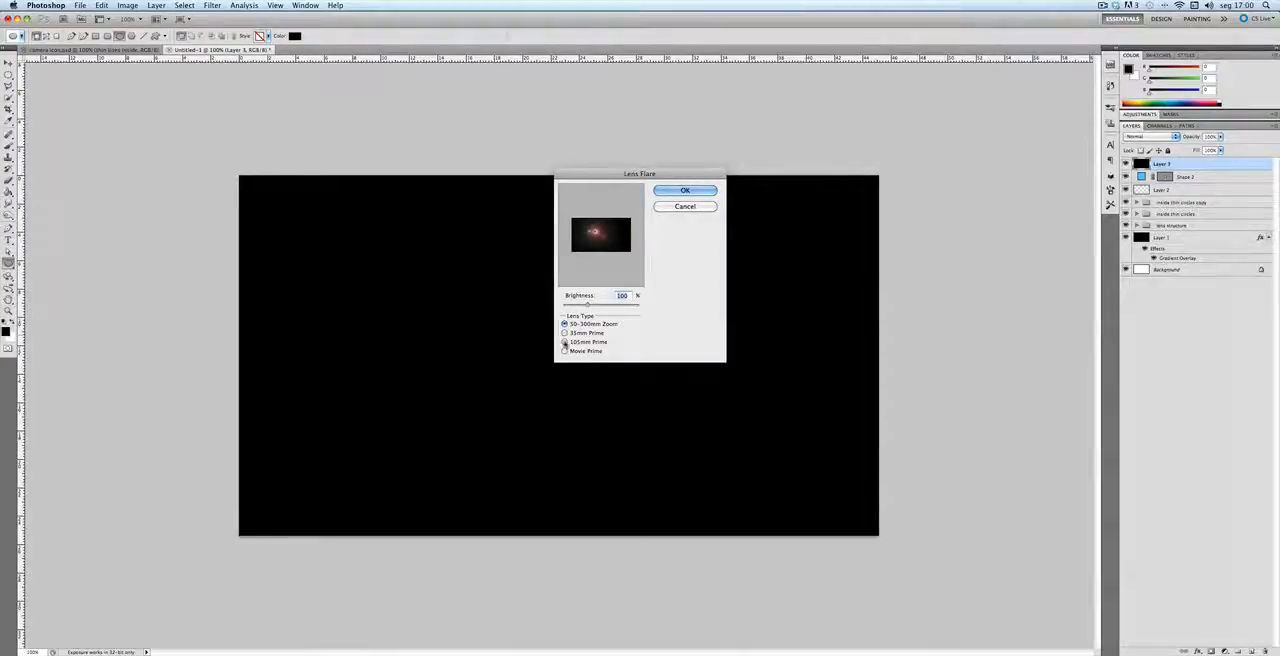
click(564, 342)
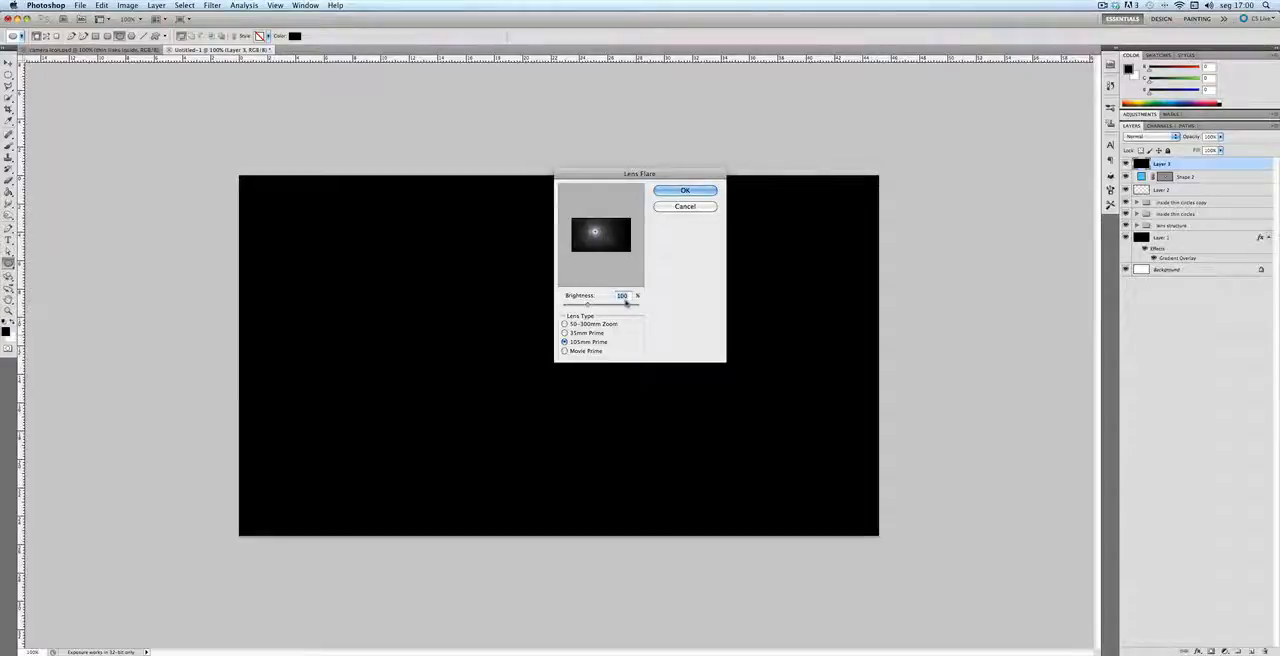
text(15)
click(686, 191)
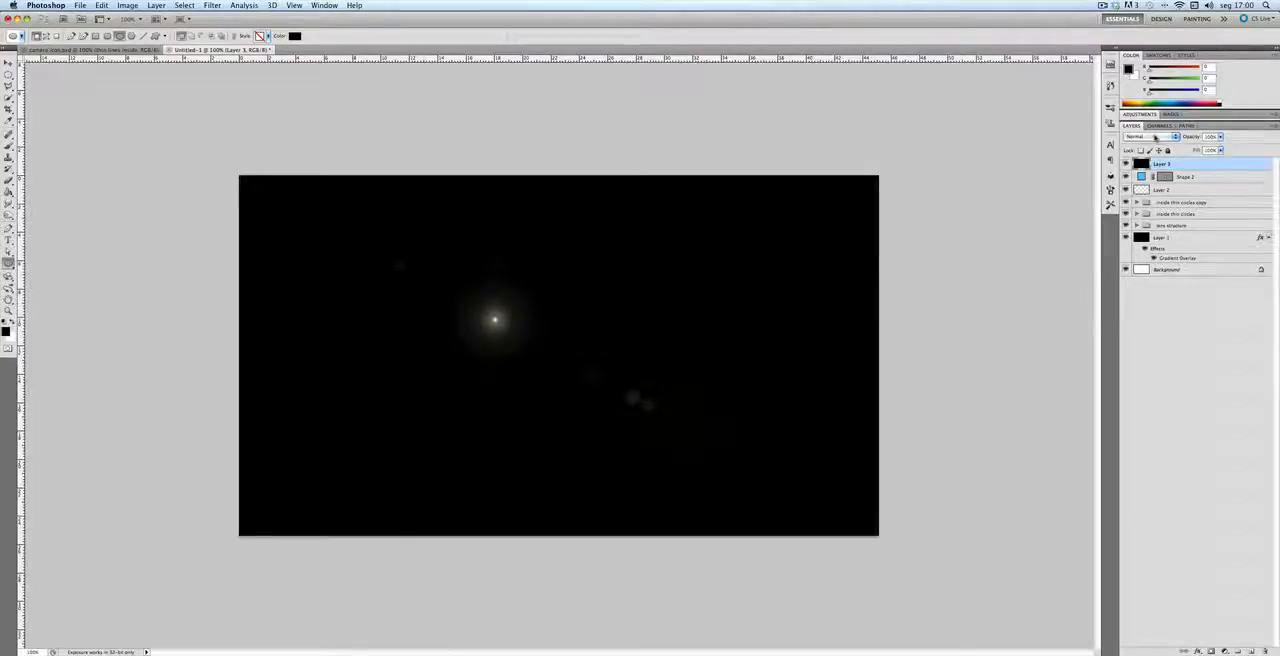
Step: Set the flare layer's blend mode to Screen and move the flare's bright point onto the lens center
click(1155, 137)
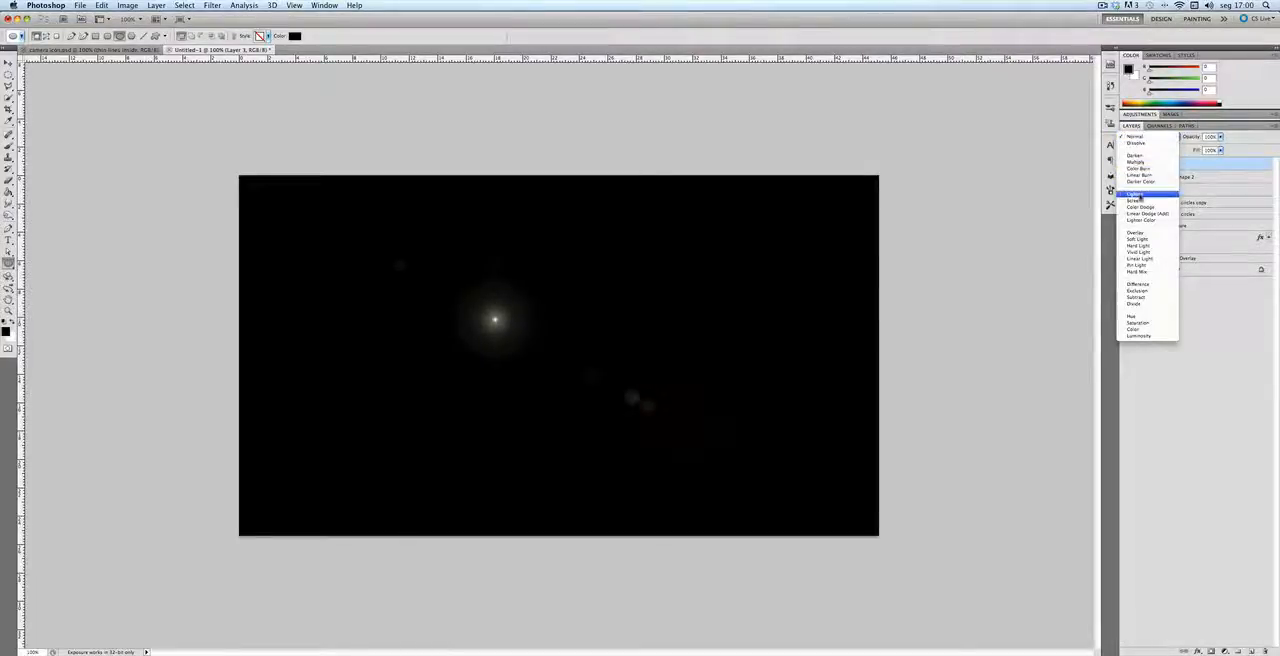
click(1137, 200)
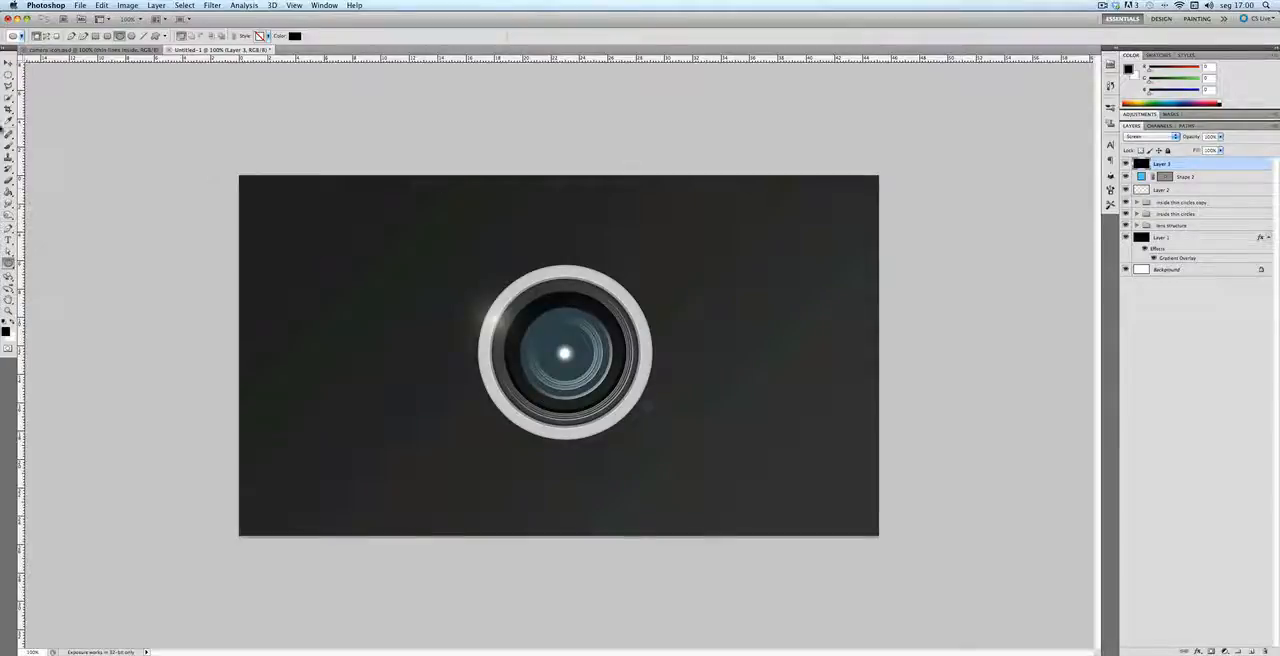
key(v)
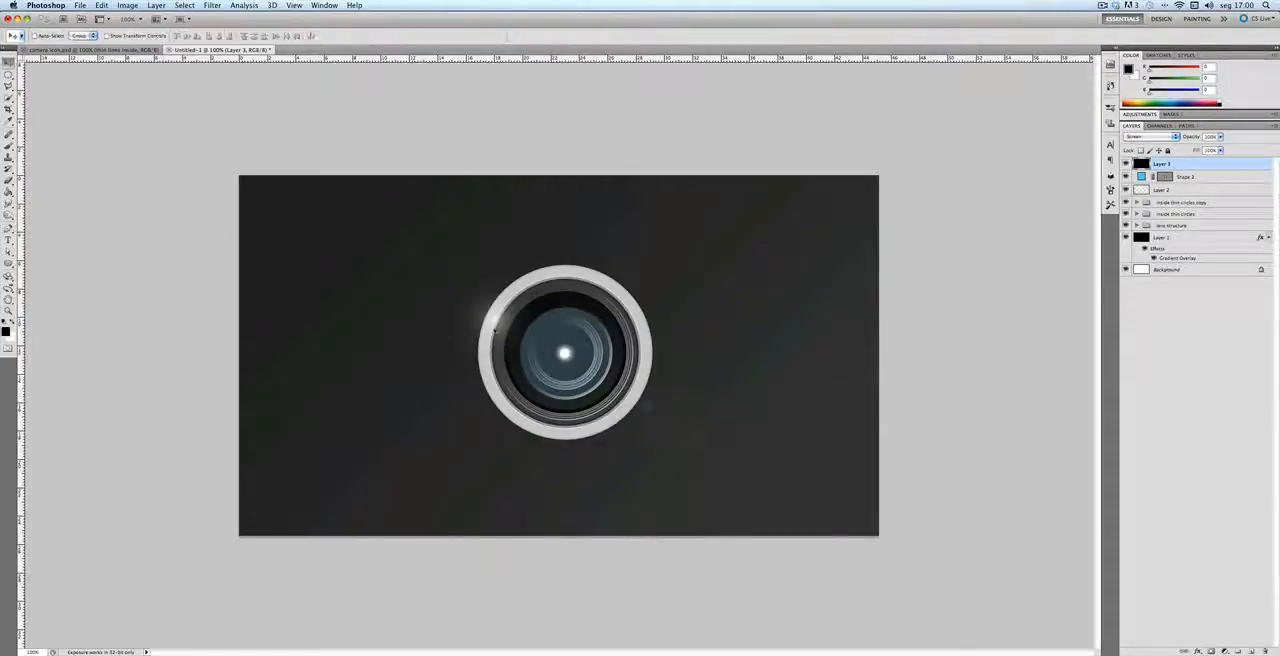
drag(494, 329, 564, 359)
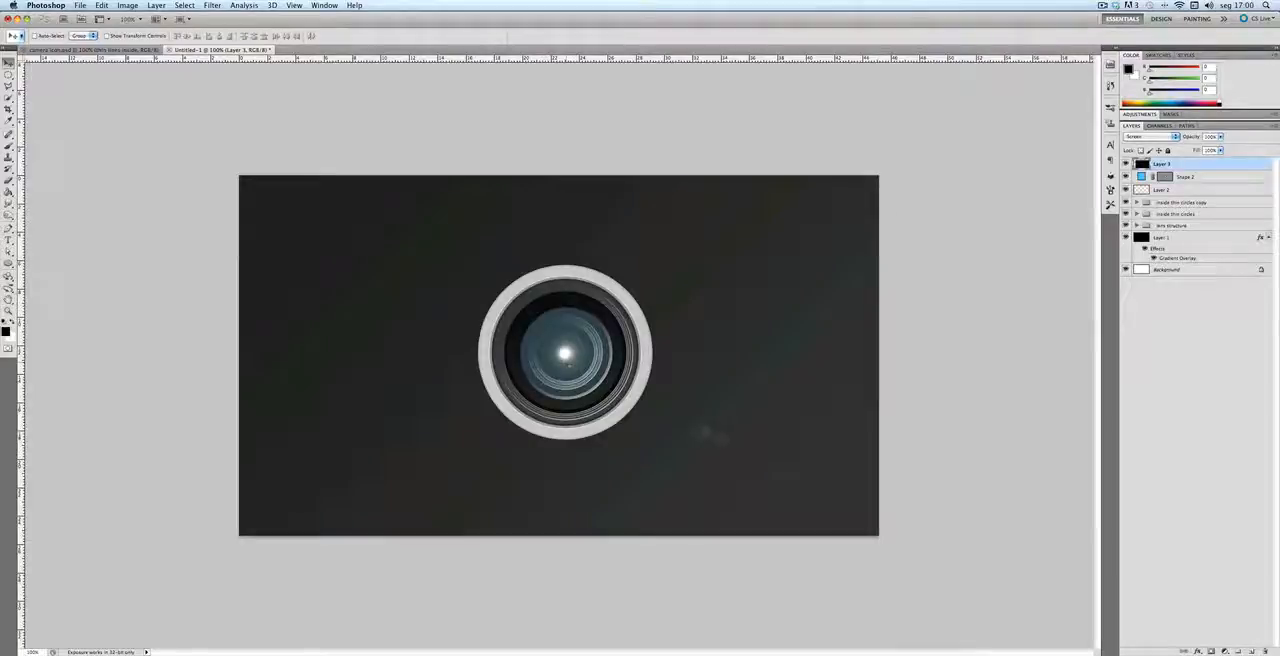
click(1249, 374)
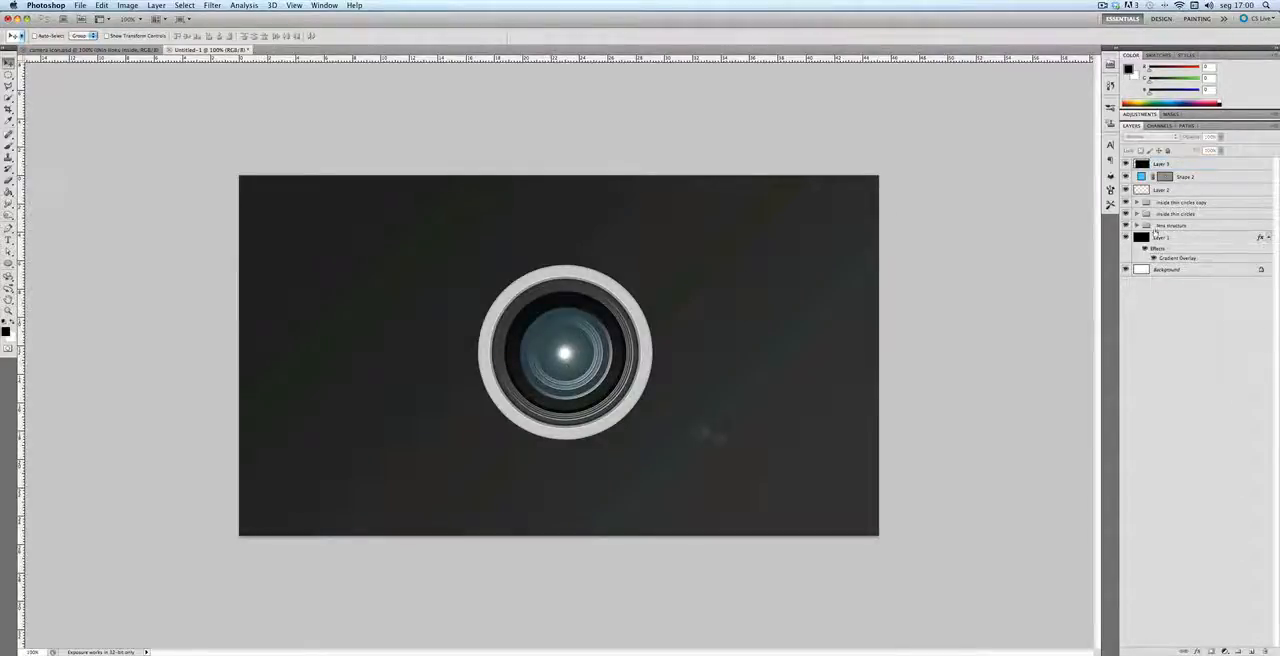
Step: Erase the stray flare reflections outside the lens on the flare layer
click(9, 180)
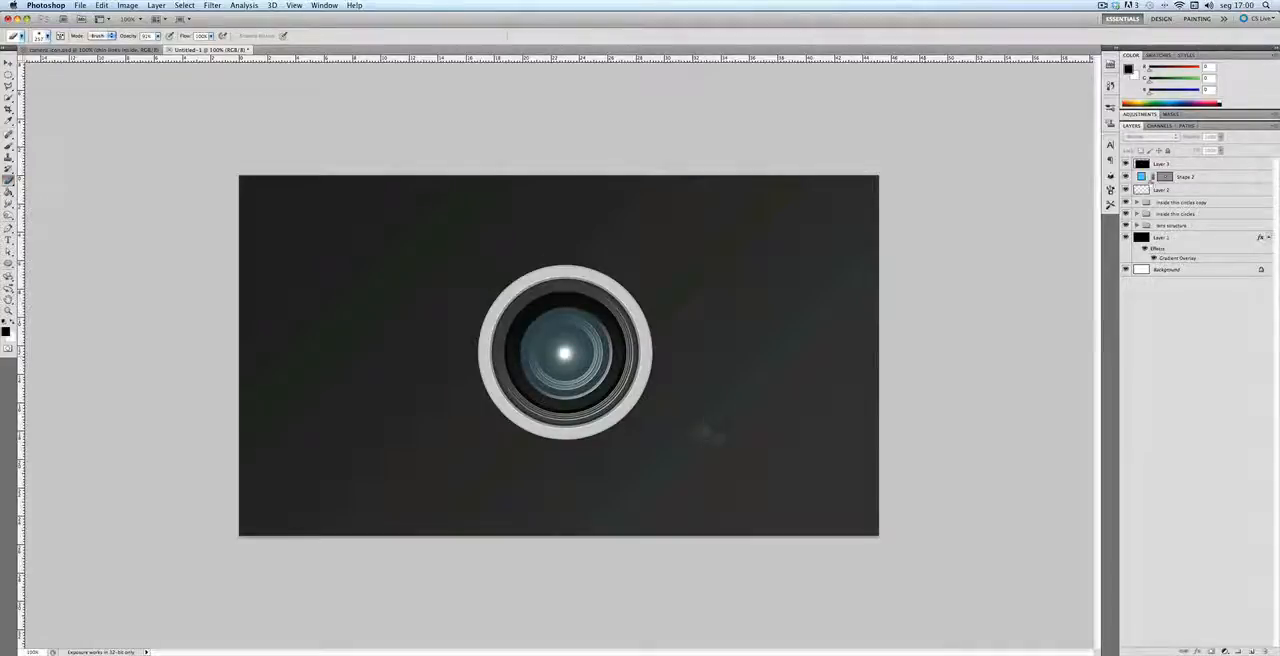
click(1161, 163)
mouse_move(718, 431)
mouse_down()
mouse_move(711, 472)
mouse_move(721, 452)
mouse_move(709, 447)
mouse_move(736, 422)
mouse_up()
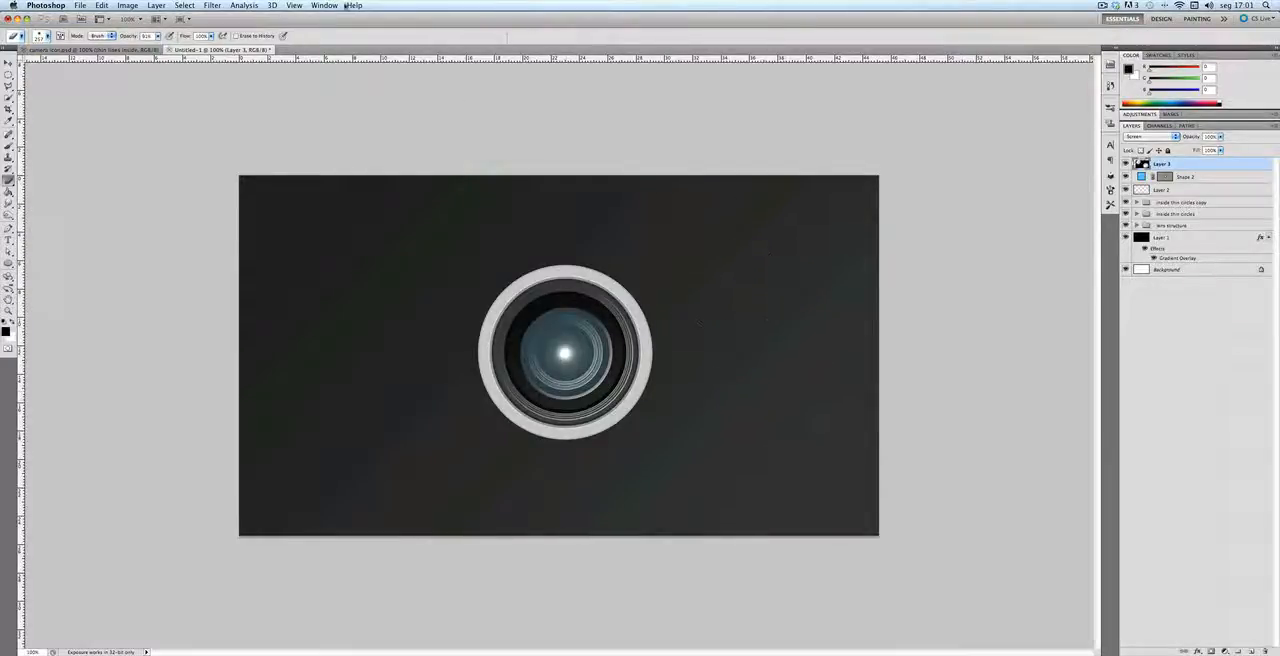
Step: Colorize the flare layer blue through Hue/Saturation with hue 201 and saturation 51
click(126, 5)
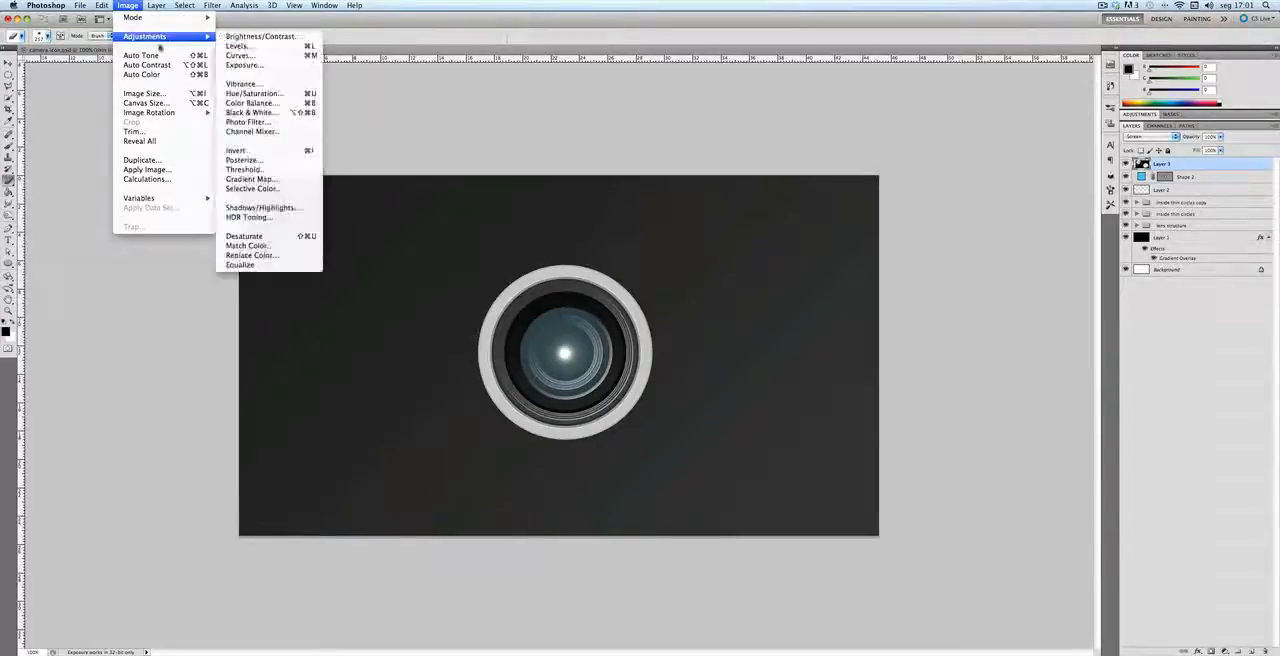
mouse_move(170, 38)
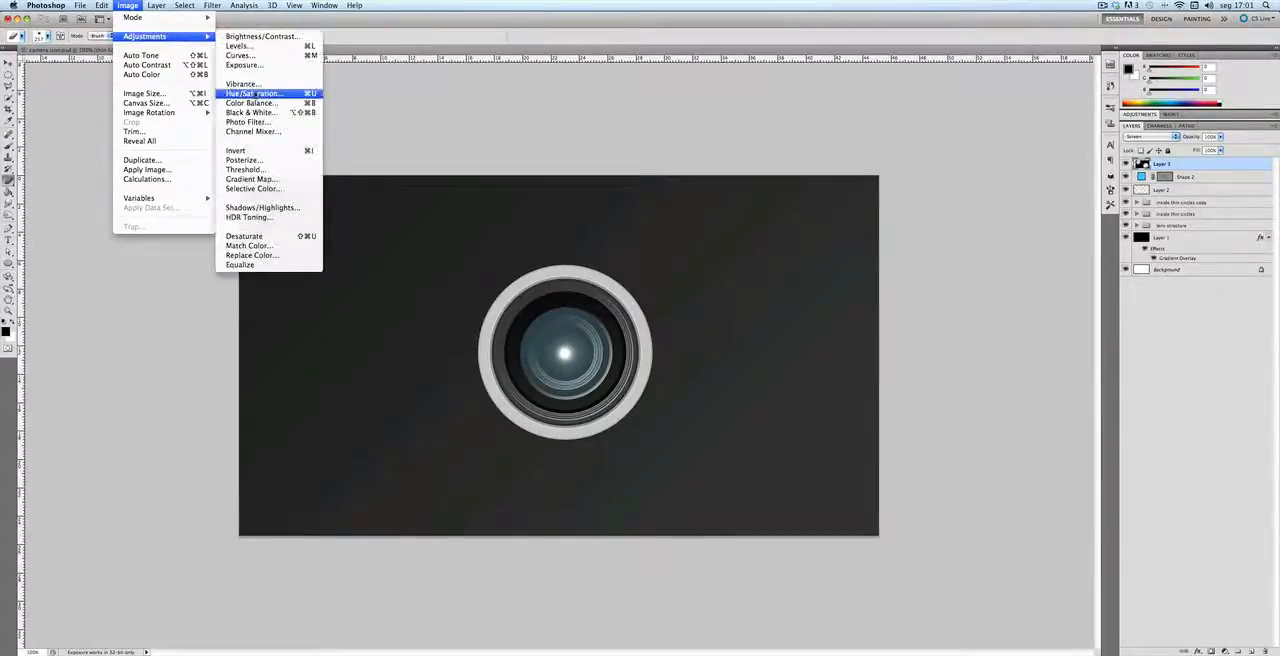
click(255, 93)
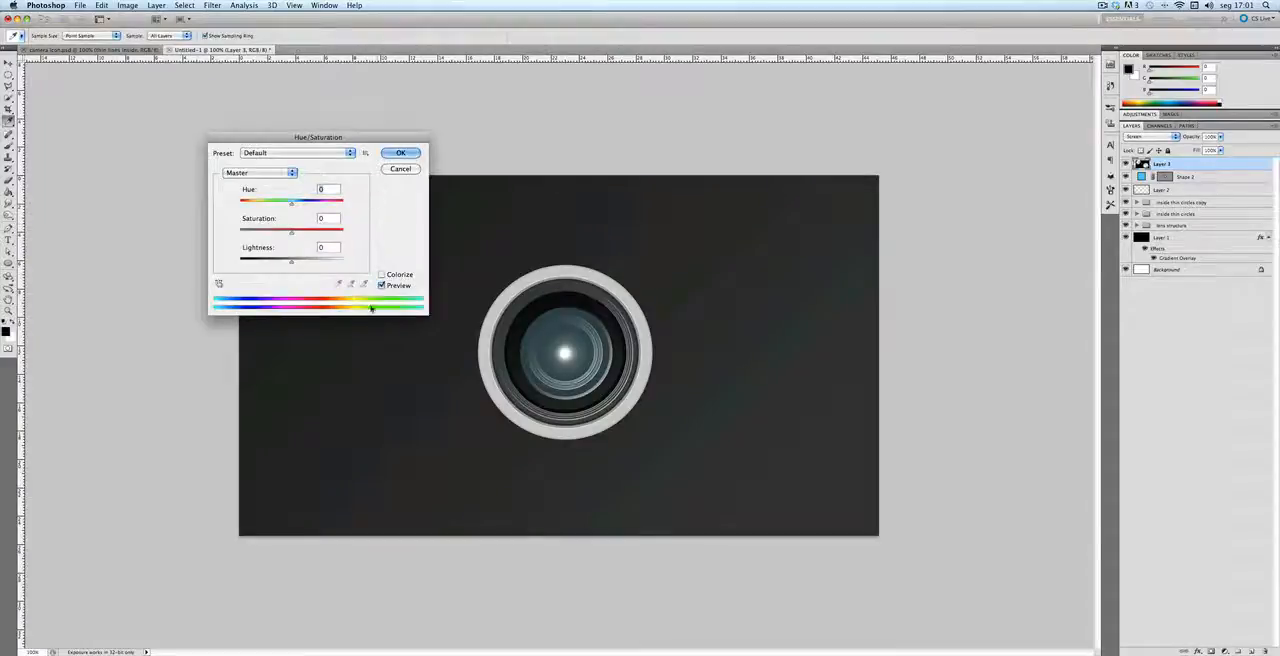
click(382, 275)
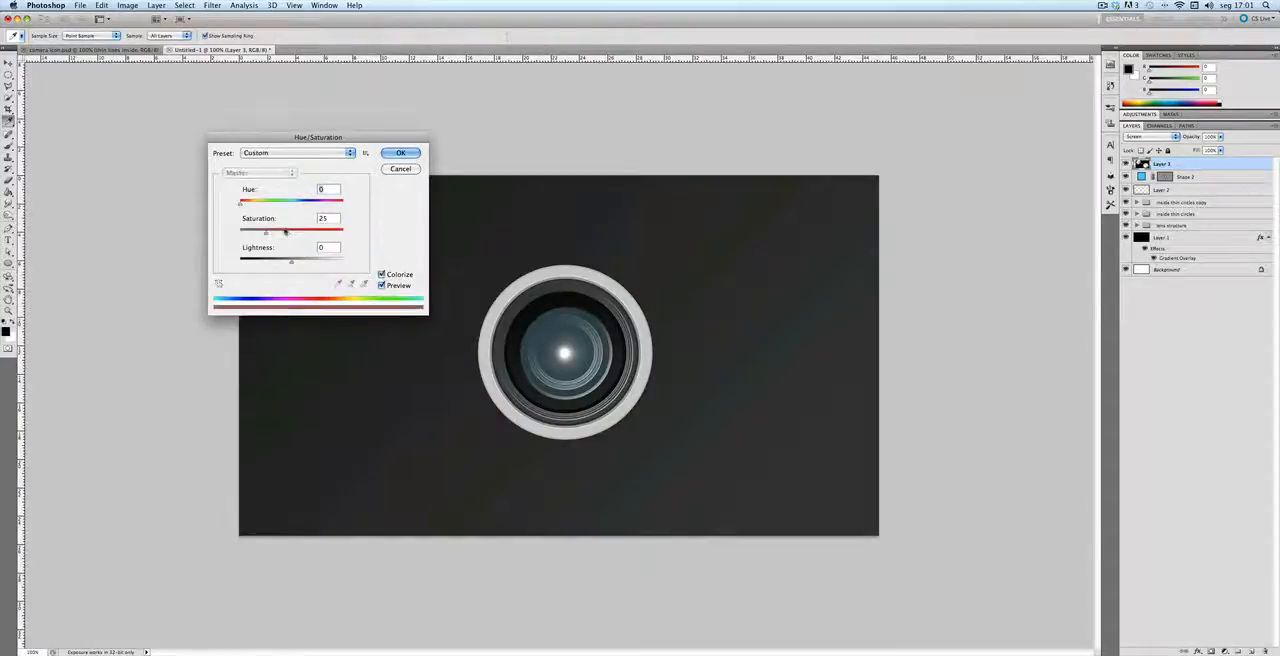
drag(243, 204, 298, 204)
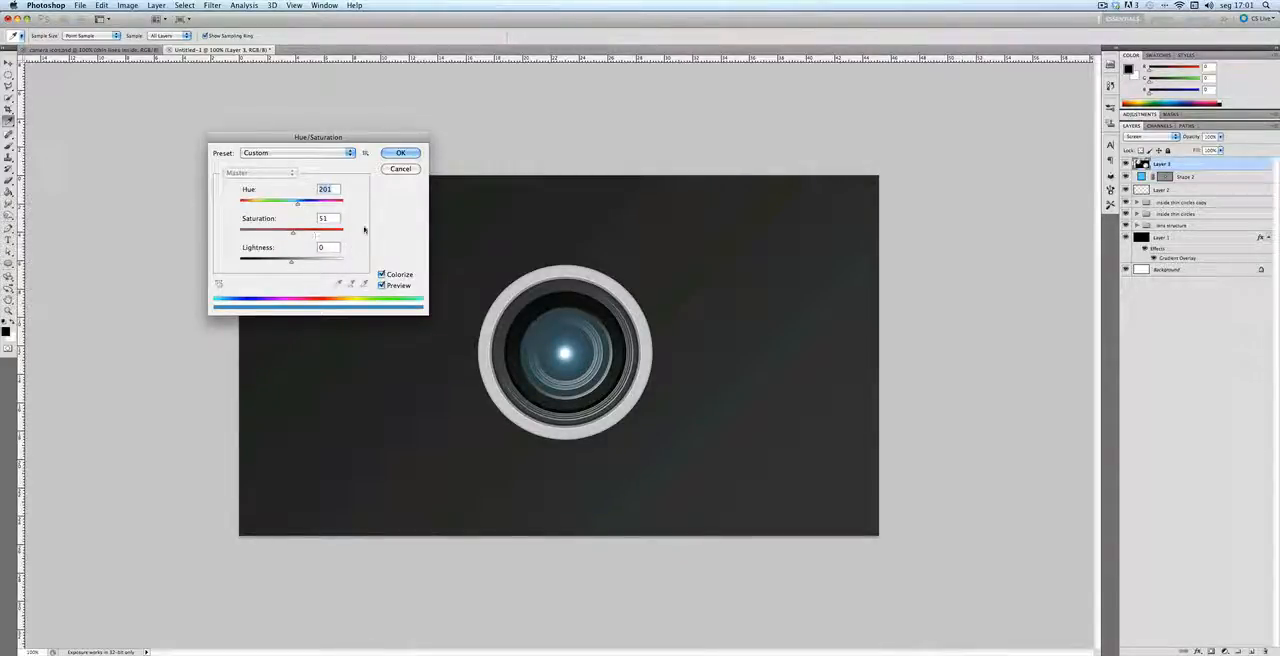
click(399, 152)
Step: Set the Brush tool's tip roundness to 60% for an oval tip
key(e)
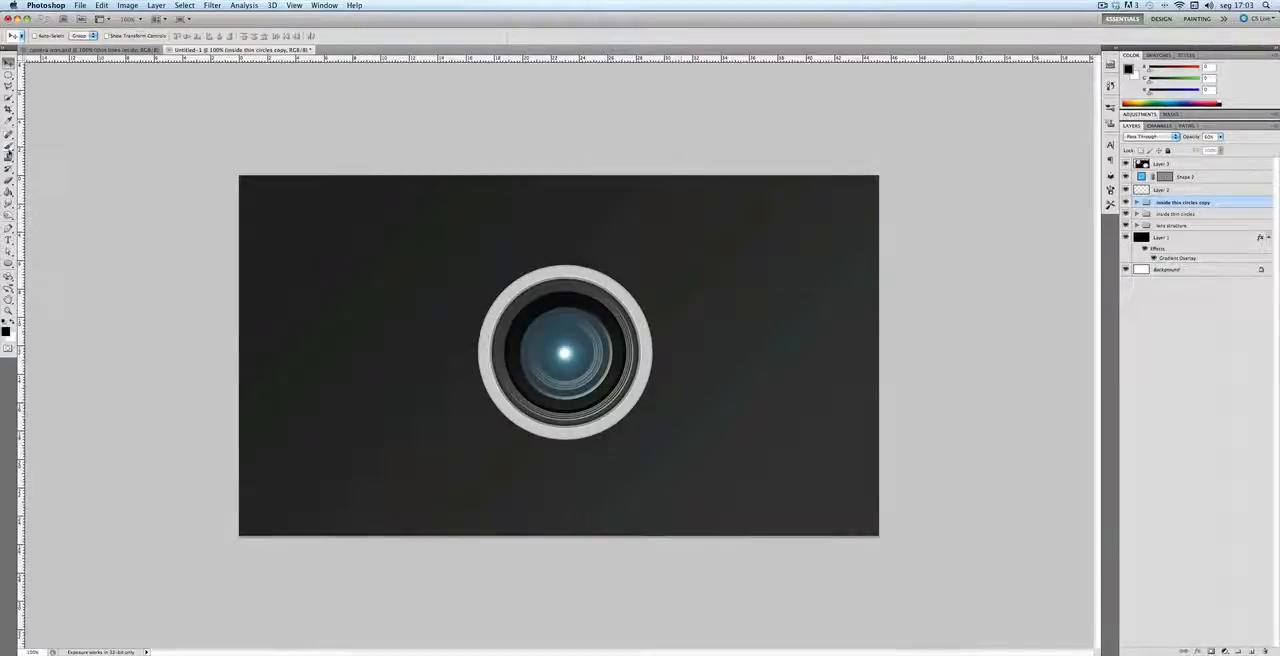
click(9, 146)
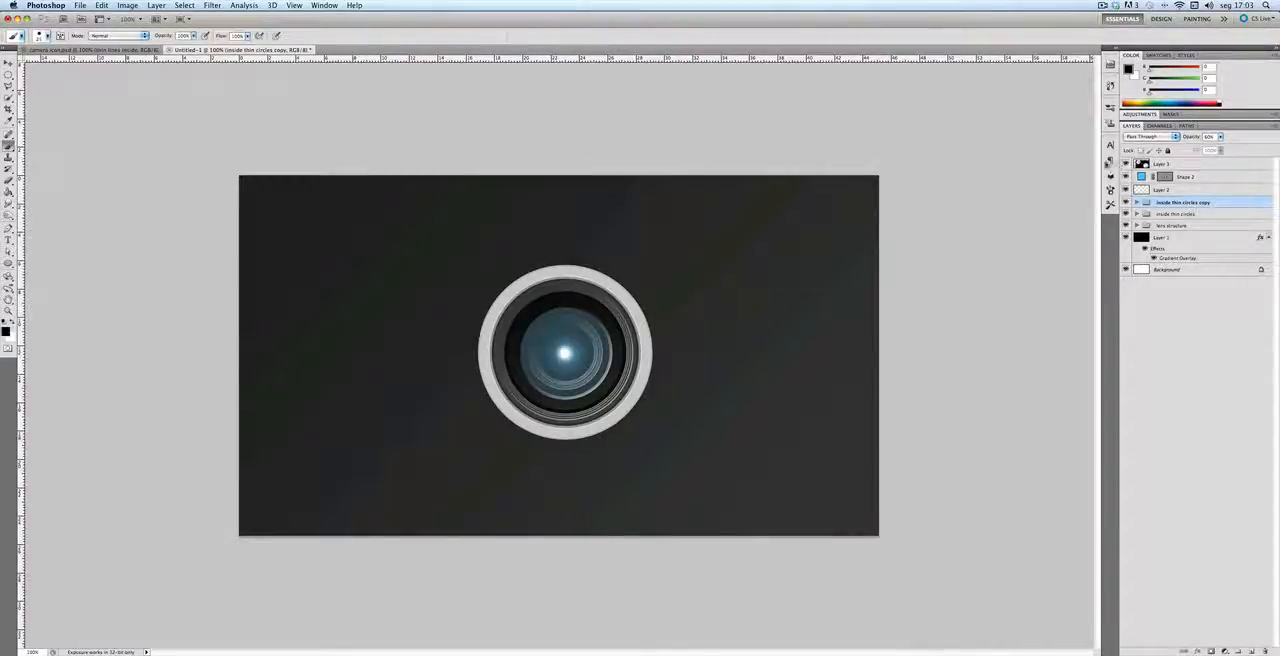
click(1110, 190)
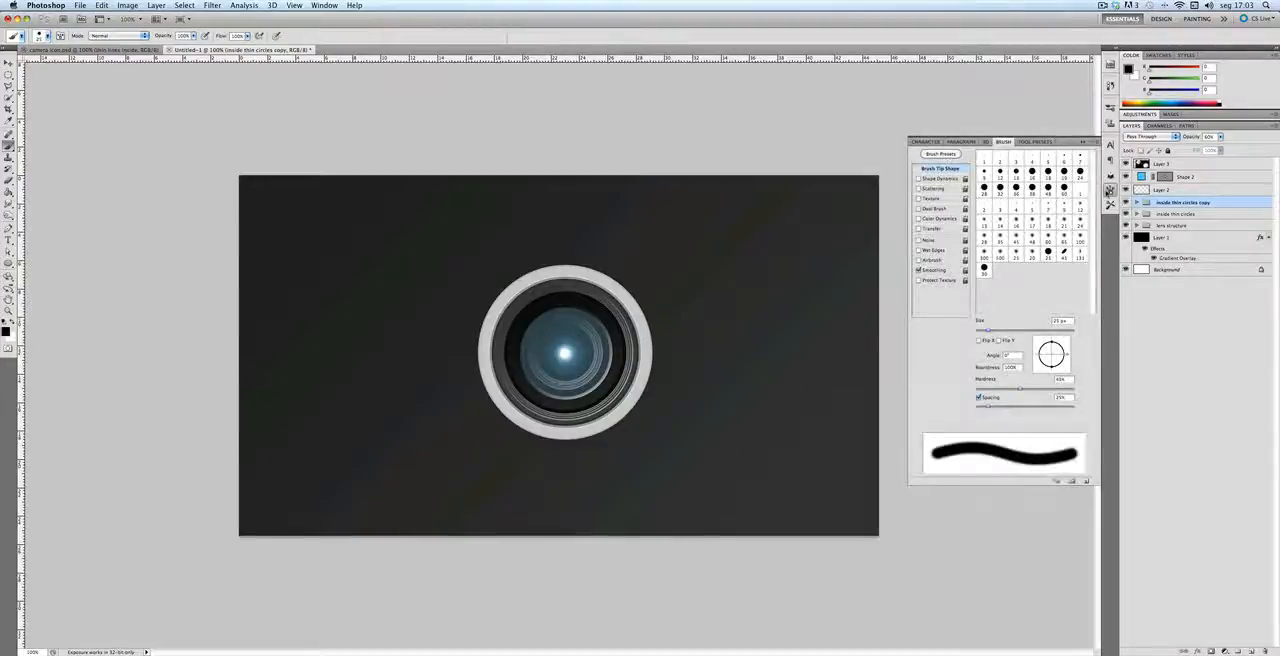
click(1110, 191)
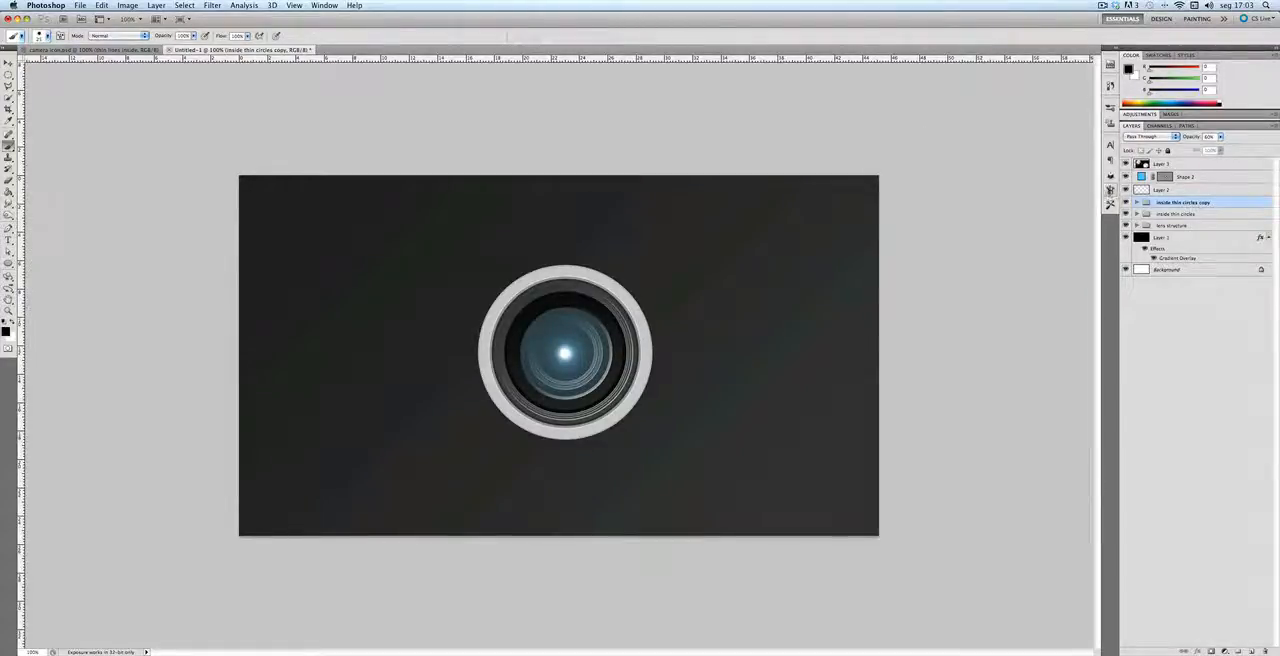
click(1110, 191)
click(1110, 191)
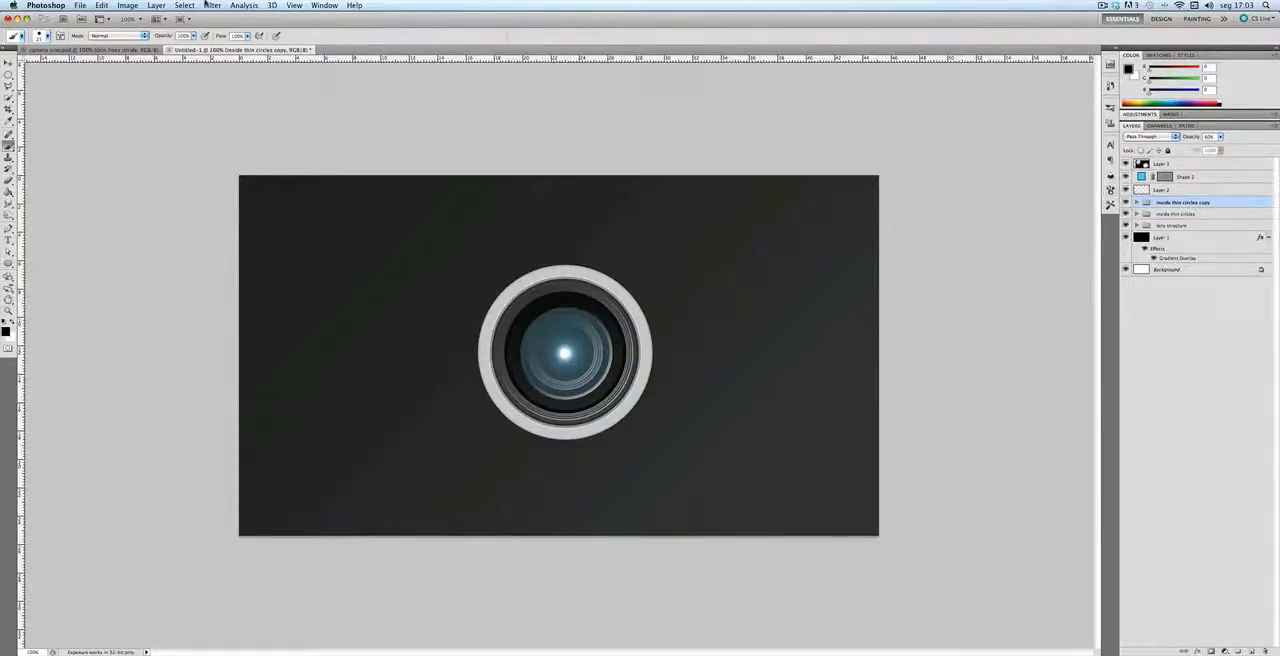
click(324, 5)
click(330, 103)
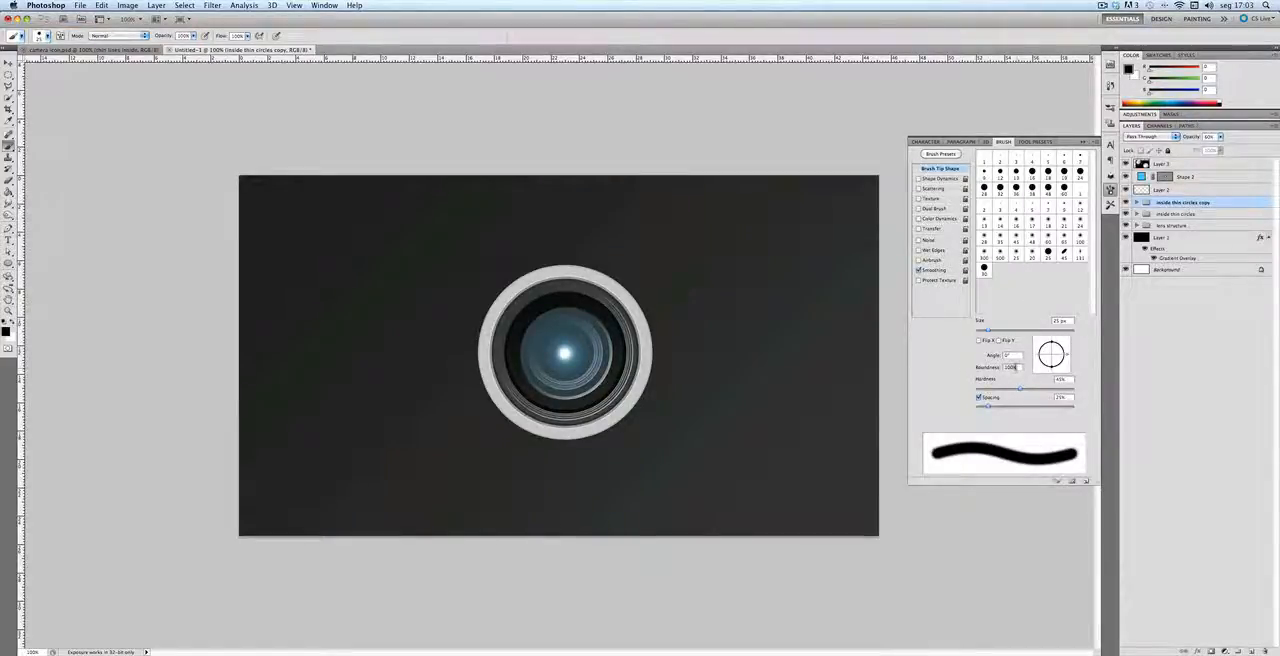
text(60)
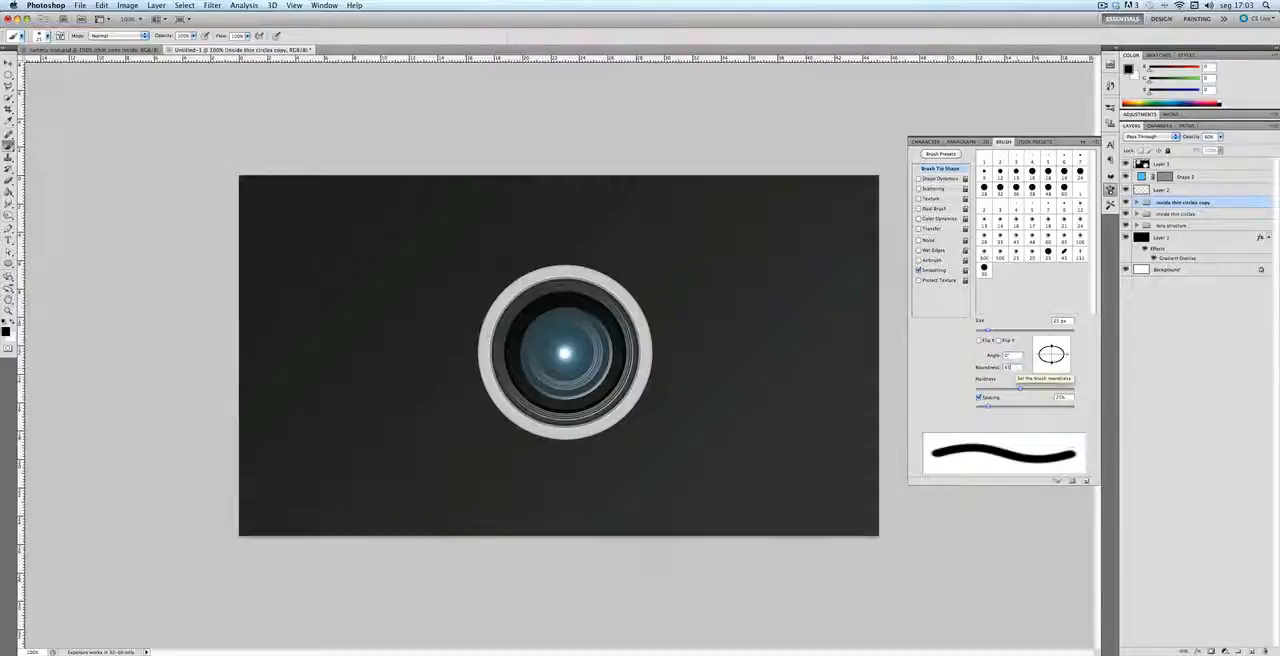
click(1110, 190)
Step: Add a new layer above the lens flare layer and make white the foreground color
click(1172, 164)
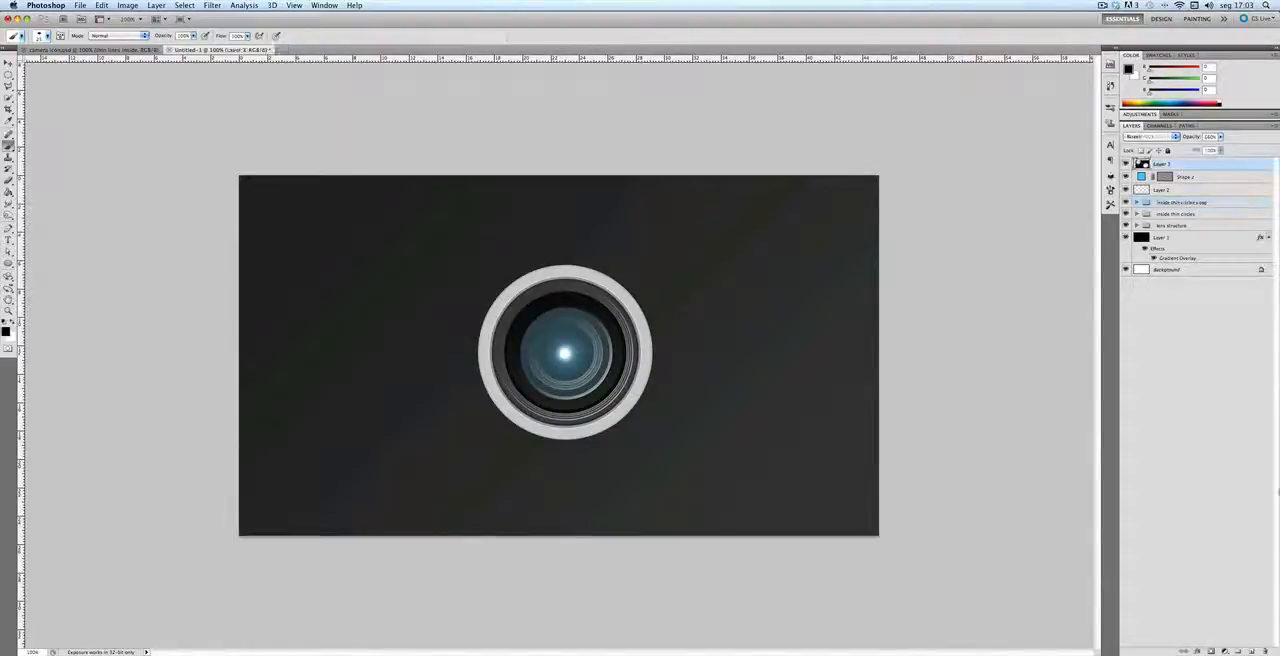
click(1251, 651)
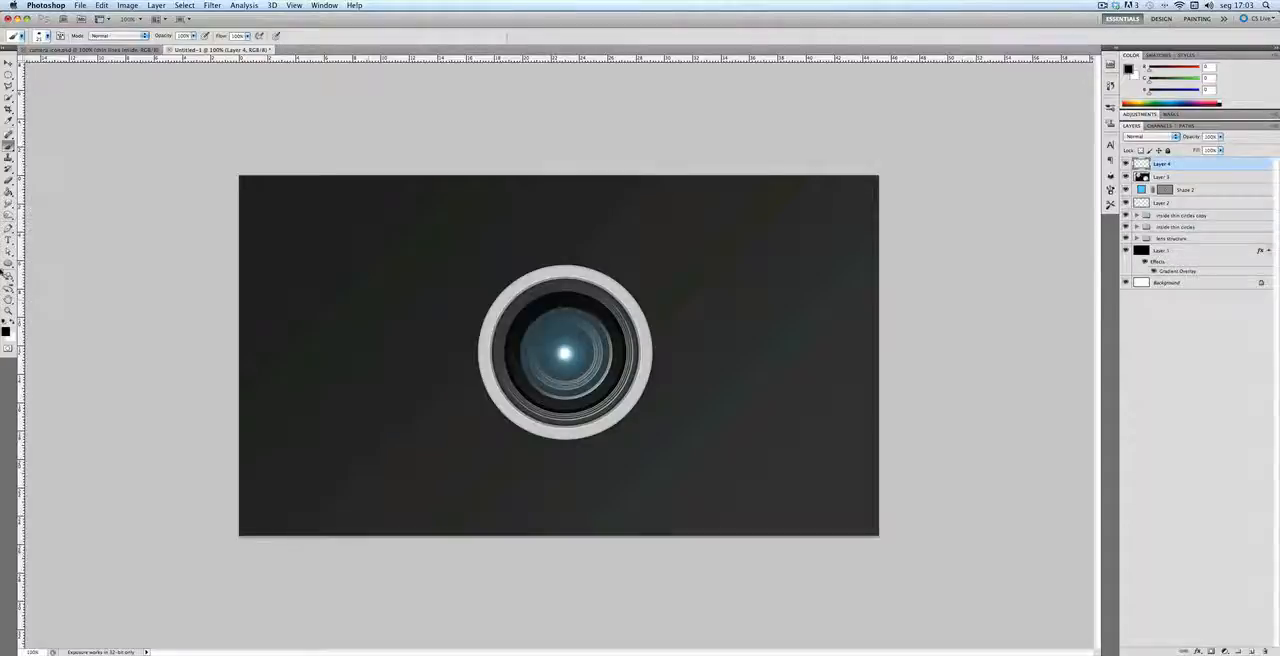
click(13, 322)
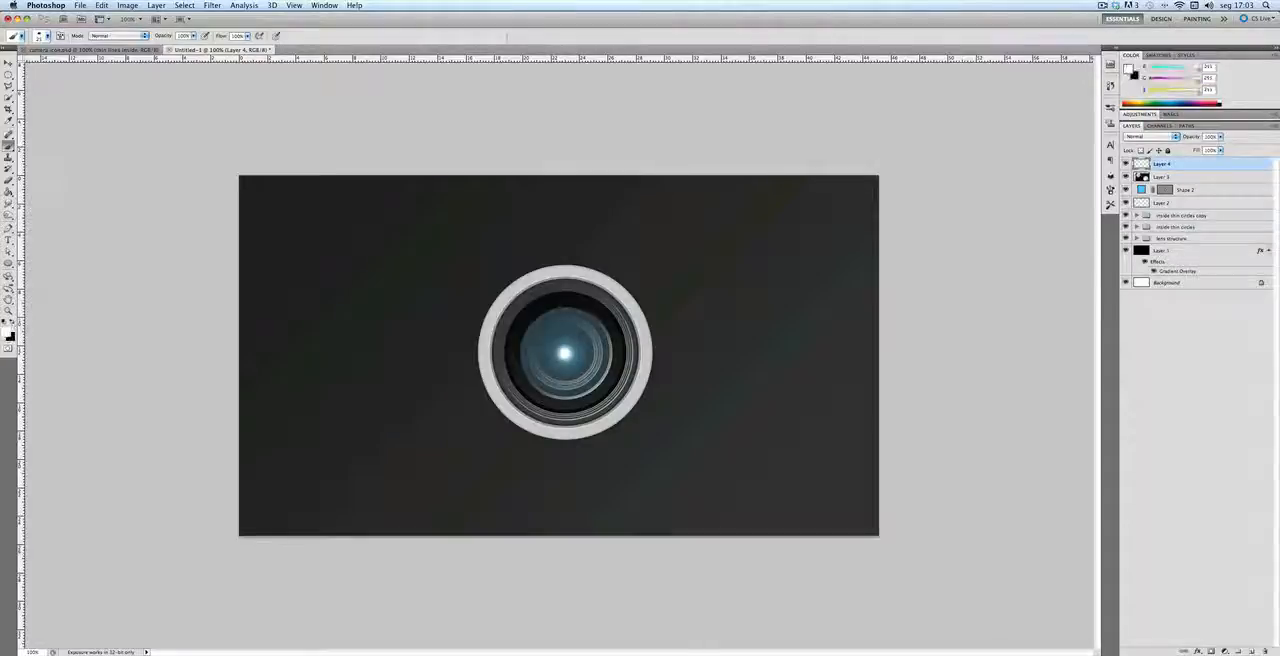
Step: Paint a small white oval dot diagonally below the flare's bright center with an 8 px brush and enlarge the brush to 10 px
right_click(610, 364)
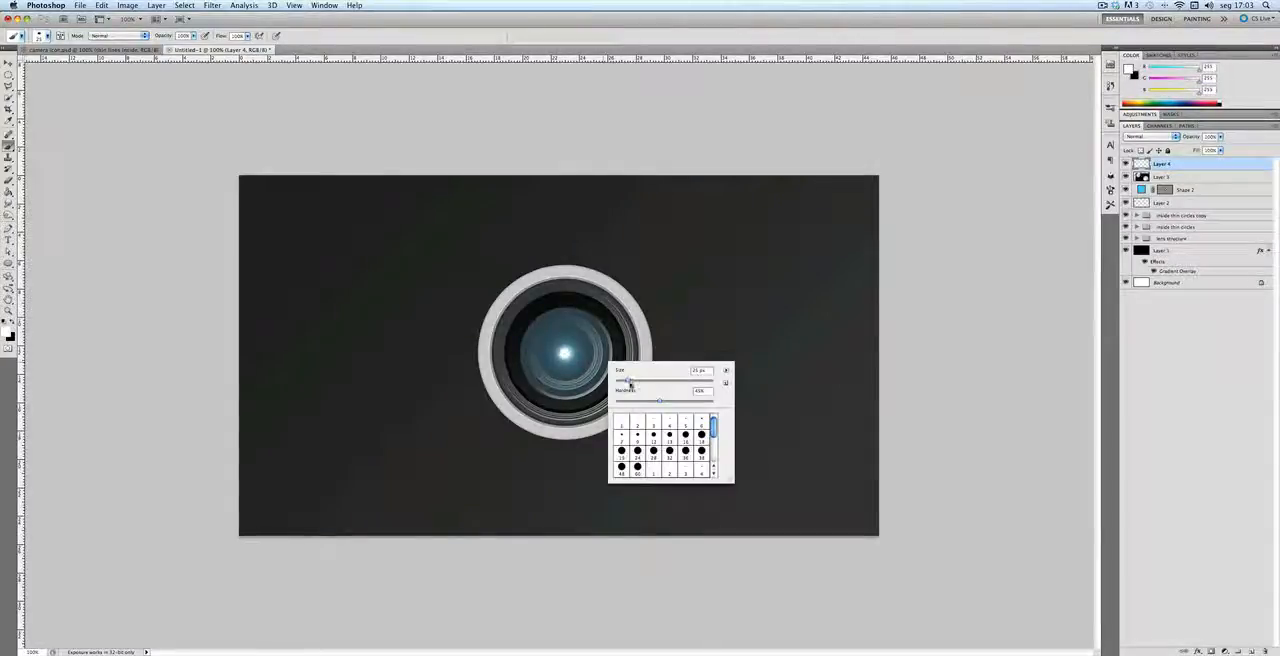
drag(629, 383, 619, 384)
drag(617, 382, 620, 382)
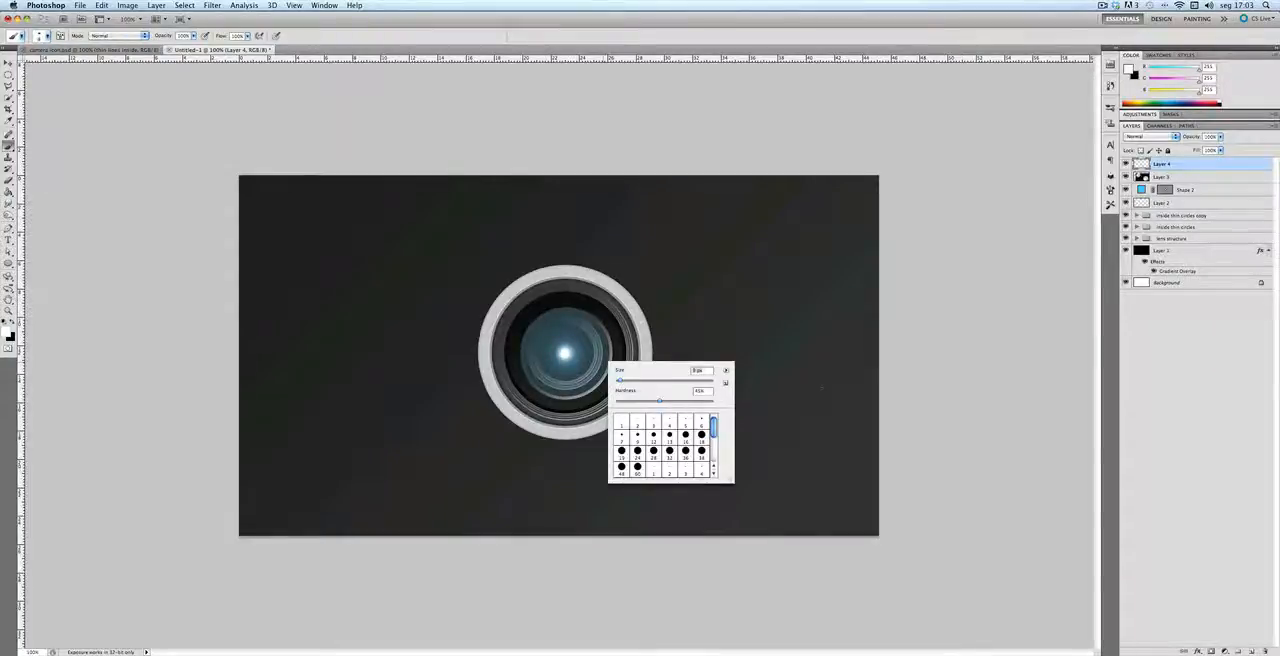
click(590, 42)
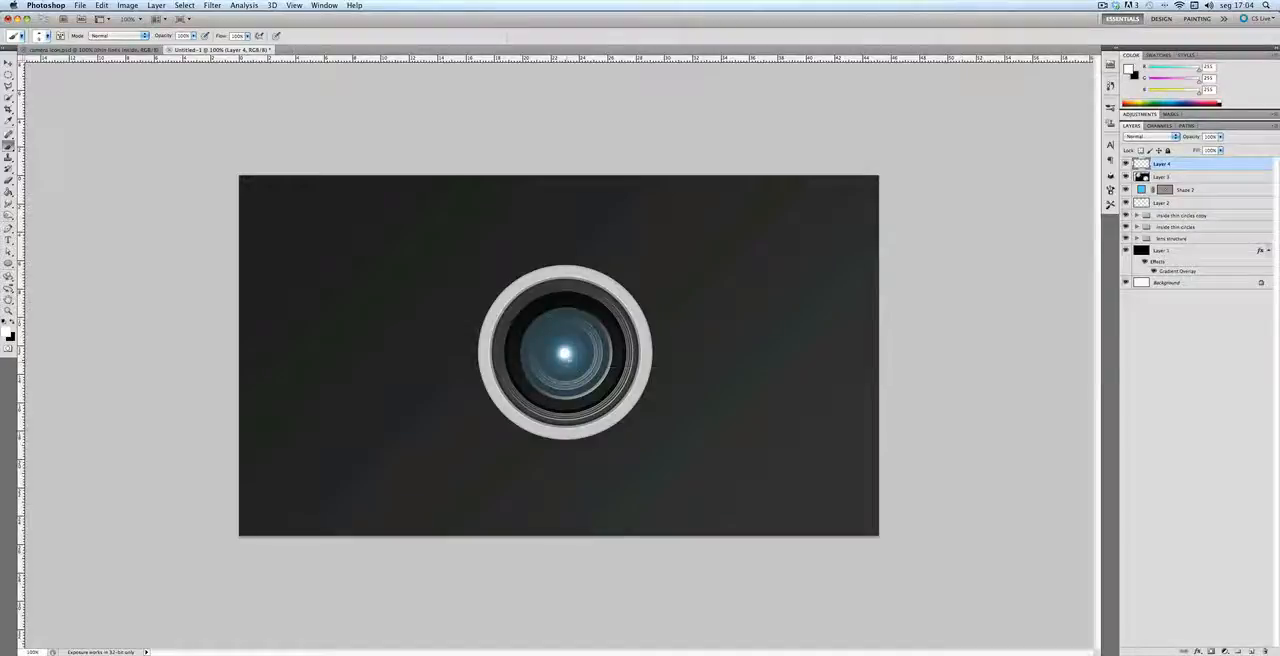
right_click(596, 379)
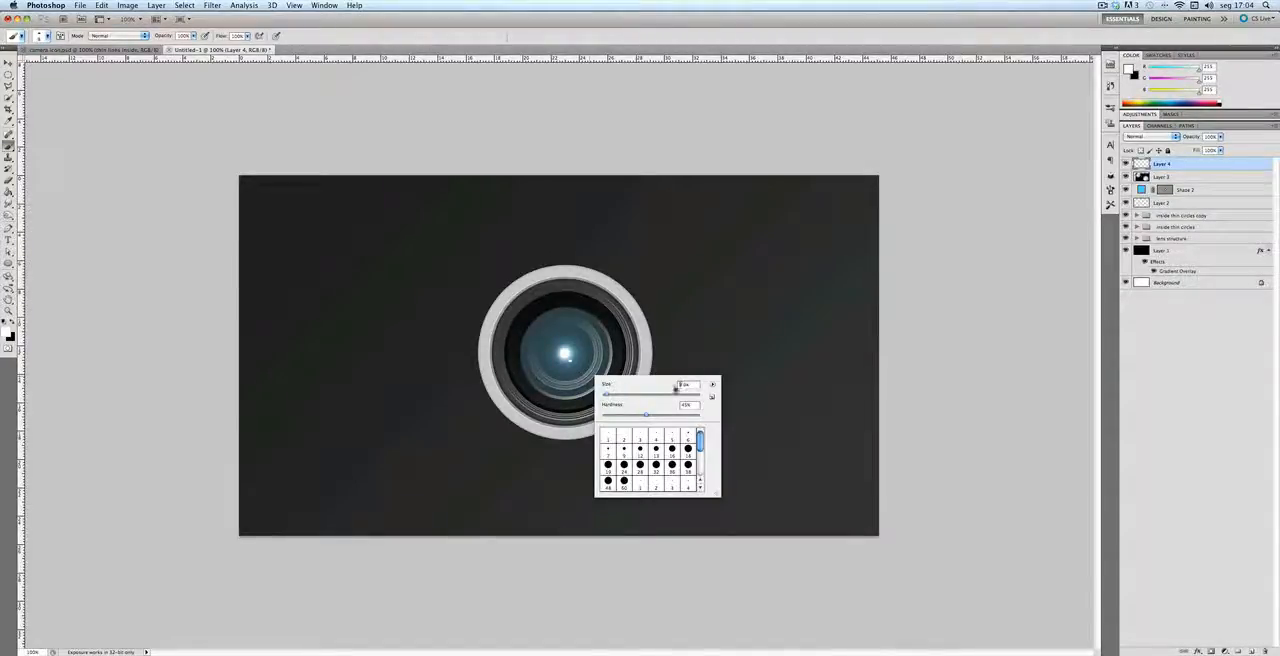
key(Return)
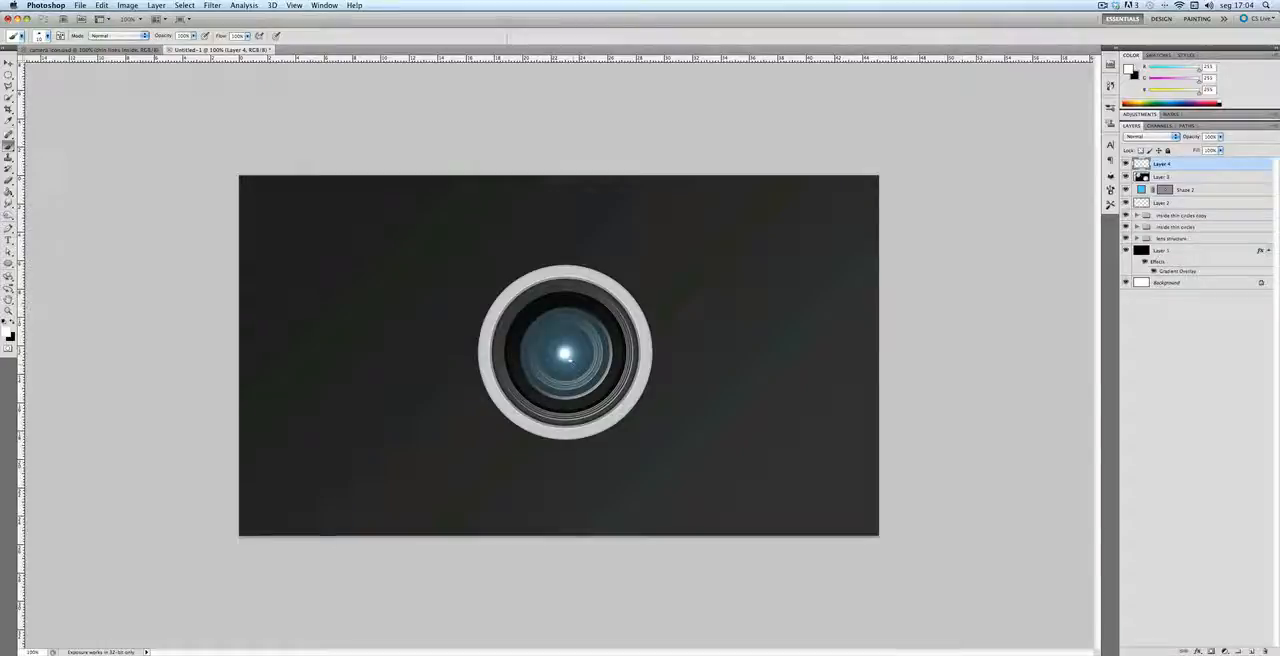
Step: Continue the diagonal row of white dots toward the glass edge, enlarging the brush gradually to 13 px
right_click(598, 373)
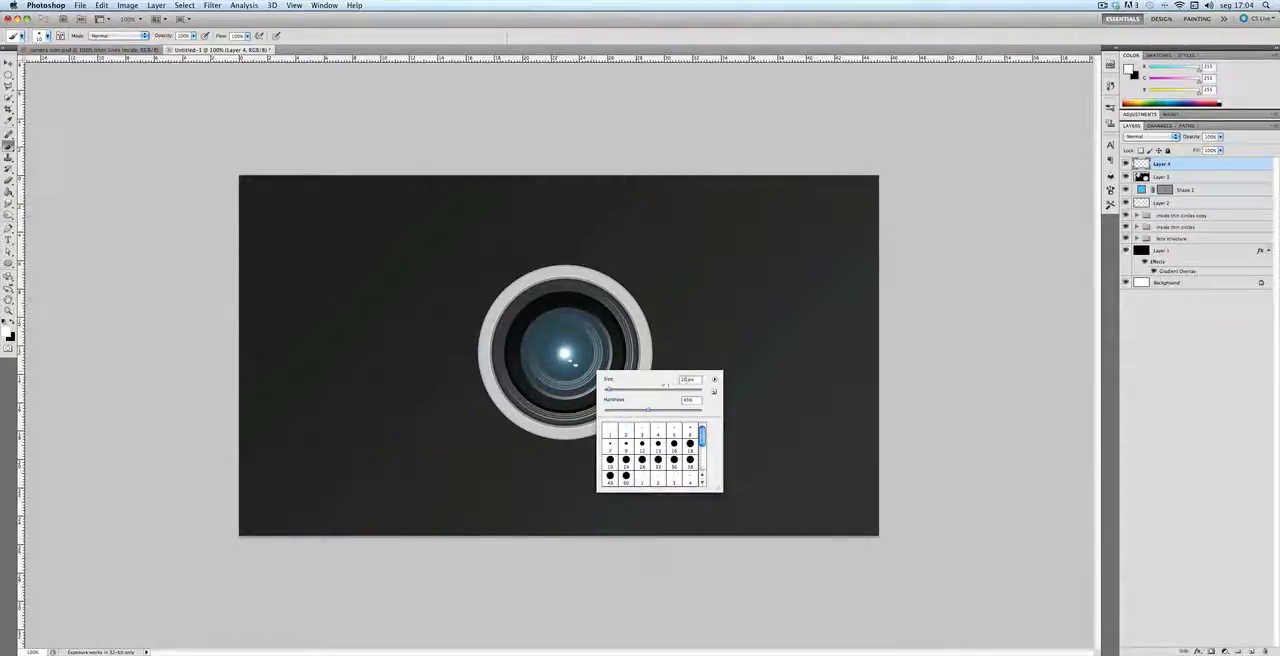
drag(608, 390, 610, 390)
click(582, 370)
right_click(611, 378)
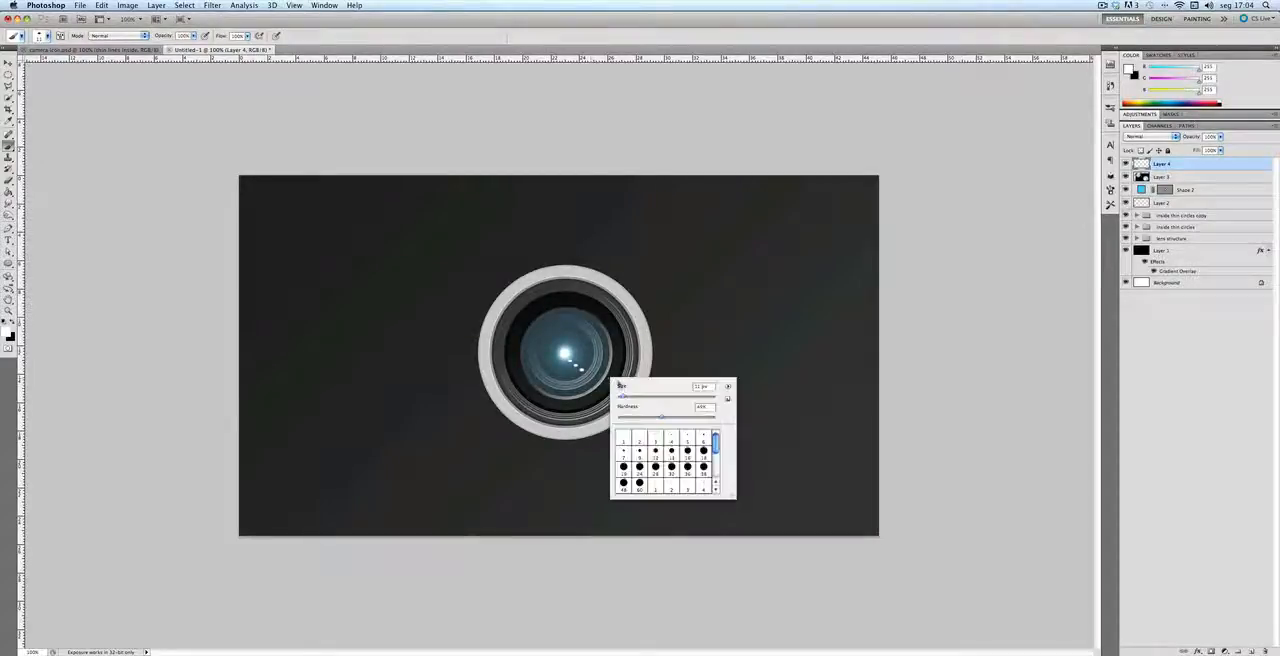
drag(703, 387, 681, 388)
text(10)
key(Return)
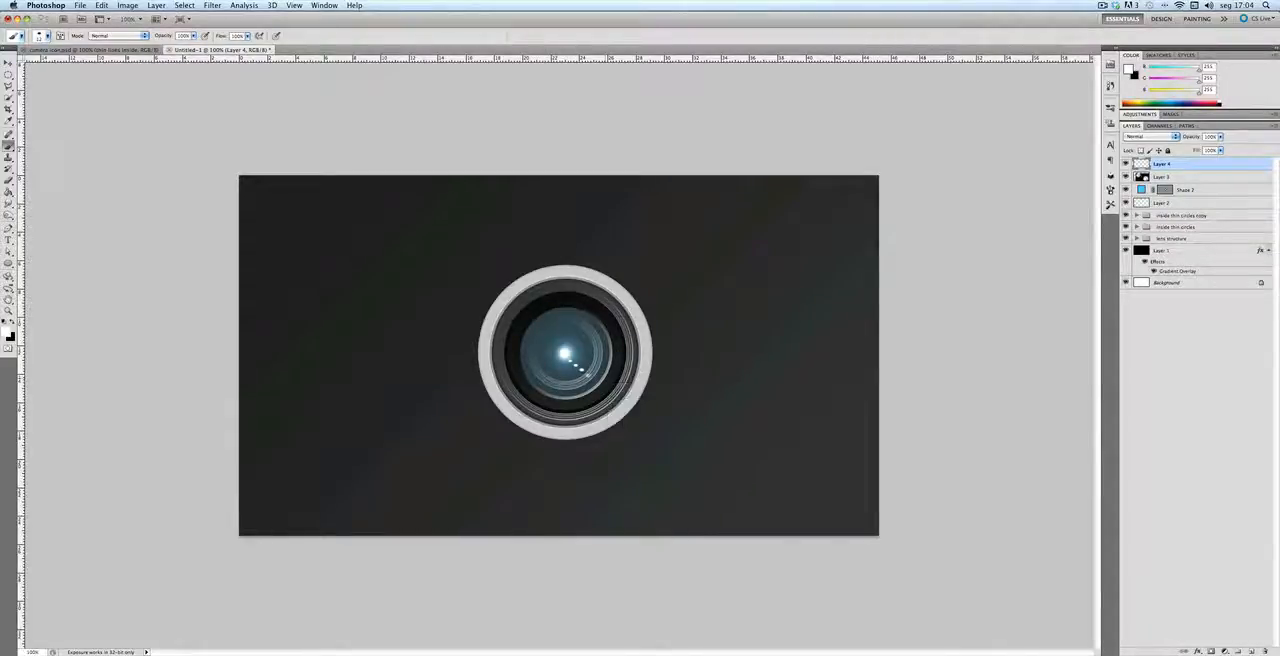
key(Return)
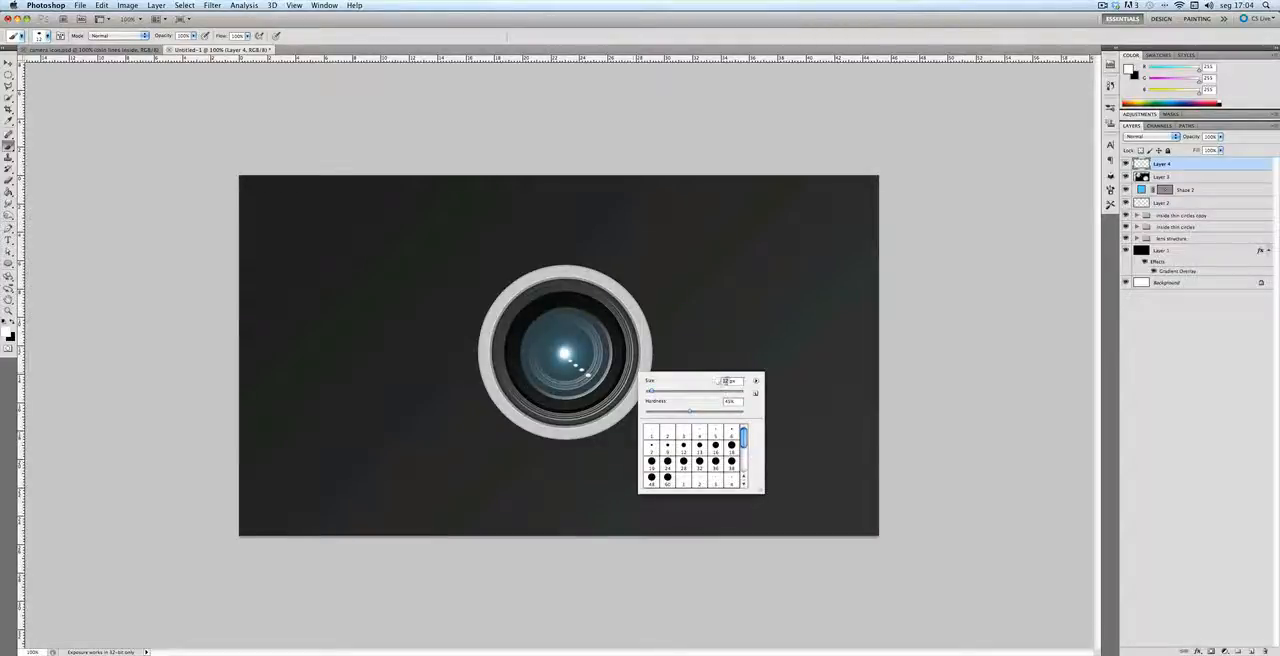
text(13)
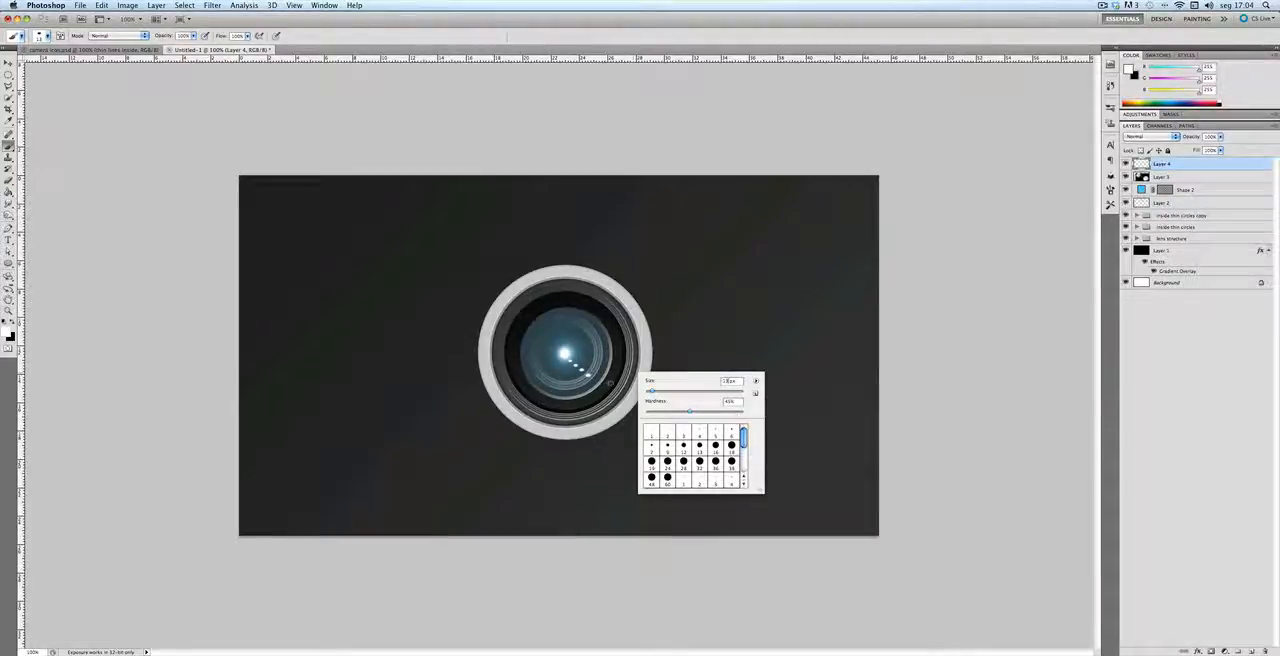
key(Return)
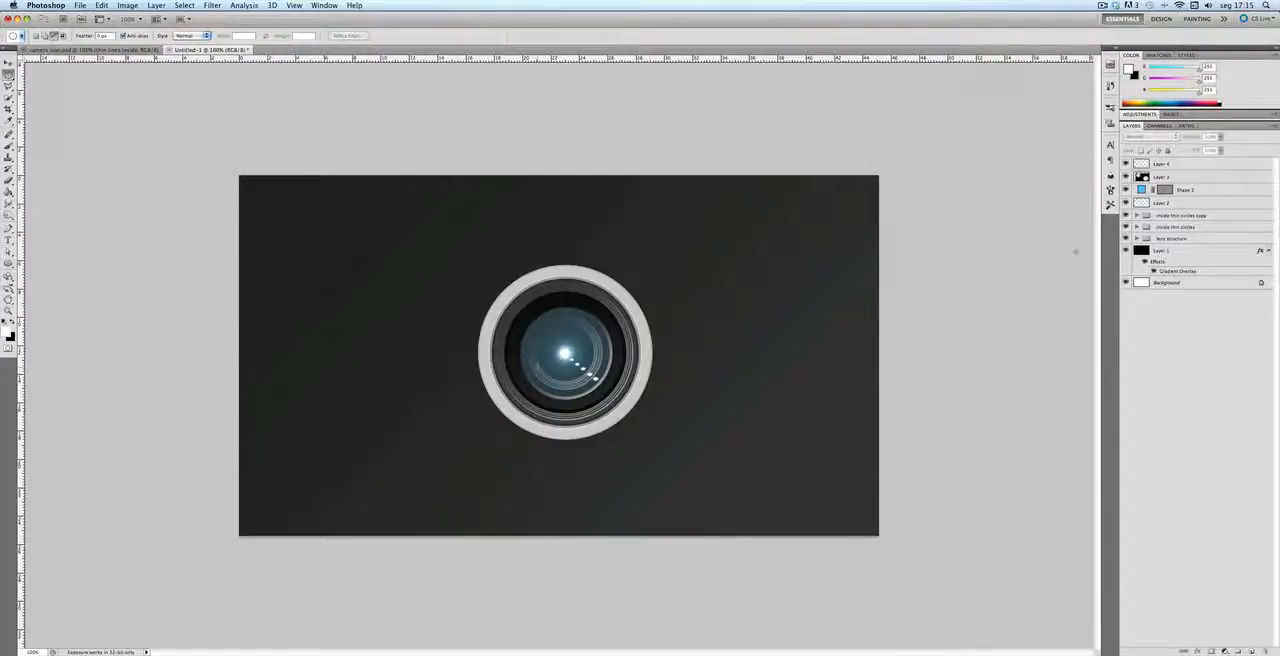
Step: Add a new layer above the dots, load the blue glass circle's outline as a selection and choose the Elliptical Marquee tool
click(1165, 164)
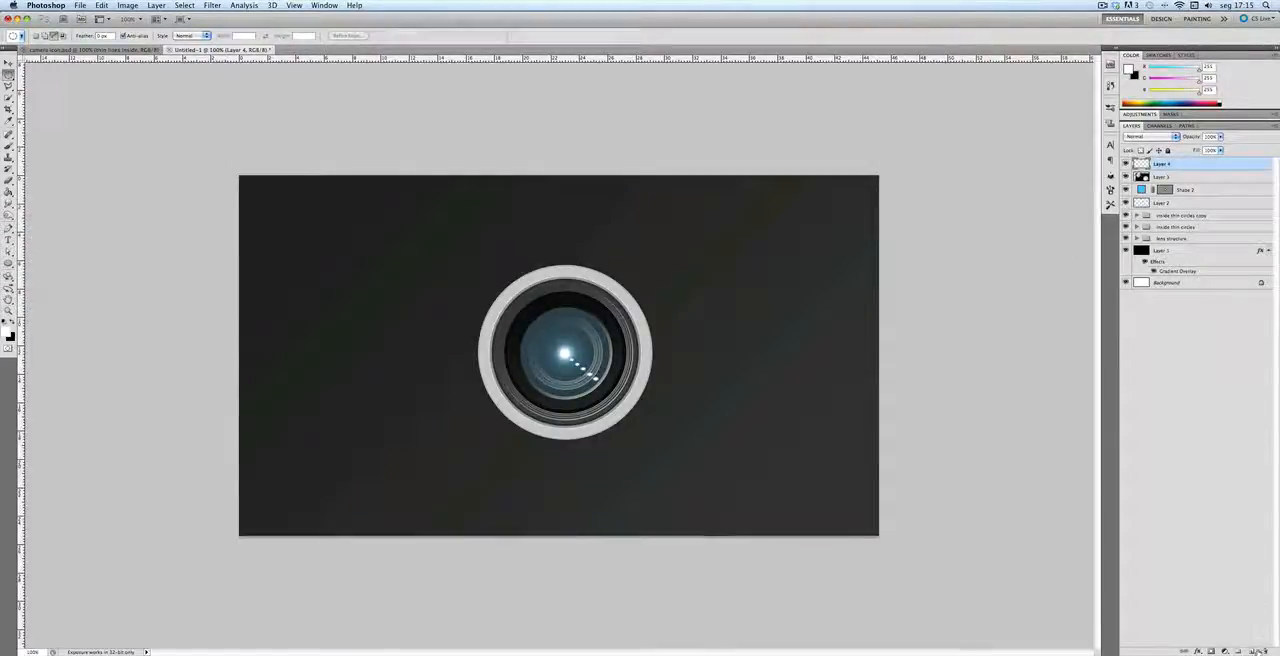
key(alt+shift+super+n)
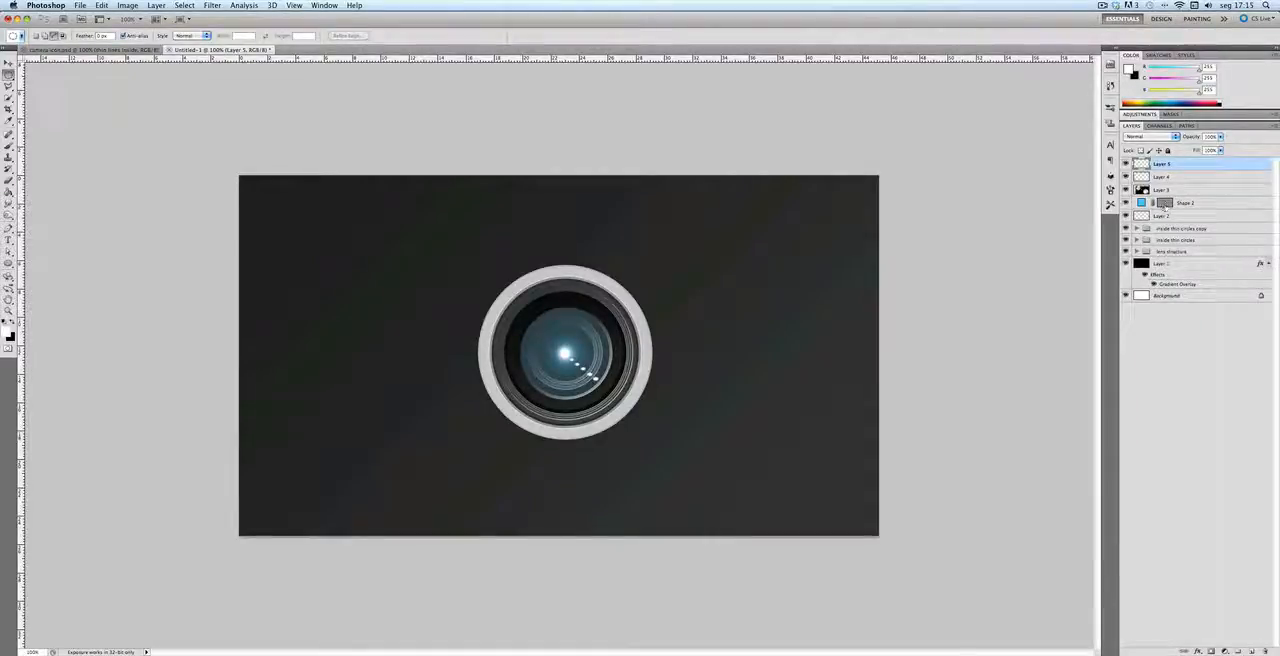
super+click(1165, 204)
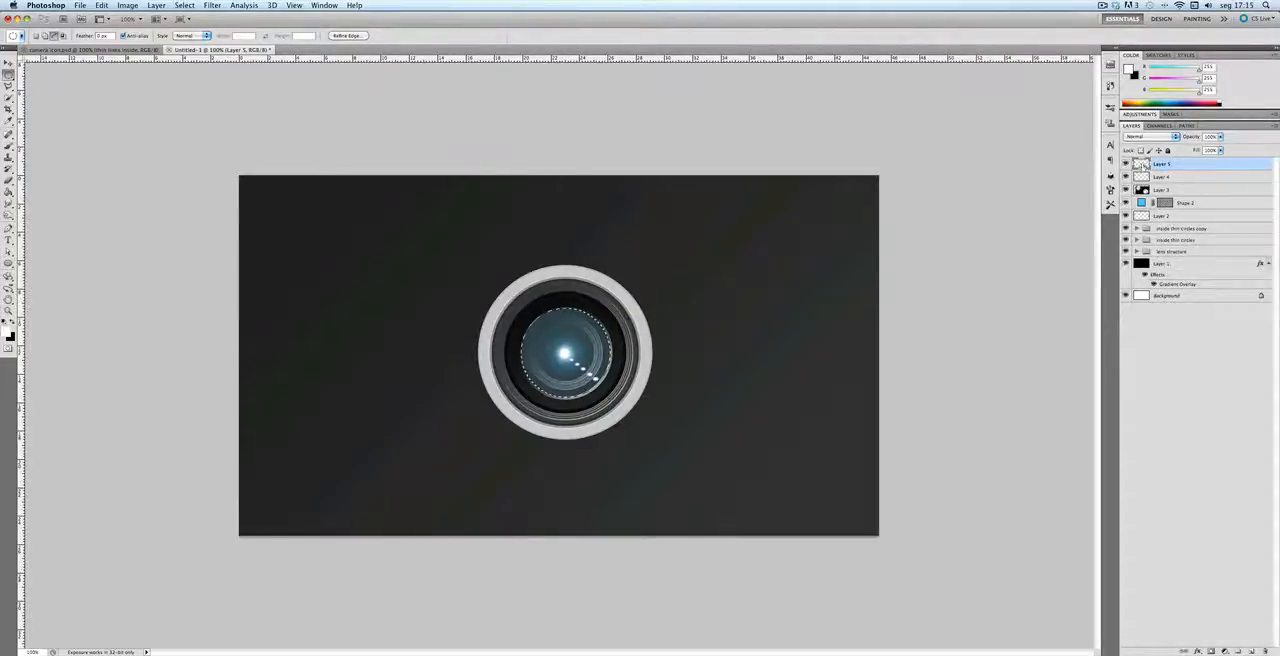
drag(8, 75, 68, 86)
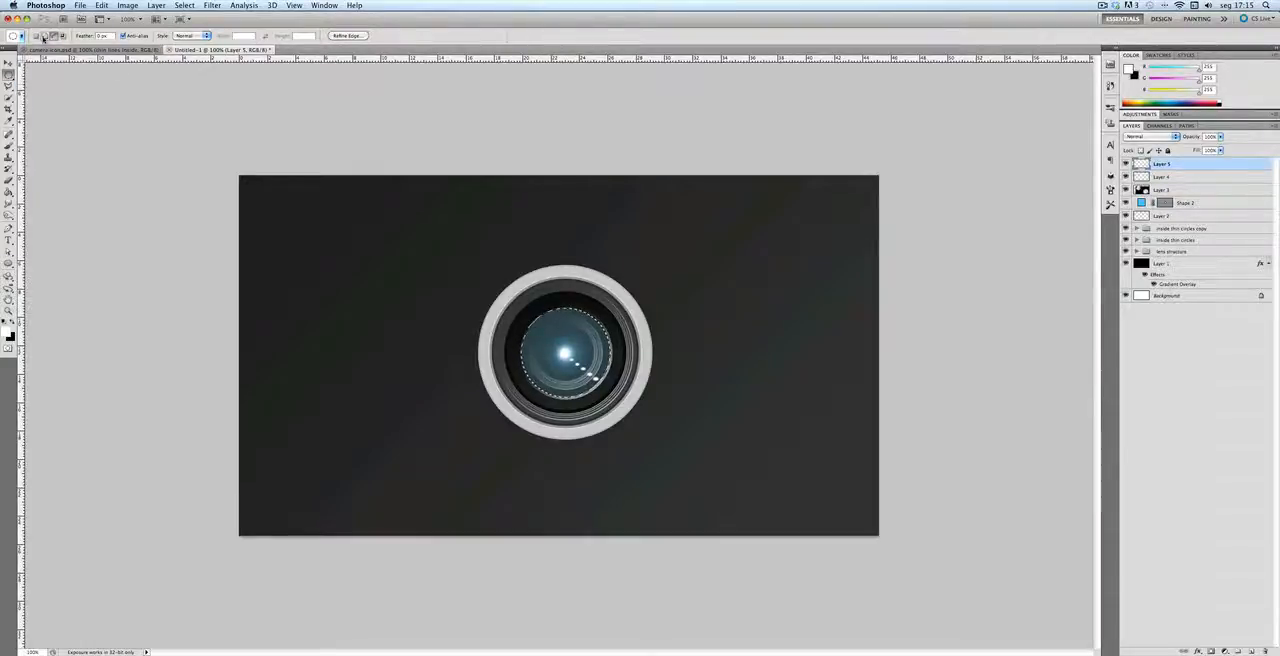
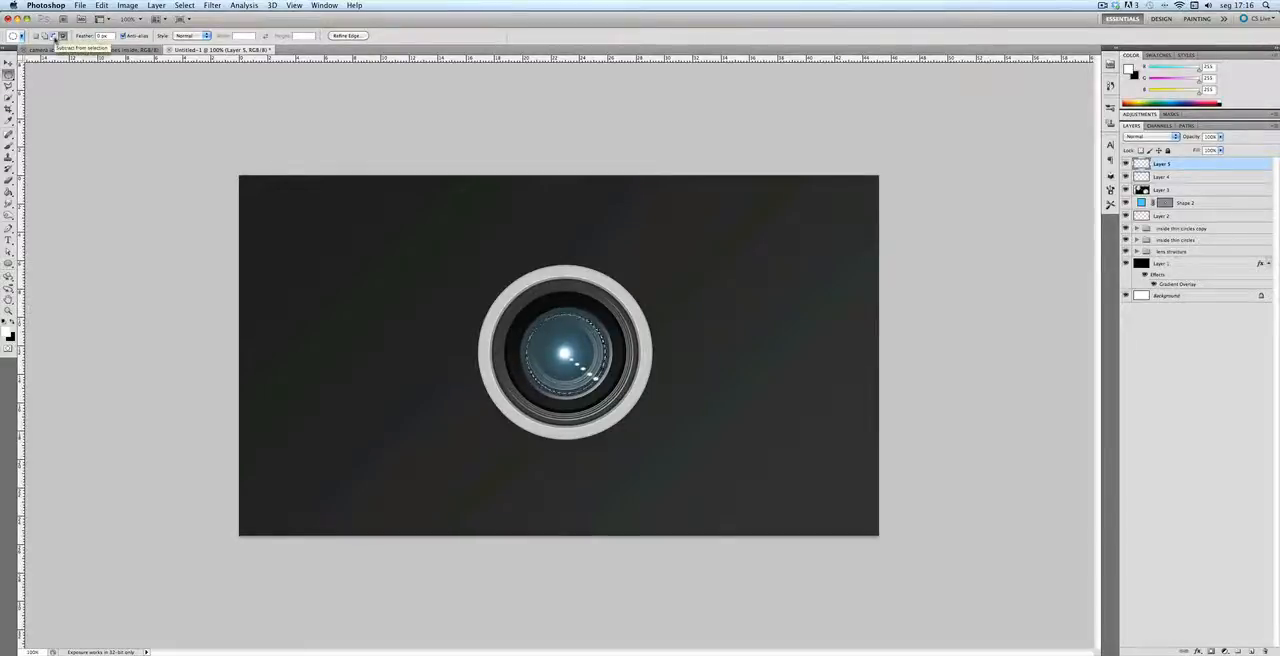
Step: Reduce the glass circle selection to a thin ring, then intersect it with a Polygonal Lasso area to keep only its upper-left arc
click(54, 36)
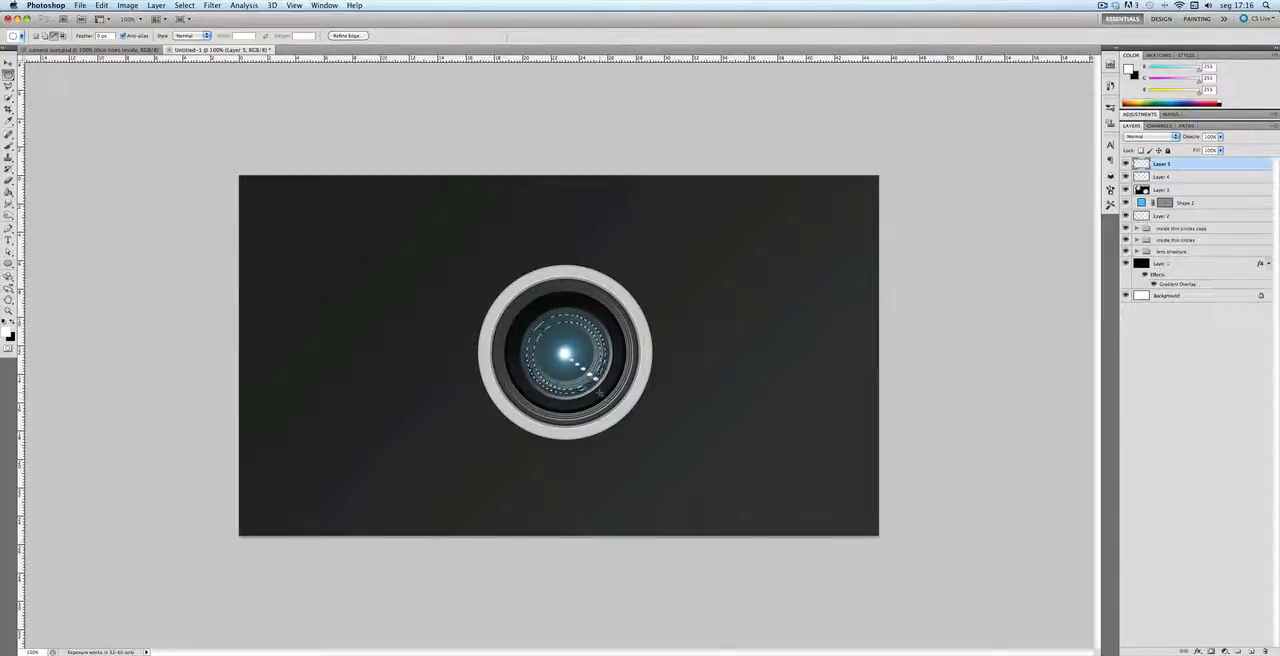
key(l)
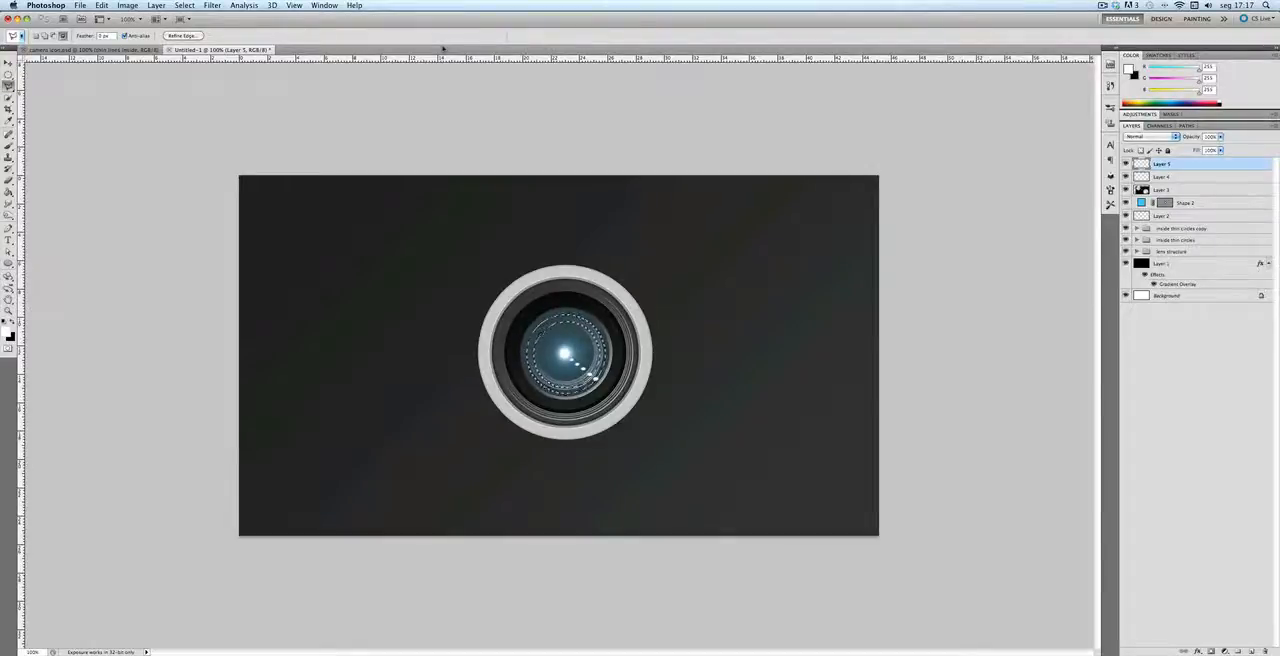
drag(8, 86, 72, 100)
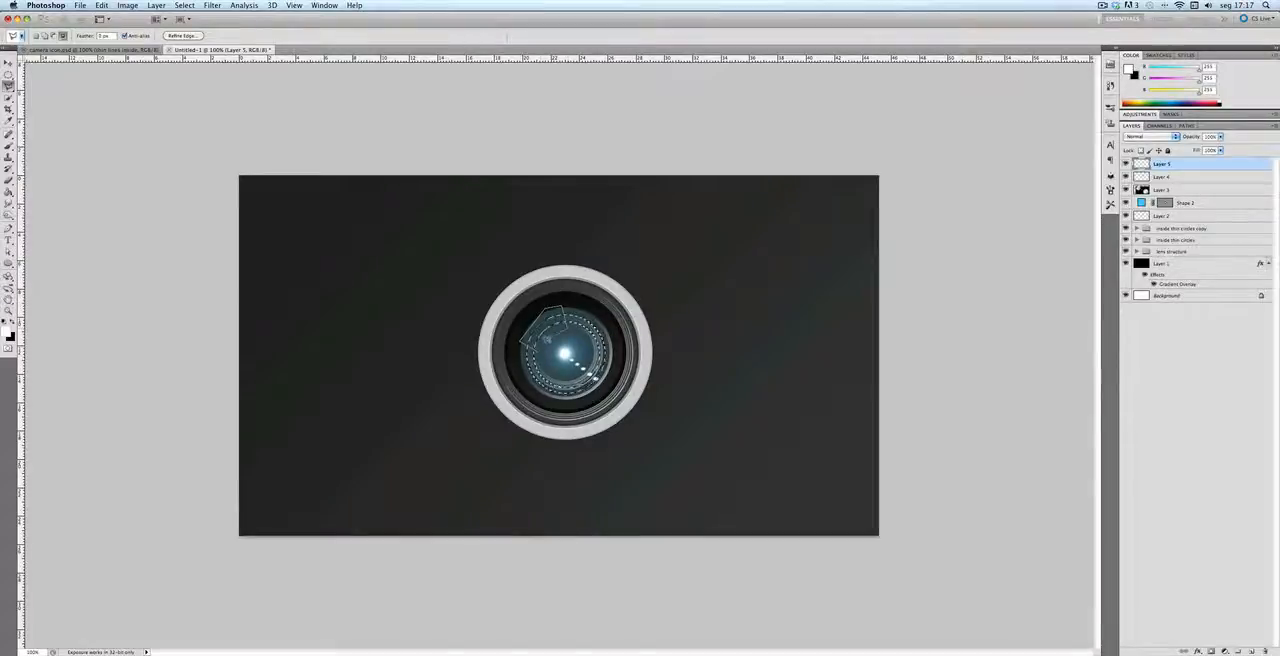
click(543, 346)
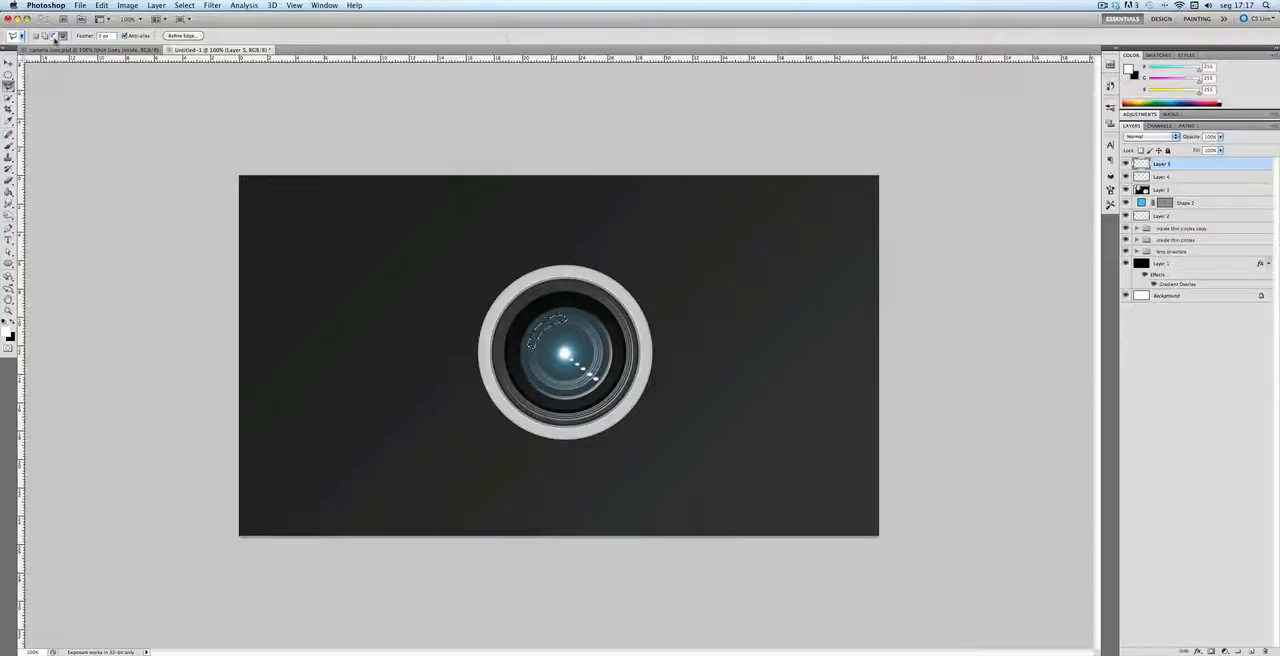
Step: Subtract a narrow strip and the upper end from the arc selection with the Polygonal Lasso, leaving two separate segments
click(54, 36)
click(541, 337)
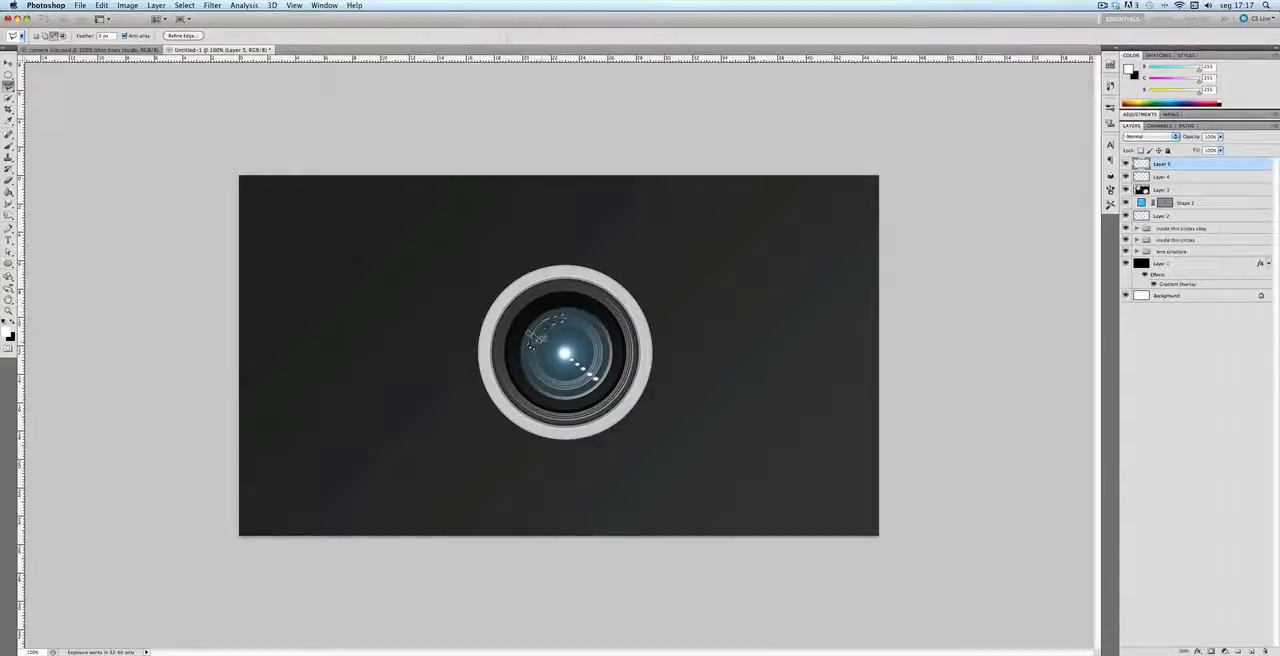
click(537, 339)
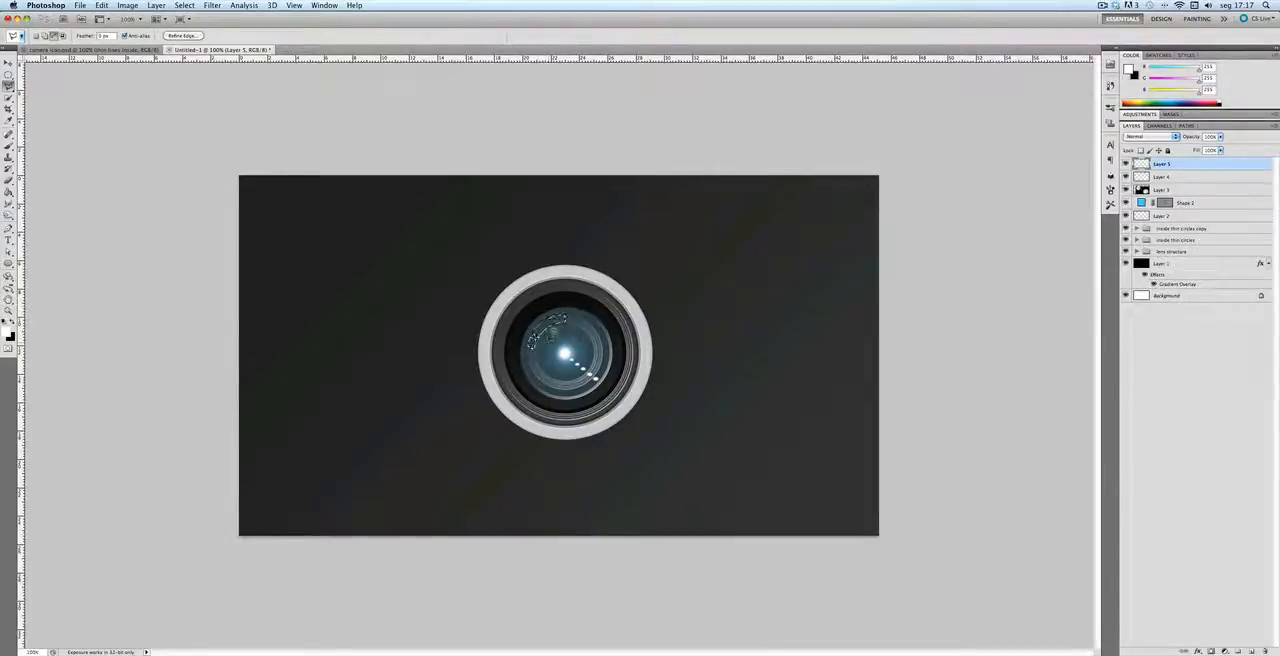
click(555, 332)
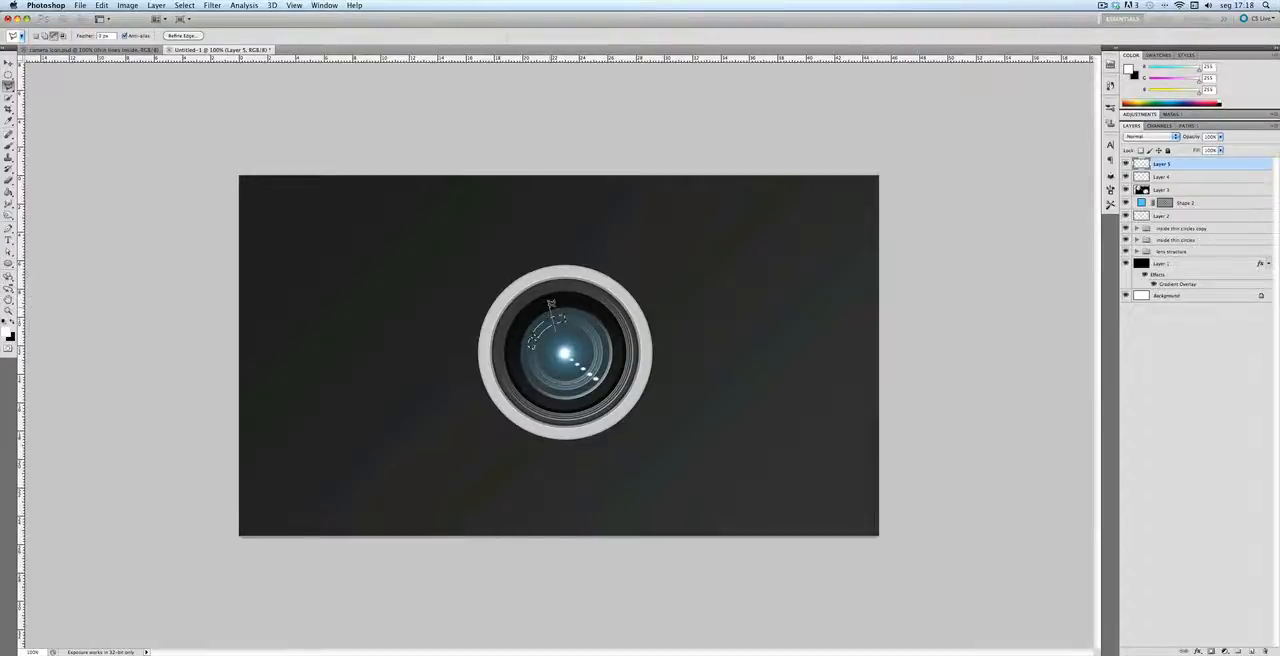
click(578, 303)
double_click(574, 328)
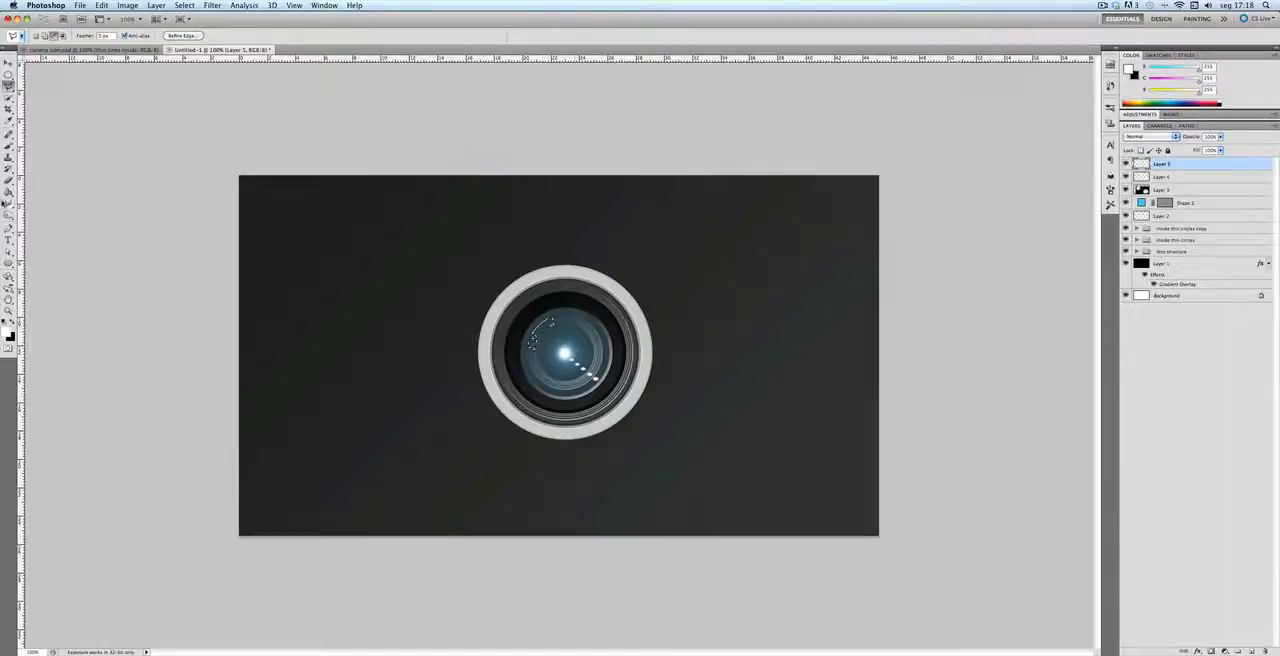
Step: Fill the two arc segments with a white Foreground to Transparent gradient and deselect
drag(8, 192, 45, 190)
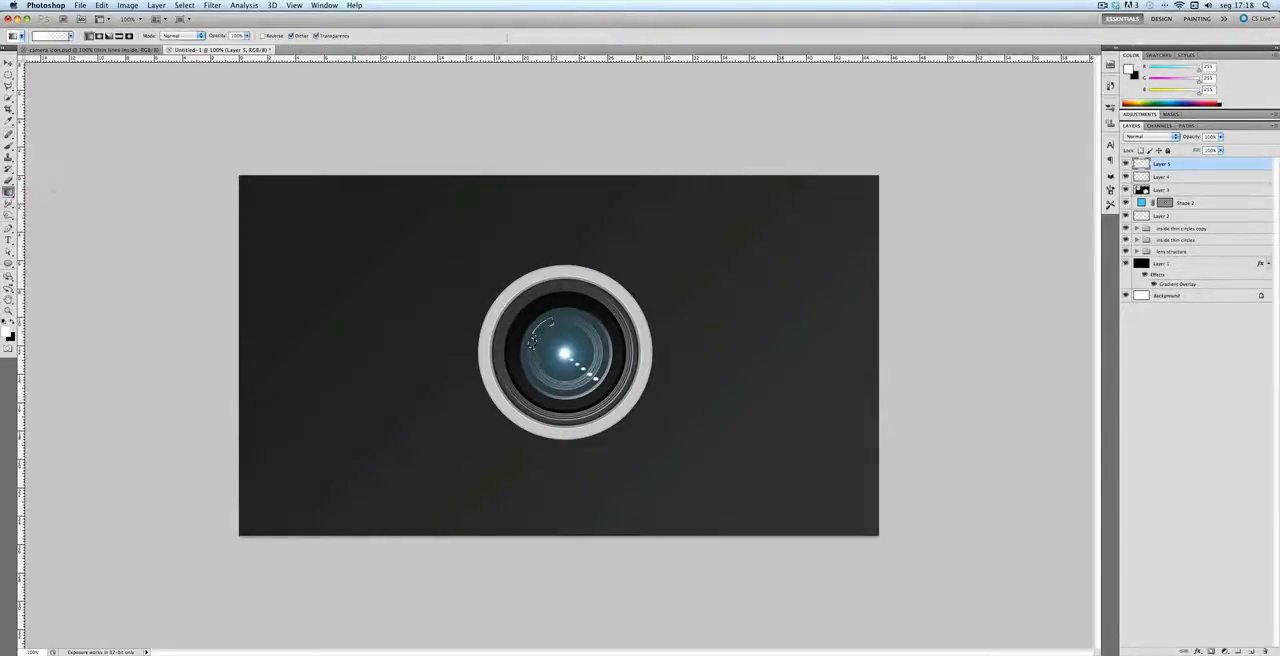
click(50, 36)
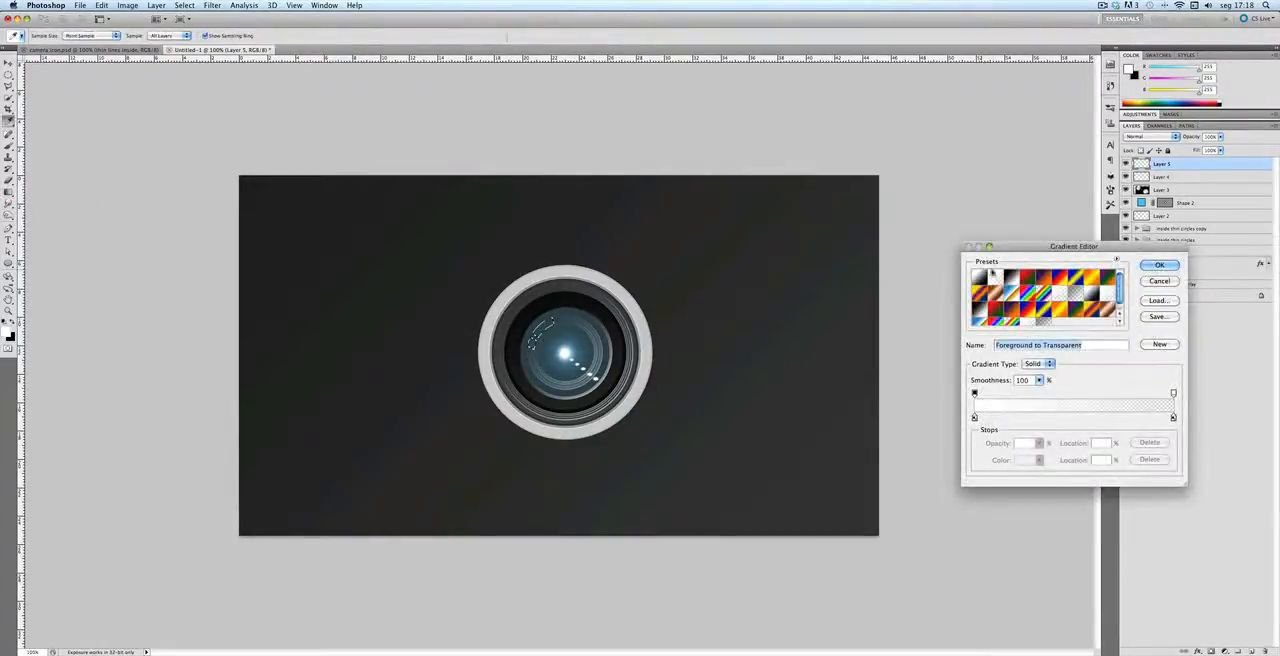
click(1157, 265)
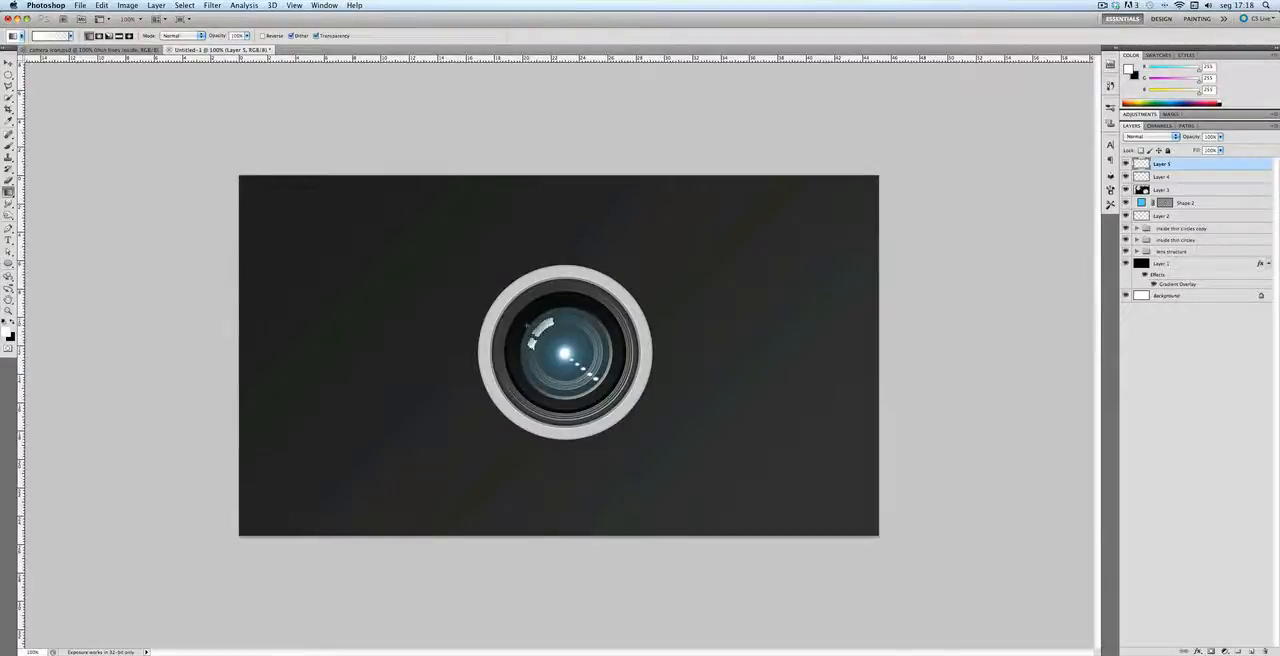
key(super+d)
Step: Add a new layer, load the blue glass circle's outline and draw a curved Pen path enclosing its lower-right edge
click(1252, 651)
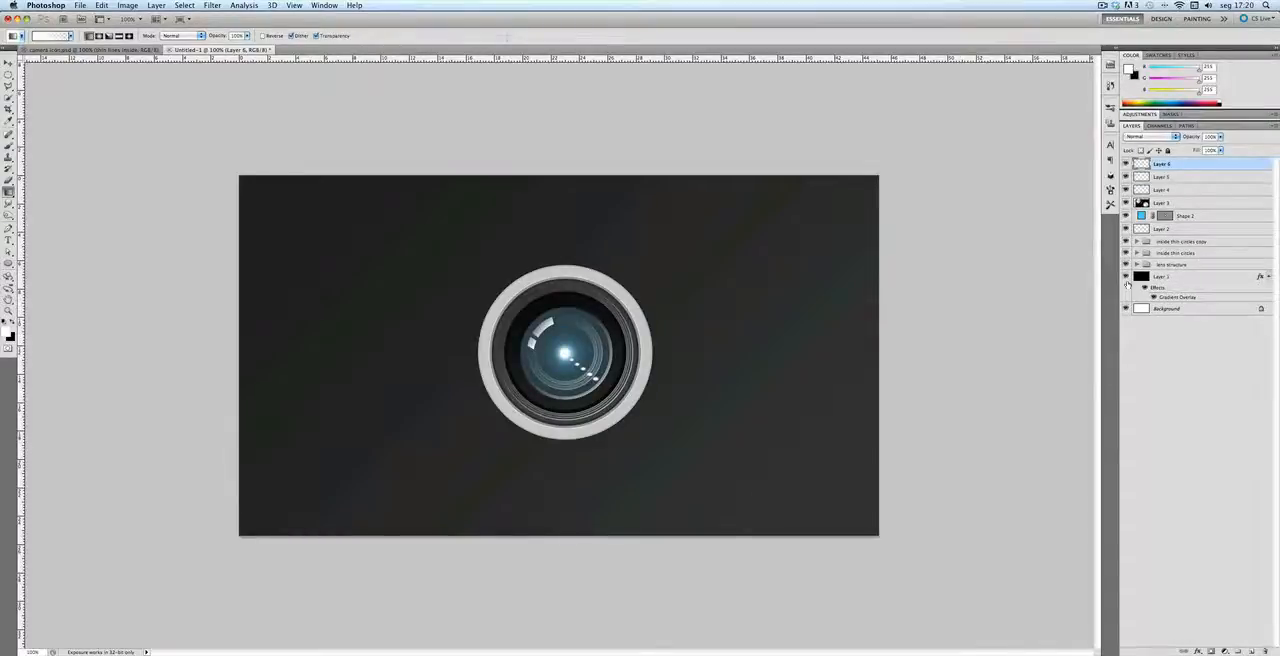
ctrl+click(1165, 217)
drag(9, 228, 60, 232)
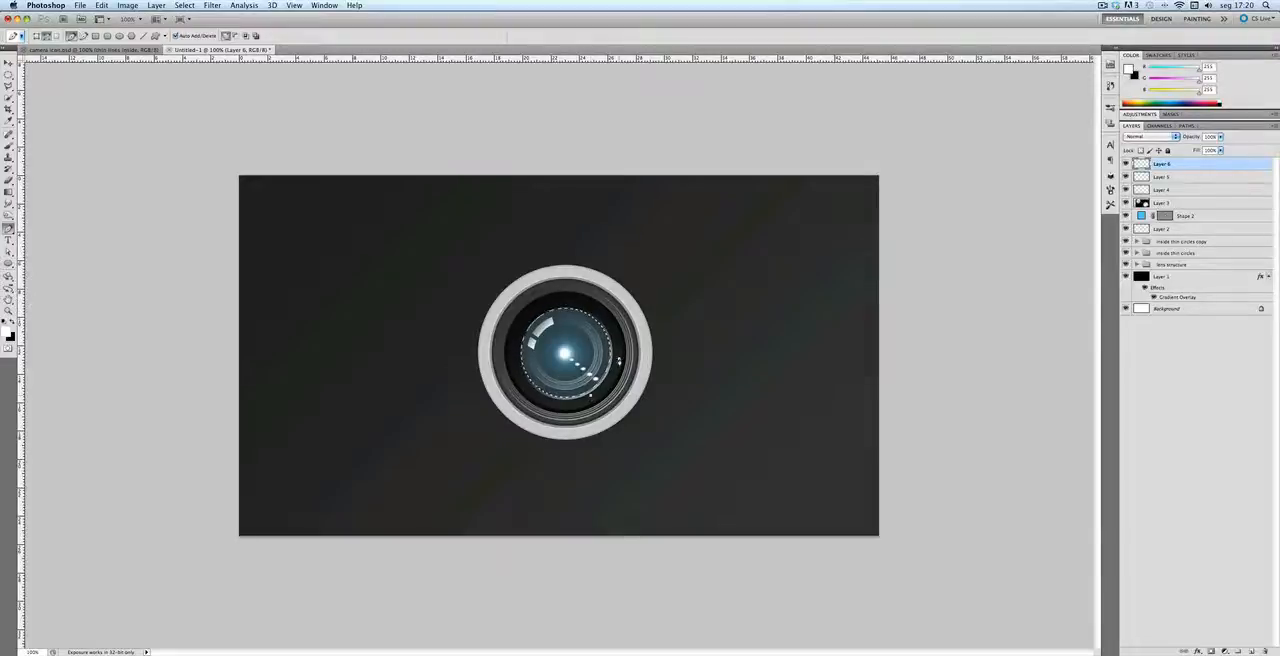
drag(619, 358, 677, 348)
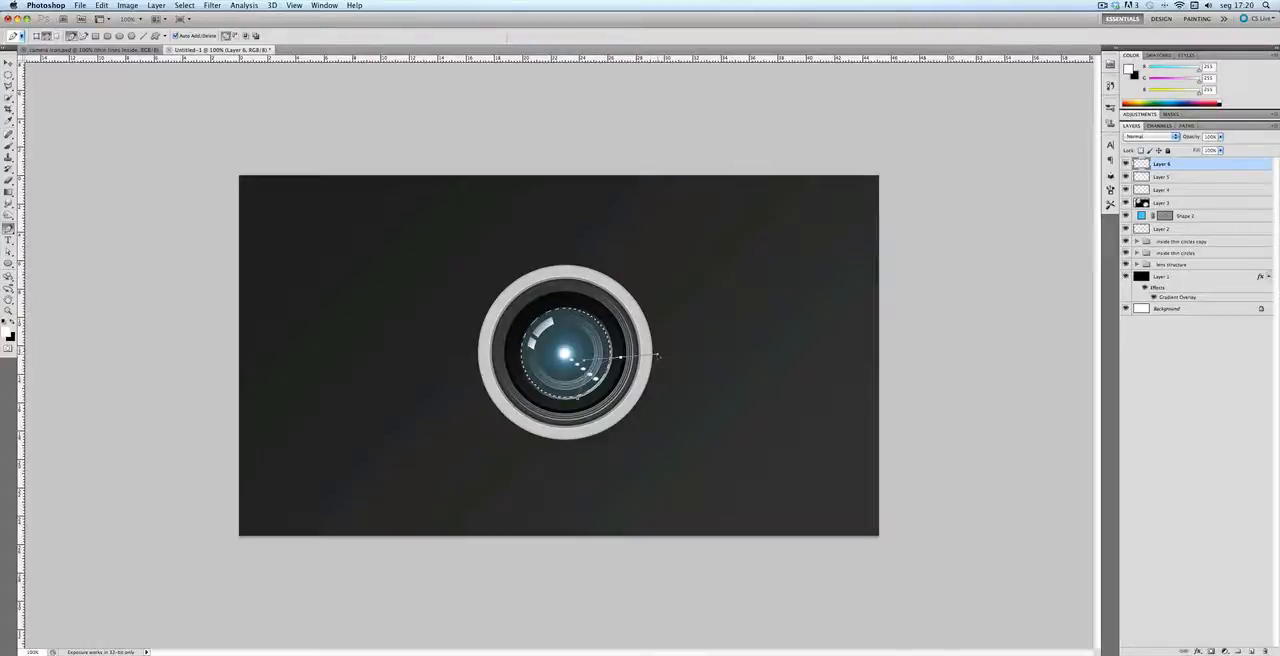
click(592, 403)
Step: Intersect the selection with the Pen path at 0 px feather and fill the lower-right crescent with the white-to-transparent gradient
right_click(588, 399)
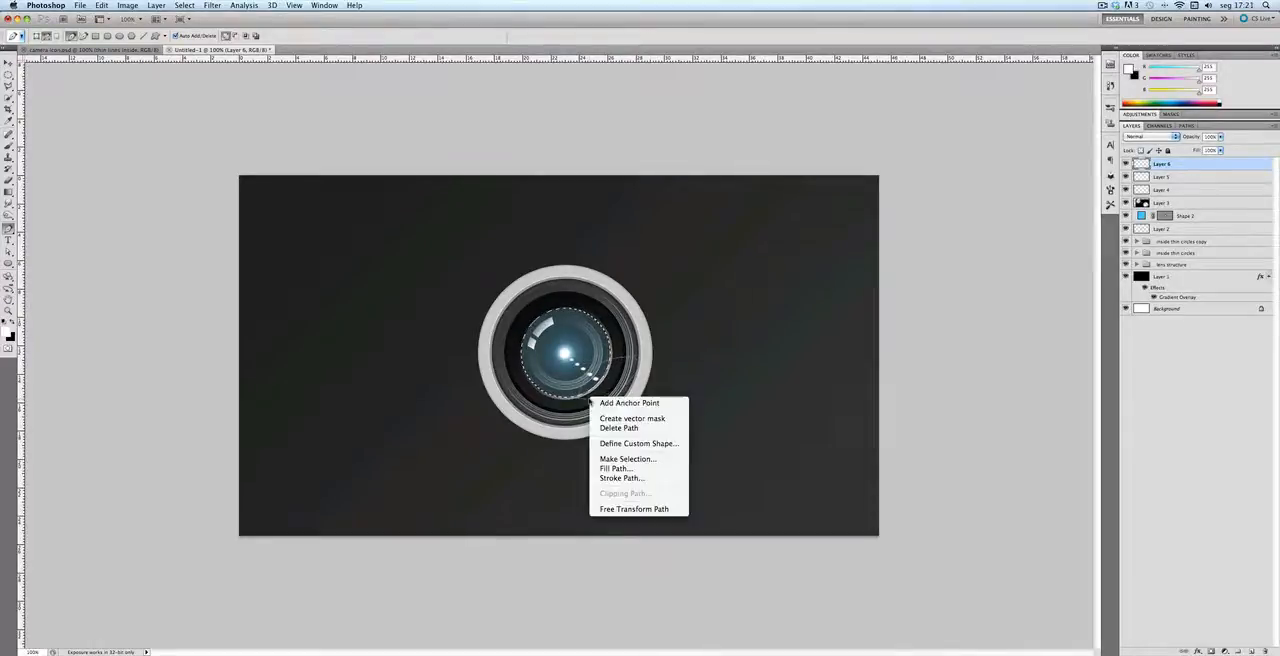
click(616, 466)
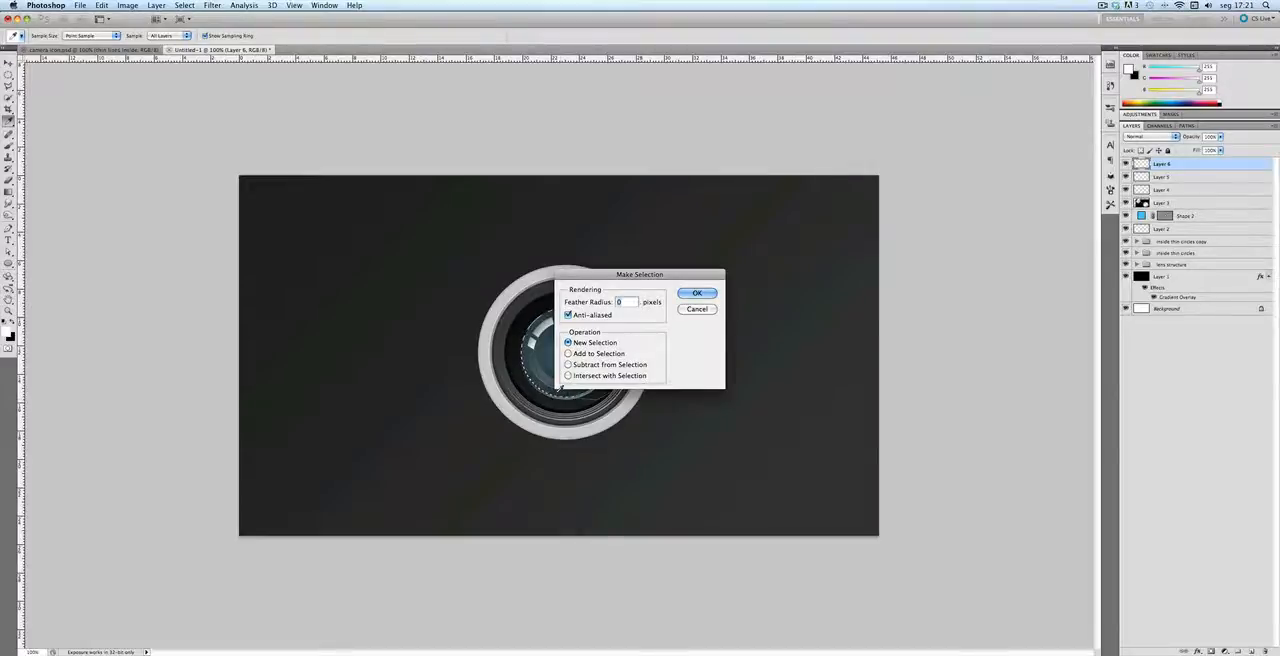
click(568, 375)
click(697, 293)
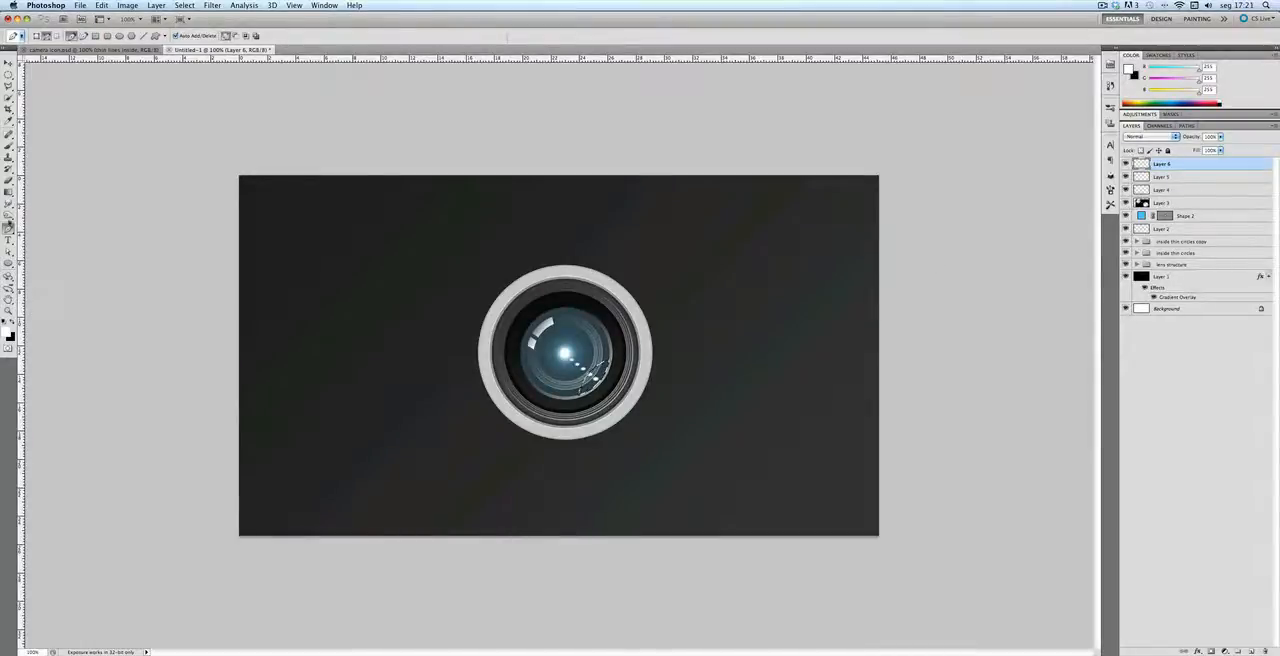
click(9, 193)
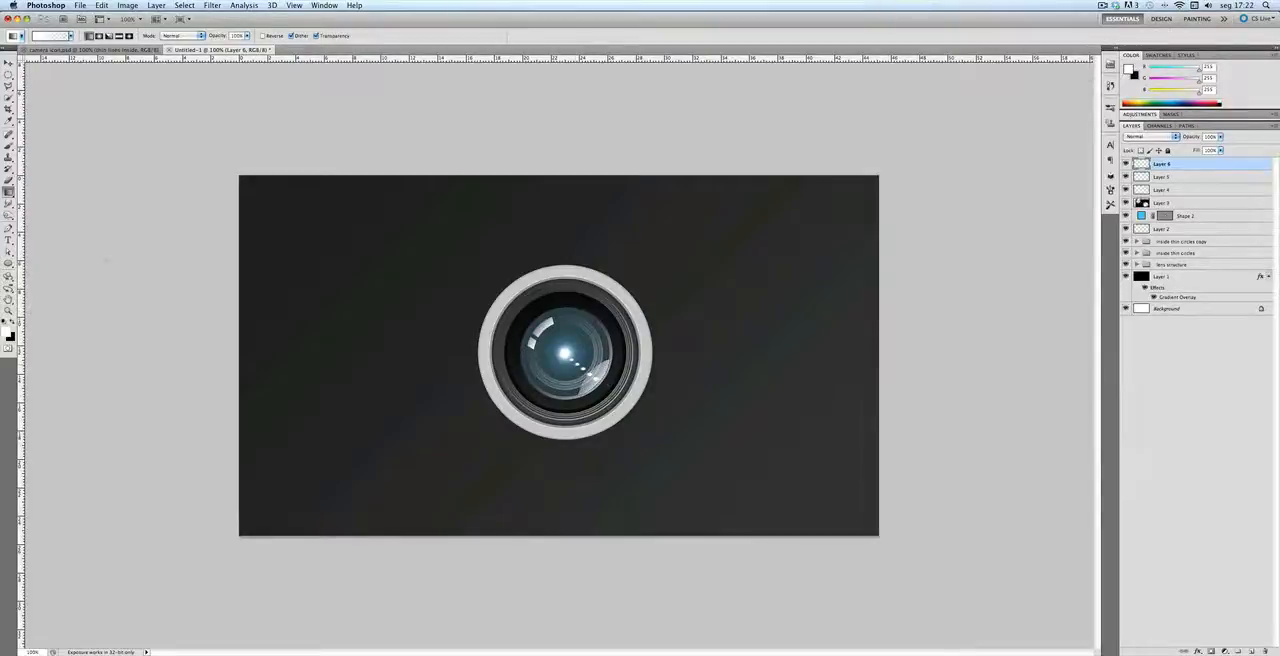
Step: Draw a small ellipse shape filled with white (ffffff) at the outer end of the dot row on the glass
click(9, 262)
click(79, 284)
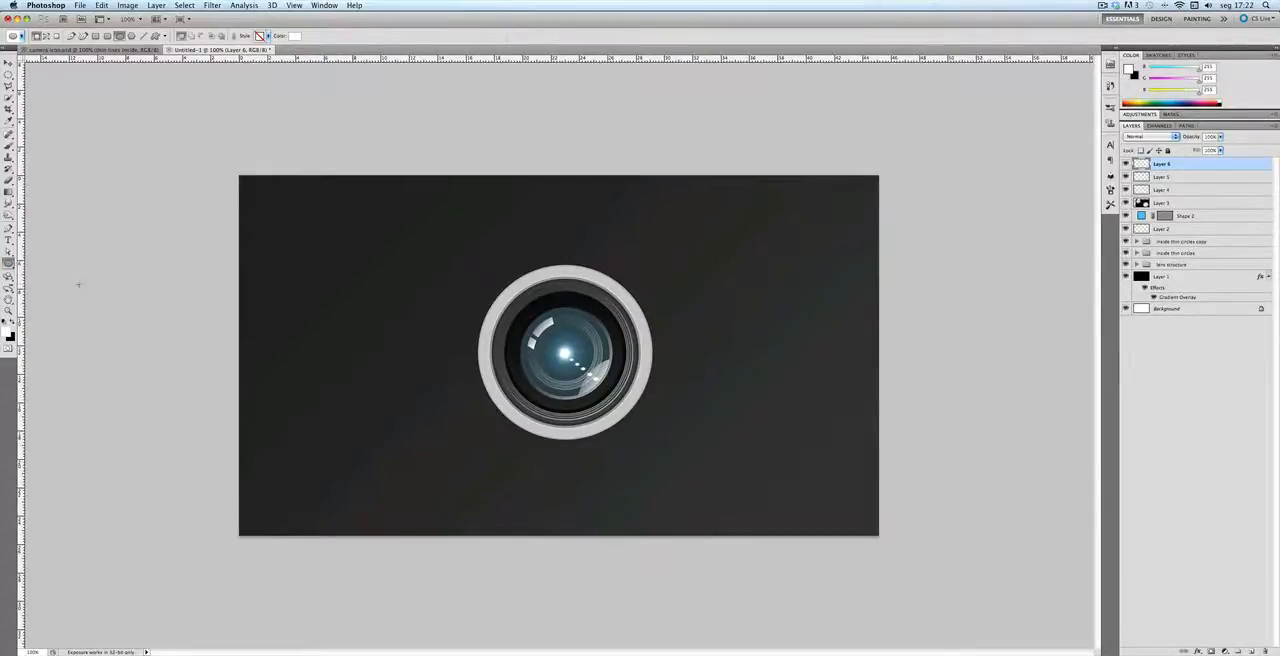
click(294, 36)
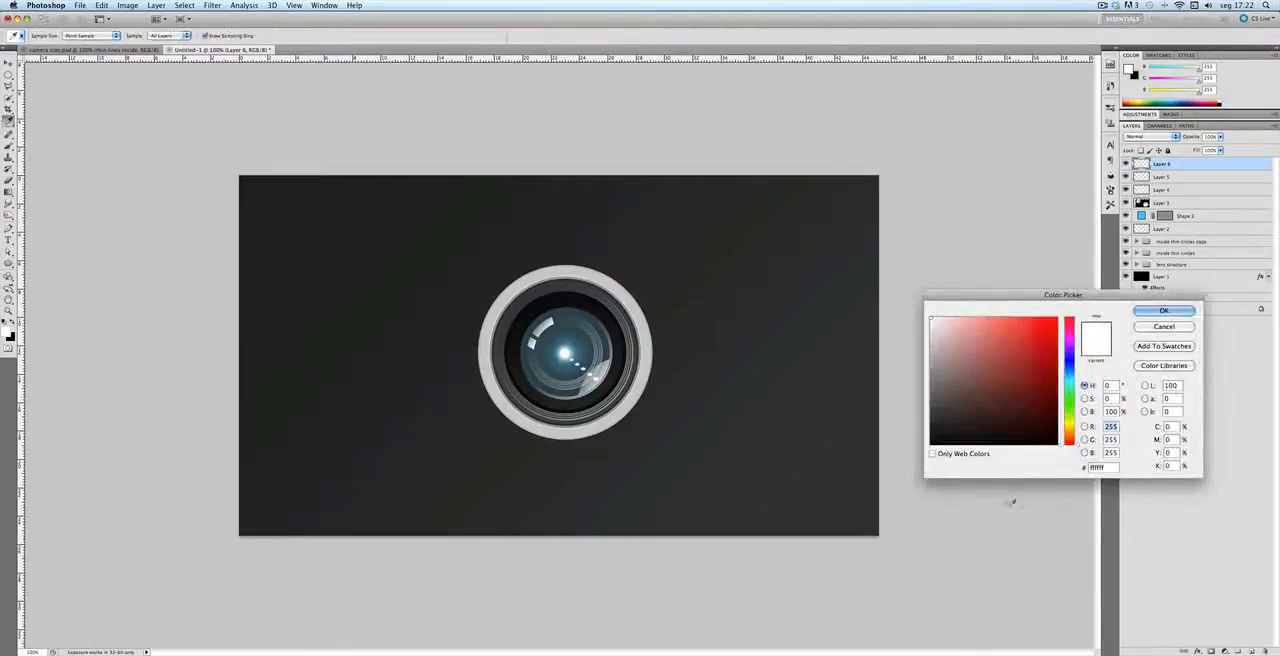
click(1163, 310)
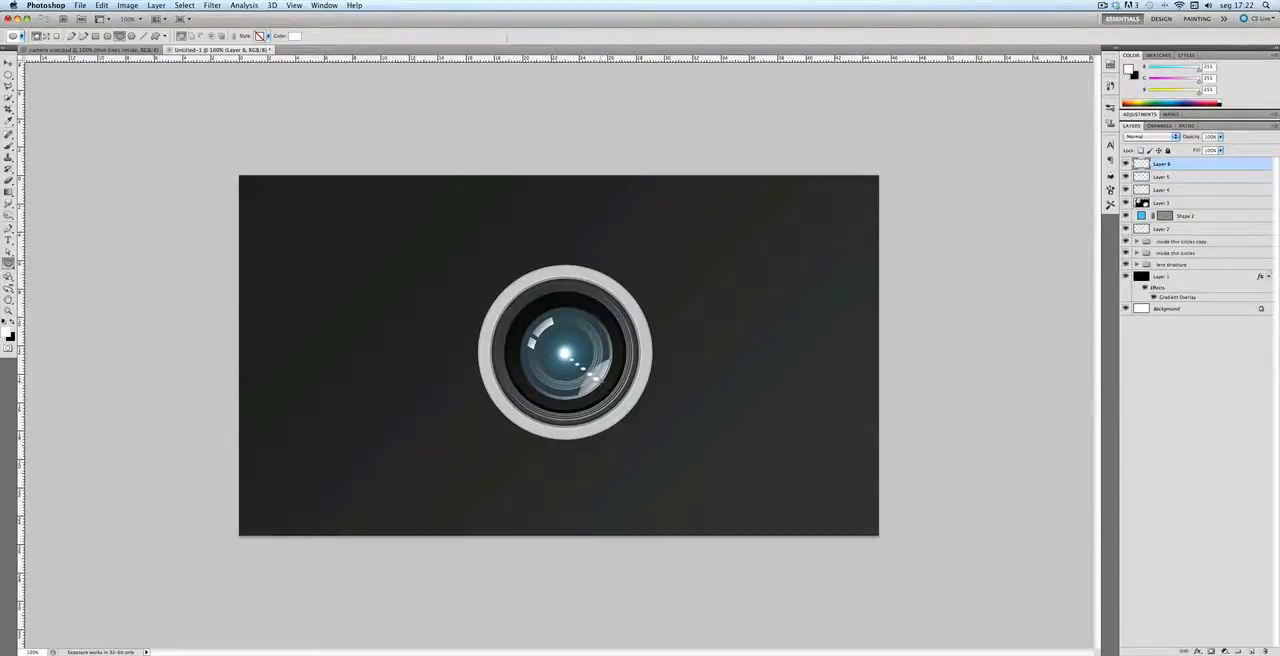
drag(596, 379, 600, 387)
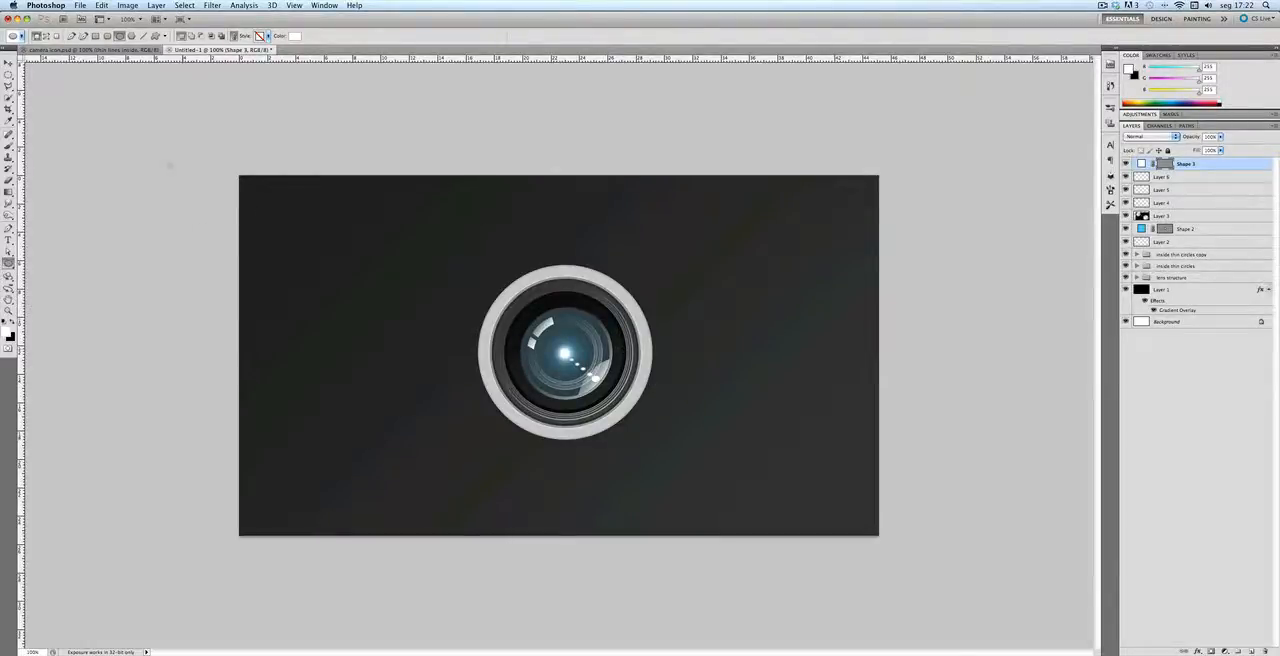
Step: Nudge the small white ellipse into place on the glass and set its layer opacity to 90%
click(8, 63)
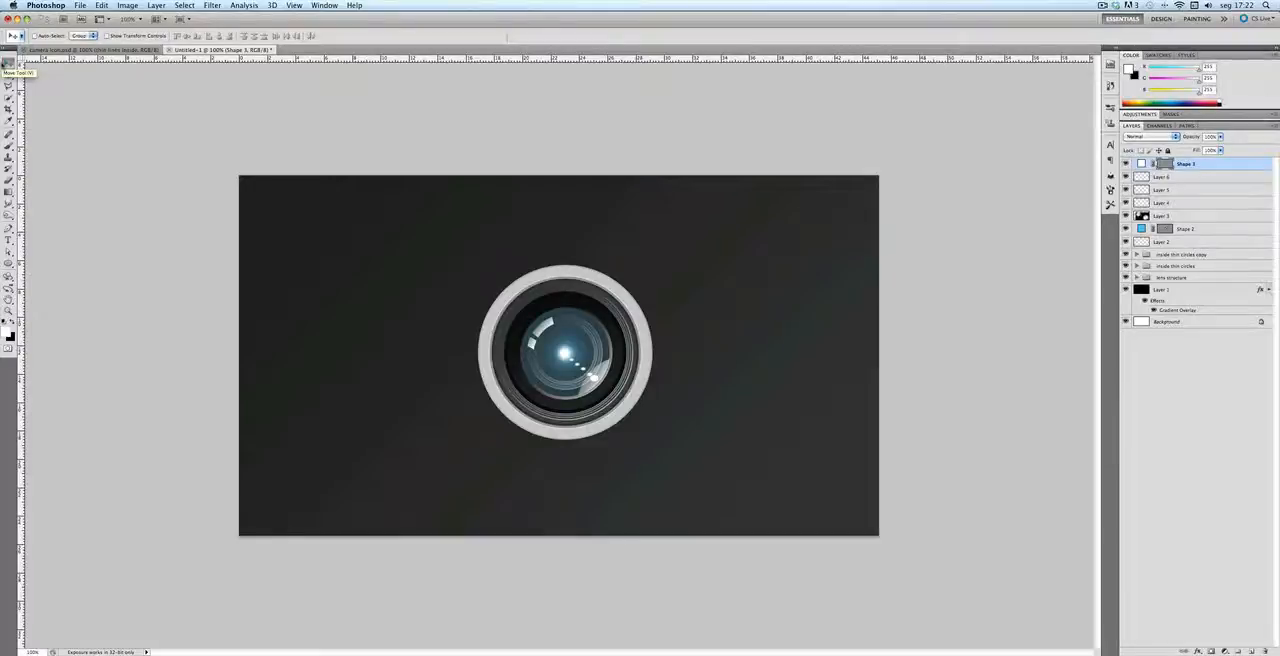
click(1220, 390)
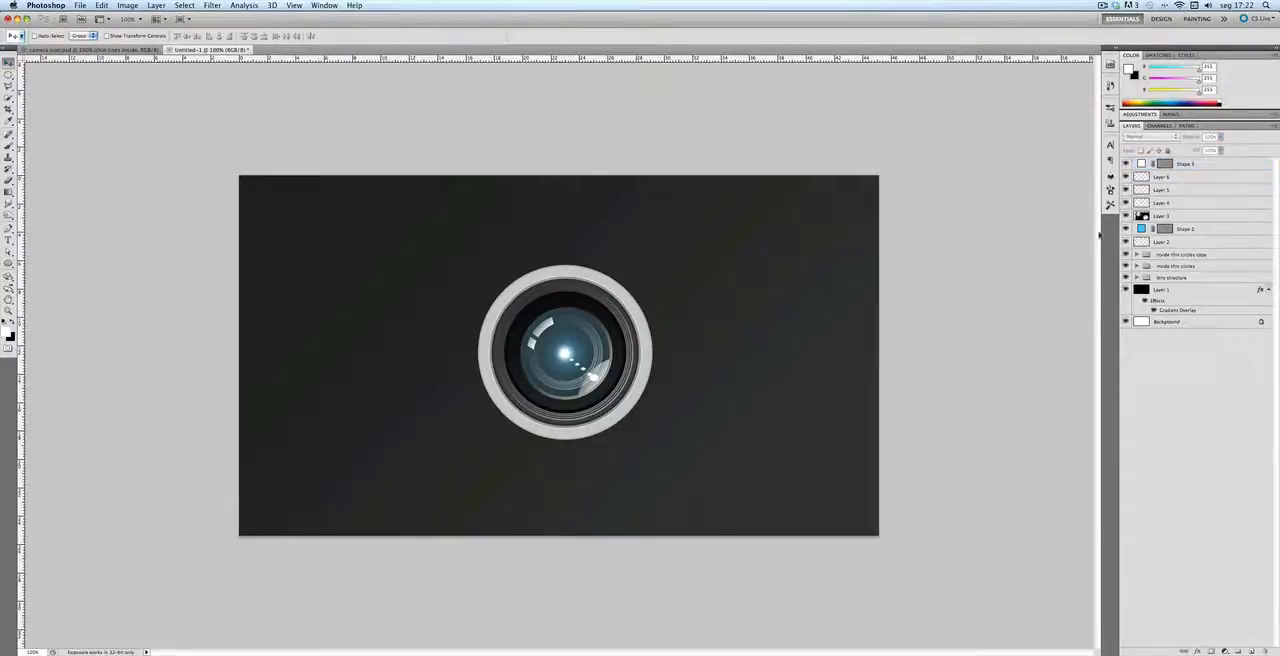
click(1146, 164)
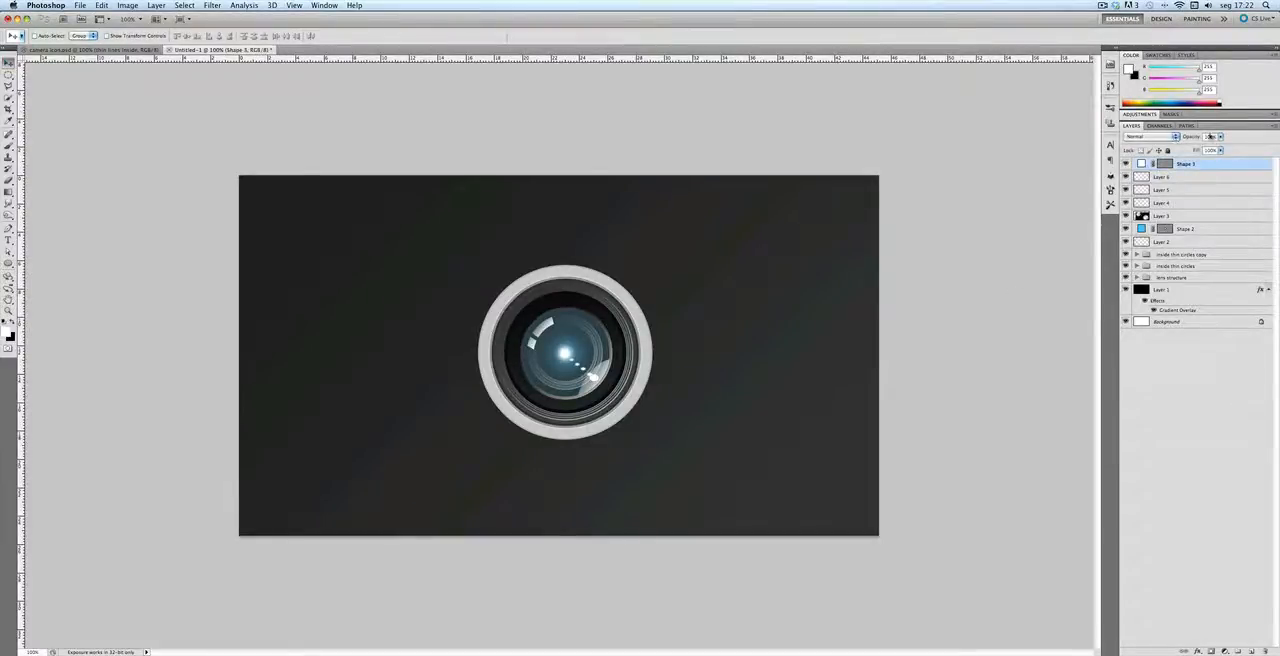
text(90)
click(1246, 463)
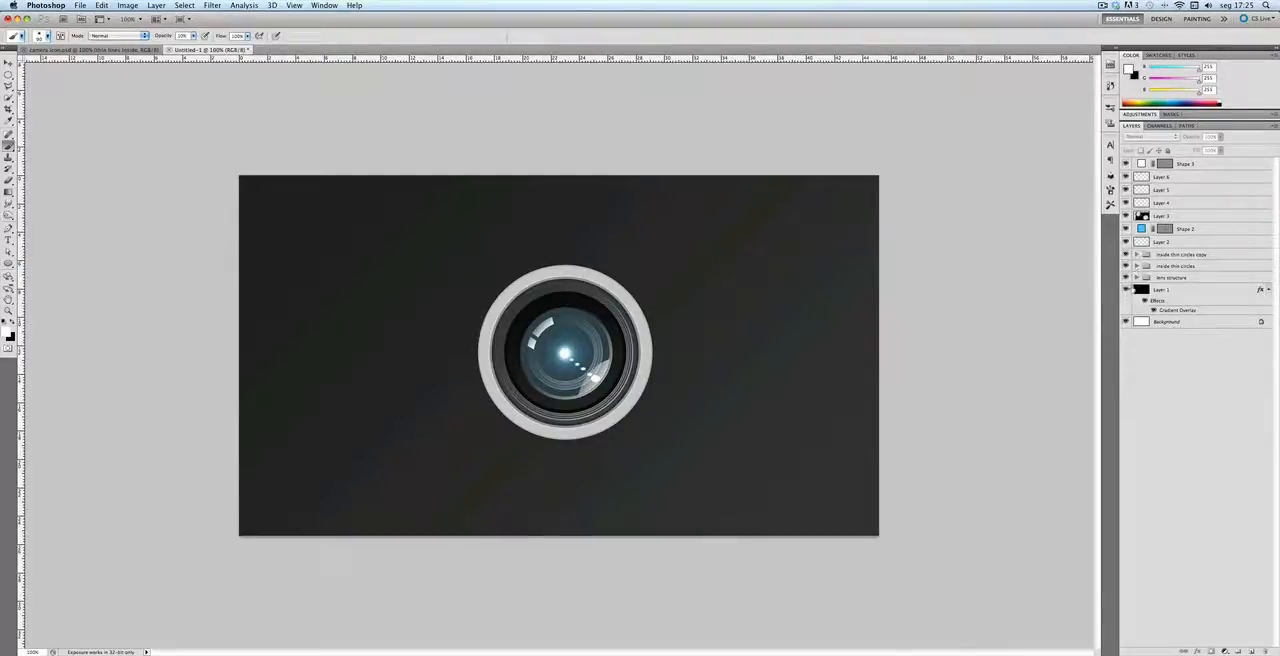
Step: Expand the lens structure group, add a new layer above Shape 1 copy 3 and load the dark inner circle's outline as a selection
click(1136, 277)
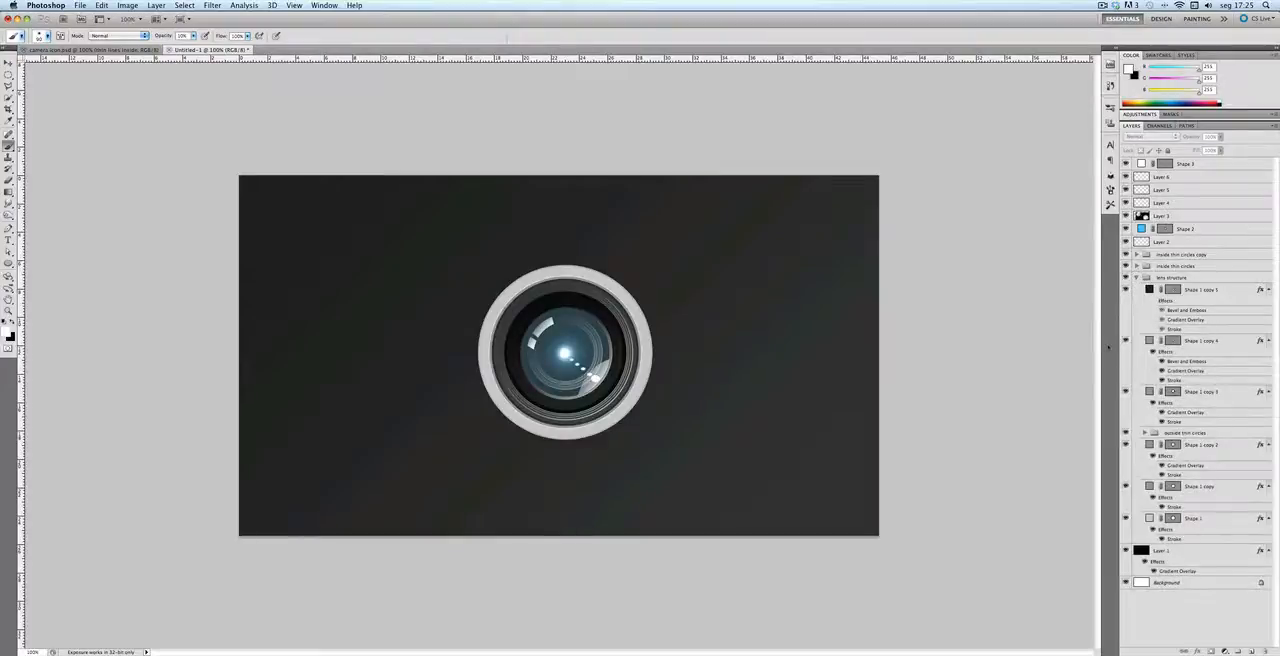
click(1130, 392)
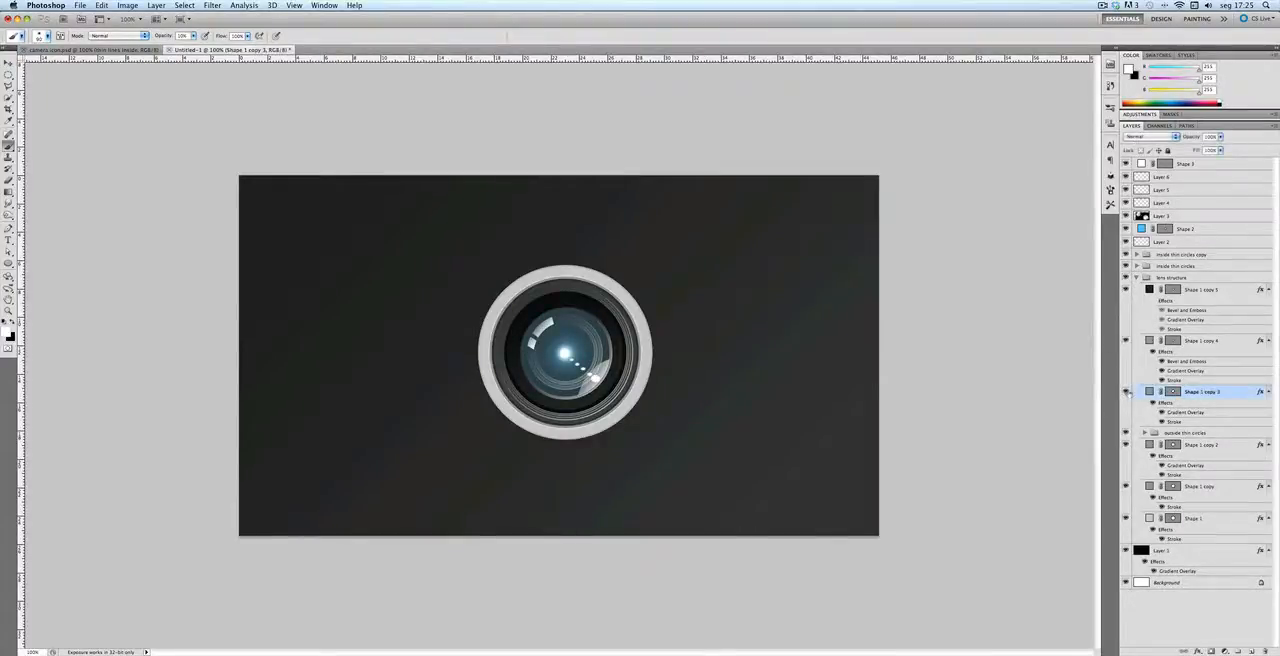
click(1126, 392)
click(1126, 392)
click(1251, 651)
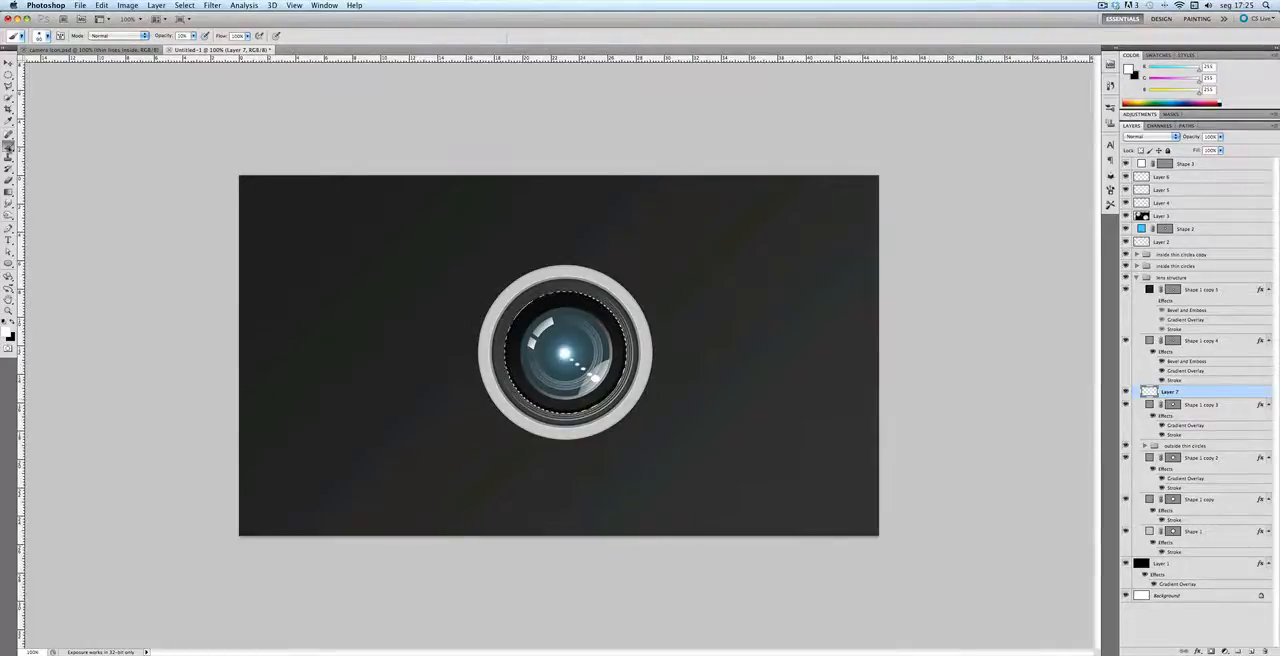
Step: Paint soft white highlights at 10% brush opacity on the upper and lower parts of the dark inner ring and deselect
click(9, 147)
click(28, 146)
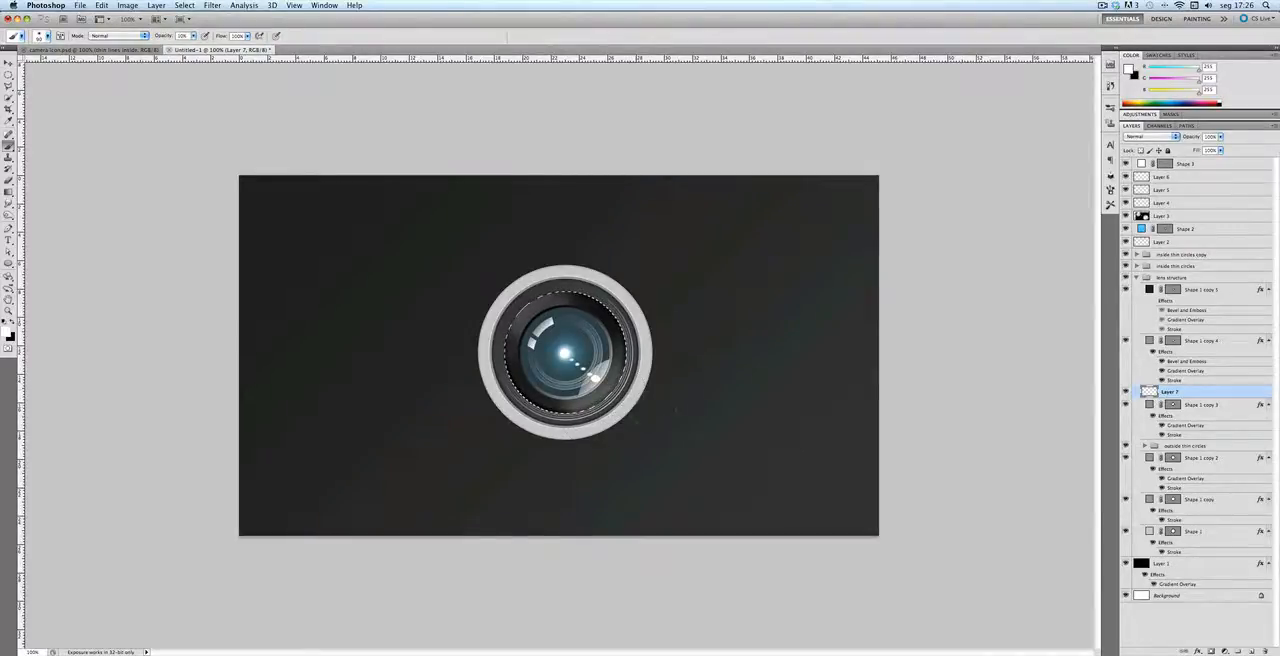
key(super+d)
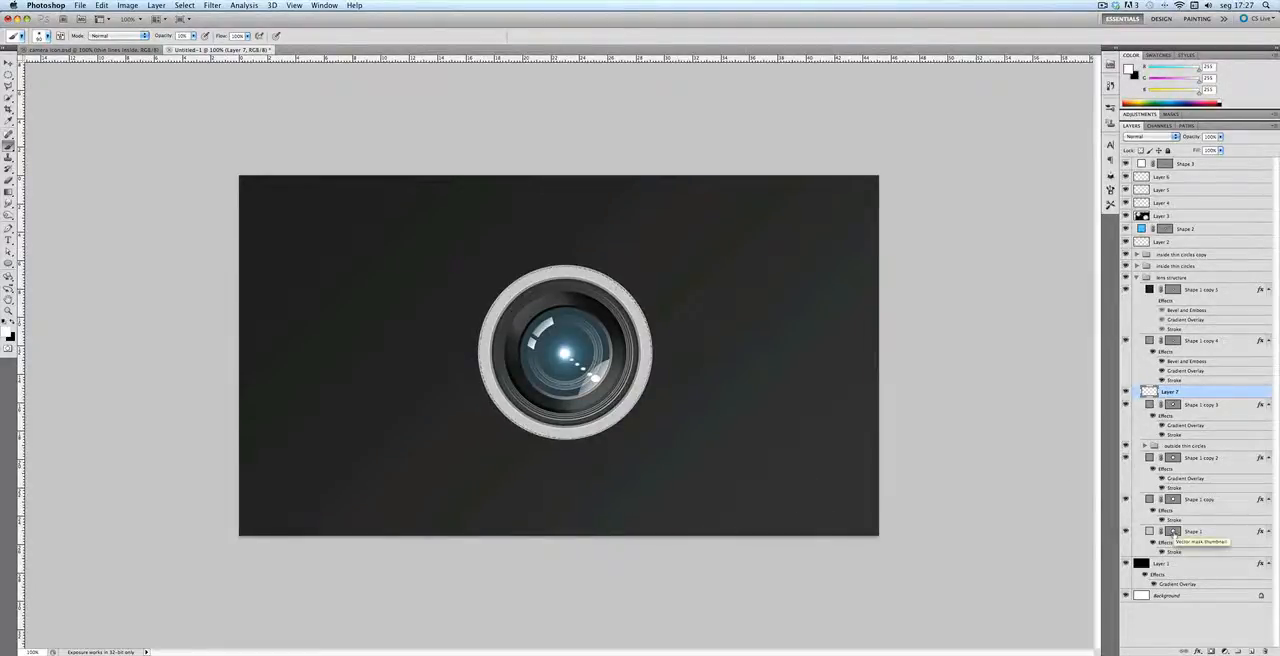
Step: Load the outer lens circle's outline as a selection and intersect it with a diagonal Polygonal Lasso band across the lens
click(8, 86)
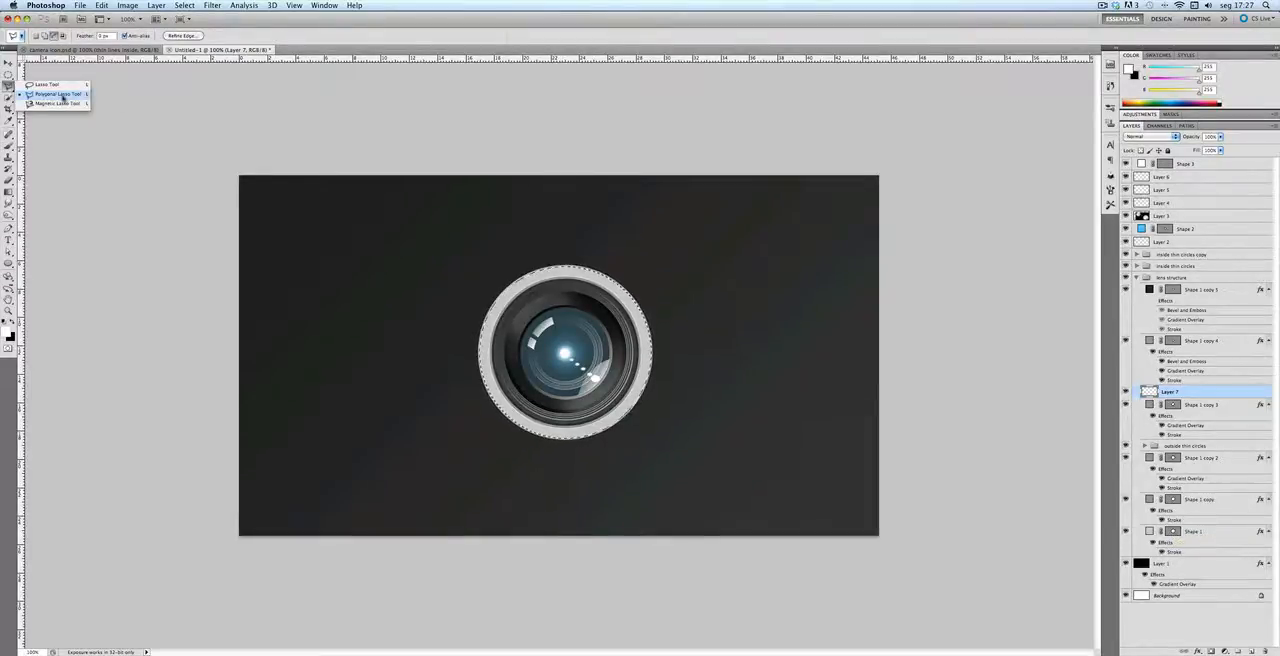
click(52, 95)
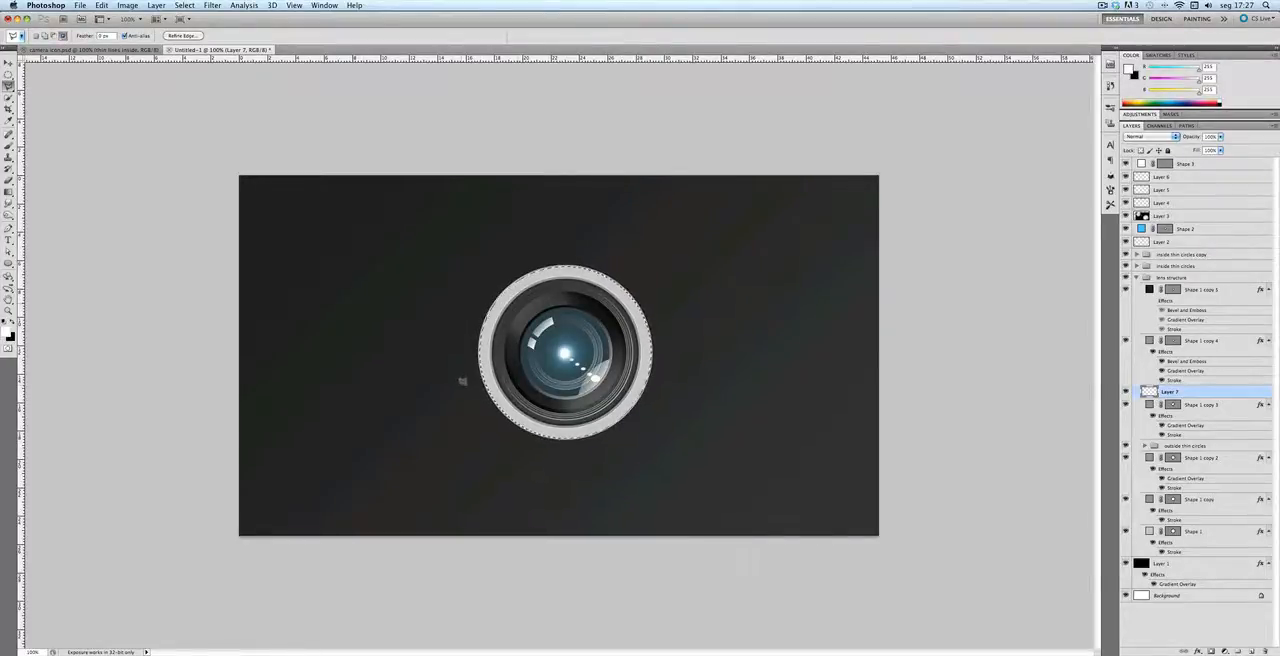
click(459, 383)
click(655, 250)
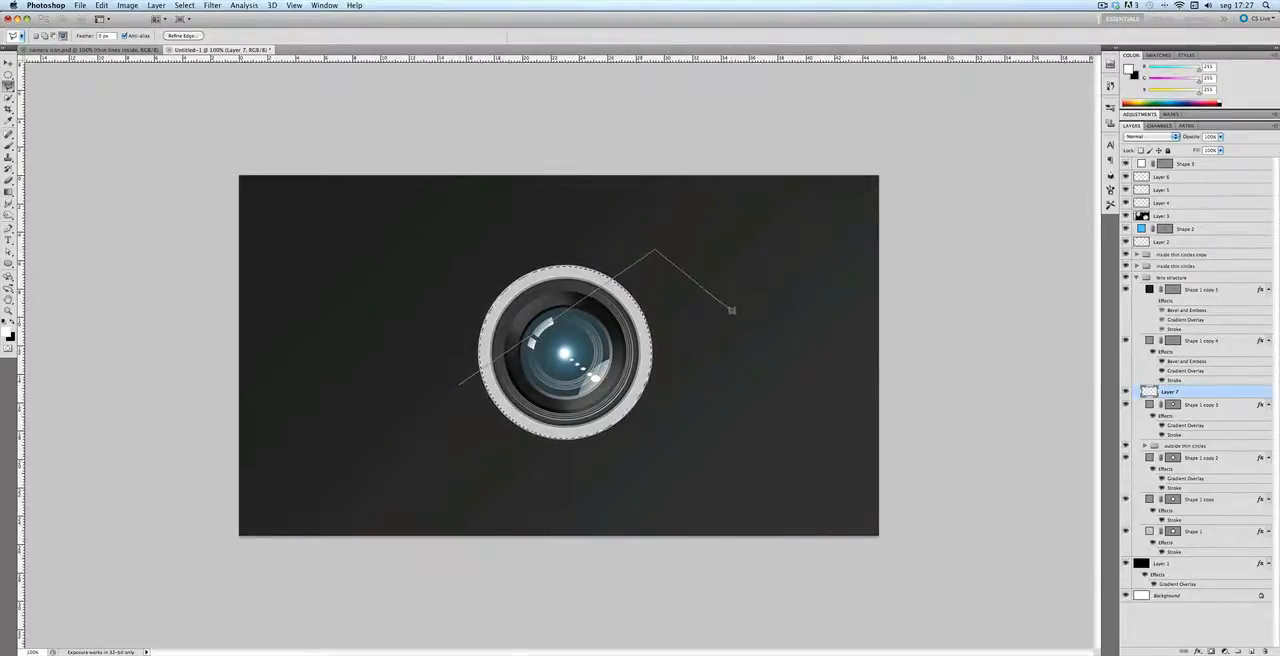
click(715, 315)
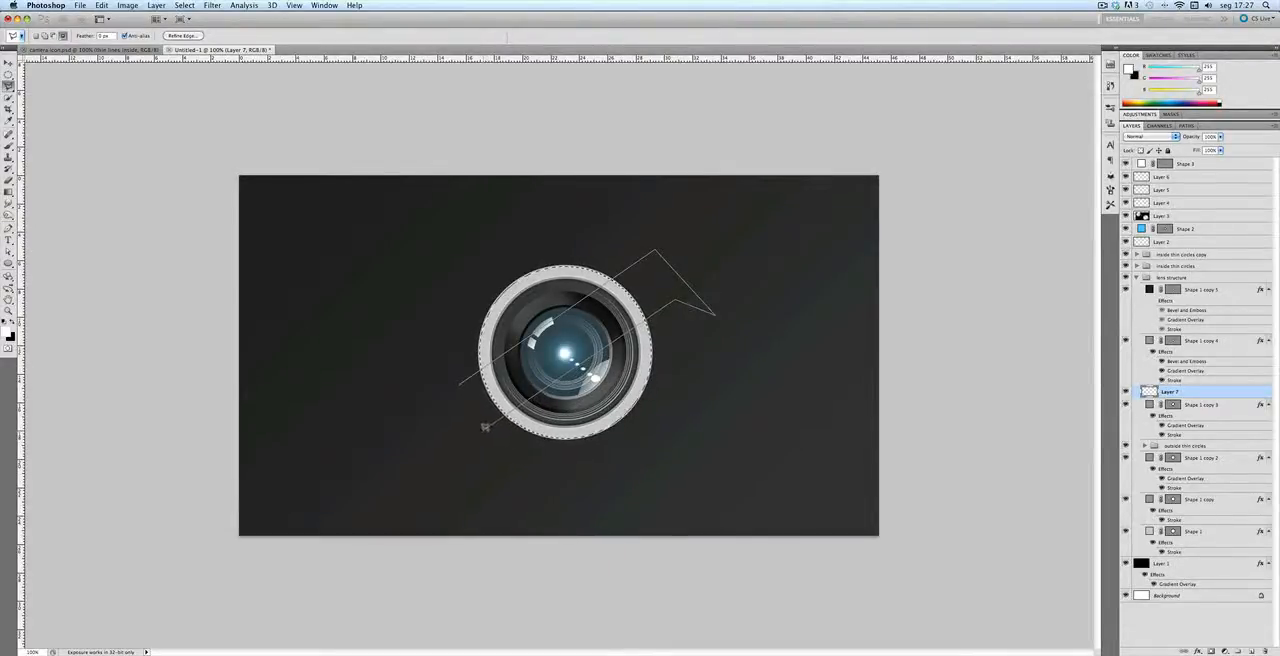
click(459, 387)
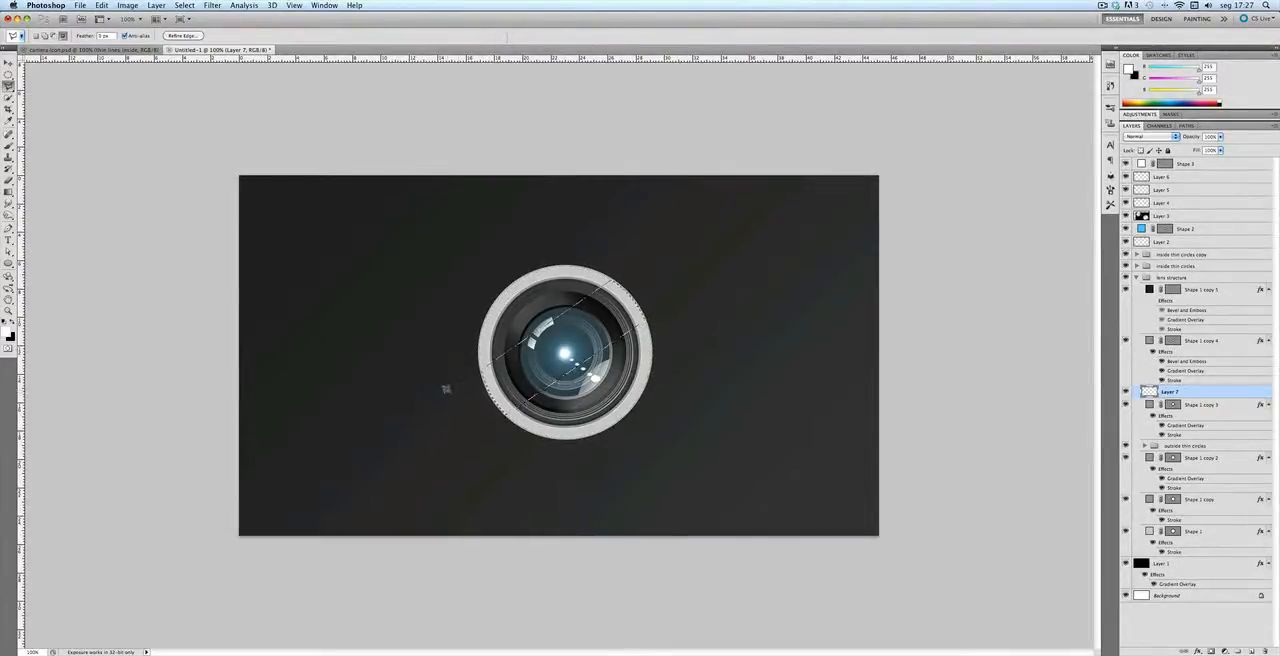
Step: Add a new layer directly above Shape 1 and fill the diagonal band selection on the outer ring with white
click(1152, 531)
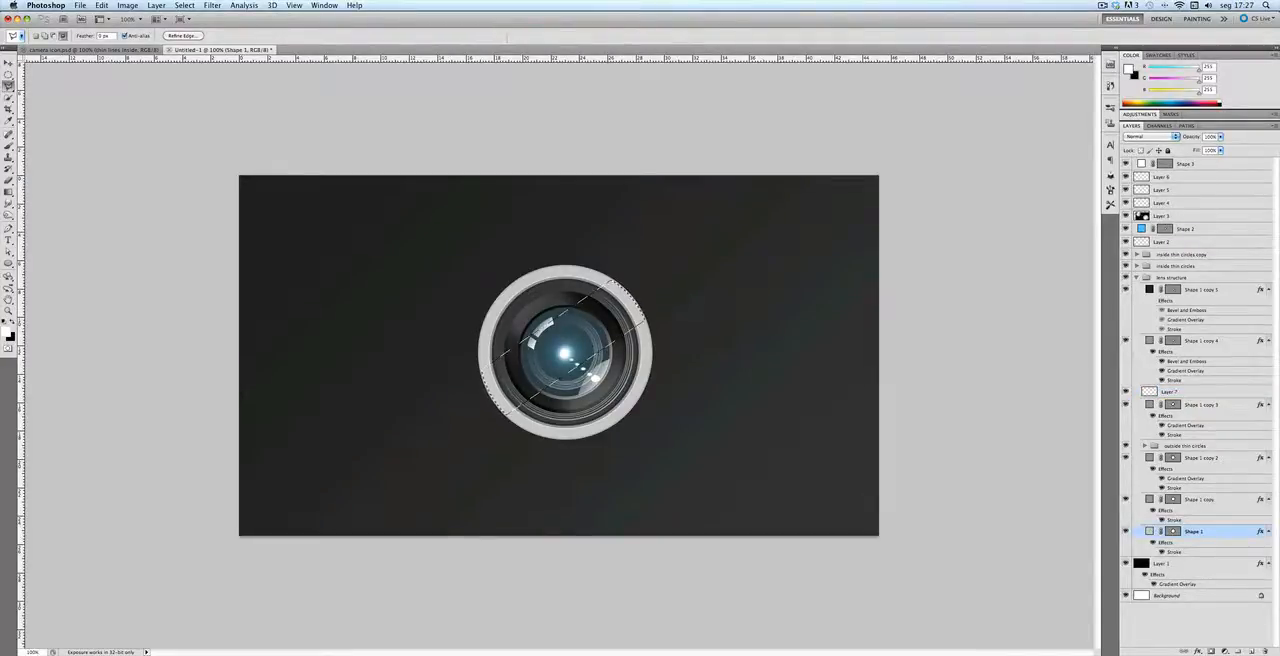
click(1251, 651)
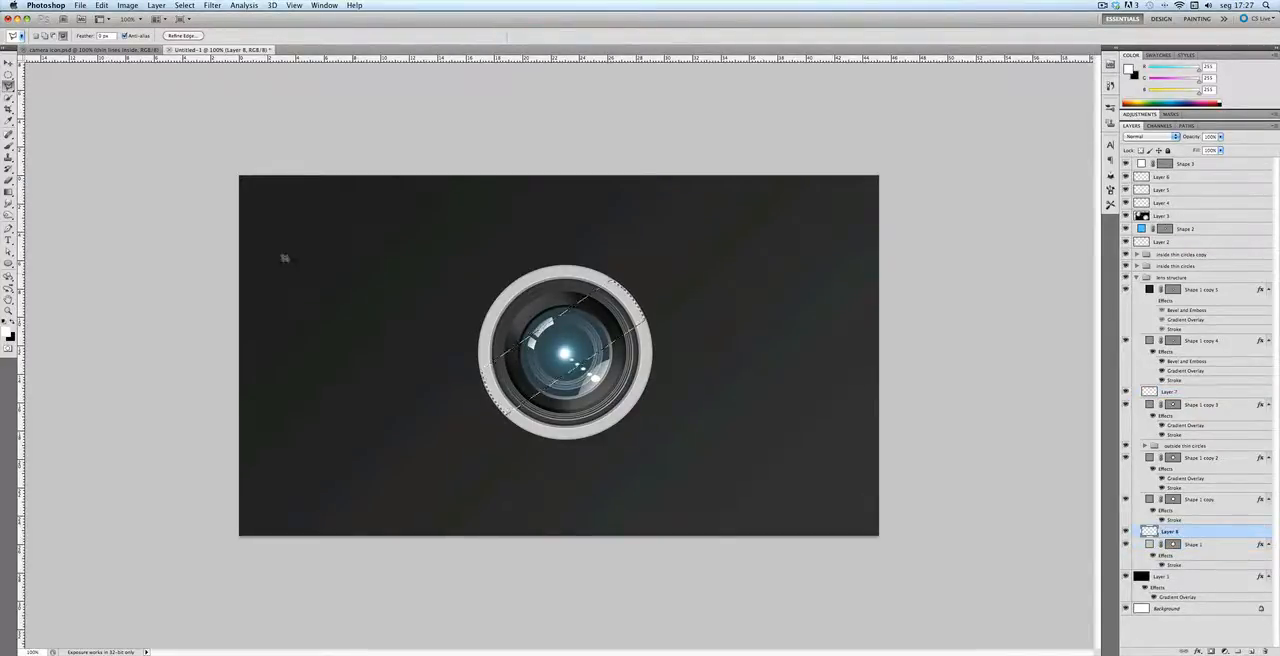
click(1210, 546)
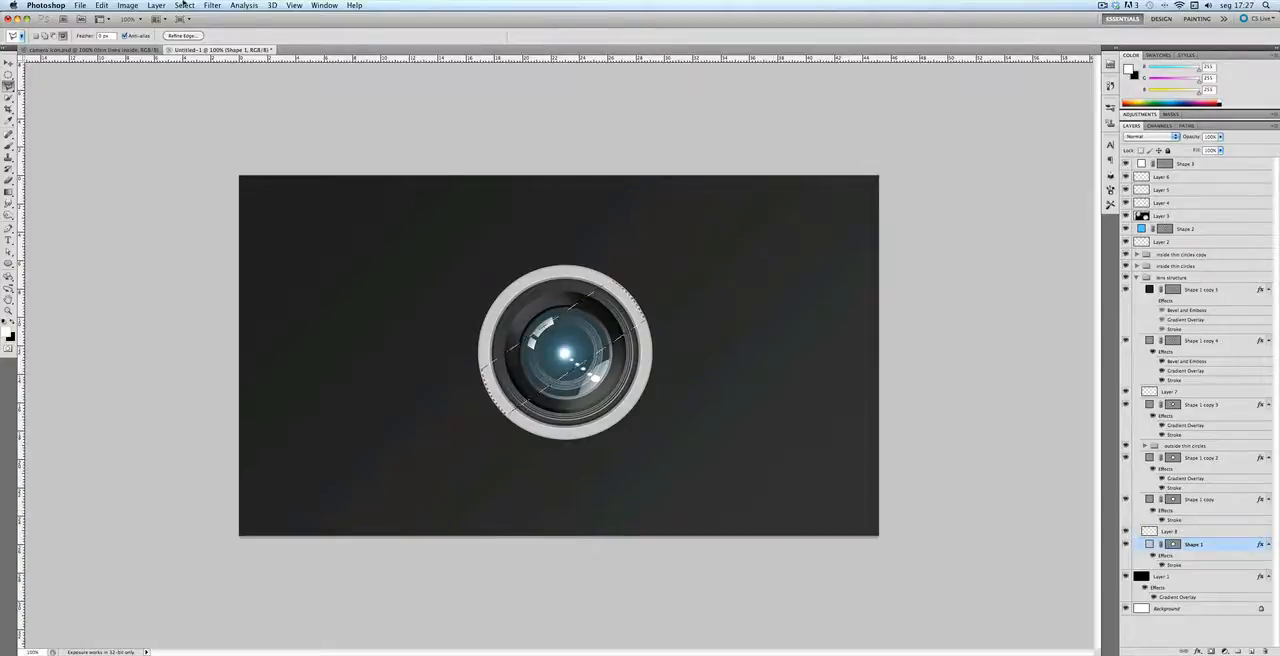
drag(8, 191, 58, 203)
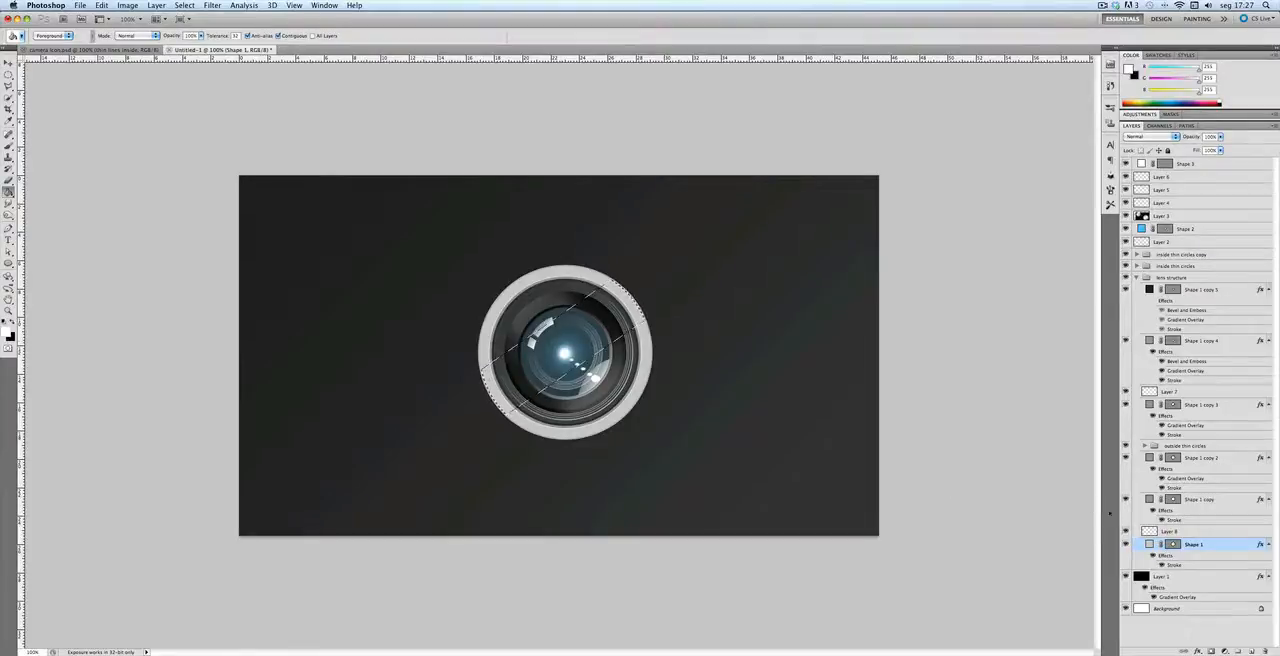
click(1160, 531)
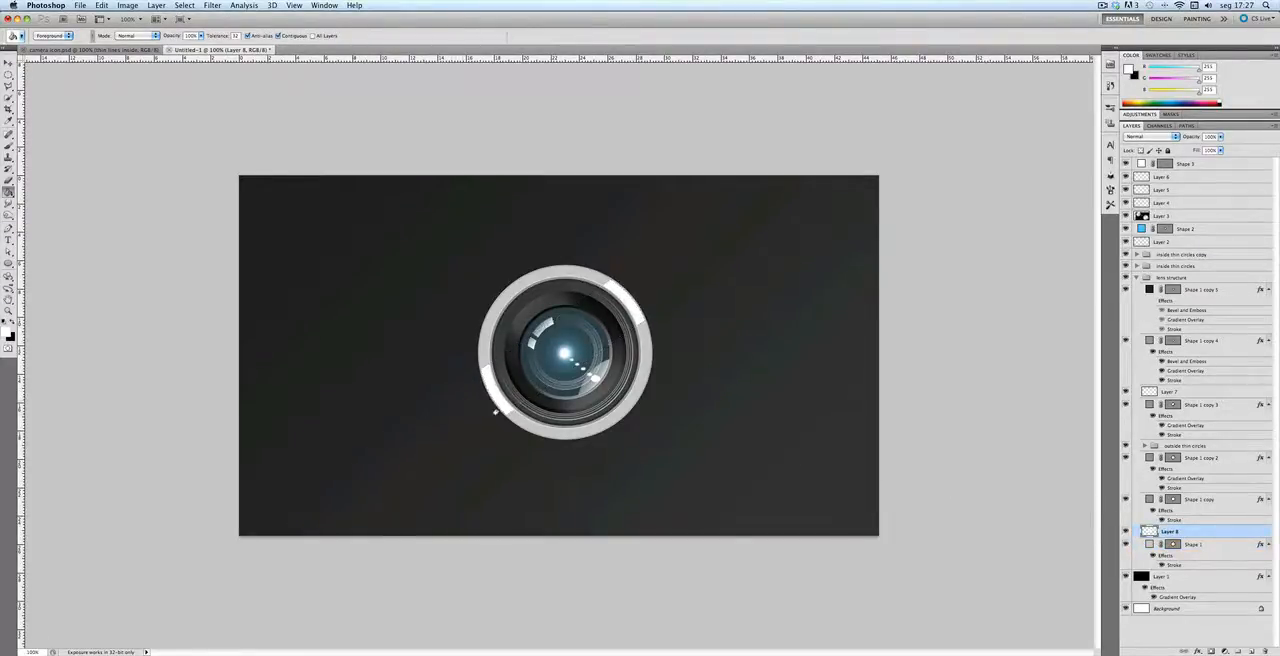
Step: Apply a Gaussian Blur with a 20-pixel radius to the white band on the outer ring
click(214, 5)
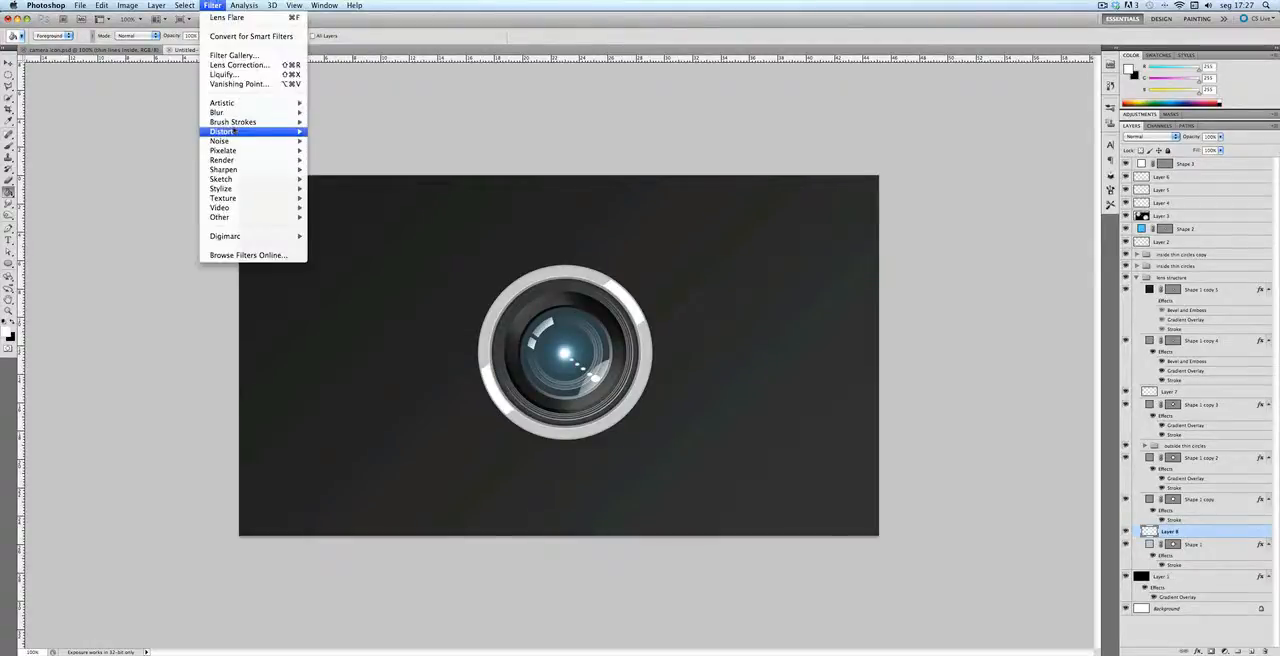
mouse_move(255, 112)
click(342, 150)
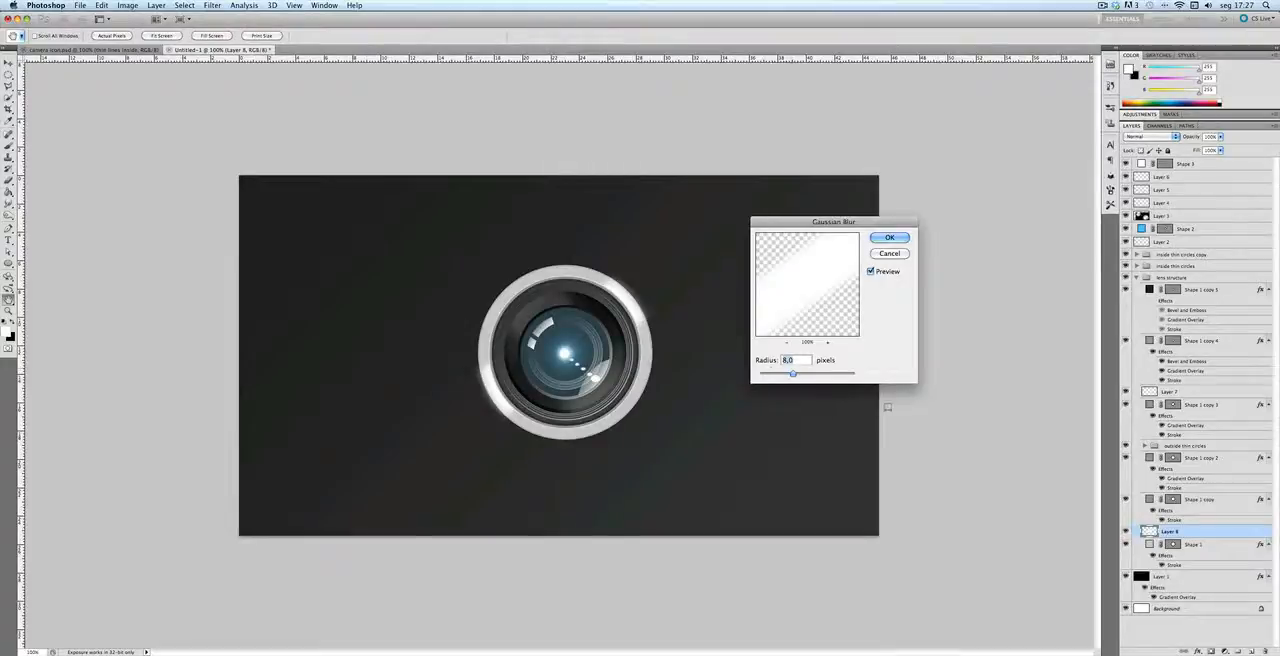
drag(791, 374, 805, 376)
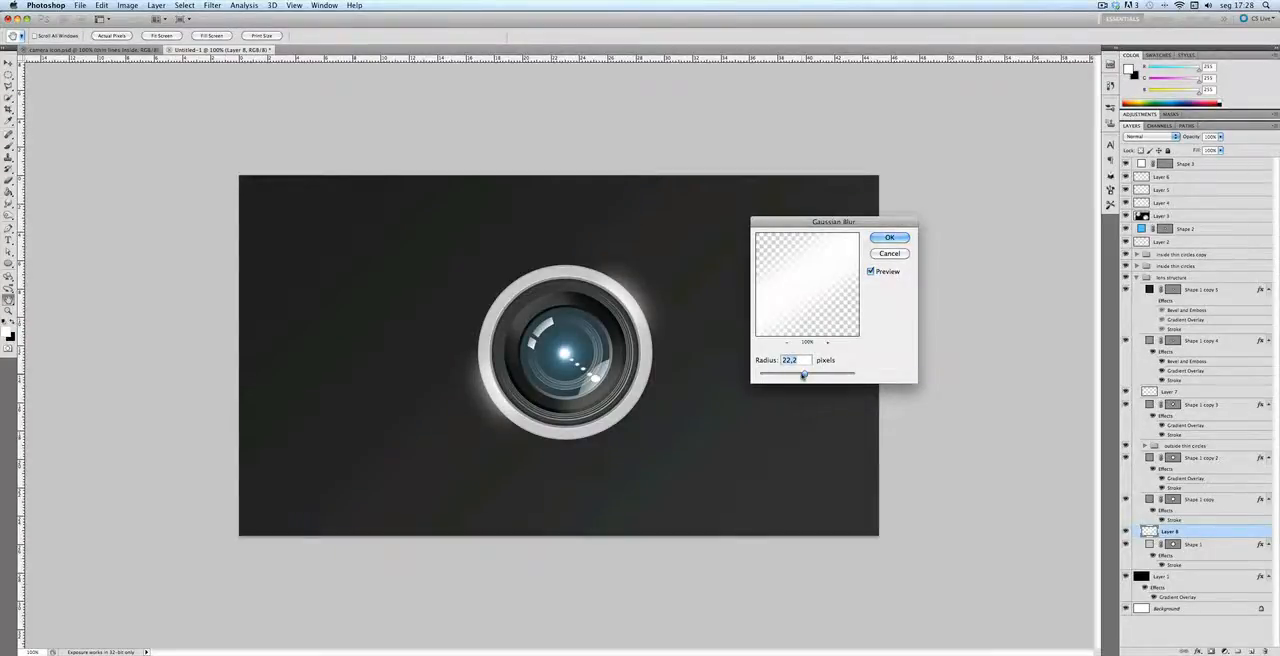
text(20)
key(Return)
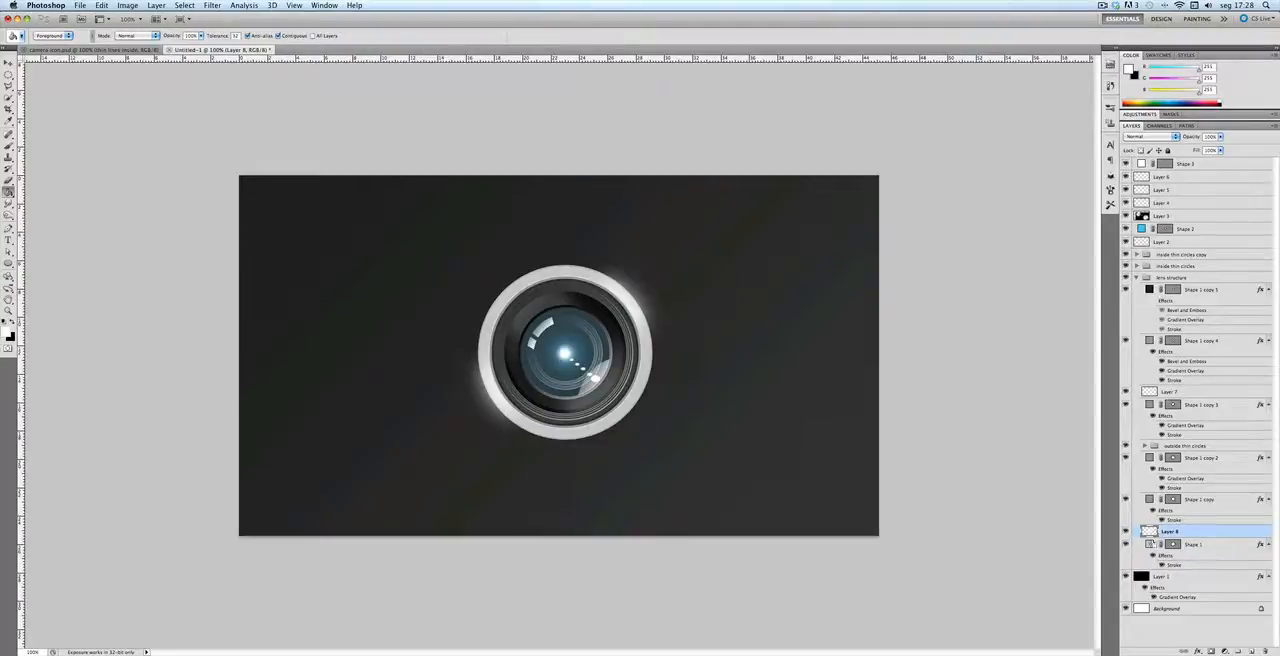
Step: Clip the blurred highlight layer to Shape 1 and toggle its visibility to compare the ring with and without it
alt+click(1150, 537)
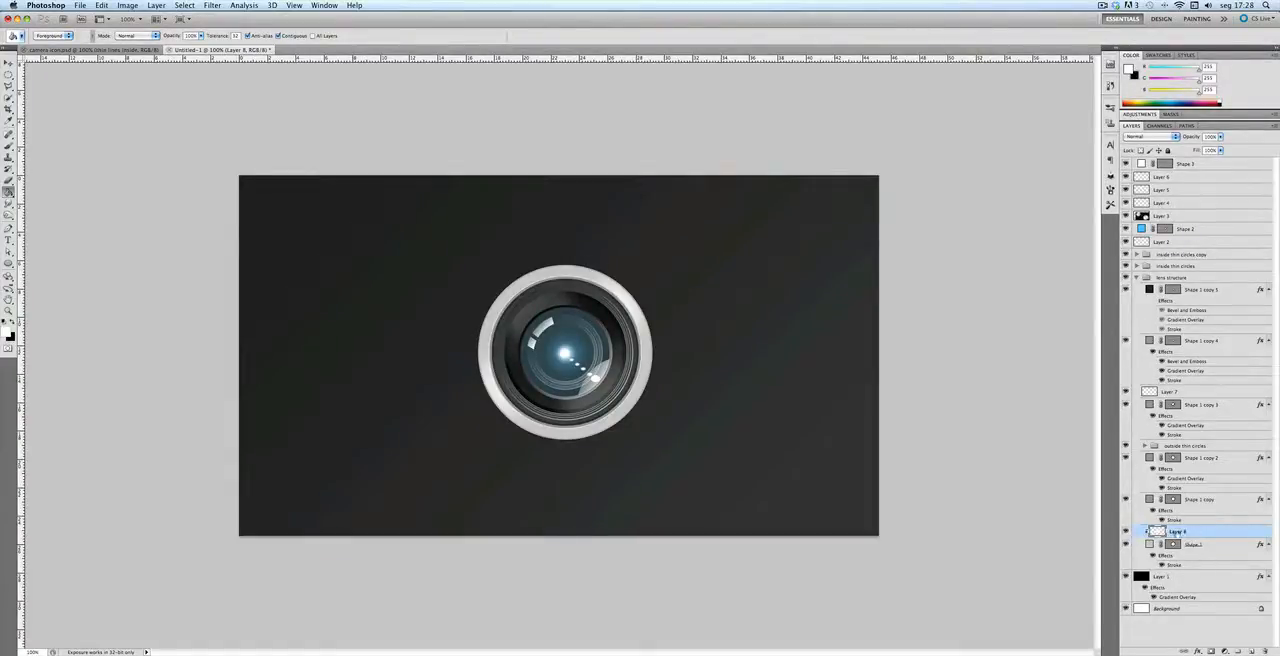
click(1126, 532)
click(1126, 532)
click(1152, 546)
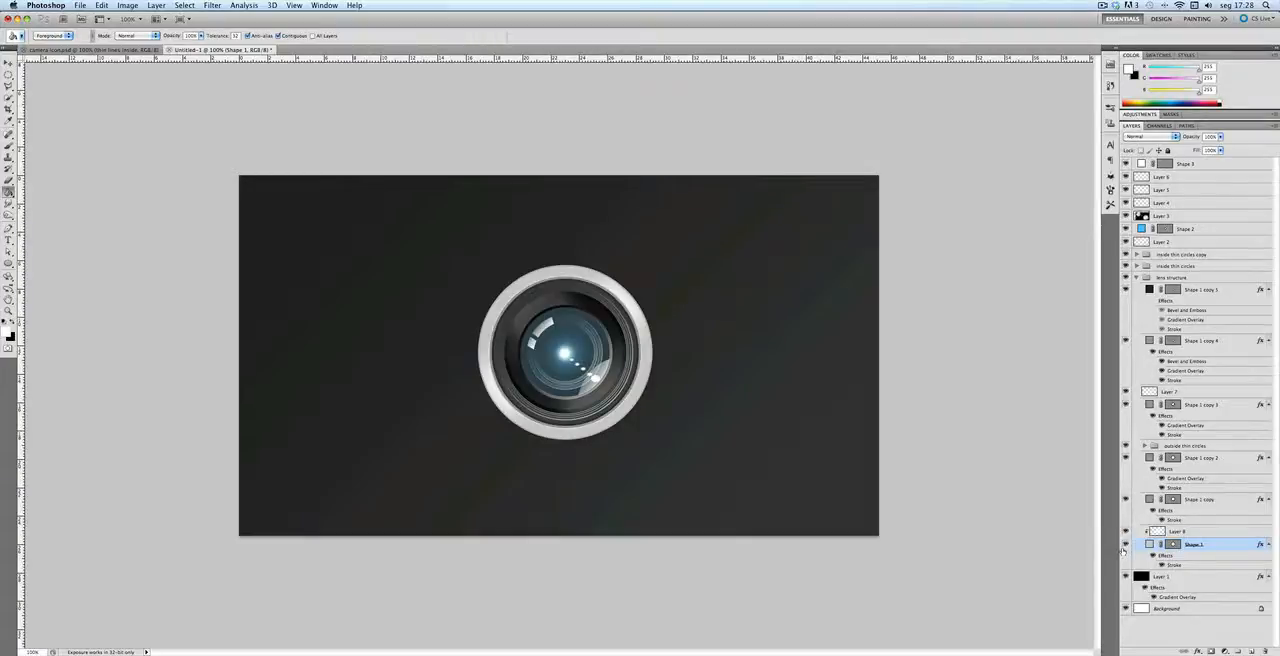
click(1163, 531)
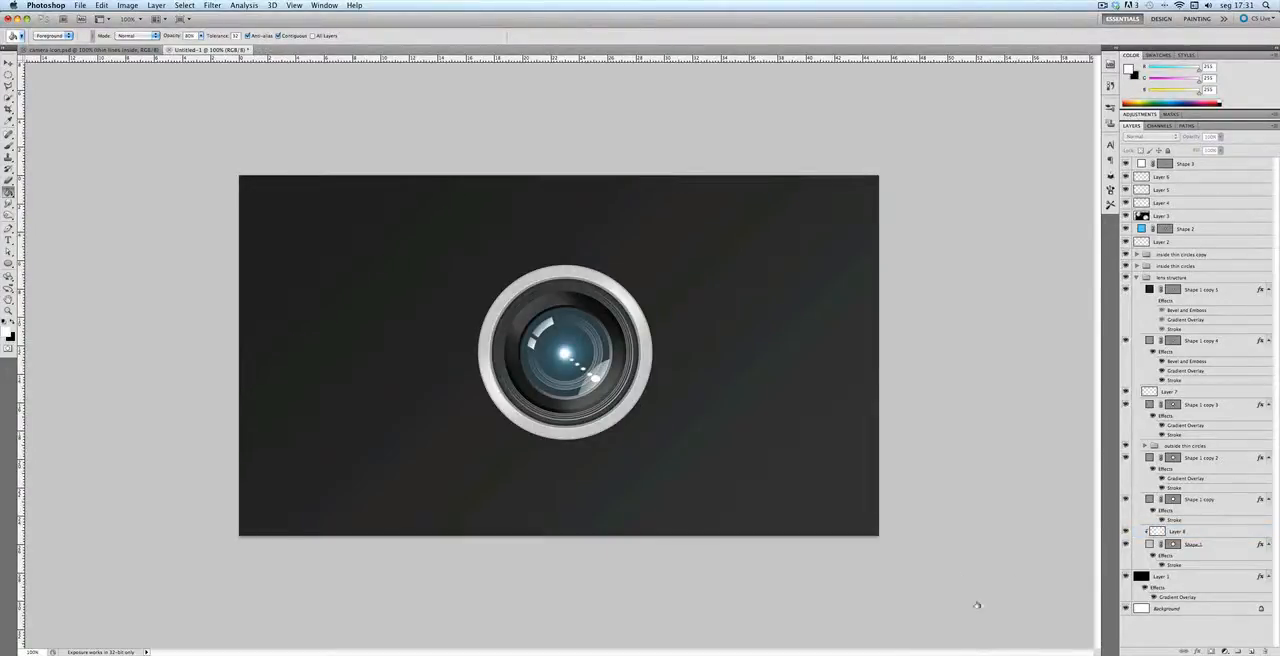
Step: Duplicate the Shape 1 outer circle and scale the lower original around its centre to about 92%
click(1190, 543)
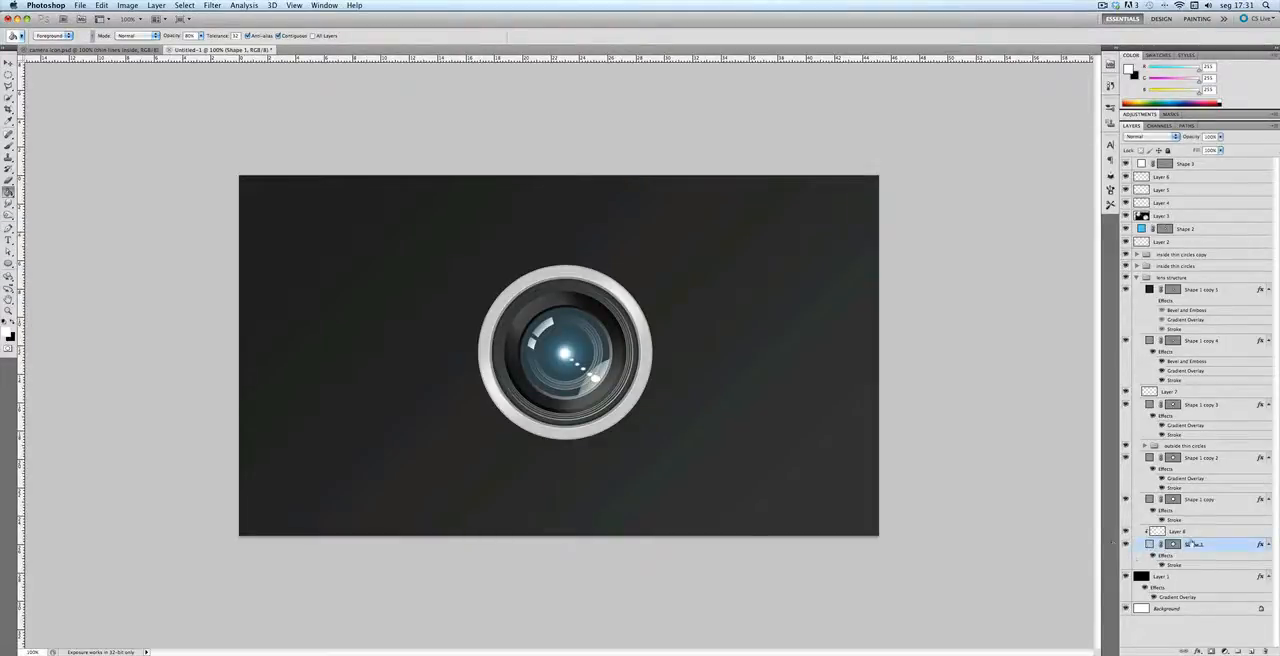
key(super+j)
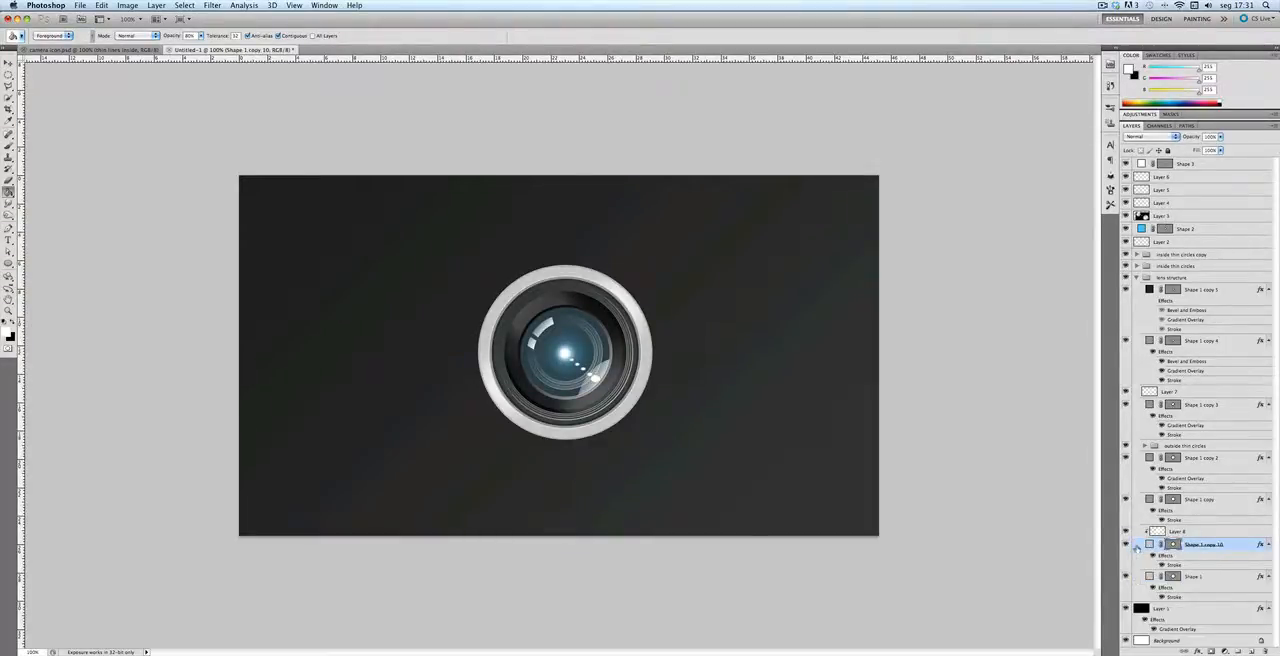
click(1147, 578)
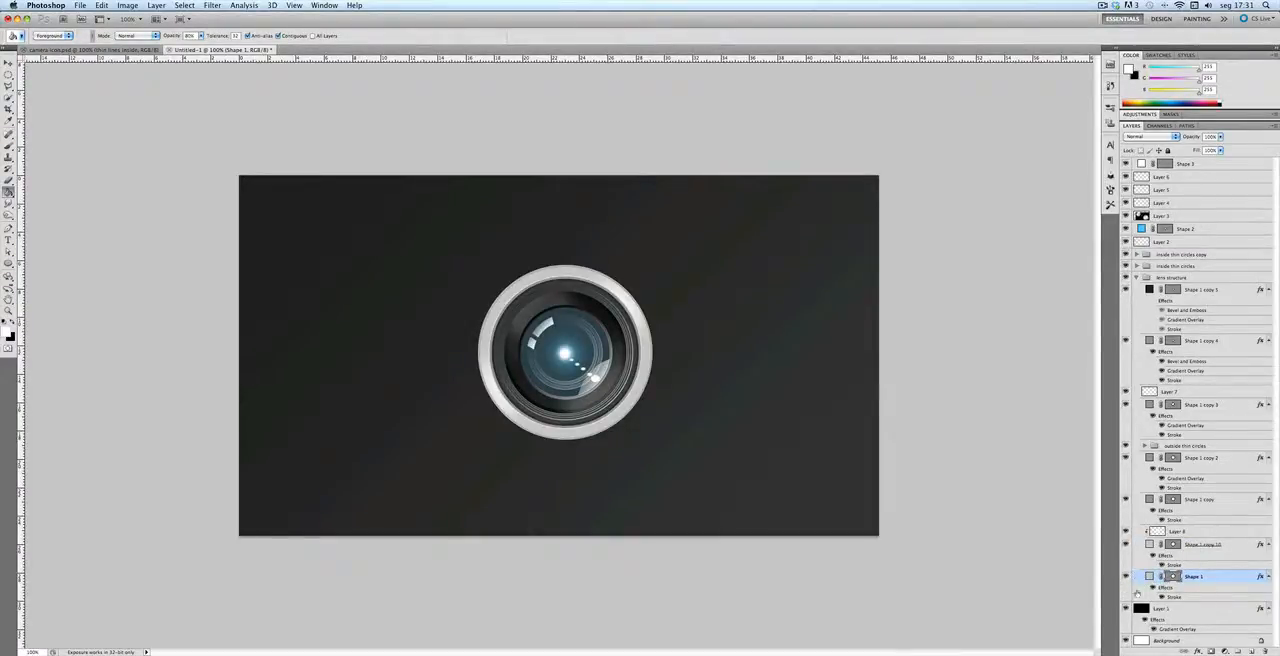
key(super+t)
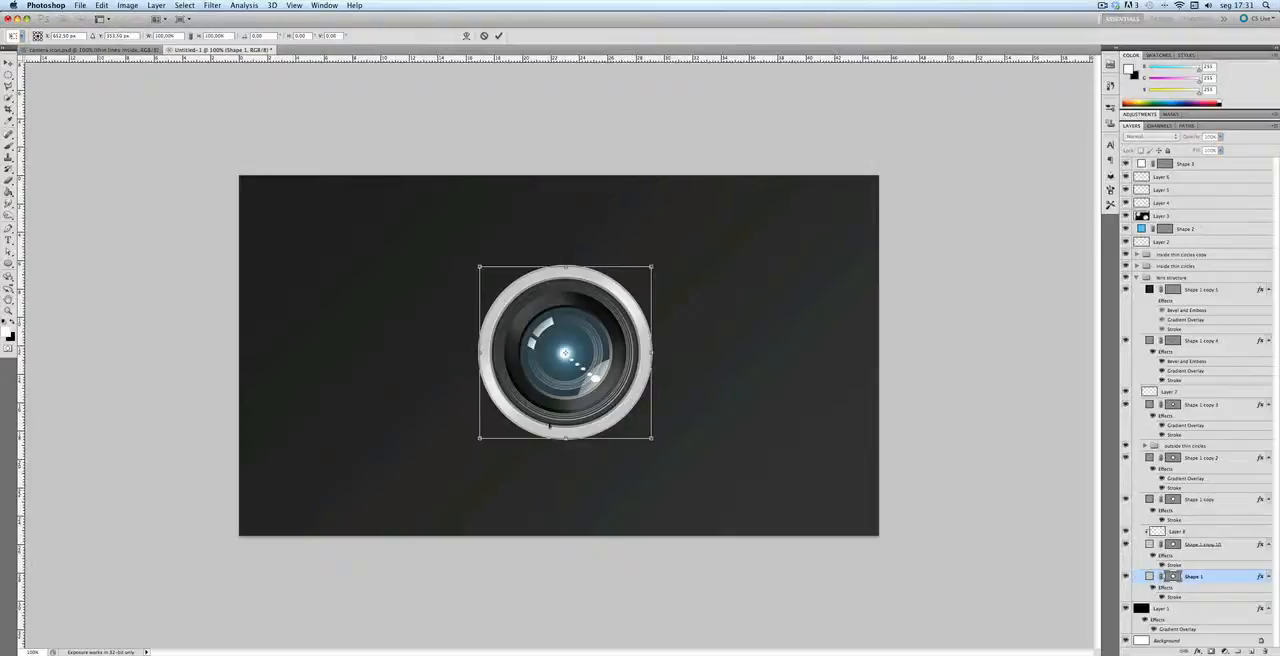
drag(477, 266, 482, 269)
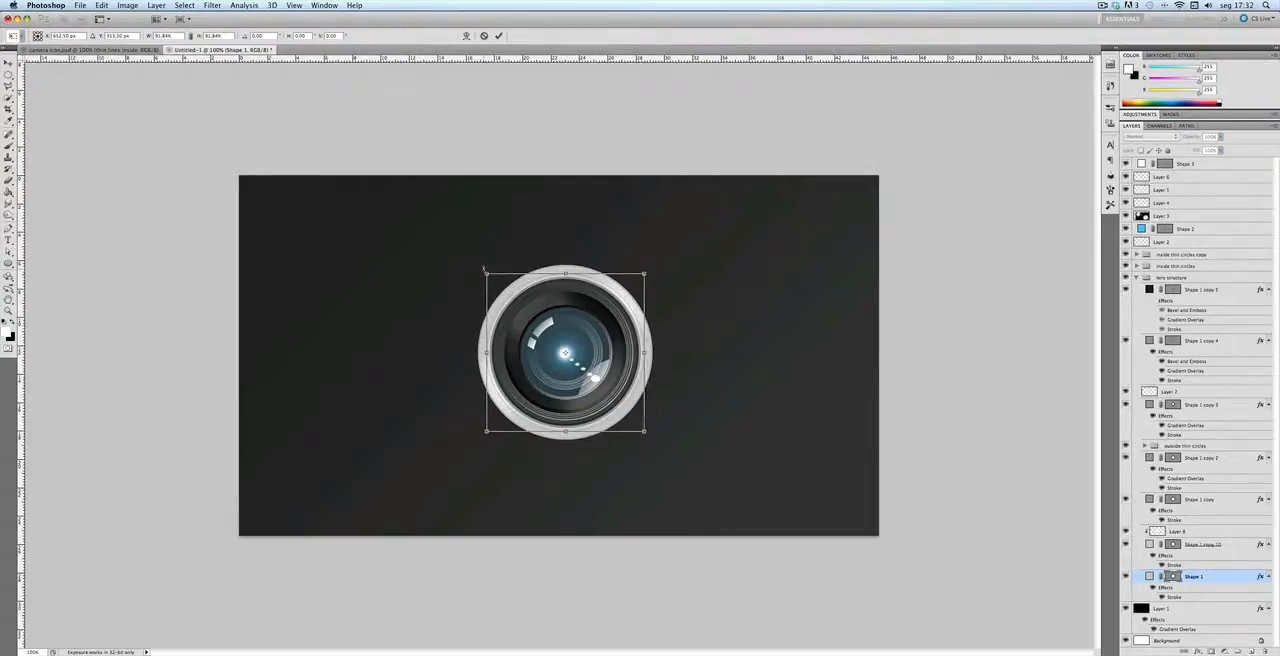
key(Return)
key(g)
key(v)
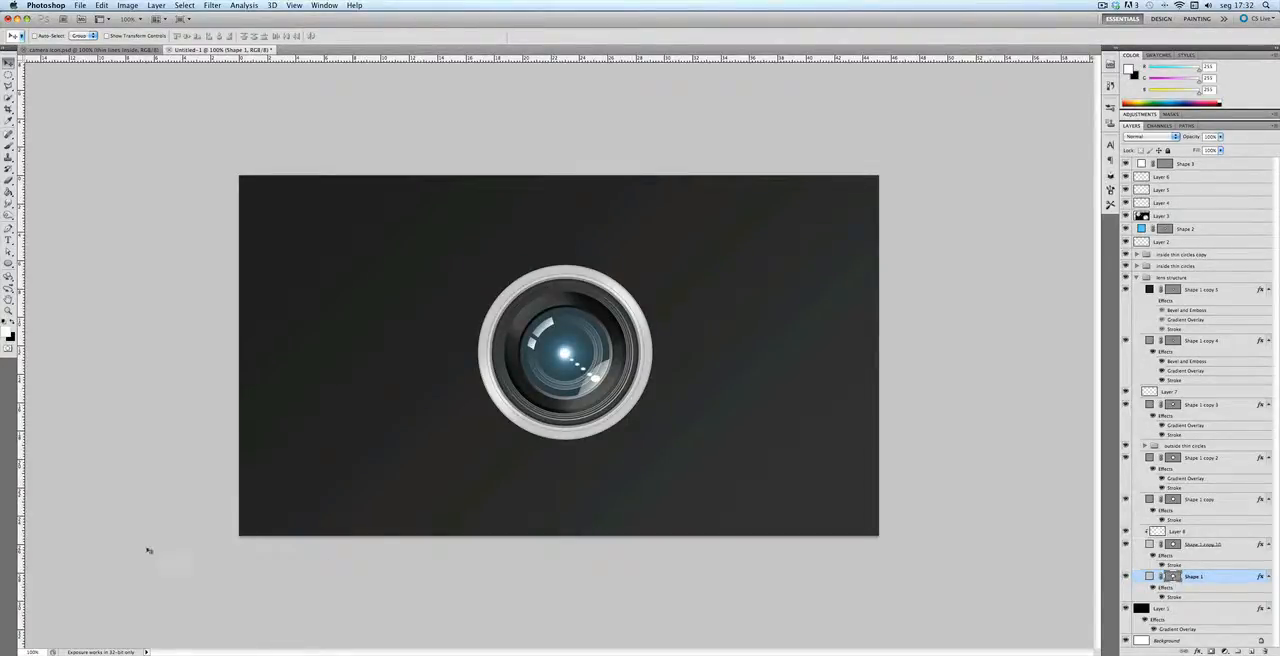
Step: Add the text "PSDTuts+" along the reduced circle's path and move its text layer to the top of the layer stack
click(9, 240)
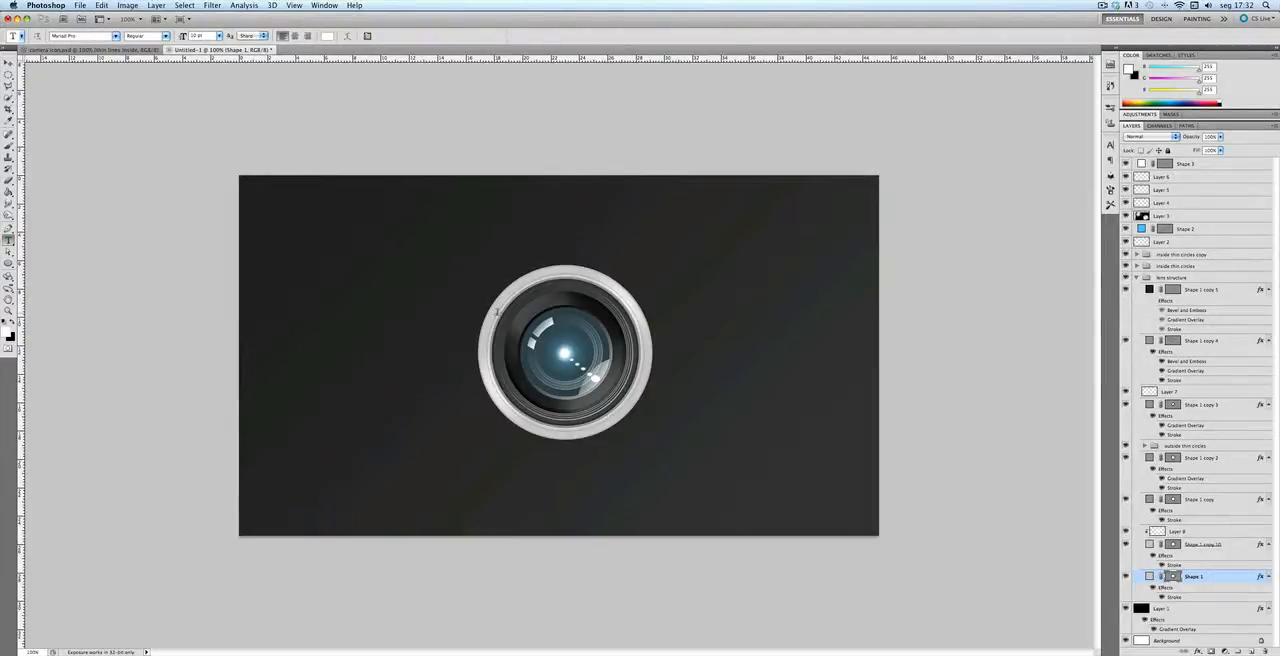
click(496, 311)
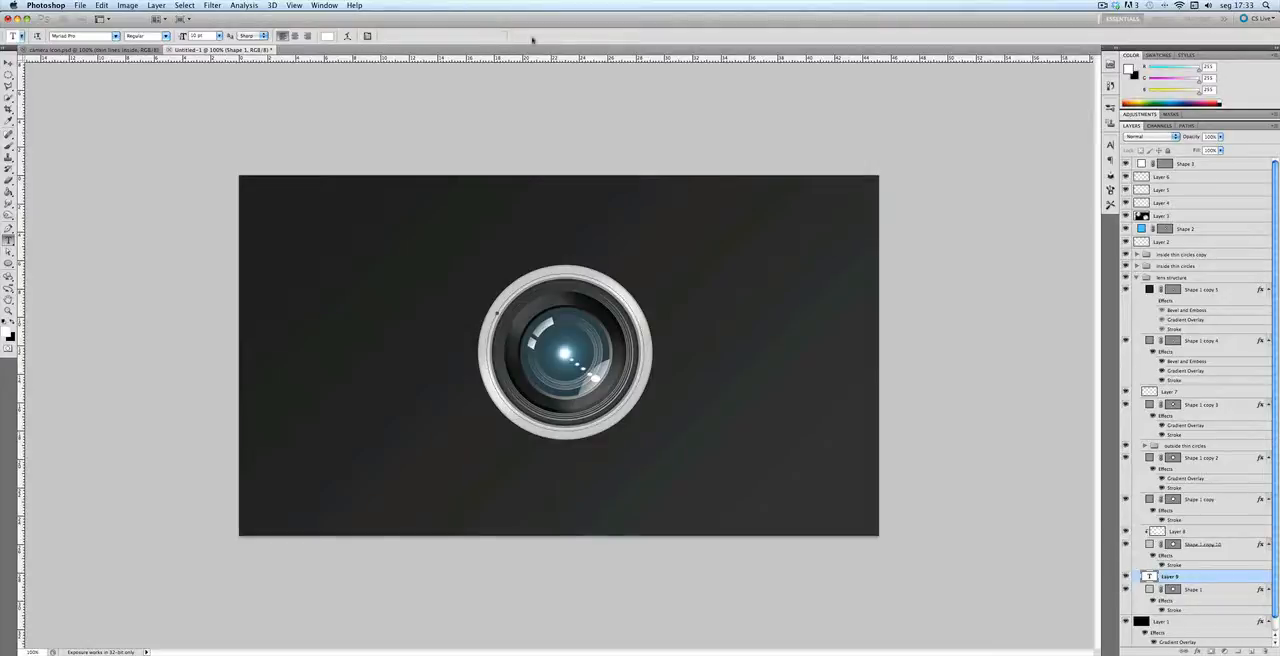
click(499, 35)
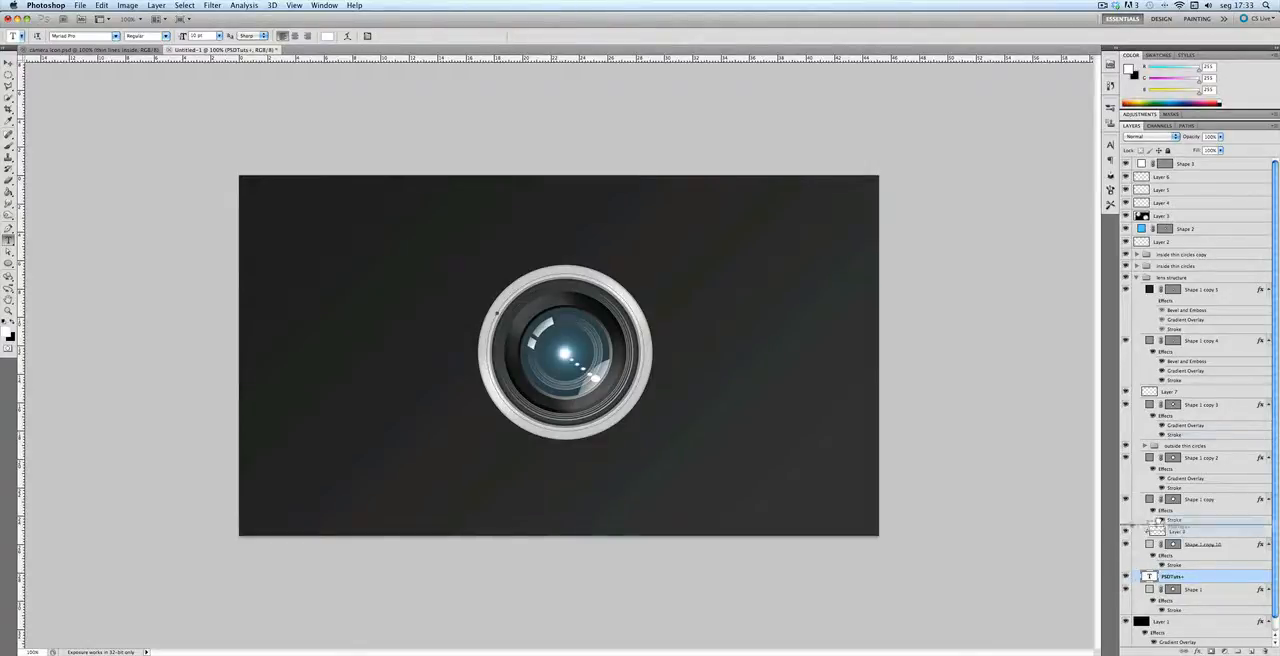
drag(1156, 56, 1146, 161)
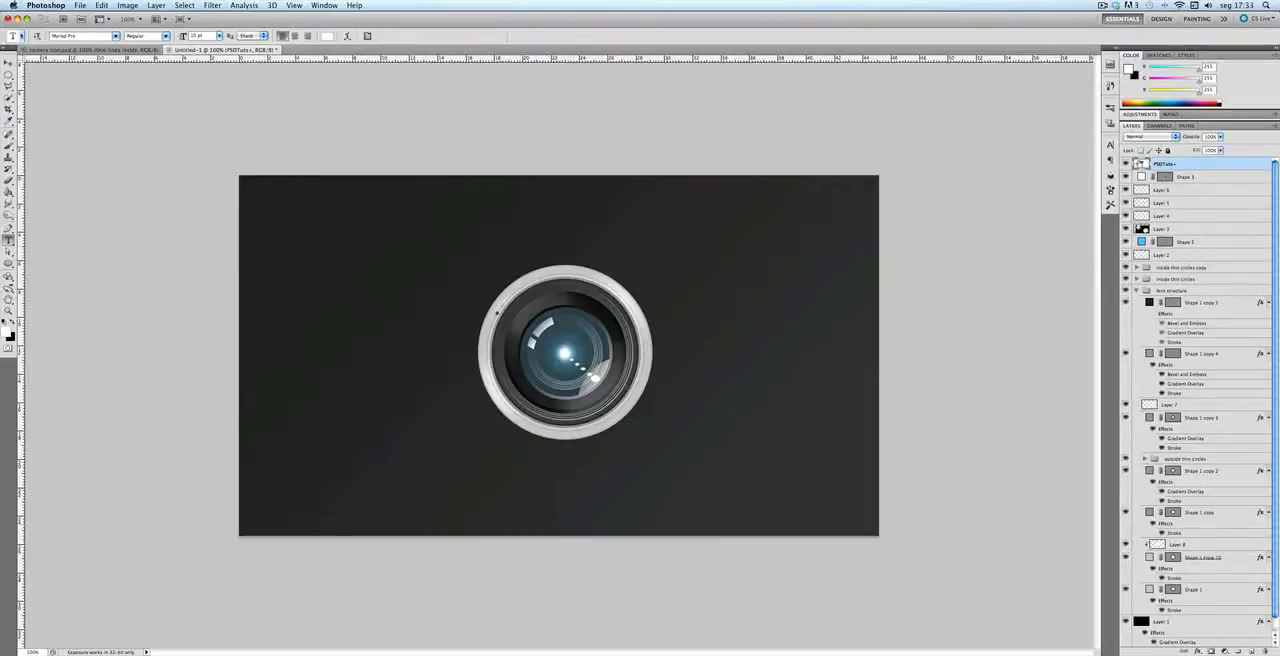
Step: Colour the ring text black and extend it with "50mm 1:1.4" on the lower-right part of the ring
double_click(1140, 164)
click(326, 37)
click(947, 448)
click(1165, 311)
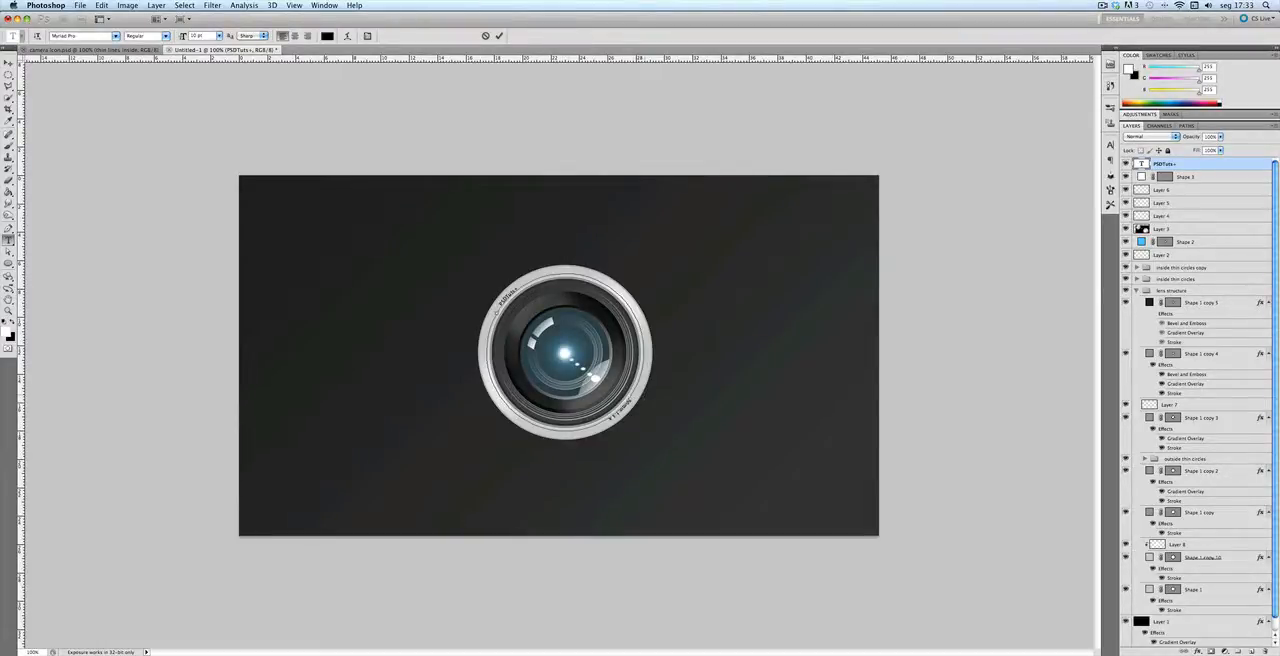
click(499, 35)
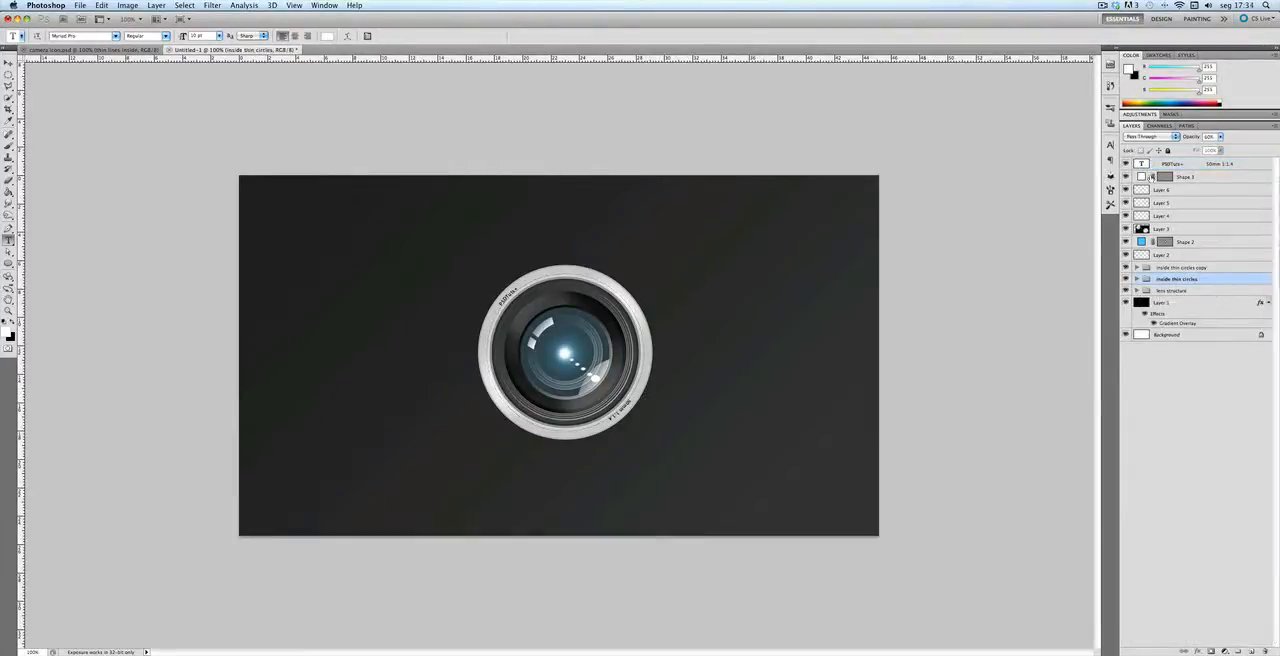
Step: Draw a flat elliptical selection beneath the lens and fill it with black on a new layer above Layer 1
click(1172, 385)
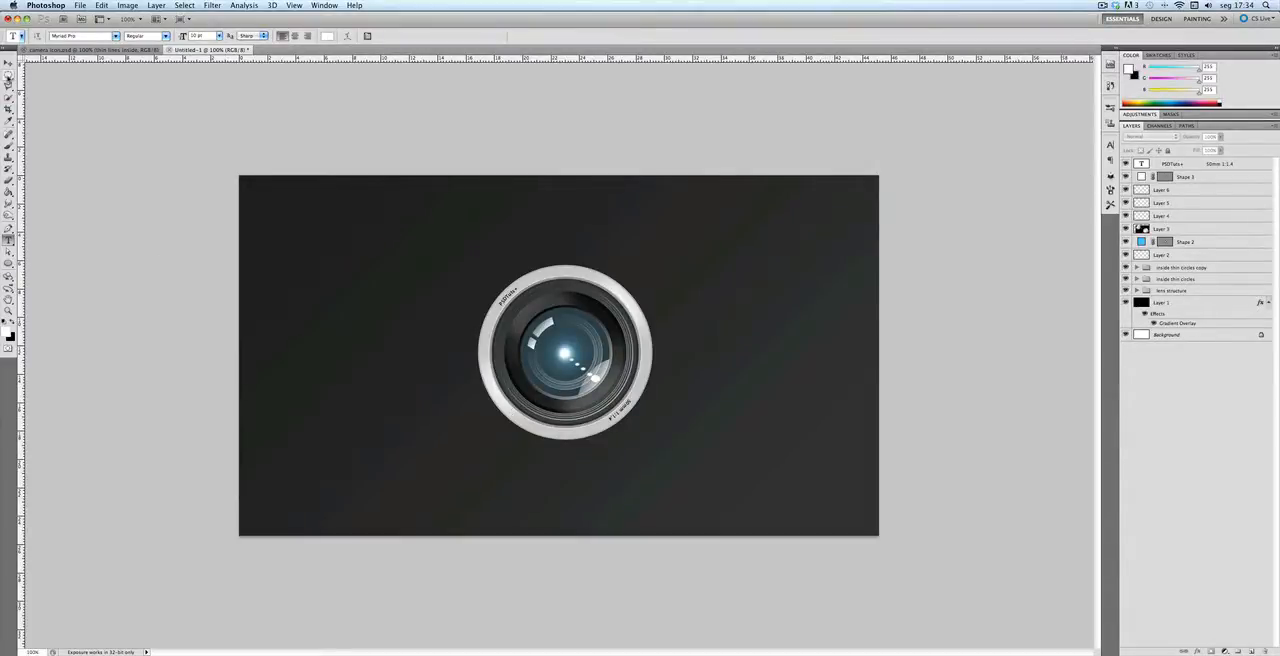
click(8, 76)
click(9, 77)
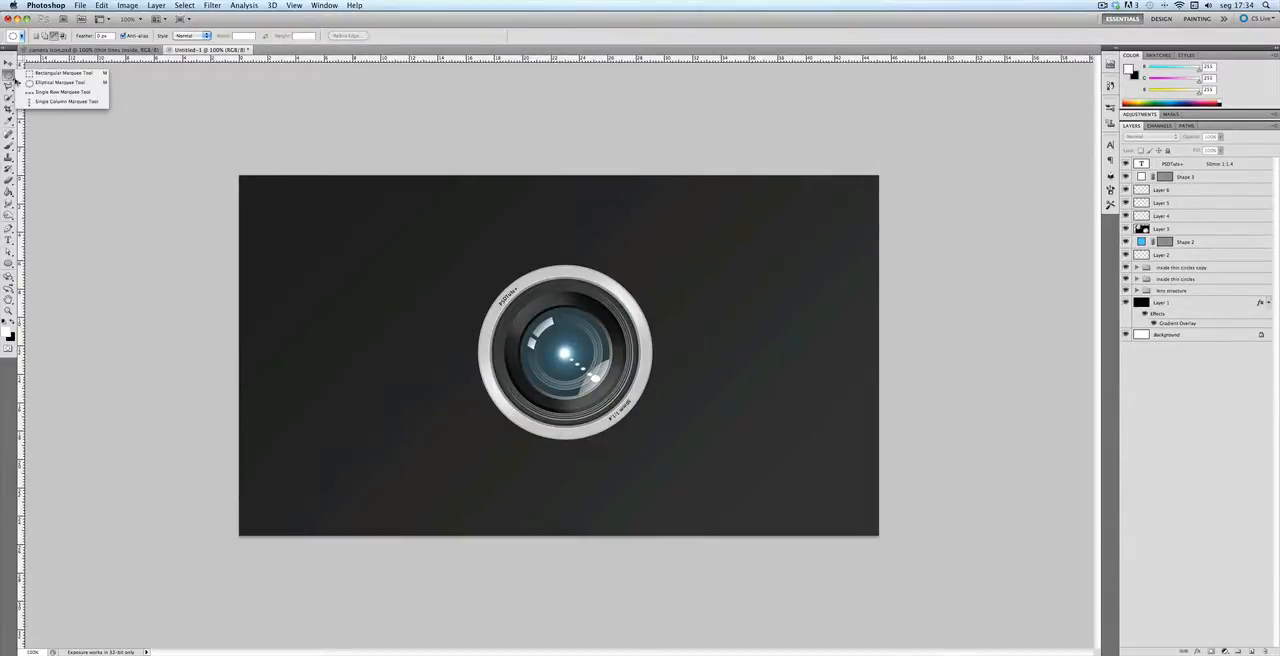
click(74, 85)
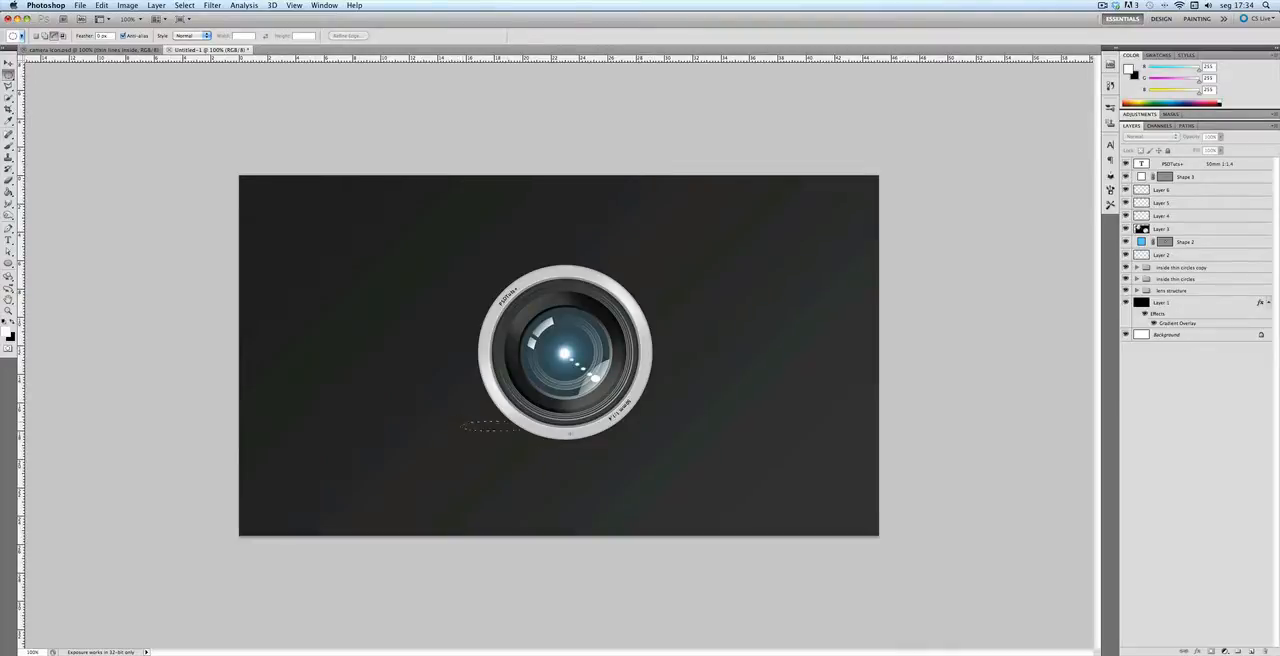
drag(516, 432, 673, 443)
click(1190, 303)
click(1254, 650)
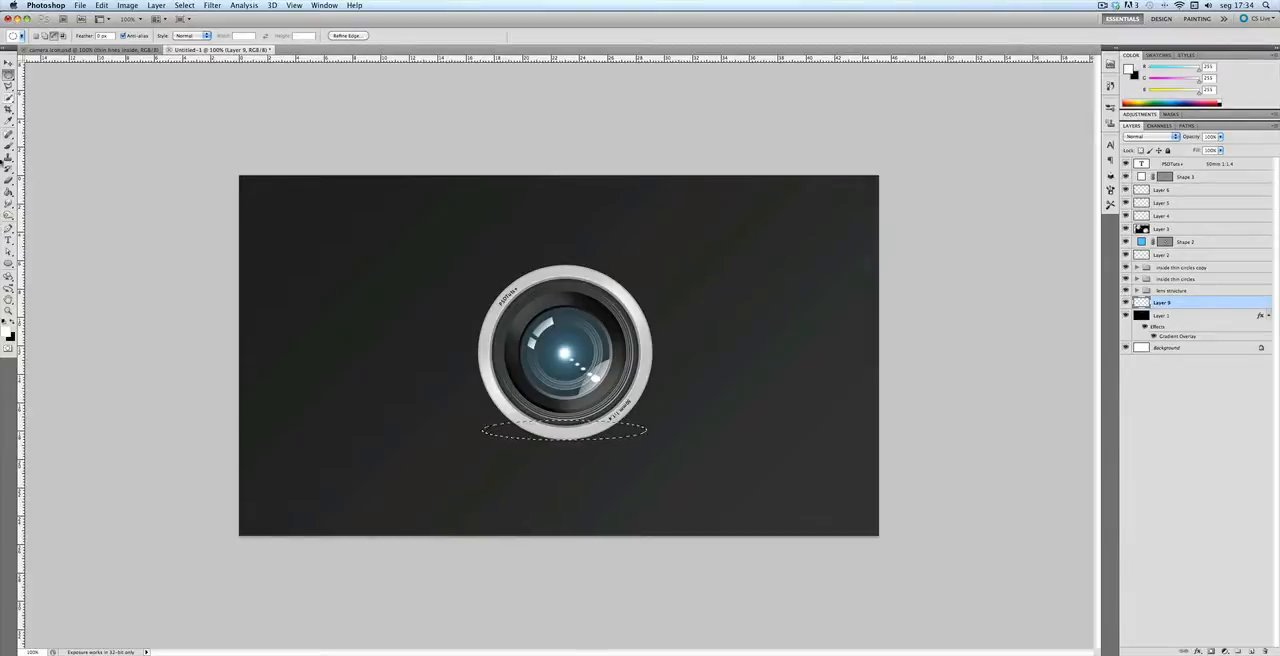
click(9, 192)
click(4, 322)
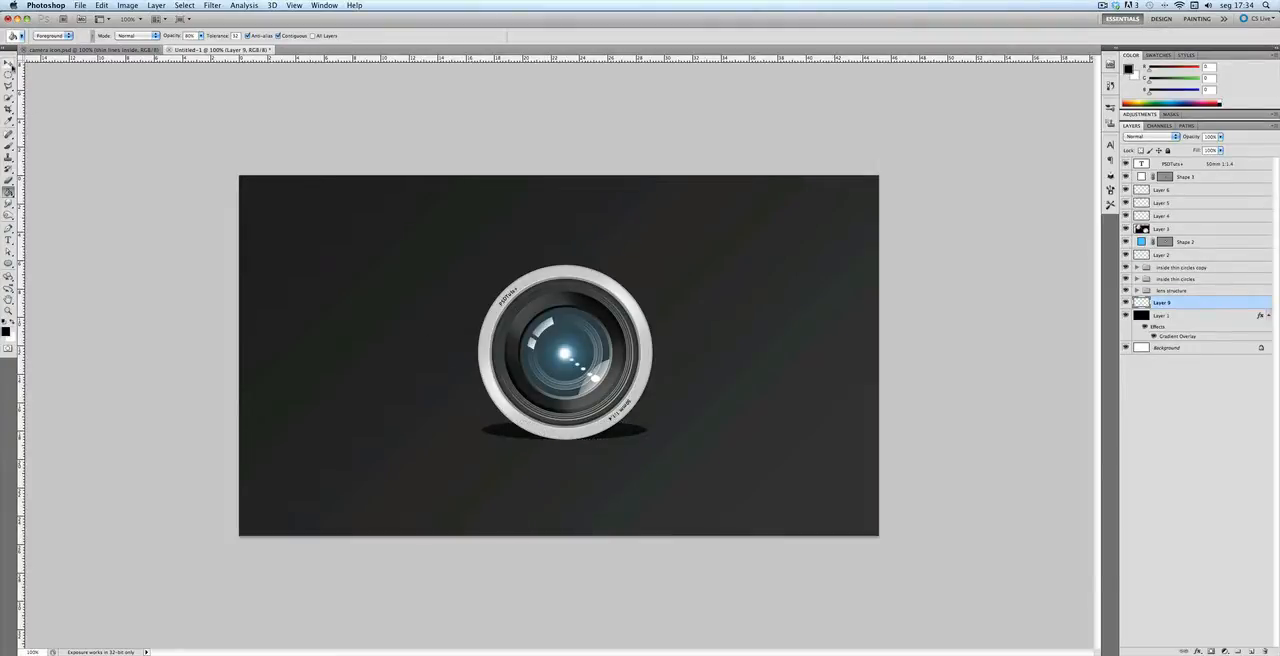
Step: Soften the black ellipse beneath the lens with a Gaussian Blur of 15 pixels
click(212, 5)
mouse_move(230, 113)
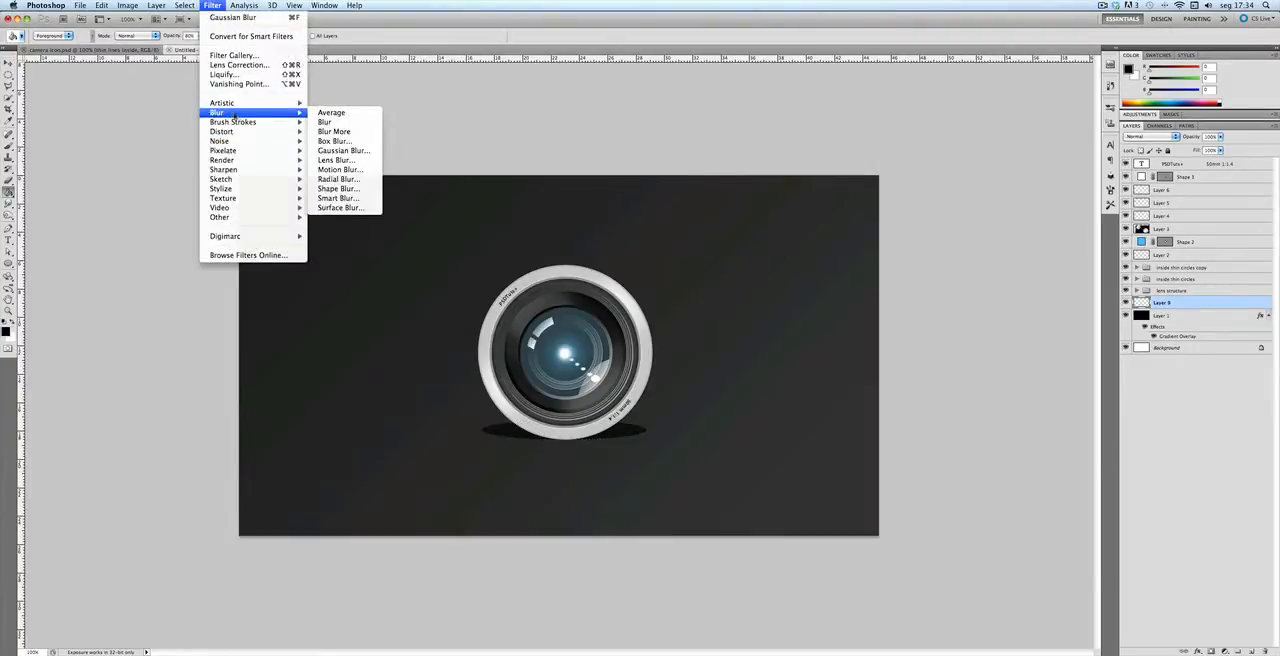
click(355, 150)
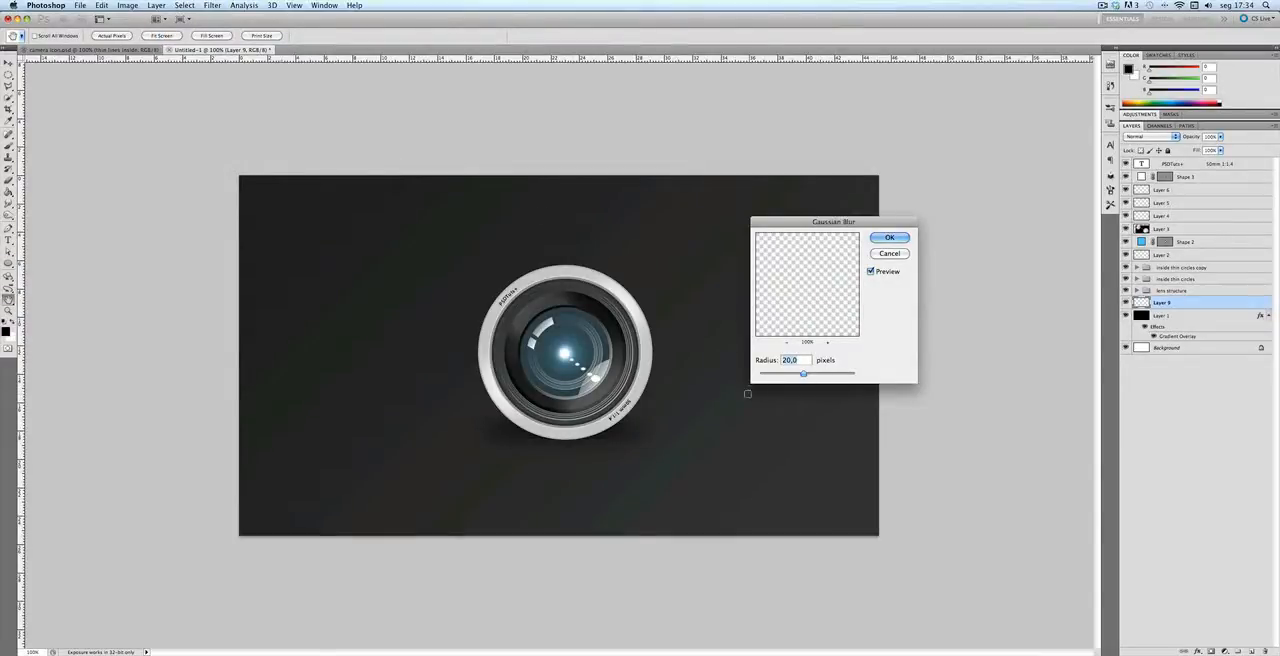
text(15)
key(Return)
click(8, 63)
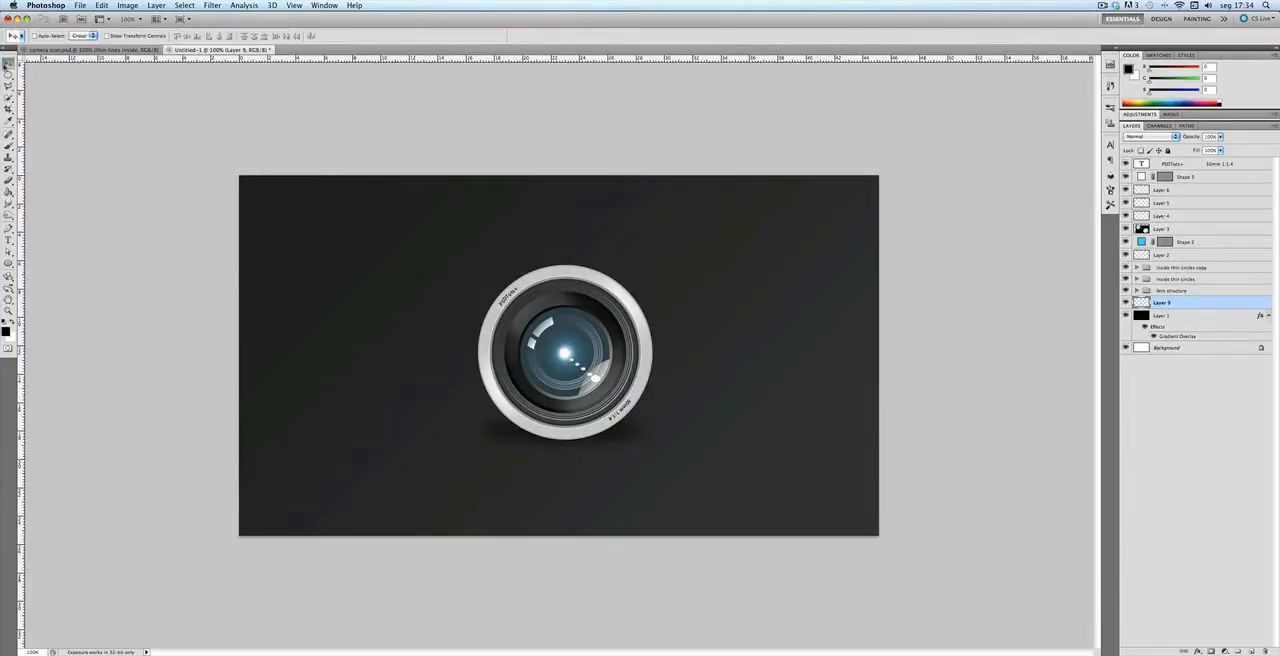